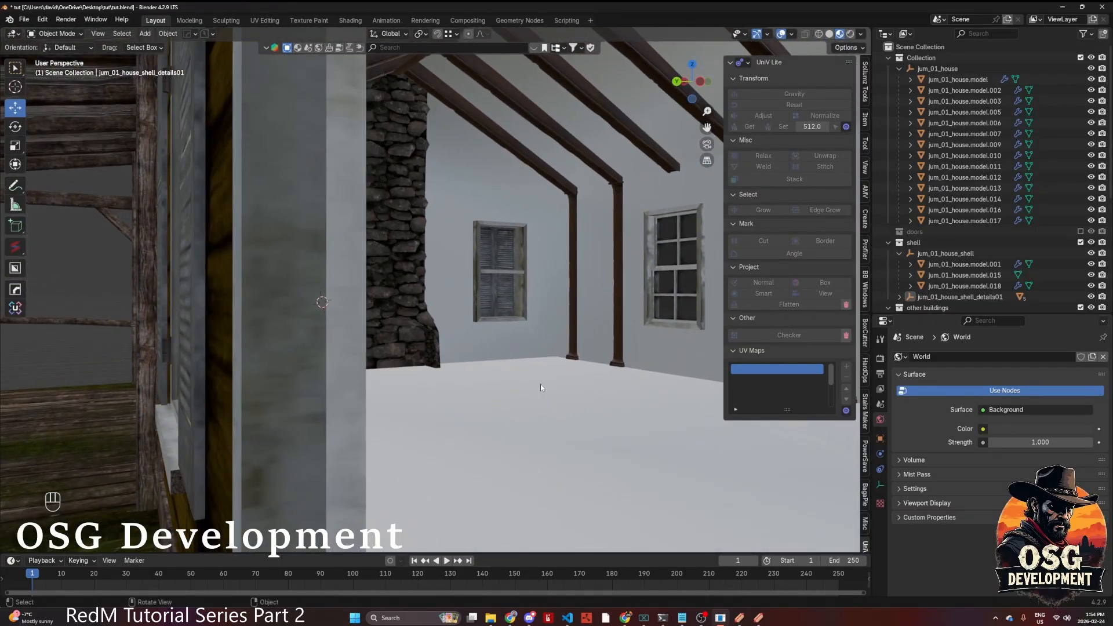
- Switch to CodeX and close the open blackwater_stables_2.0 project, discarding its changes
scroll(519, 376, down, 4)
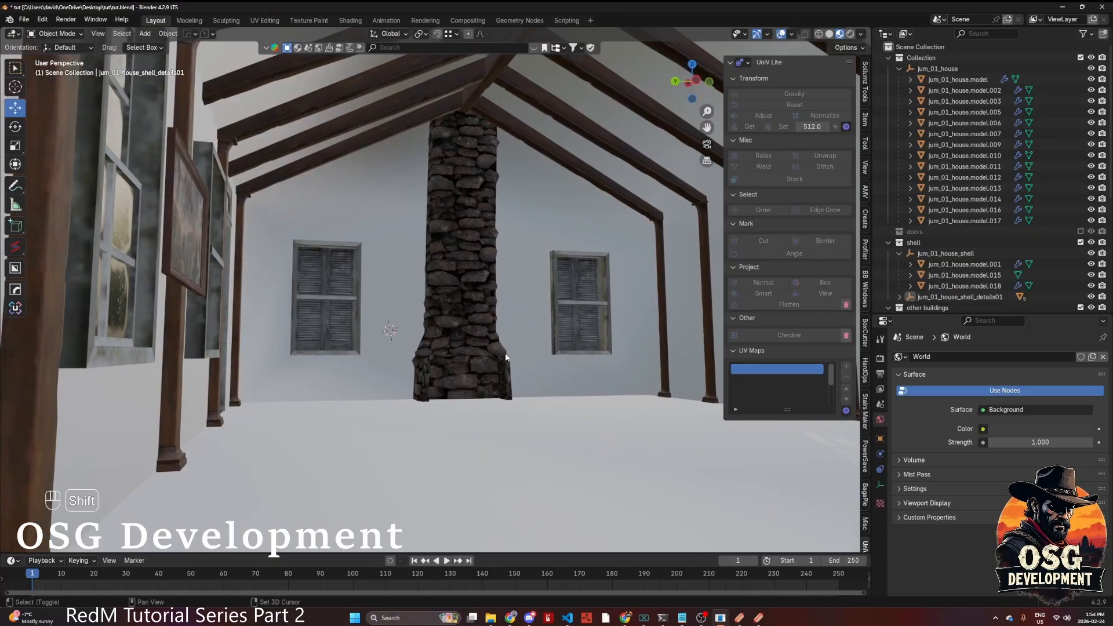
mouse_move(498, 366)
shift+middle_down()
mouse_move(380, 470)
mouse_move(420, 371)
mouse_move(172, 378)
shift+middle_up()
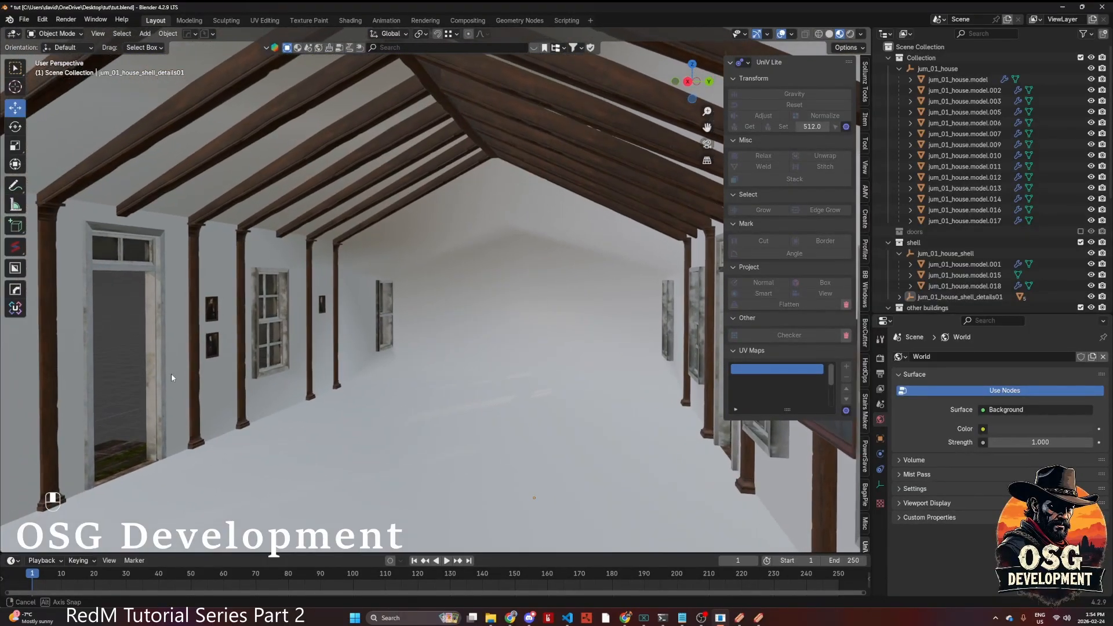
click(739, 618)
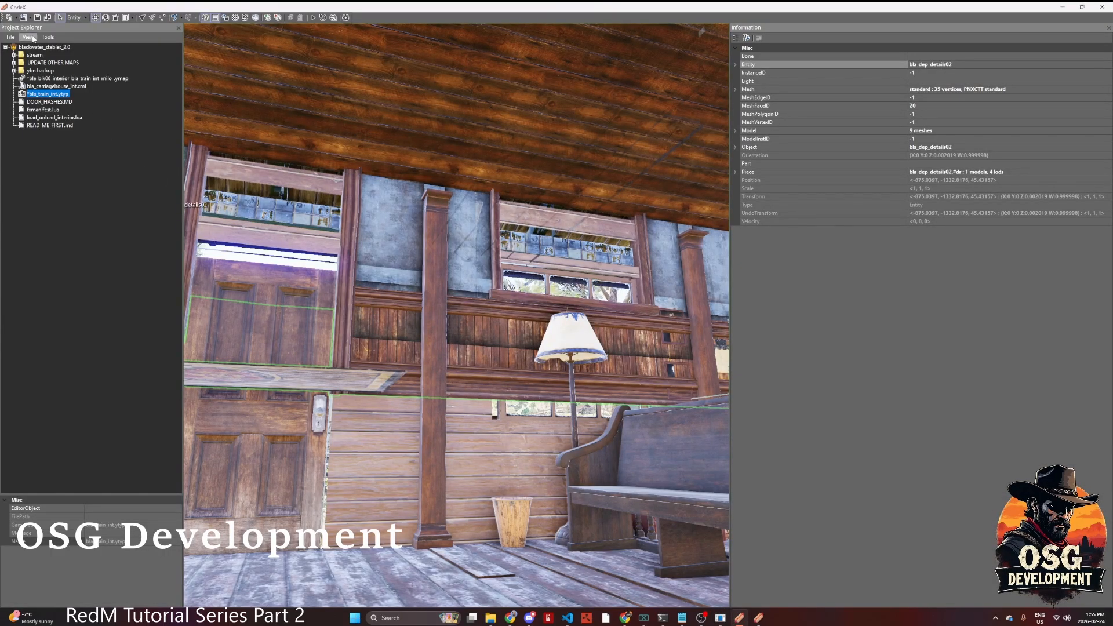
click(12, 37)
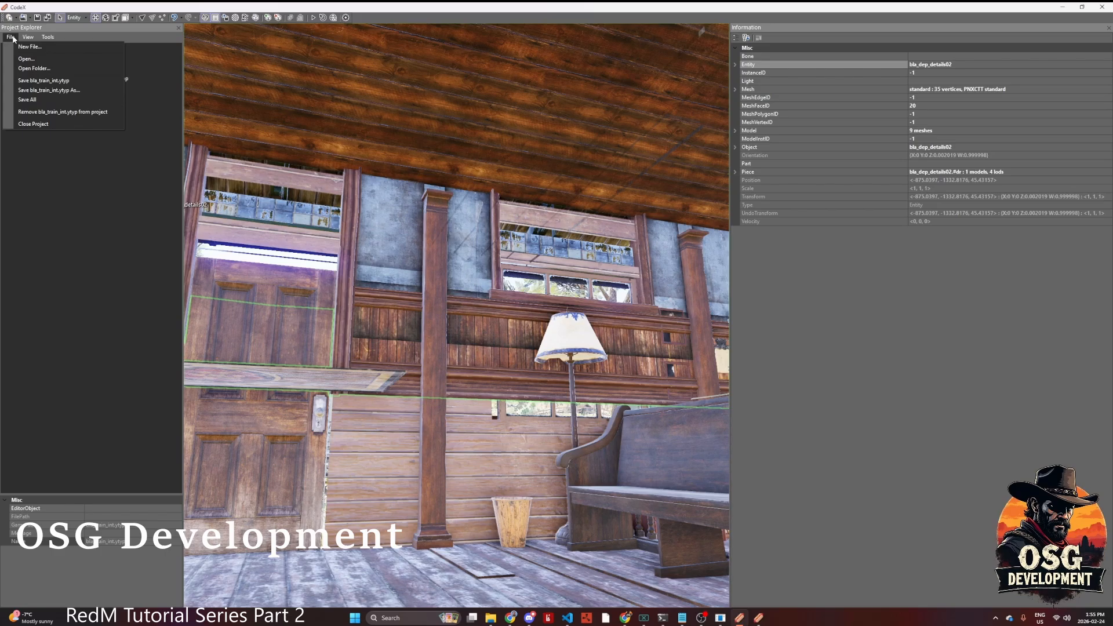
click(35, 125)
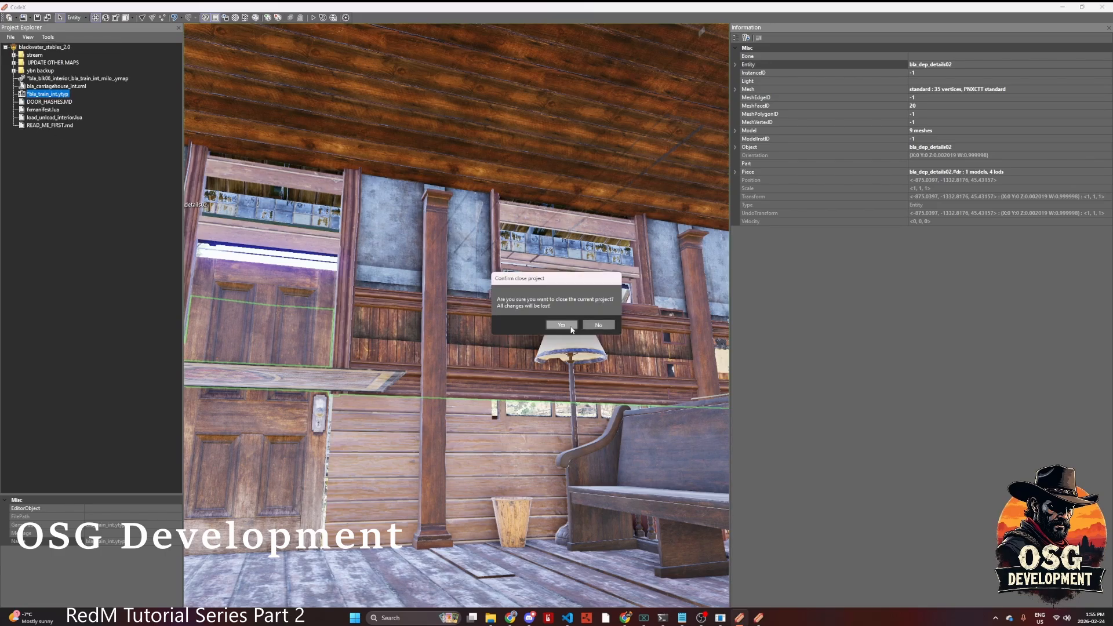
click(571, 329)
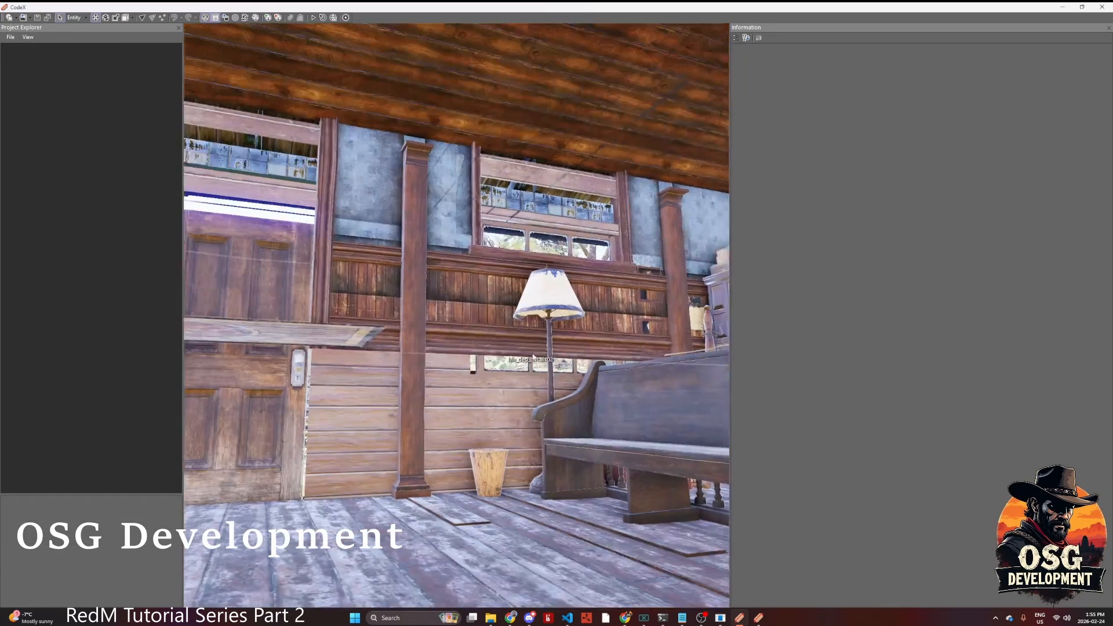
- Fly through the map to the Union Freight Depot and examine its exterior and its interior walls and trim
key(s)
drag(533, 357, 486, 353)
key(w)
key(w)
key(w)
key(w)
key(s)
key(w)
key(d)
key(w)
key(w)
key(w)
key(w)
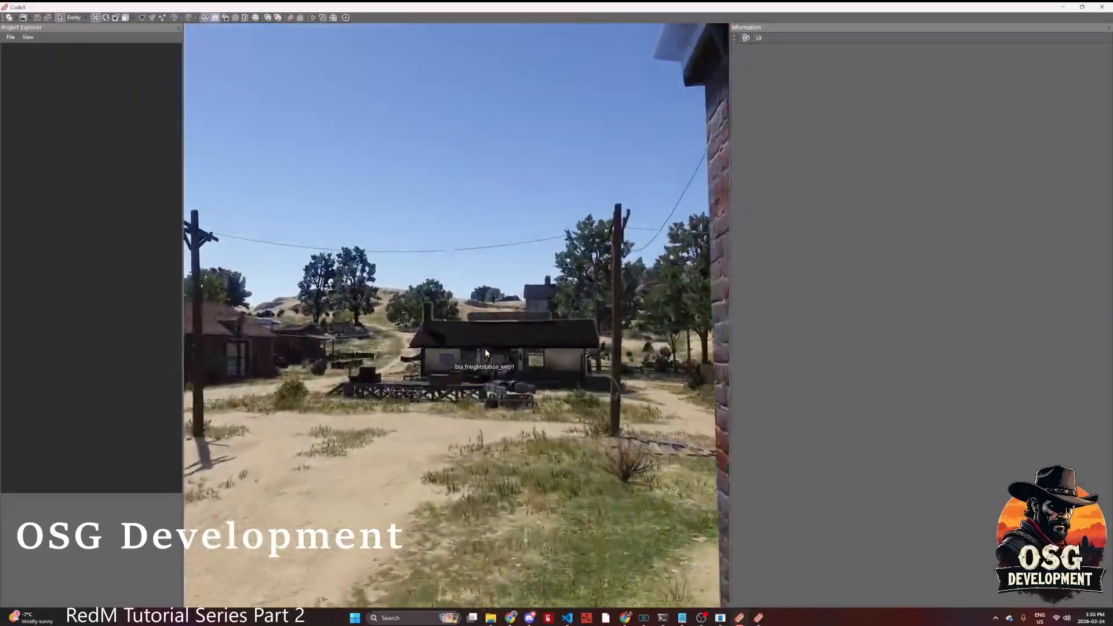
key(w)
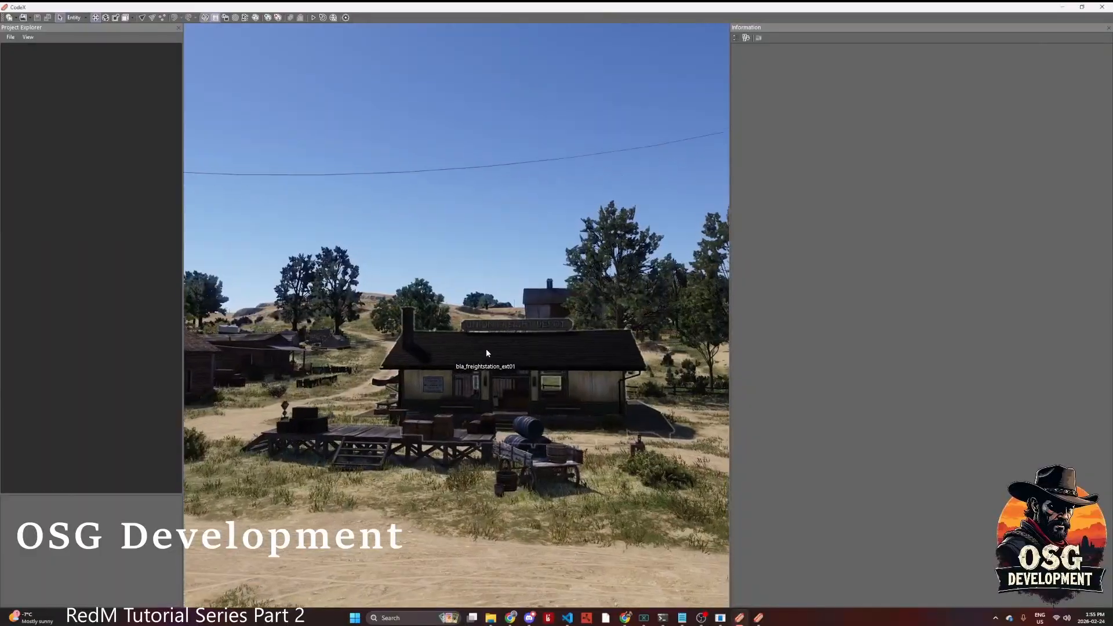
key(w)
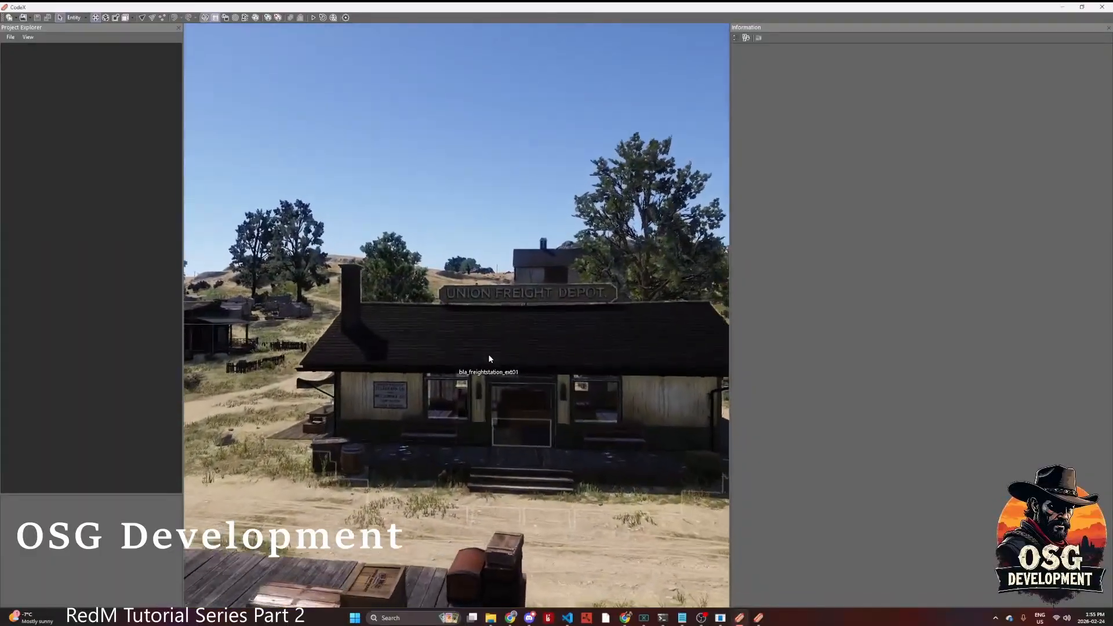
key(w)
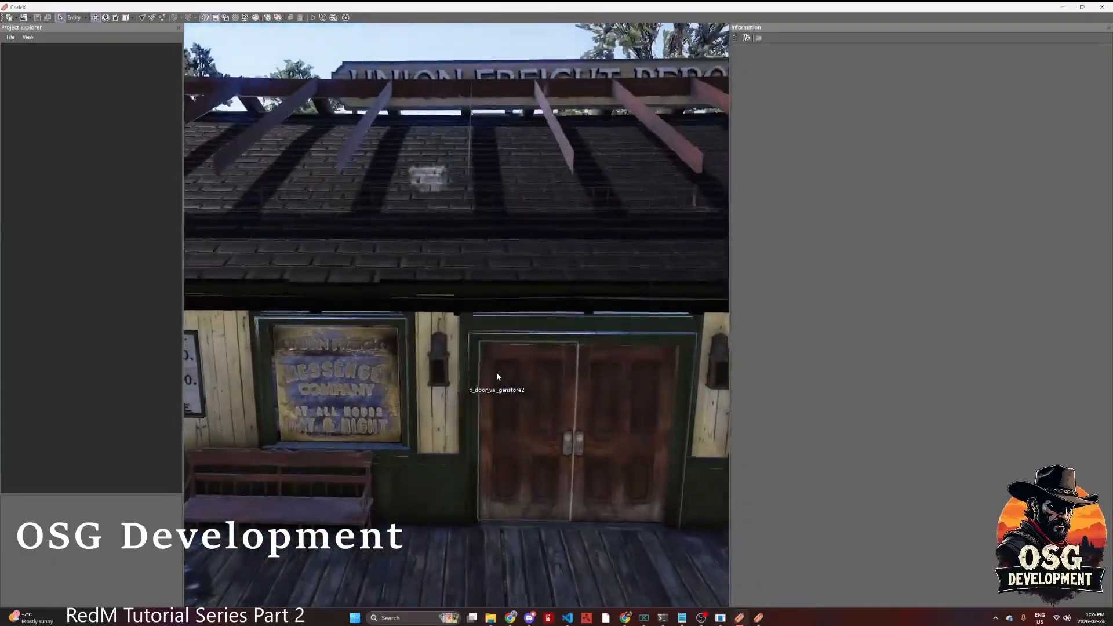
key(w)
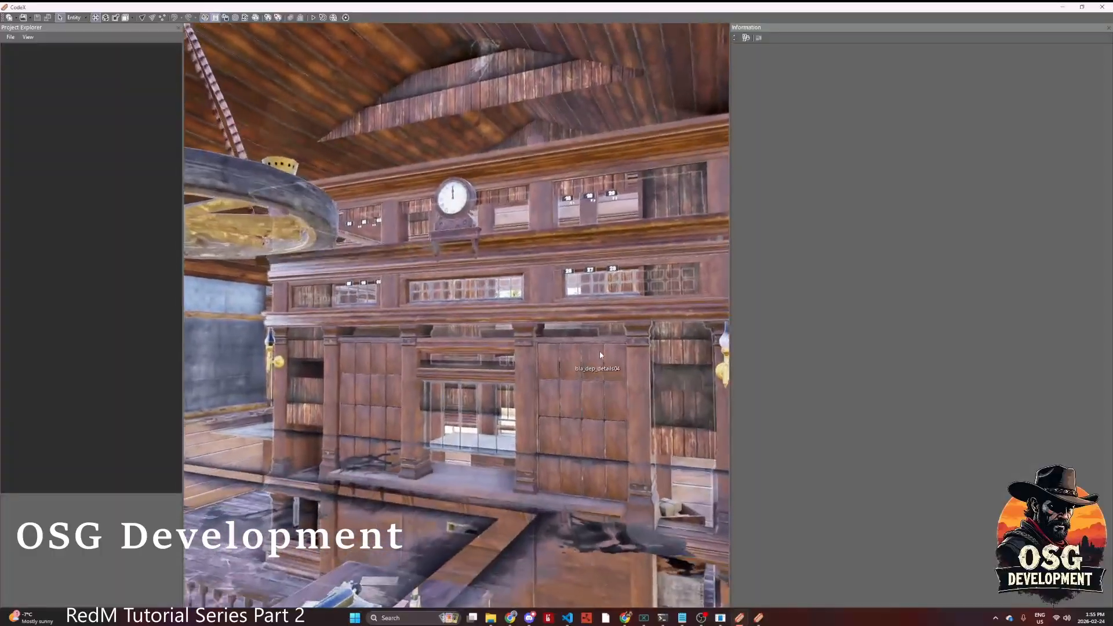
drag(600, 355, 643, 356)
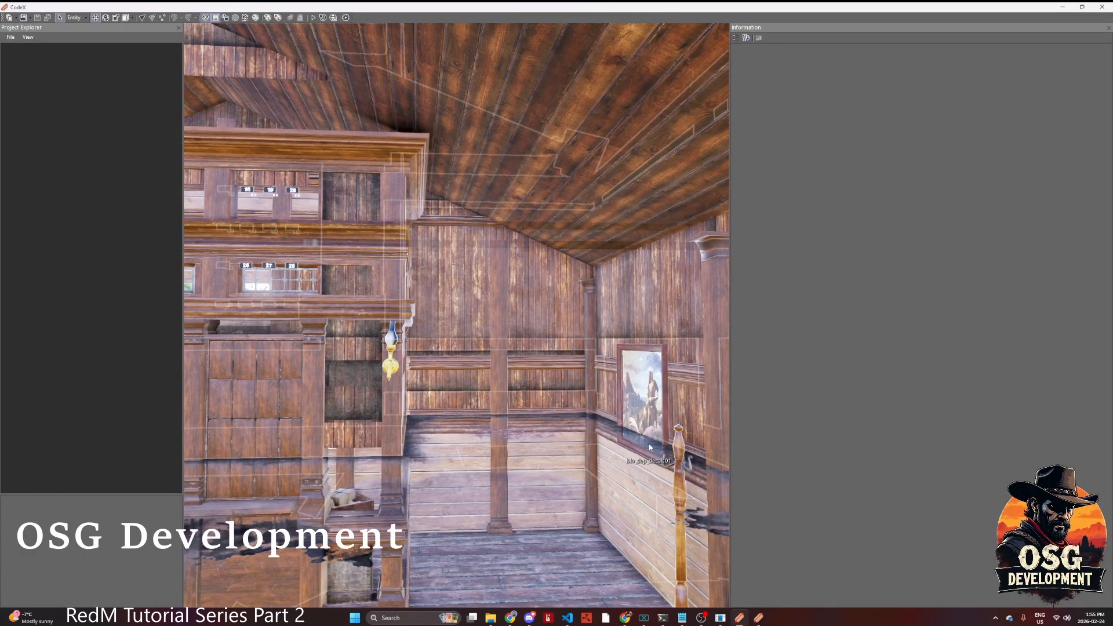
- Switch back to Blender and examine the depot model above the house from several sides, selecting its plank shell mesh
click(716, 620)
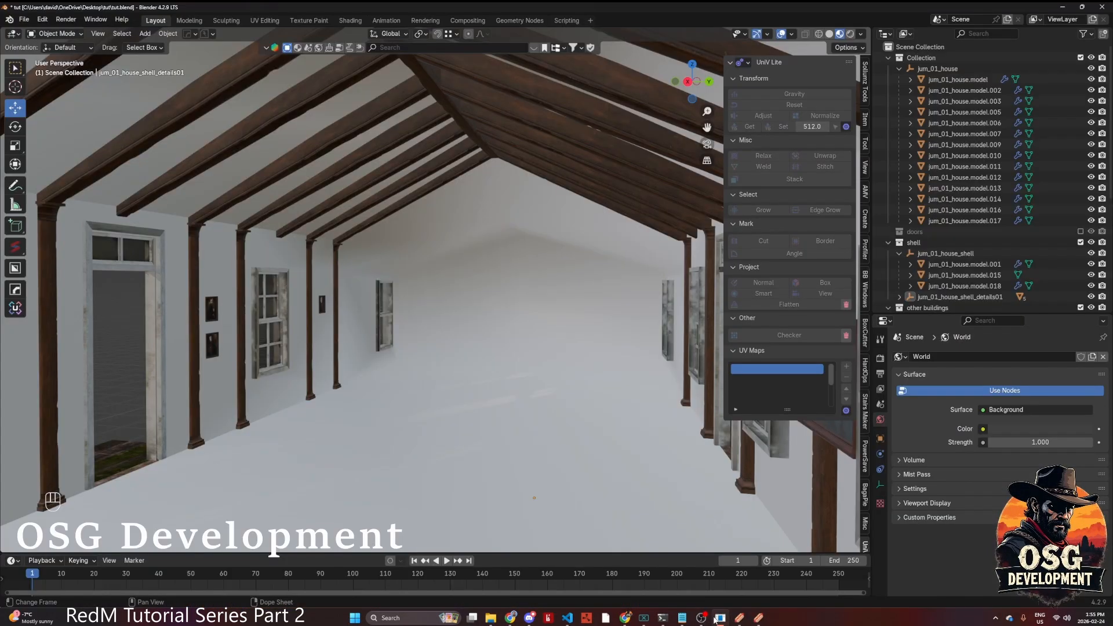
scroll(590, 332, down, 8)
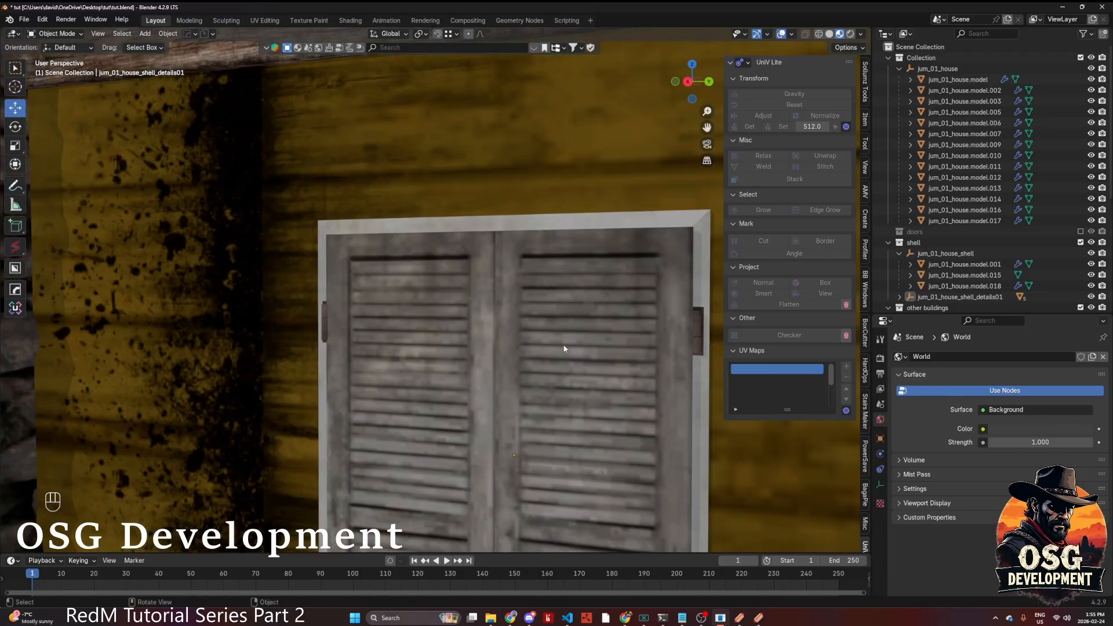
shift+middle_drag(542, 349, 562, 533)
scroll(589, 462, down, 5)
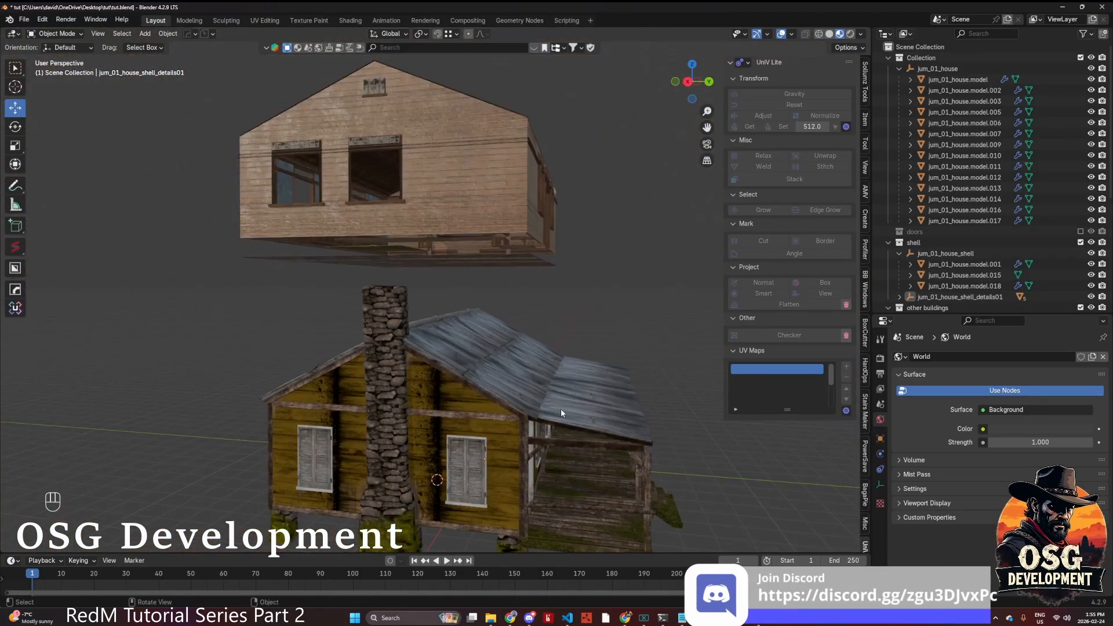
middle_drag(562, 408, 539, 424)
scroll(1024, 241, down, 2)
scroll(1023, 242, down, 4)
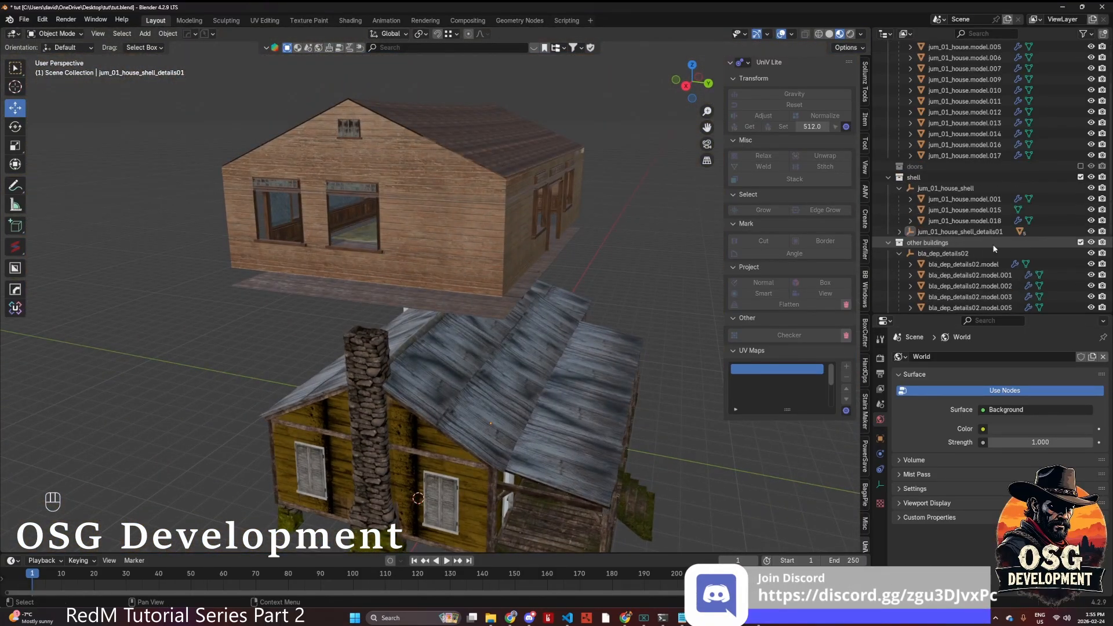
click(374, 220)
scroll(374, 220, up, 3)
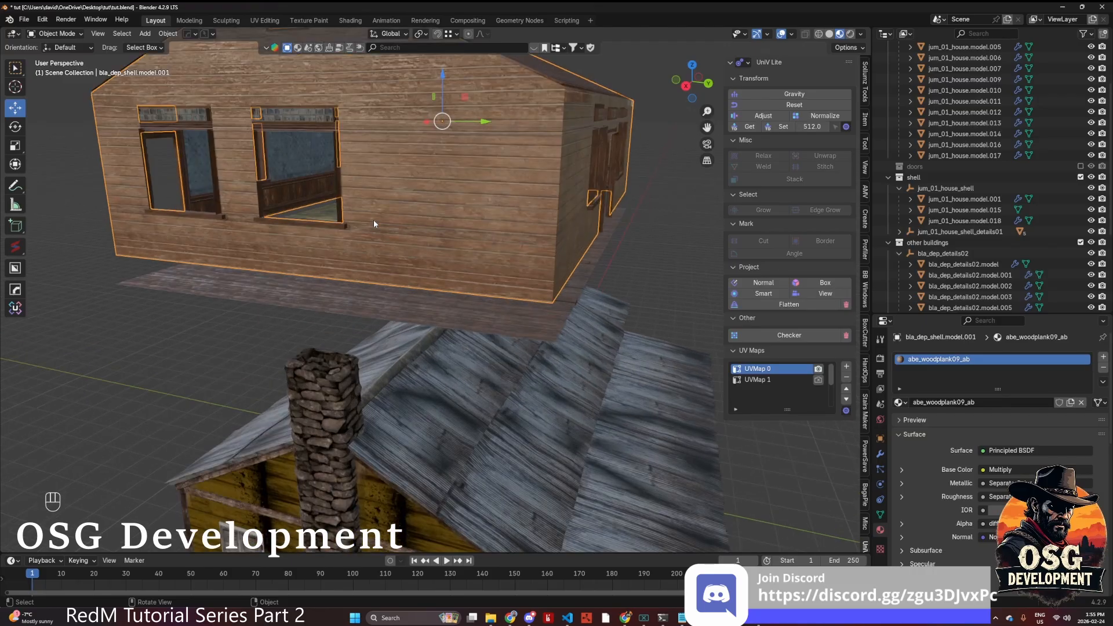
middle_drag(373, 220, 466, 235)
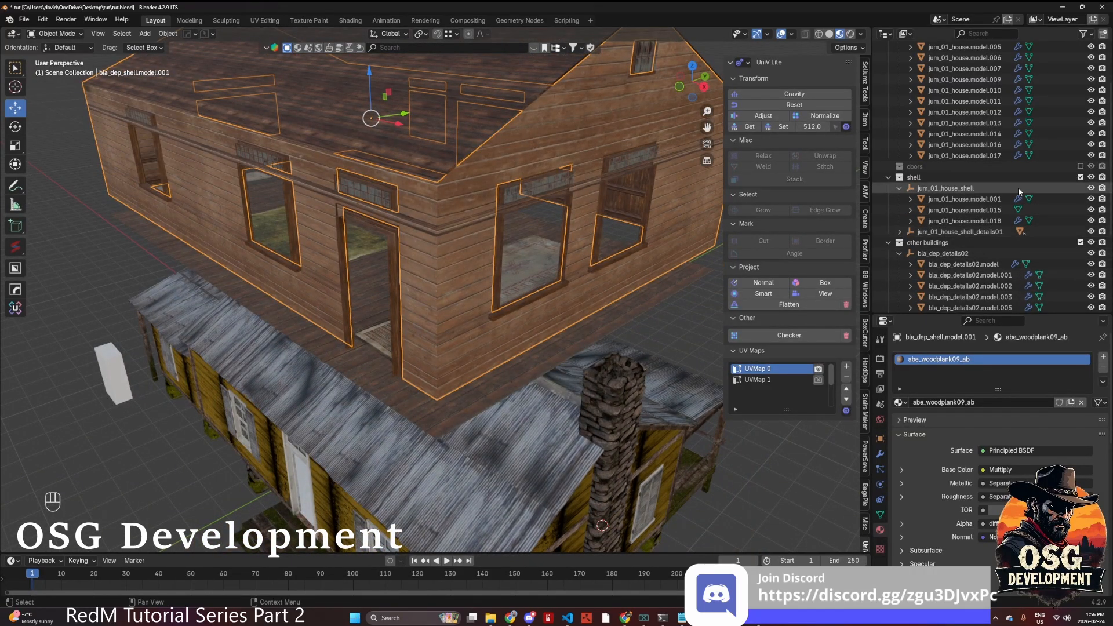
- Toggle the jum_01_house_shell and bla_dep_details02 hierarchies off and on to check which parts each one contains
shift+click(1091, 188)
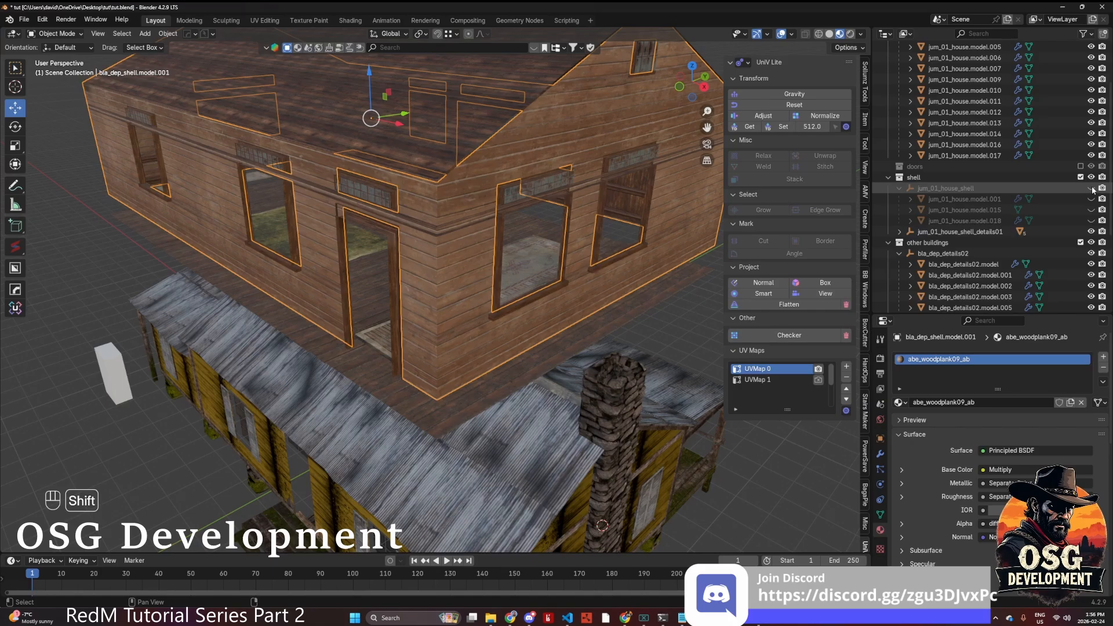
shift+click(1091, 188)
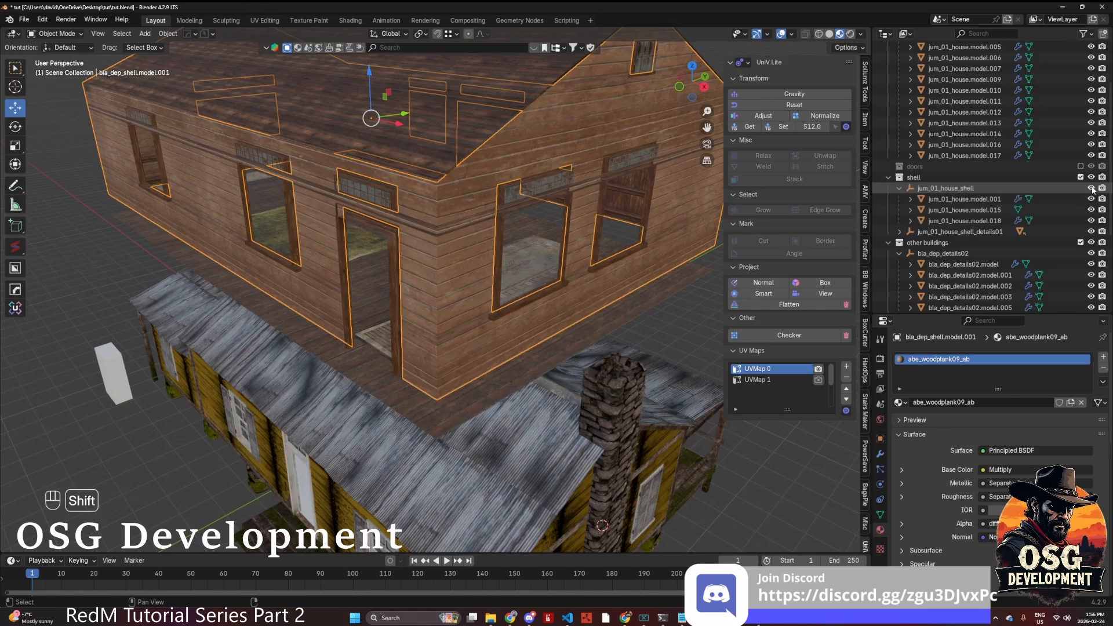
click(948, 254)
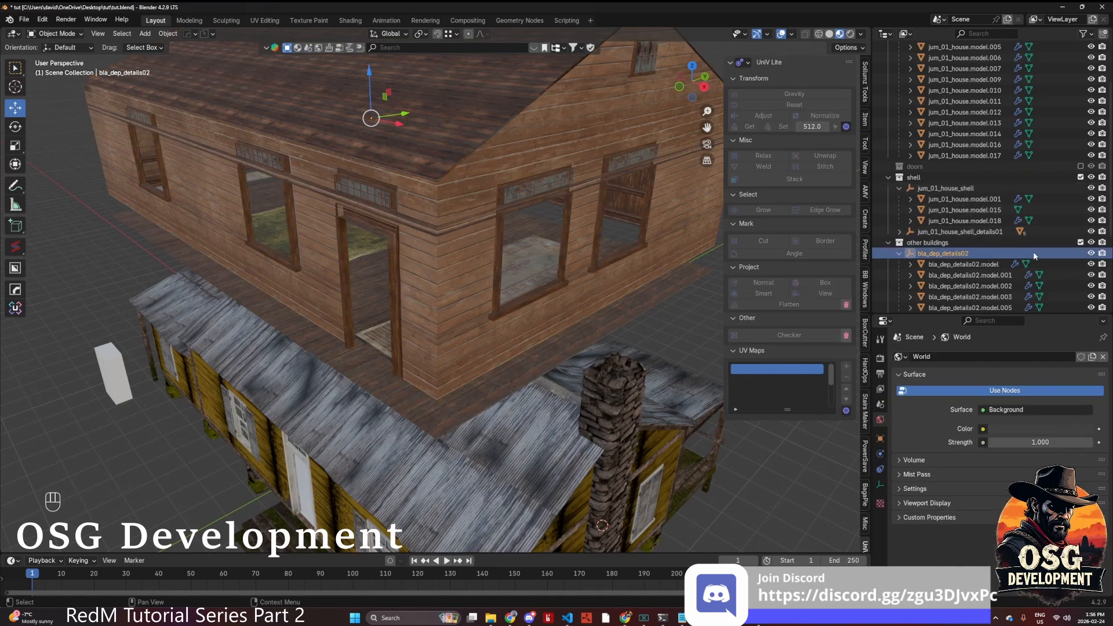
shift+click(1091, 254)
shift+click(1091, 254)
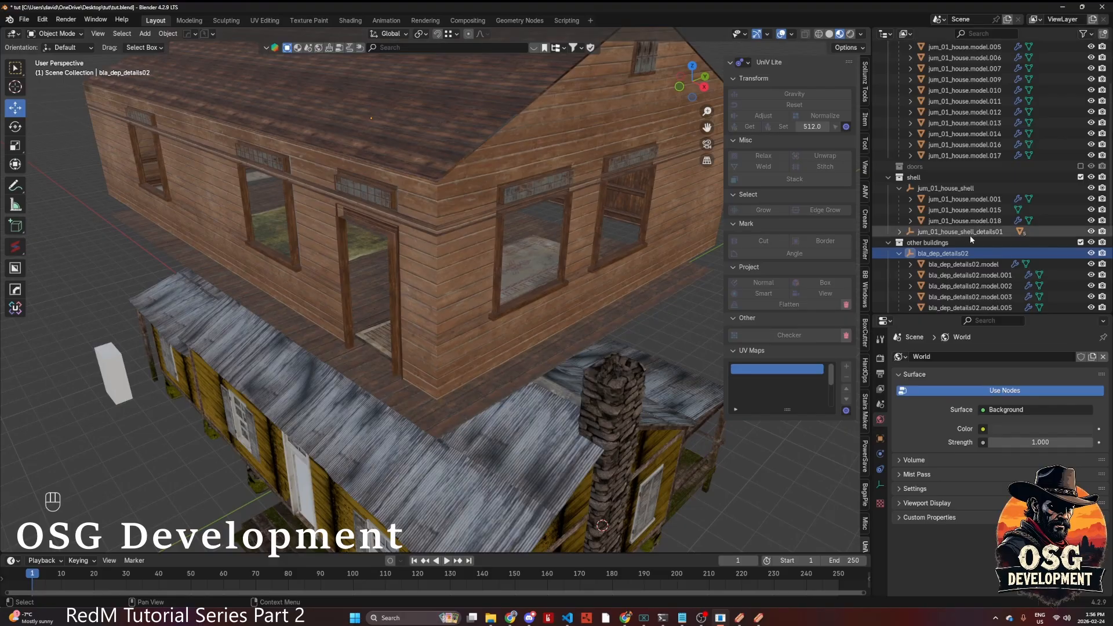
- Collapse the bla_dep_details02 hierarchy, inspect the depot's floor mesh under bla_dep_floor001, and collapse that hierarchy too
click(900, 254)
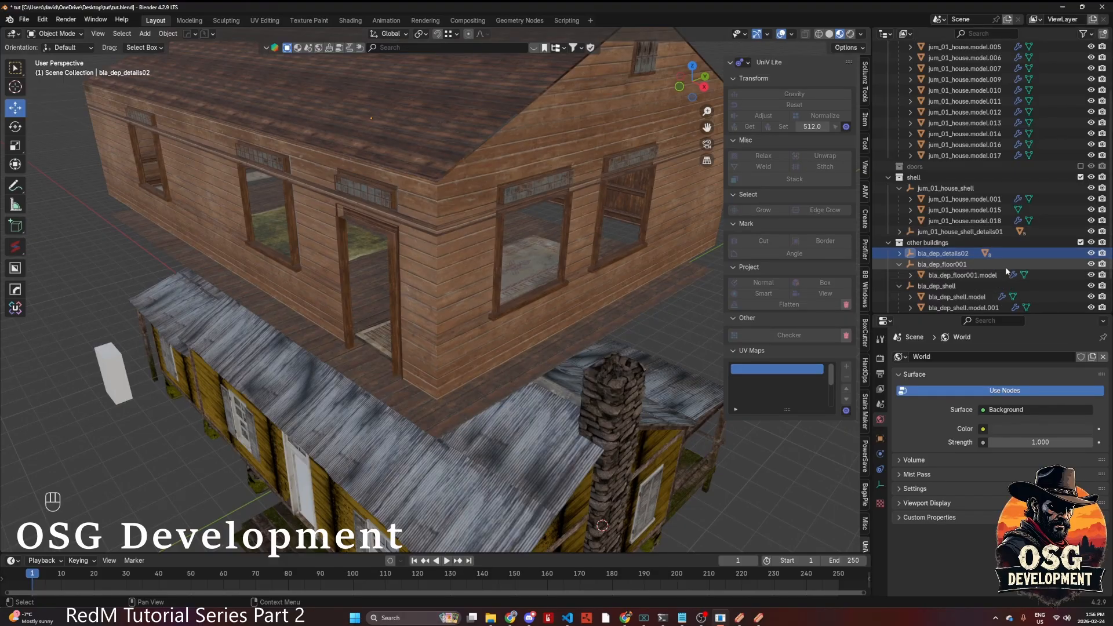
click(943, 264)
scroll(398, 279, up, 6)
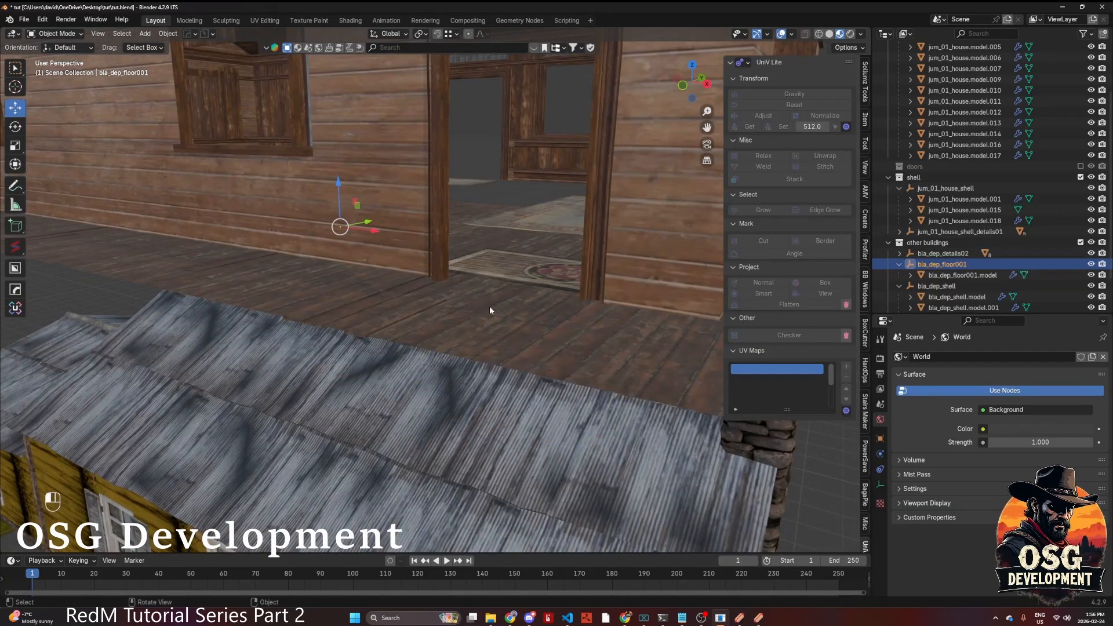
click(490, 310)
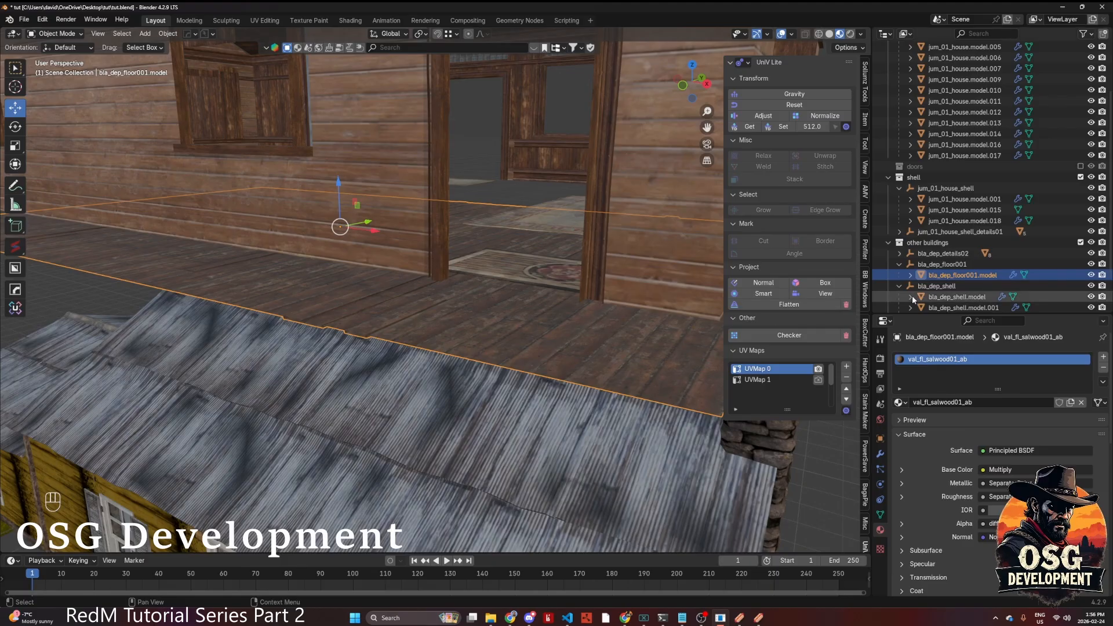
click(899, 265)
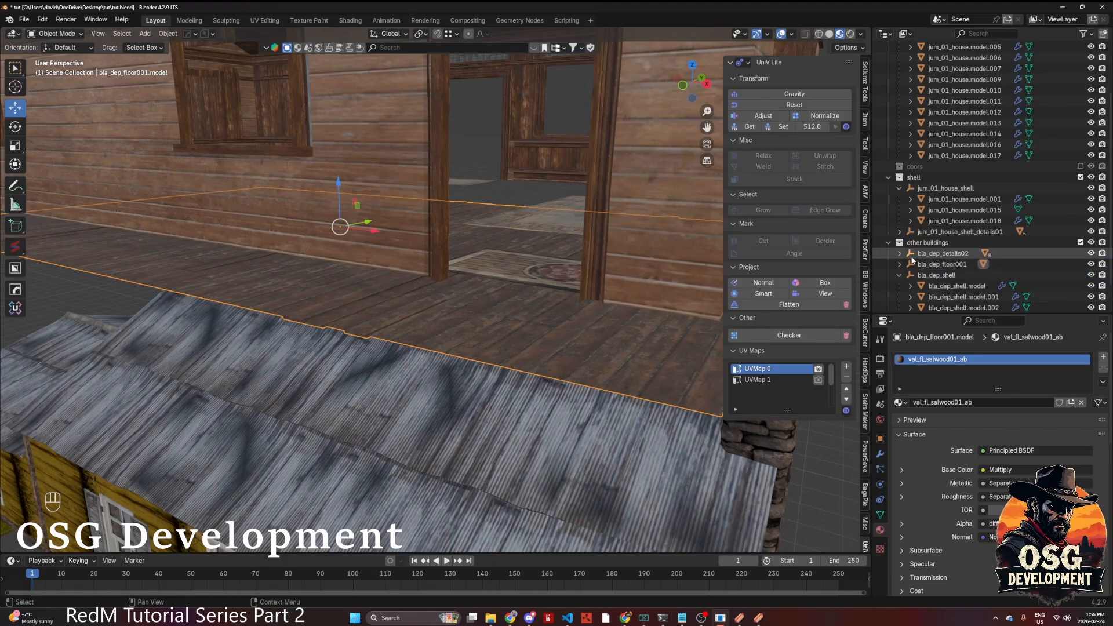
- Expand bla_dep_details02 and hide the bla_dep_shell hierarchy to expose the depot's interior, selecting the wallpaper mesh
click(900, 253)
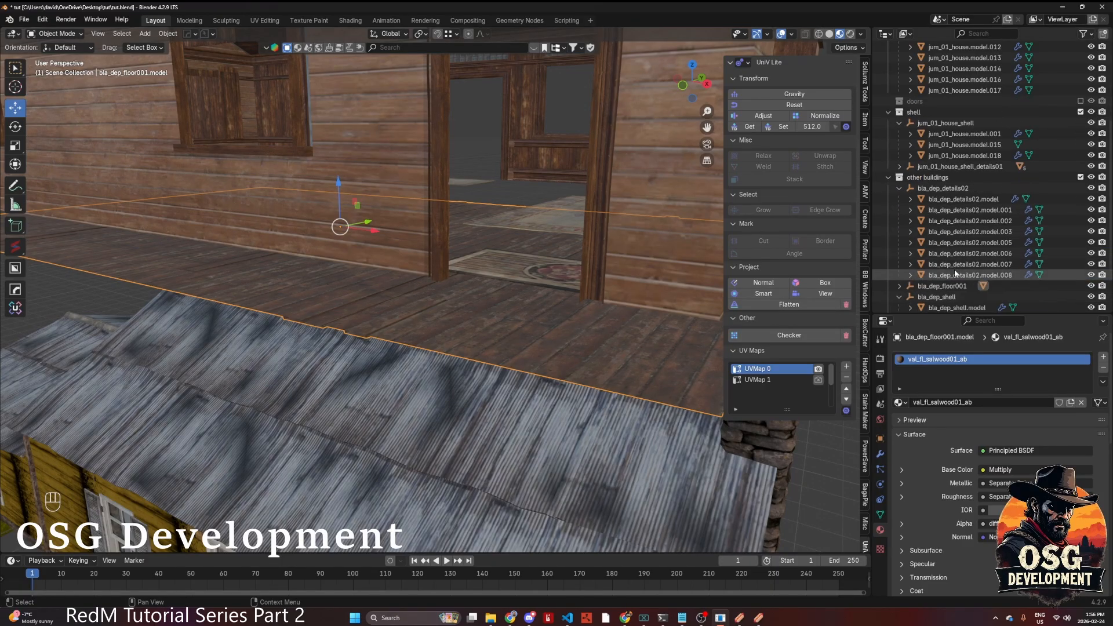
scroll(944, 225, down, 4)
click(944, 167)
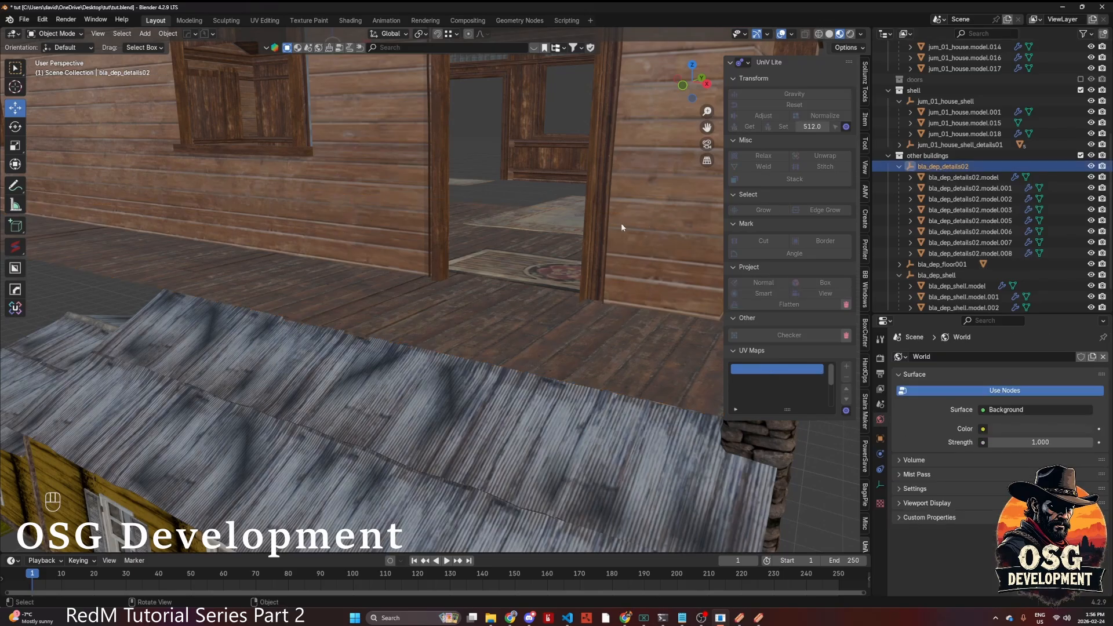
key(KP_Decimal)
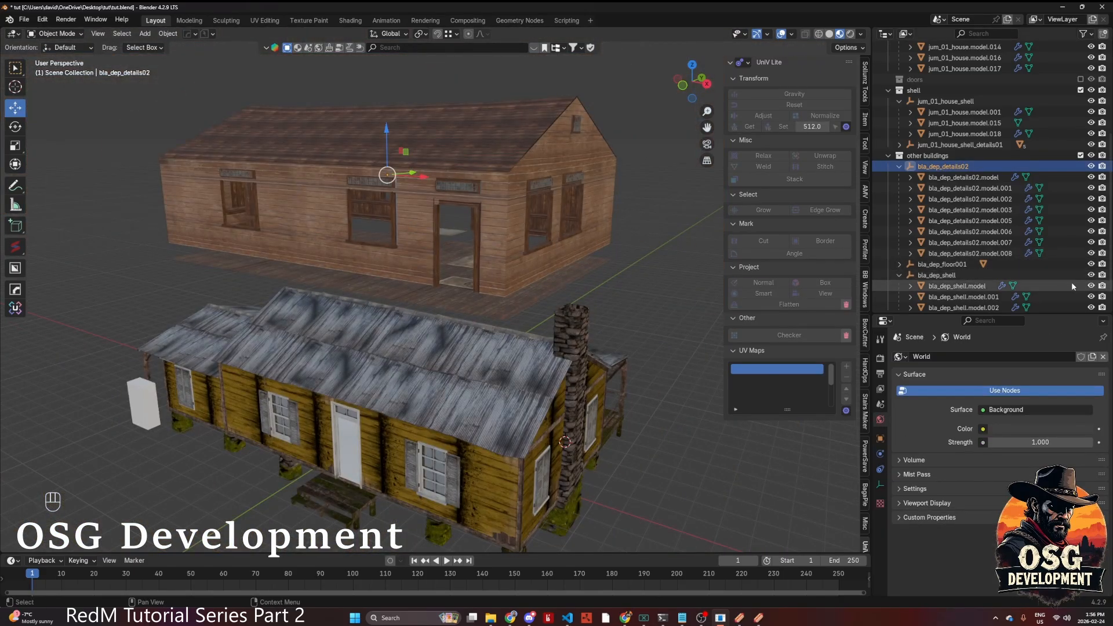
shift+click(1091, 275)
middle_drag(570, 249, 378, 157)
click(367, 152)
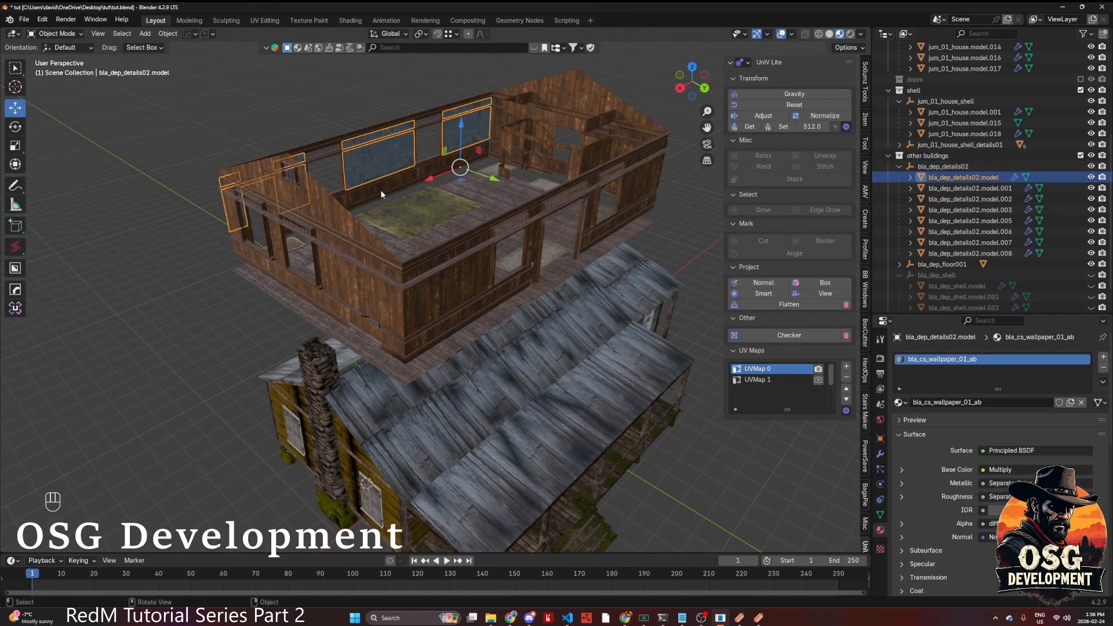
- Select the whole bla_dep_details02 hierarchy and try to open its meshes for editing
click(955, 165)
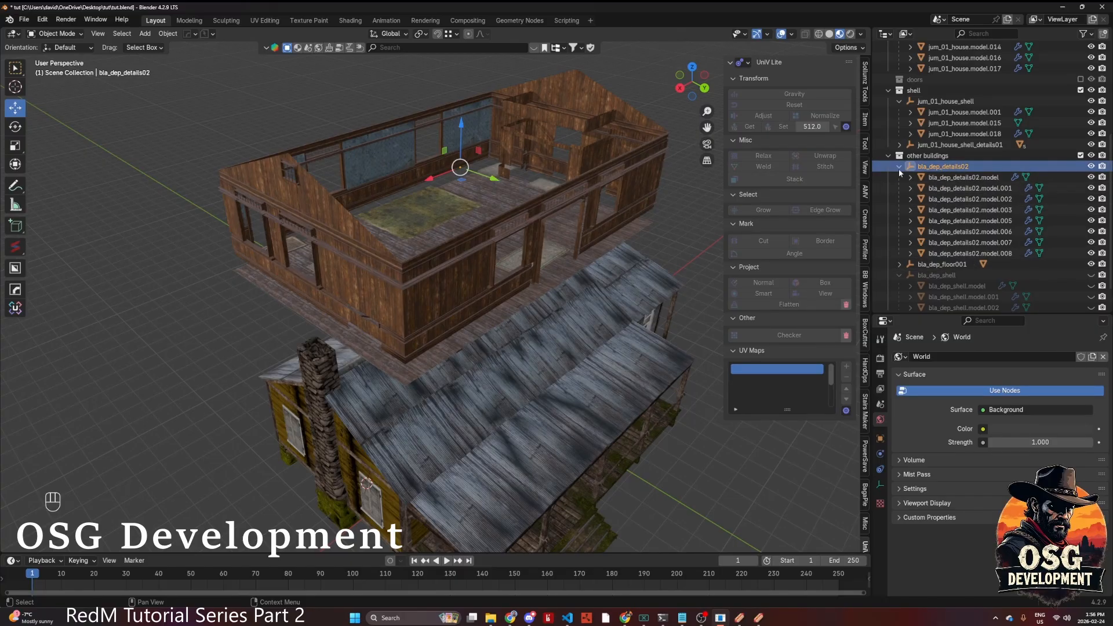
right_click(952, 164)
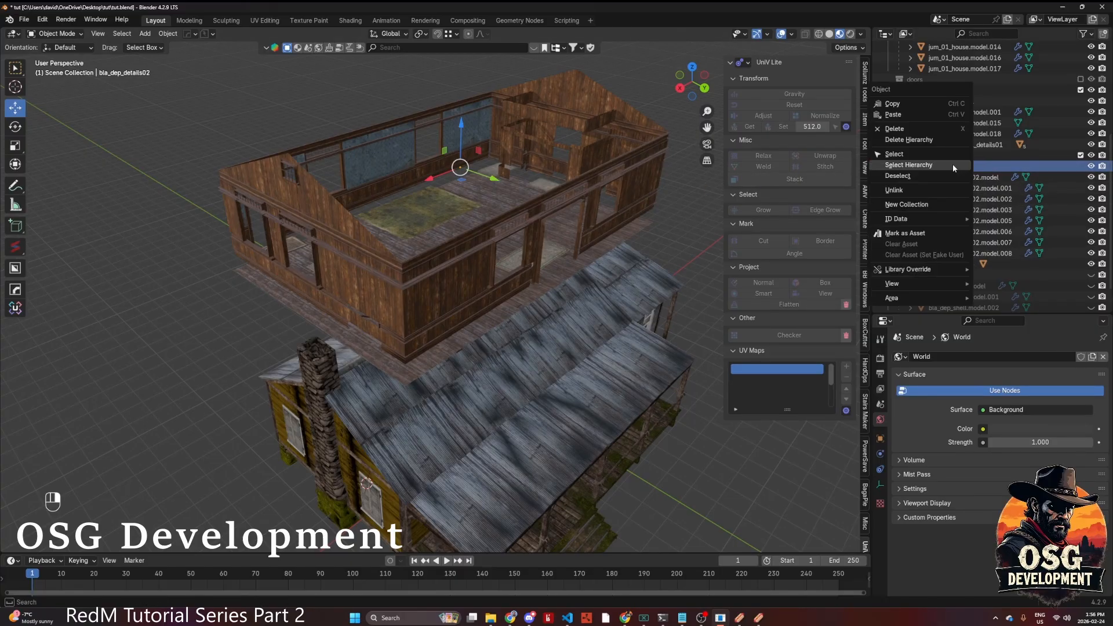
click(920, 166)
key(Tab)
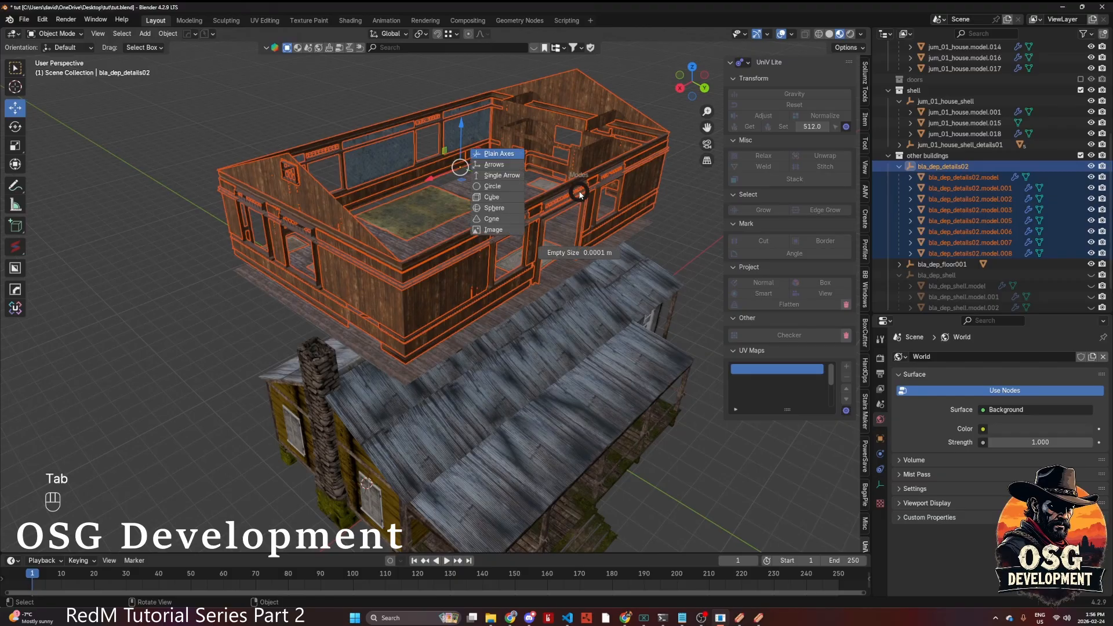
key(Escape)
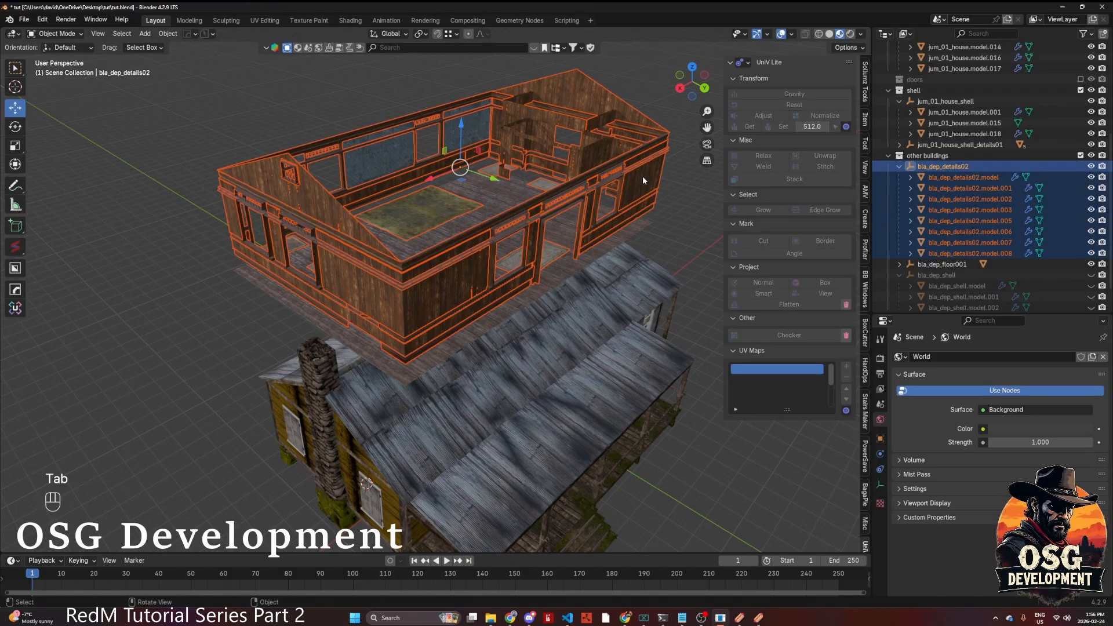
key(a)
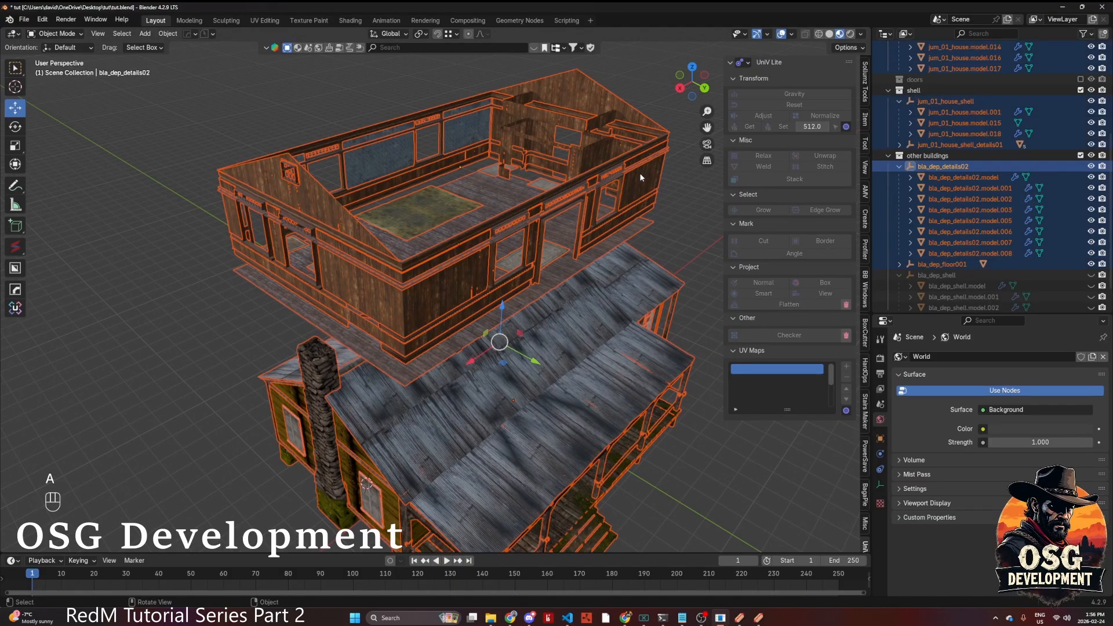
- Open the depot's wood wall mesh in face editing, select all its faces, and return to Object Mode
click(641, 178)
key(Tab)
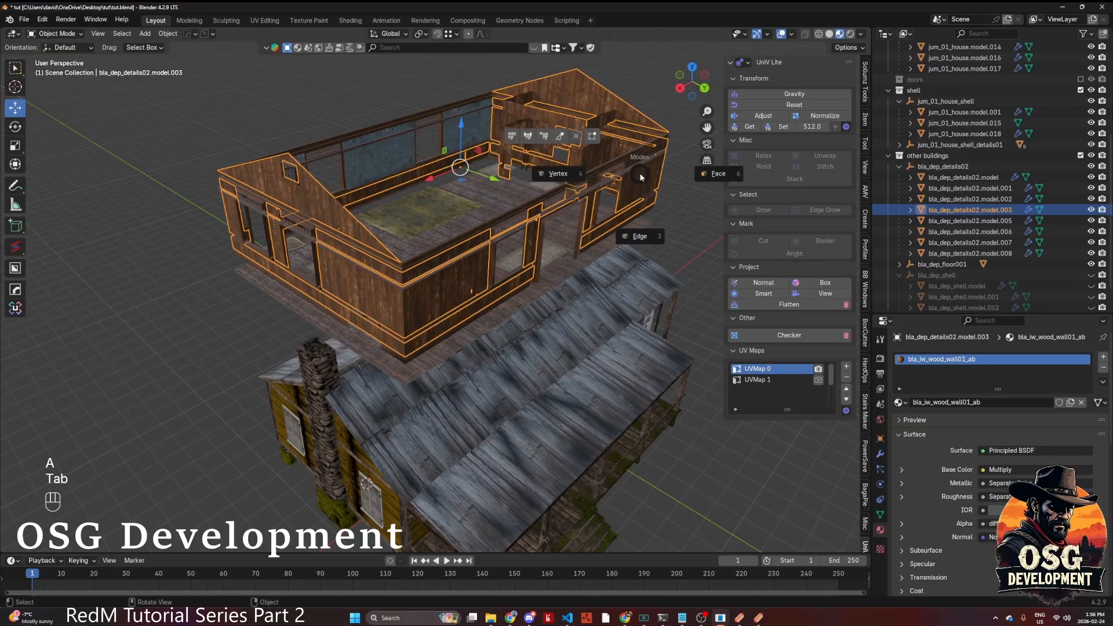
click(714, 175)
key(a)
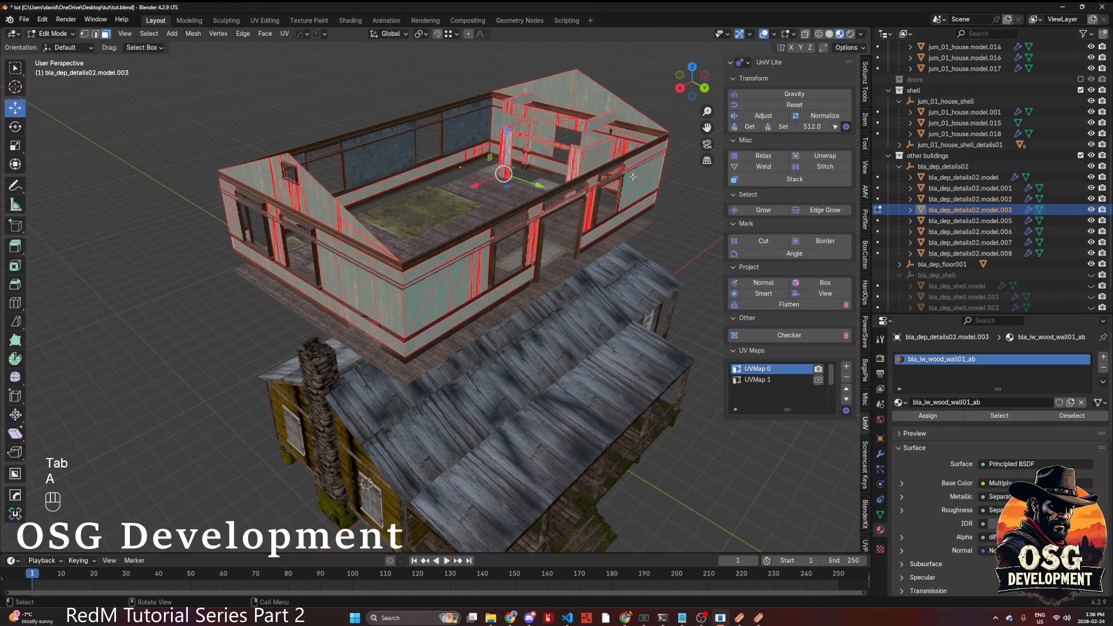
key(p)
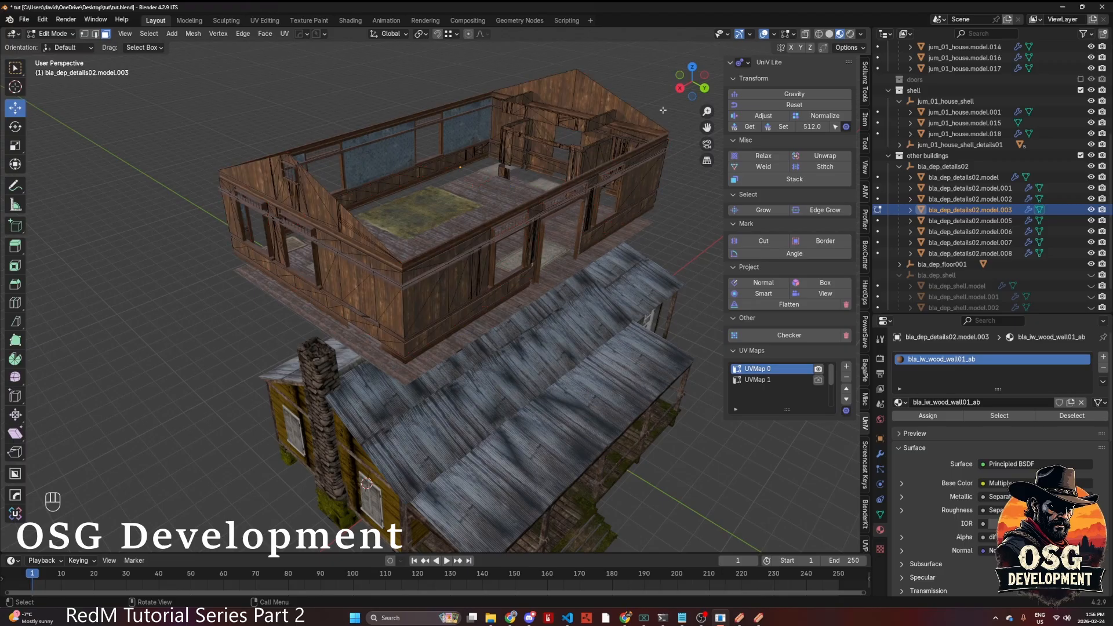
key(Tab)
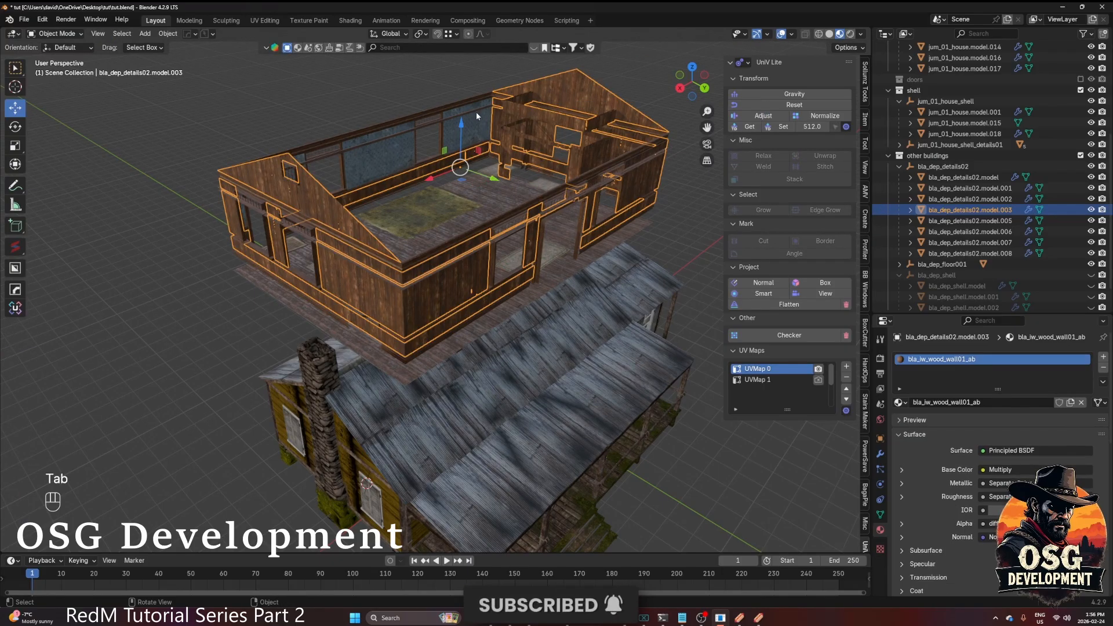
- Inspect the depot interior up close, selecting the wallpaper mesh and the floor mesh to check their material names
click(480, 125)
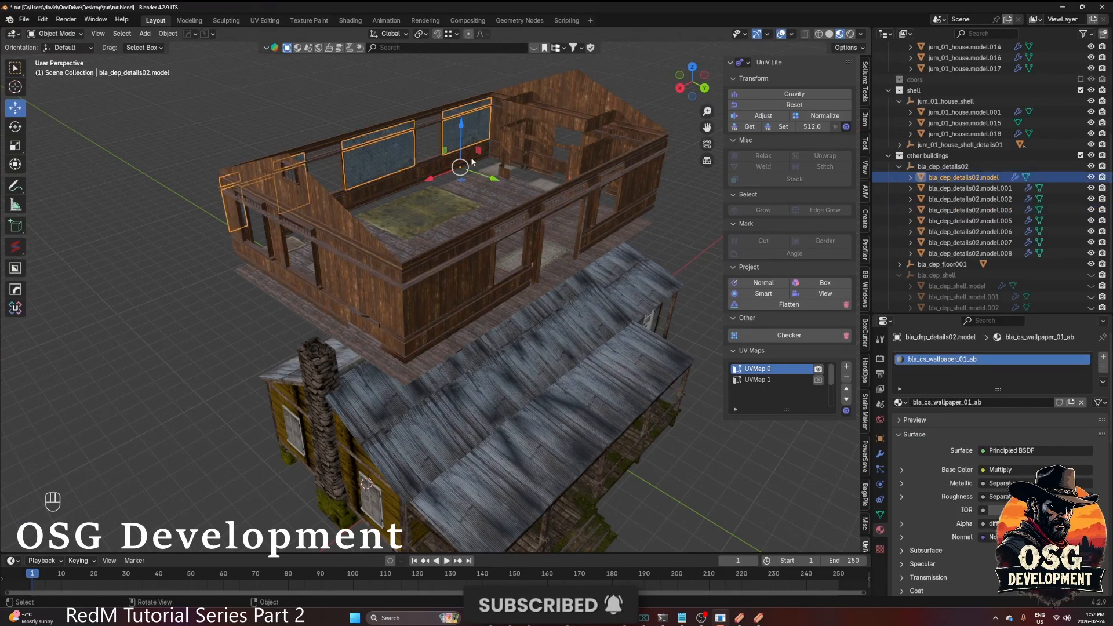
scroll(472, 161, up, 5)
shift+middle_drag(472, 162, 311, 284)
click(369, 322)
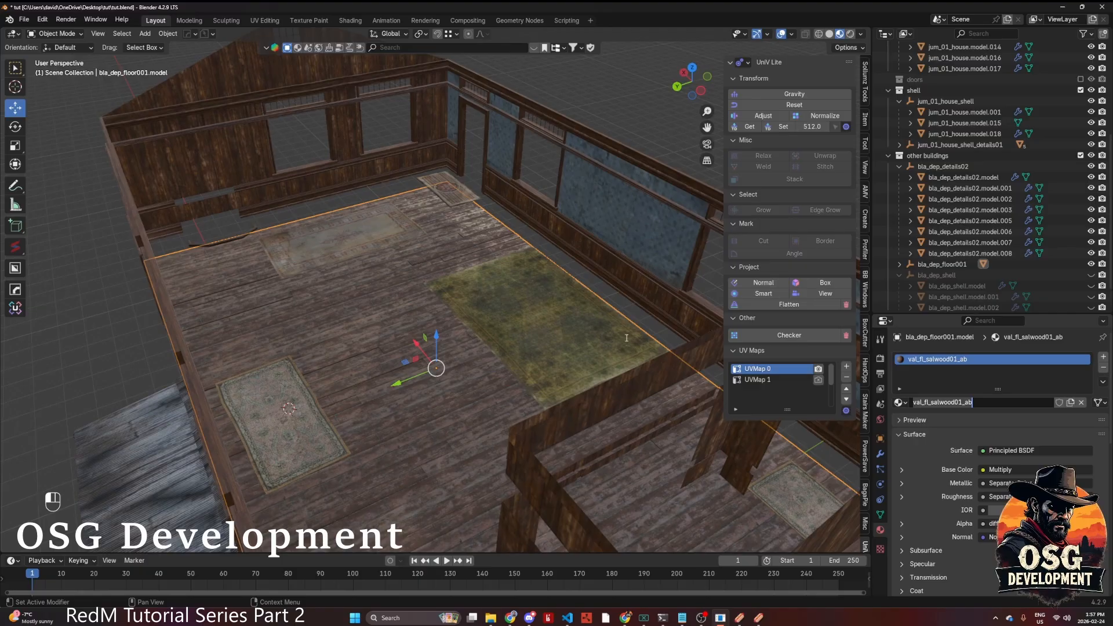
click(385, 301)
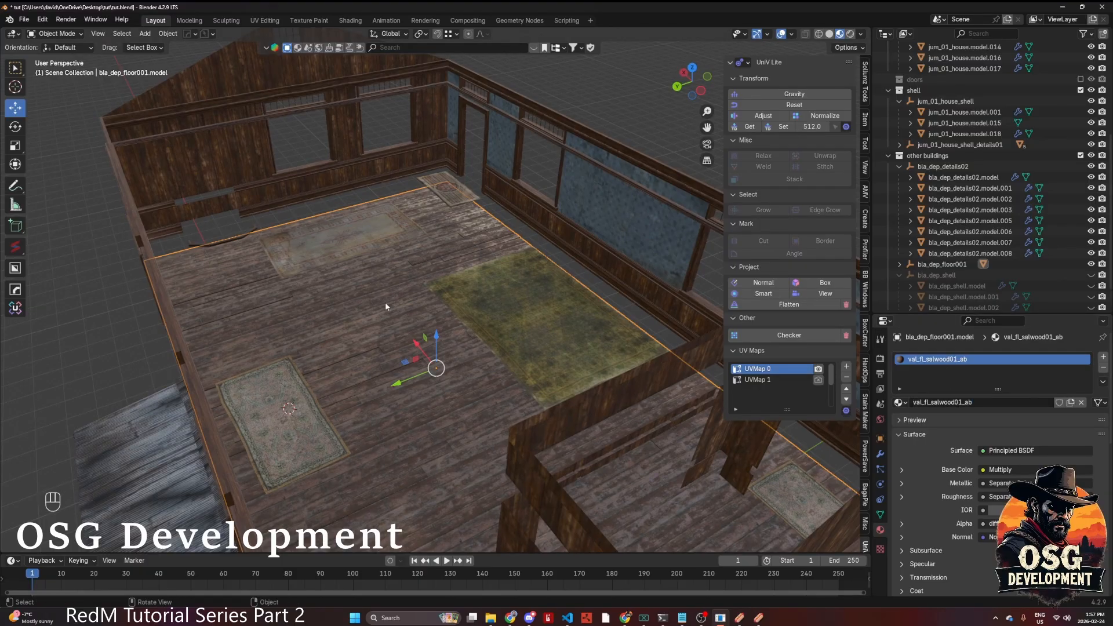
- Hide the jum_01_house hierarchy to expose the house's untextured interior shell
scroll(385, 302, down, 4)
middle_drag(385, 372, 441, 35)
middle_drag(500, 357, 481, 405)
scroll(482, 406, up, 5)
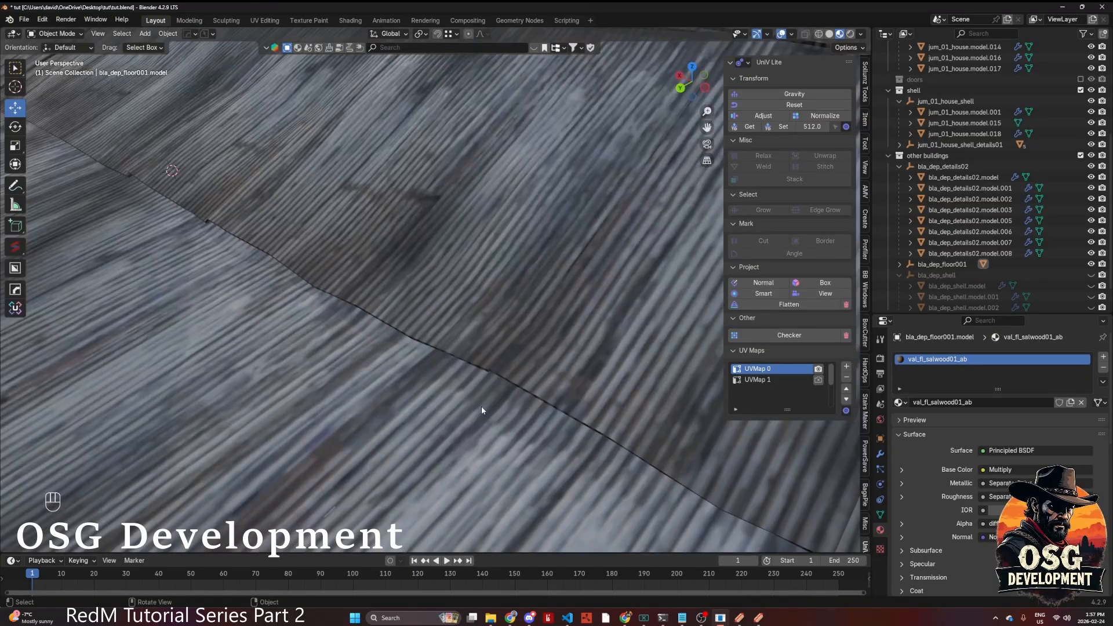
scroll(481, 406, down, 8)
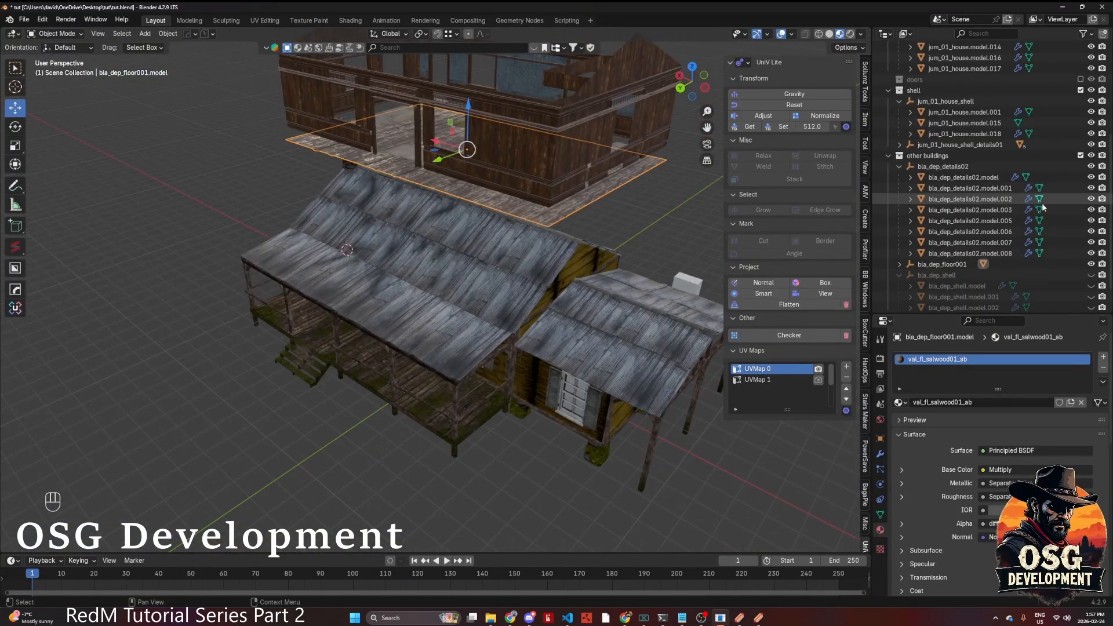
scroll(1055, 137, up, 5)
scroll(1054, 136, up, 3)
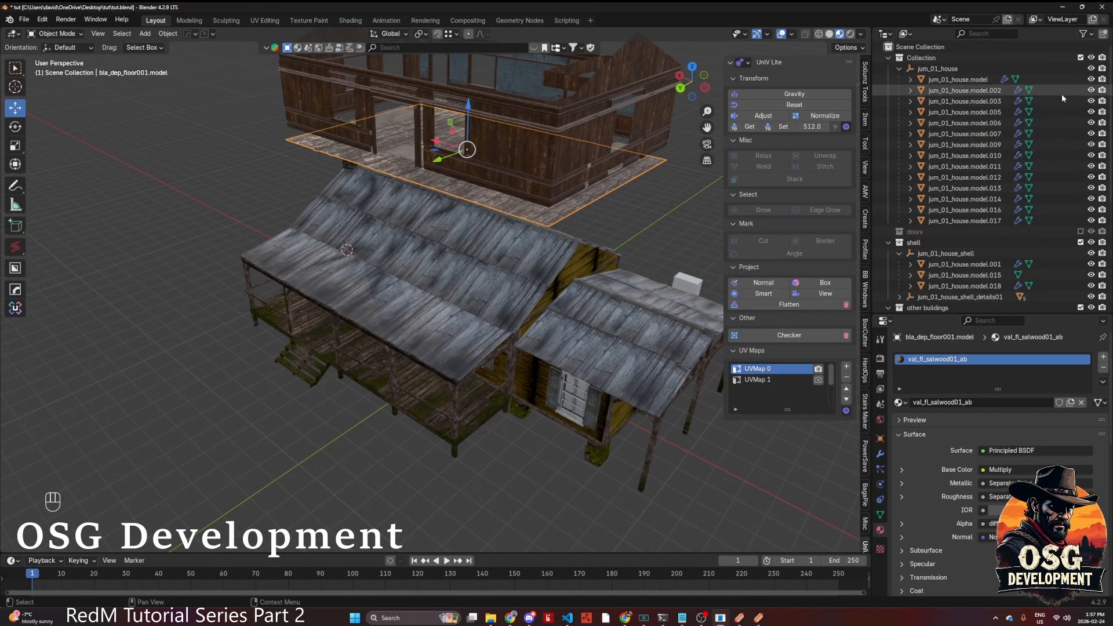
shift+click(1091, 69)
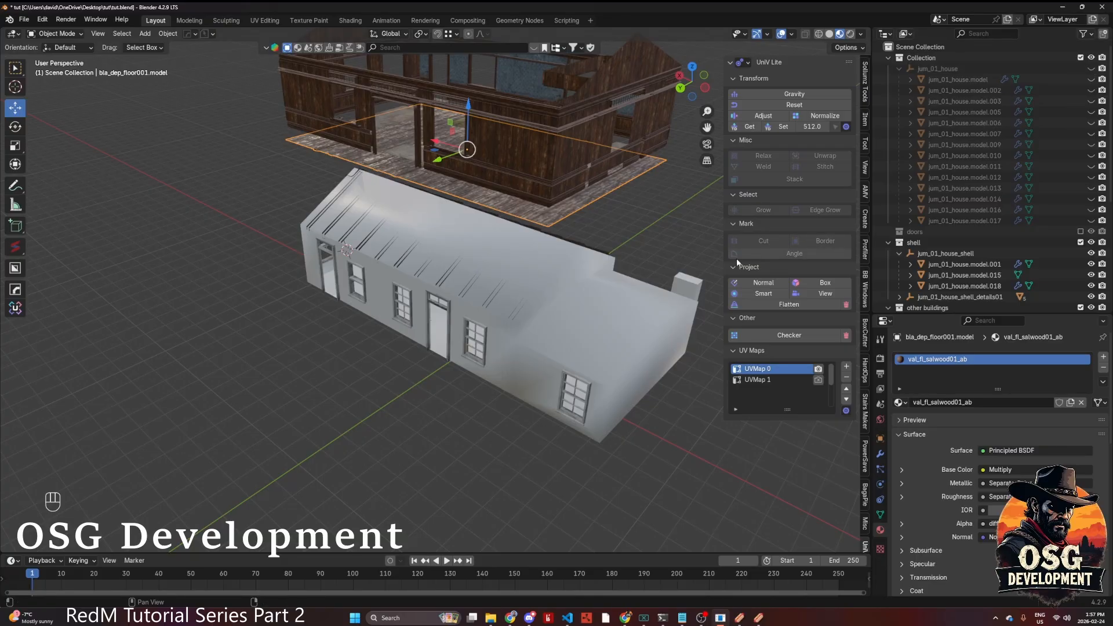
- Open the interior shell mesh jum_01_house.model.015 in face editing from inside the room, with its floor faces selected
middle_drag(618, 295, 503, 301)
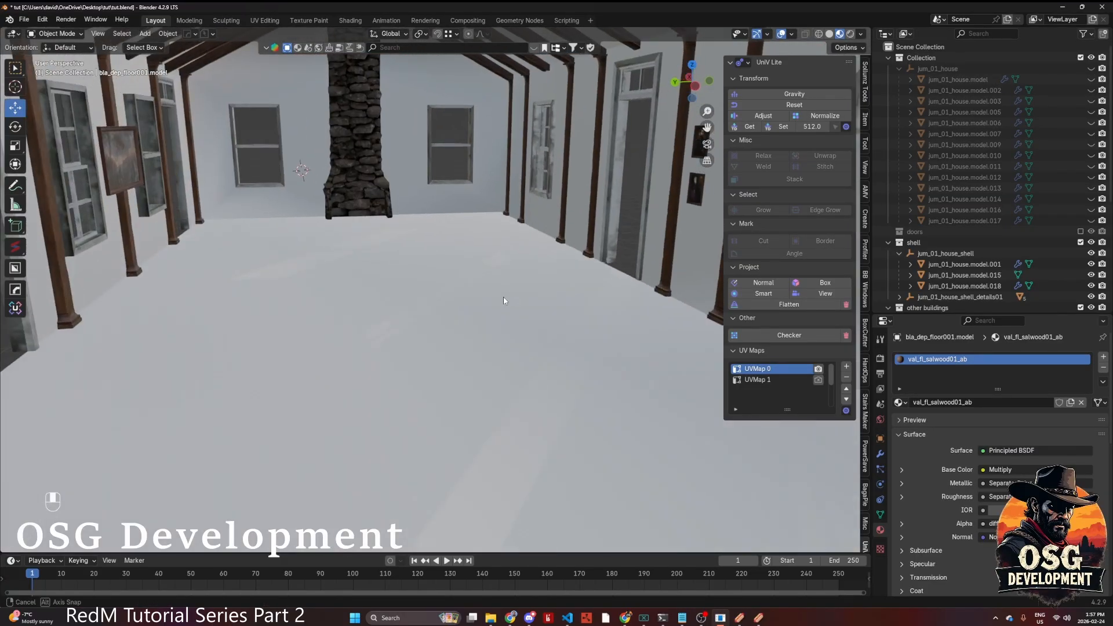
click(394, 299)
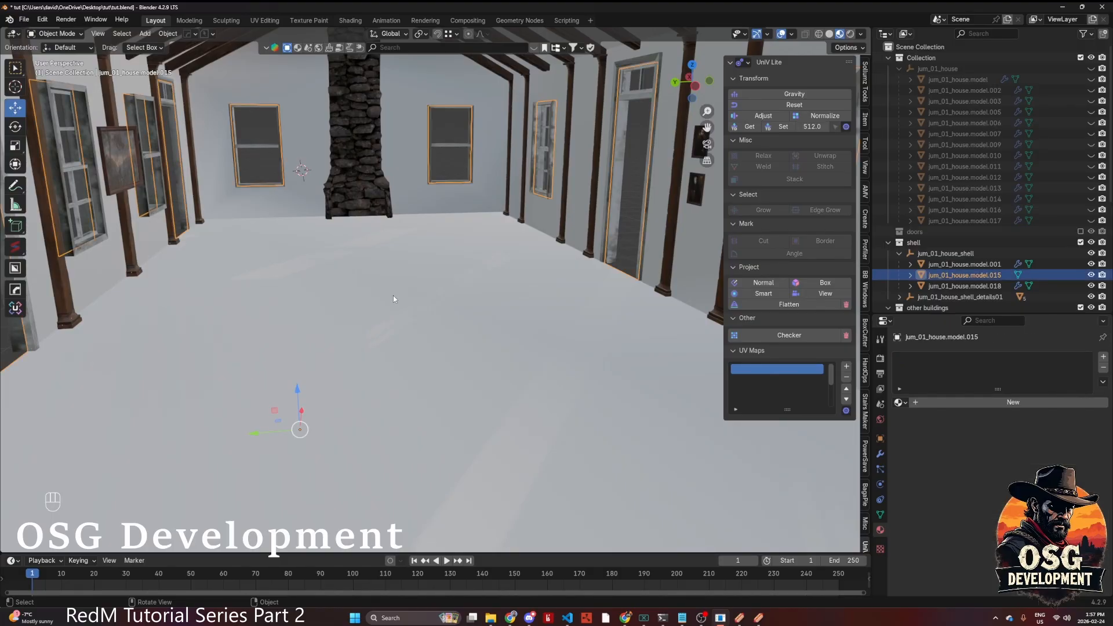
key(Tab)
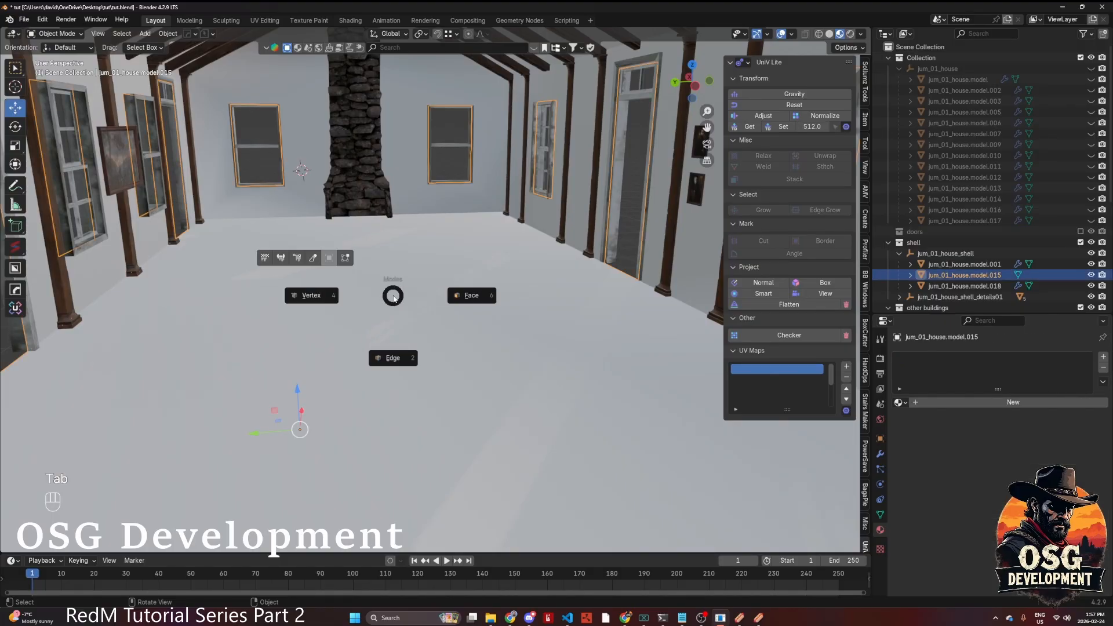
click(470, 296)
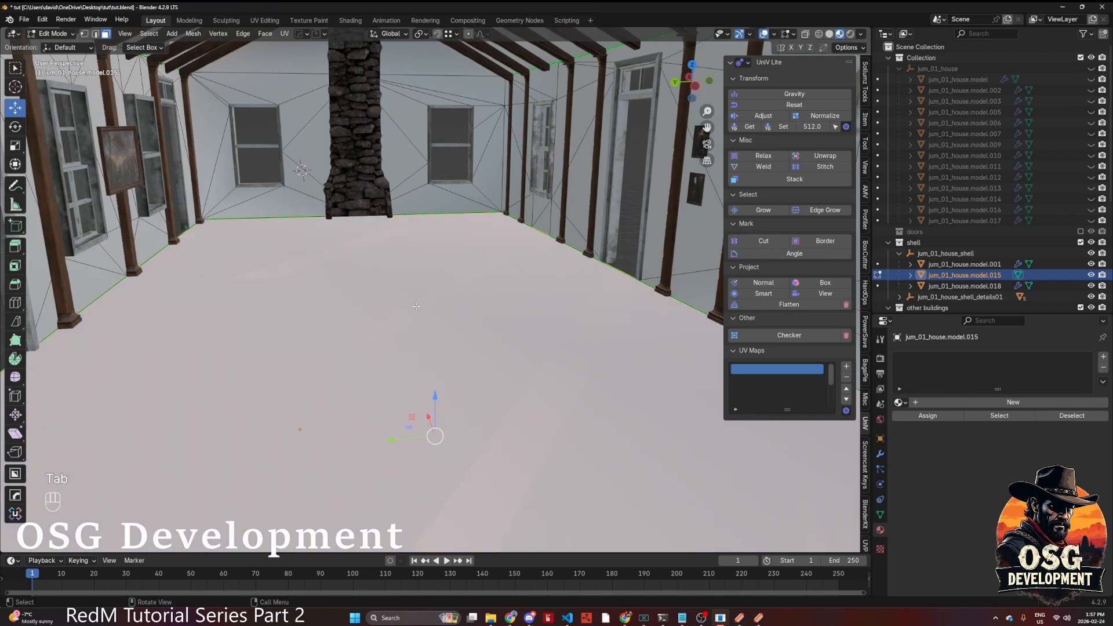
middle_drag(417, 306, 436, 284)
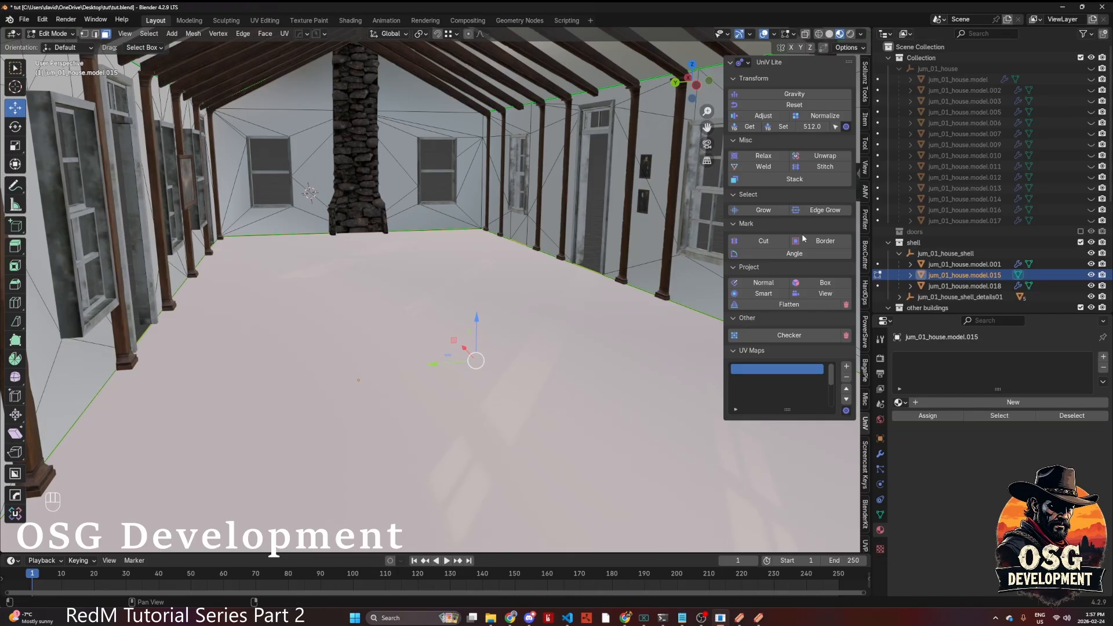
- Expand Sollumz's drawable Shader Tools and create a STANDARD shader material on the interior shell mesh
click(866, 93)
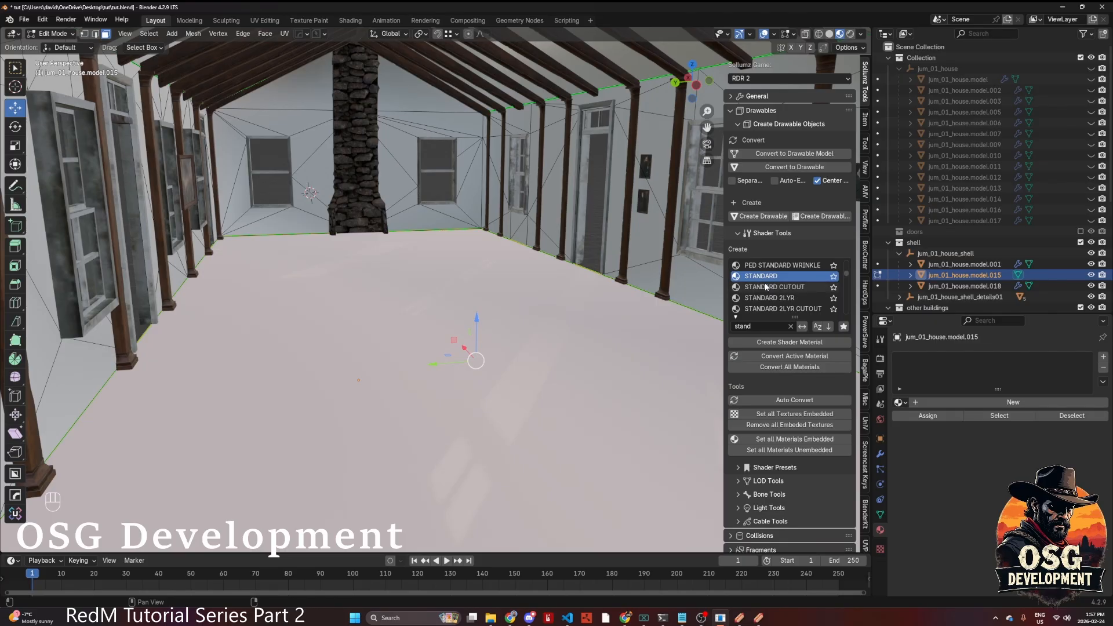
click(745, 234)
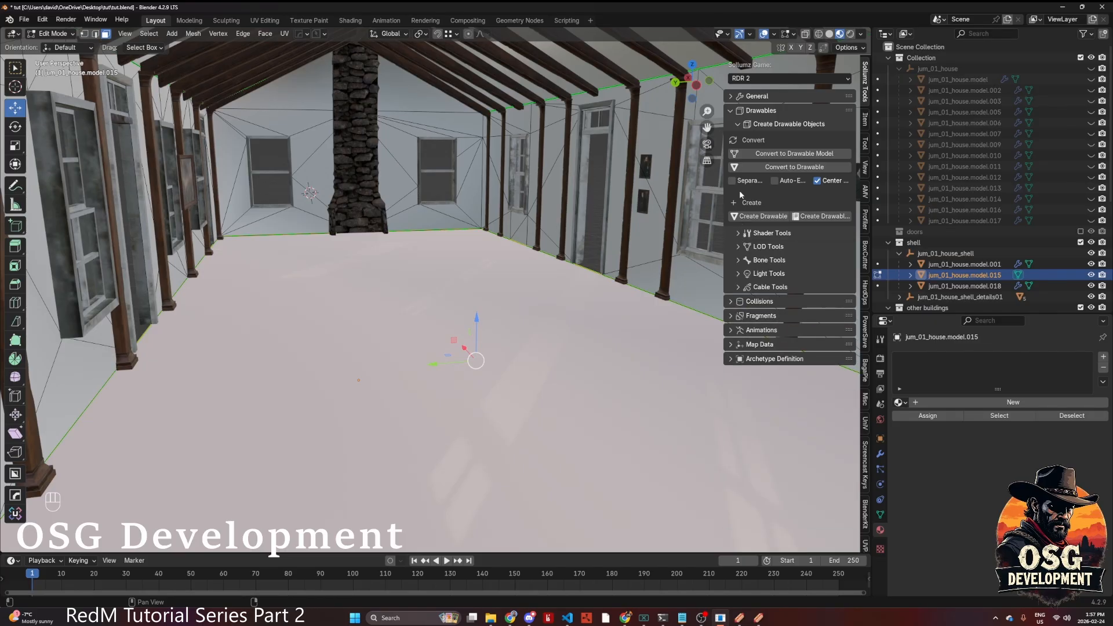
click(730, 111)
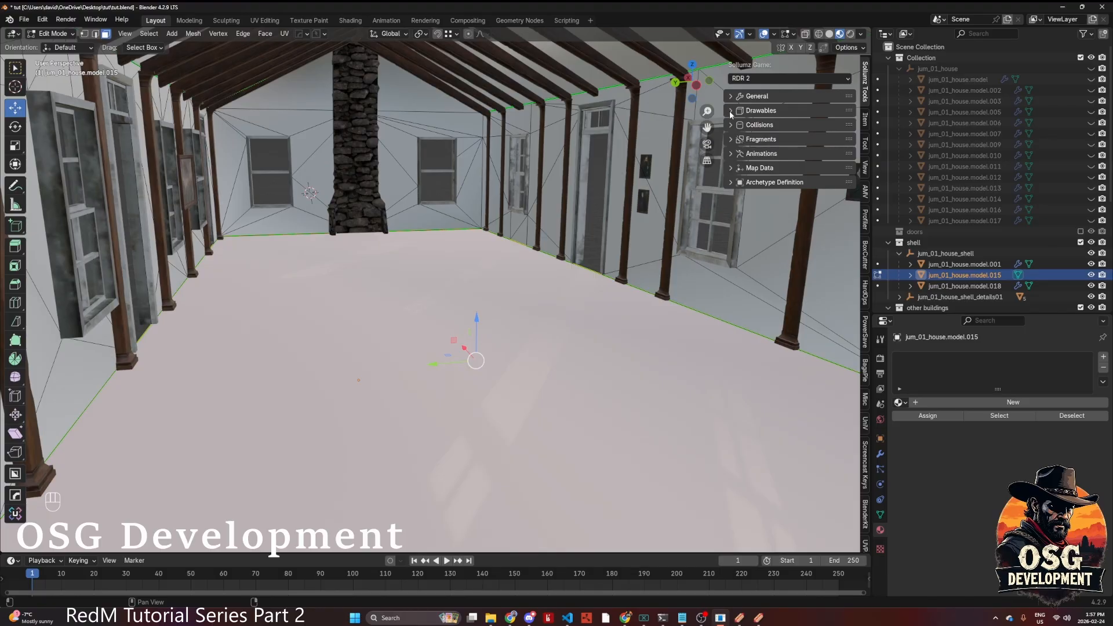
click(731, 111)
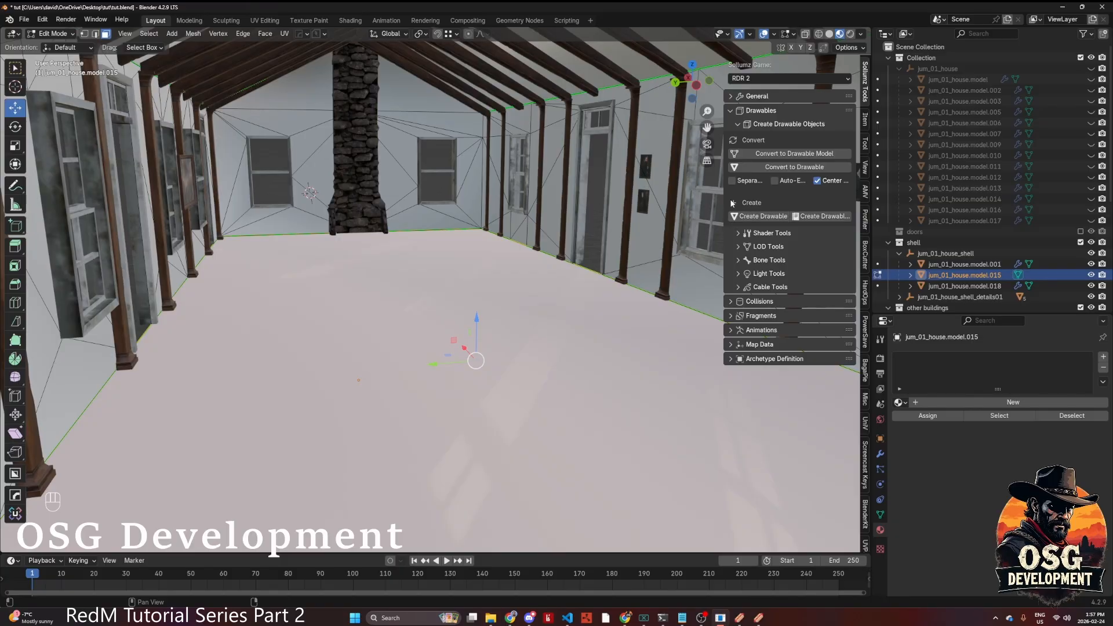
click(738, 233)
click(740, 126)
click(740, 127)
click(739, 127)
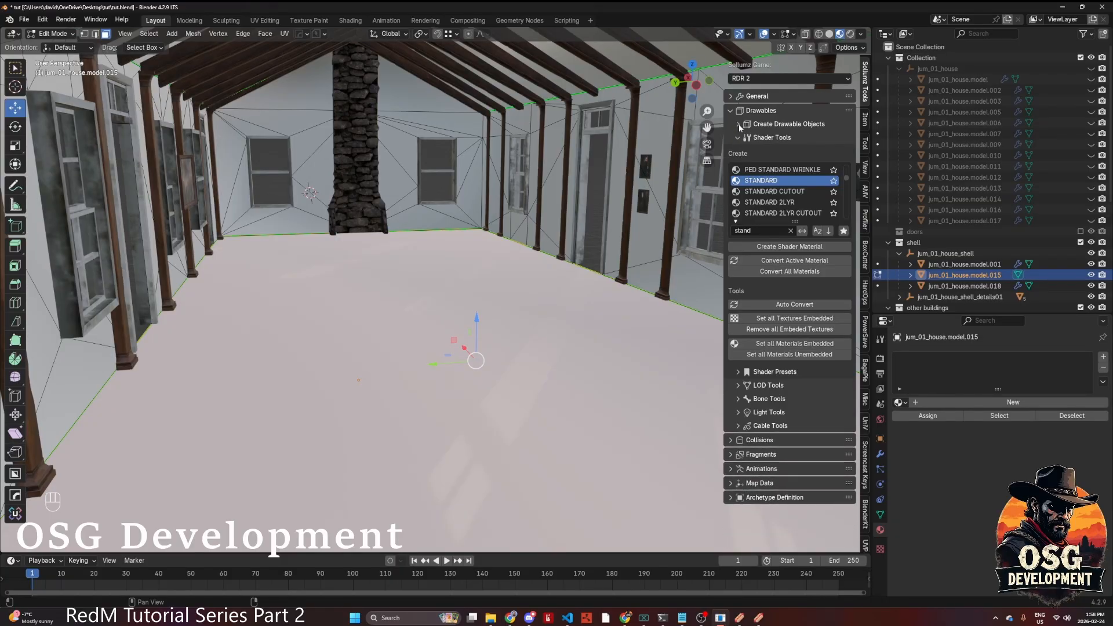
click(739, 126)
click(740, 125)
click(785, 248)
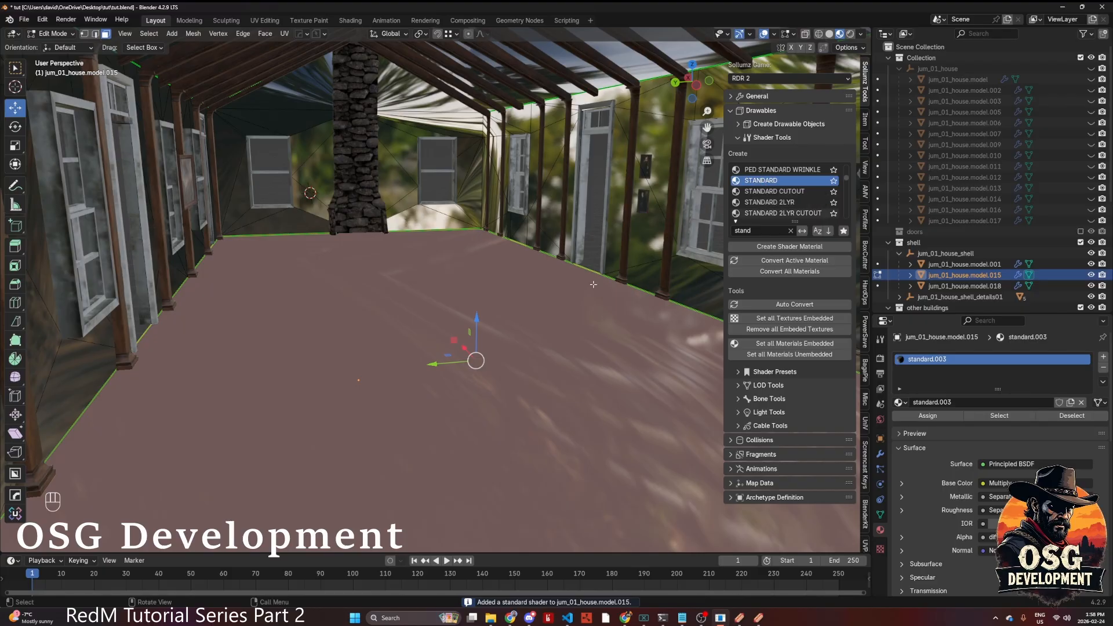
- Create three more STANDARD shader materials on the interior shell mesh
scroll(463, 309, down, 8)
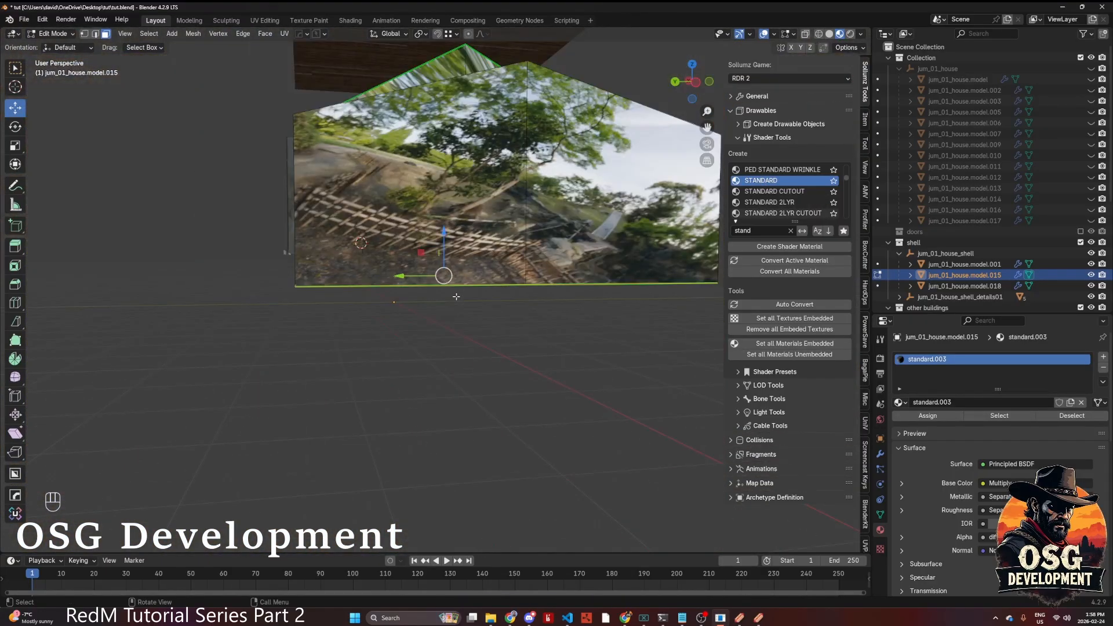
key(KP_Decimal)
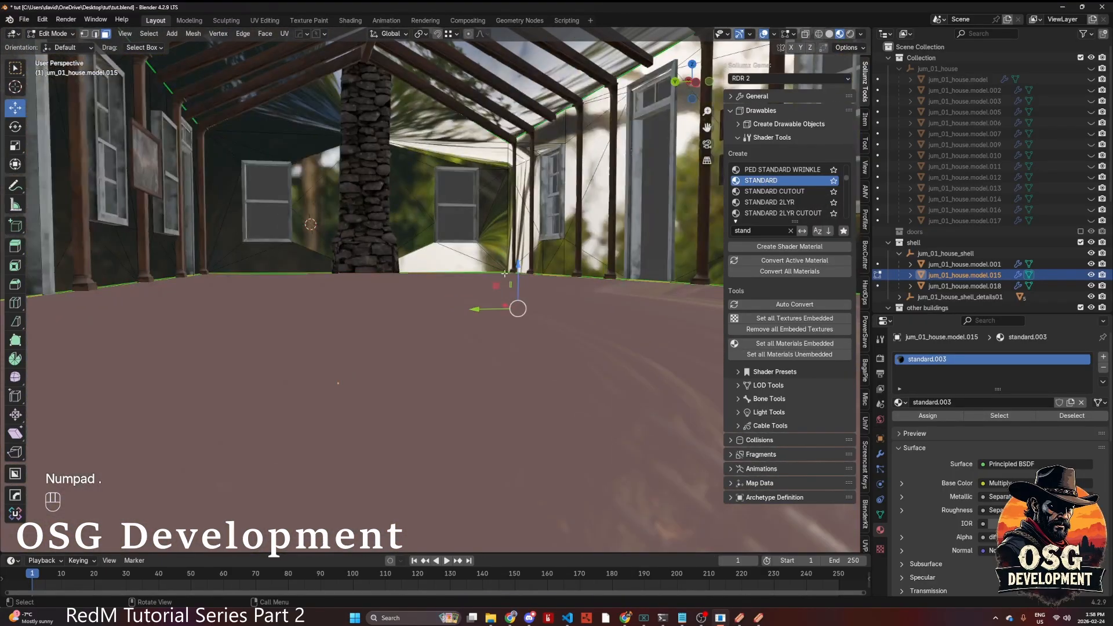
middle_drag(505, 273, 345, 215)
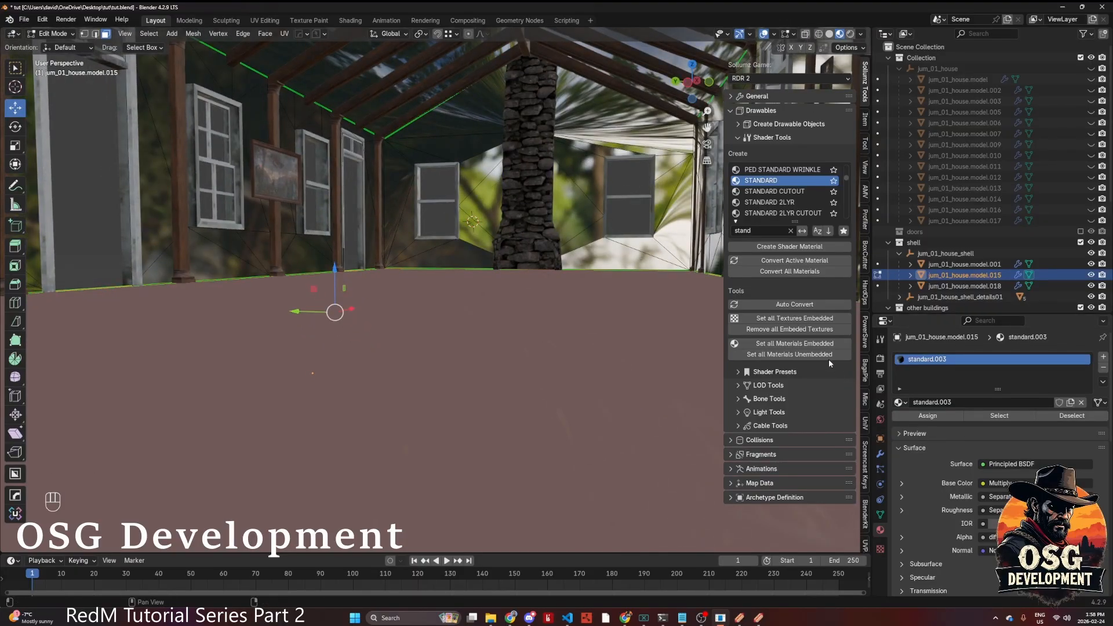
click(776, 247)
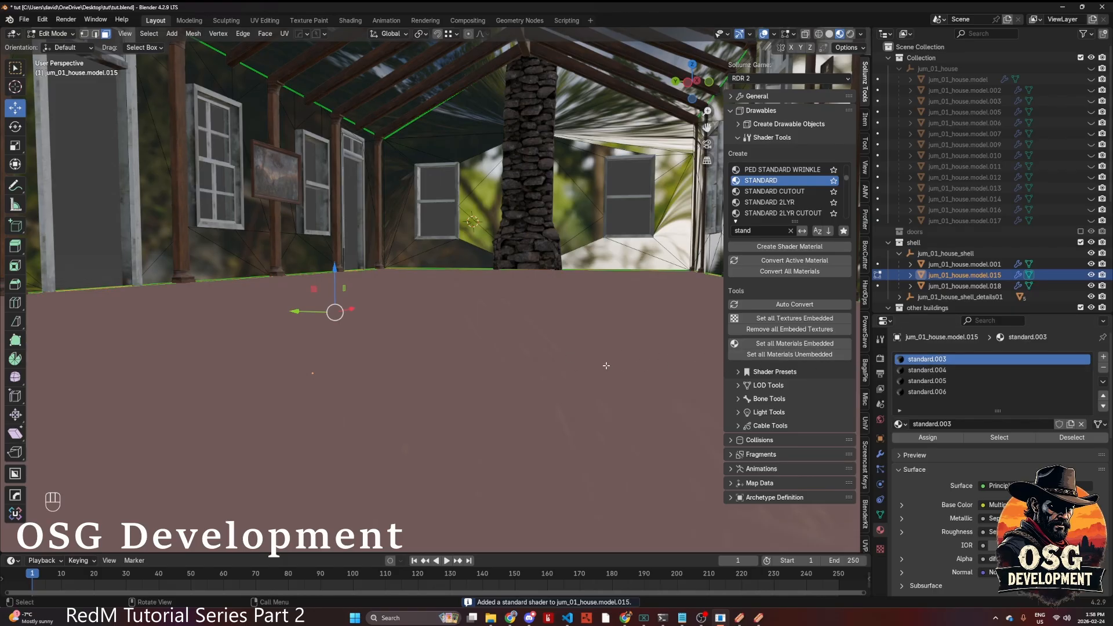
- Assign standard.004 to the shell's selected floor faces and standard.005 to its roof faces
click(969, 371)
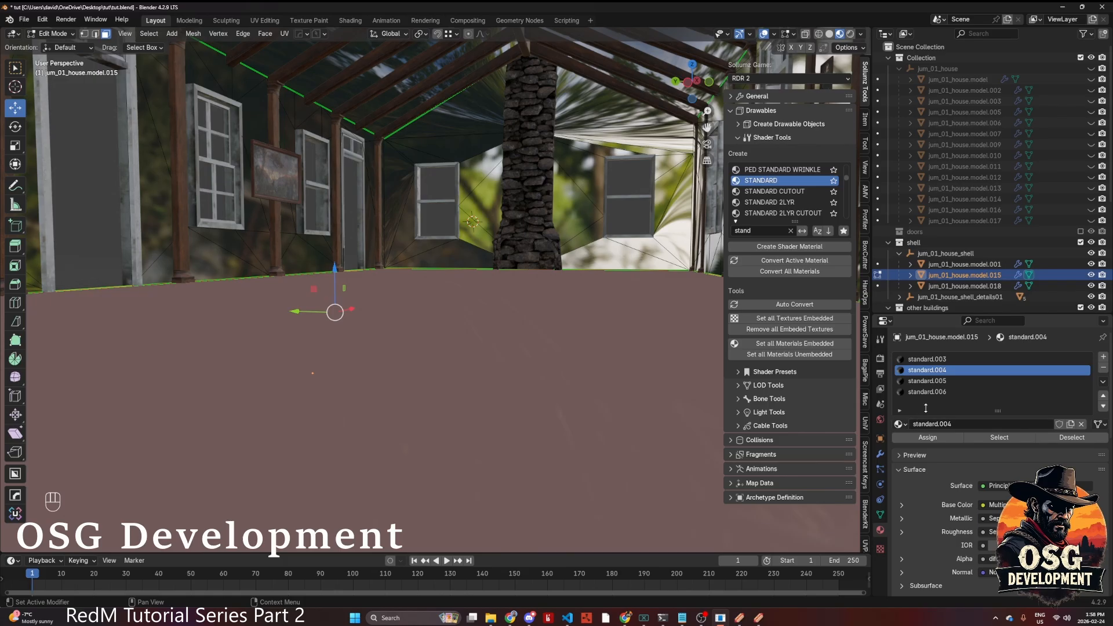
click(404, 82)
middle_drag(451, 132, 351, 345)
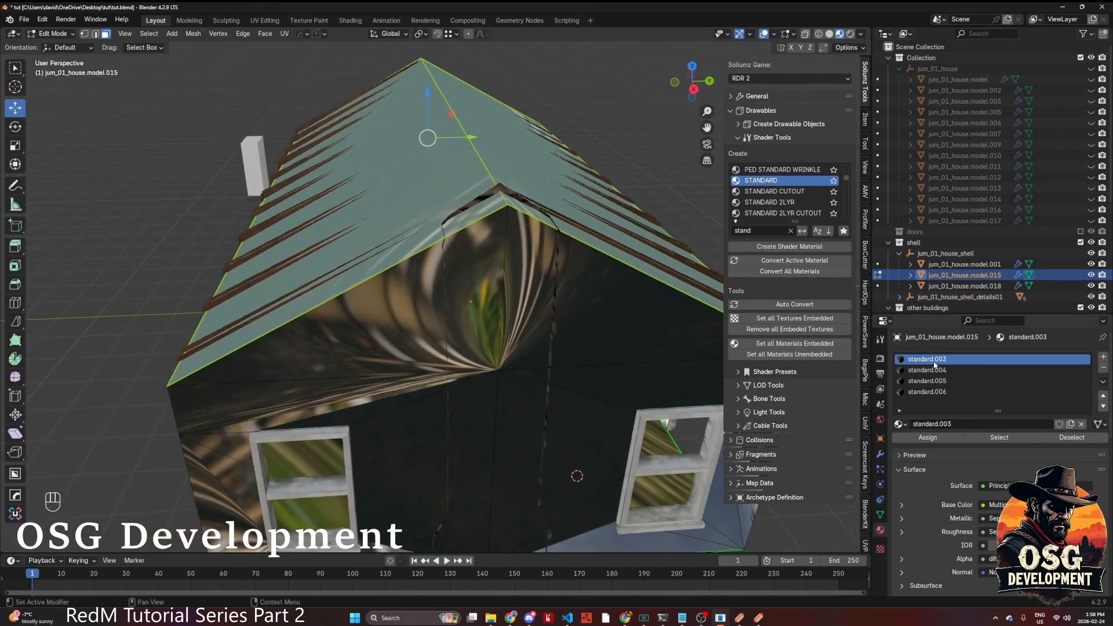
click(928, 381)
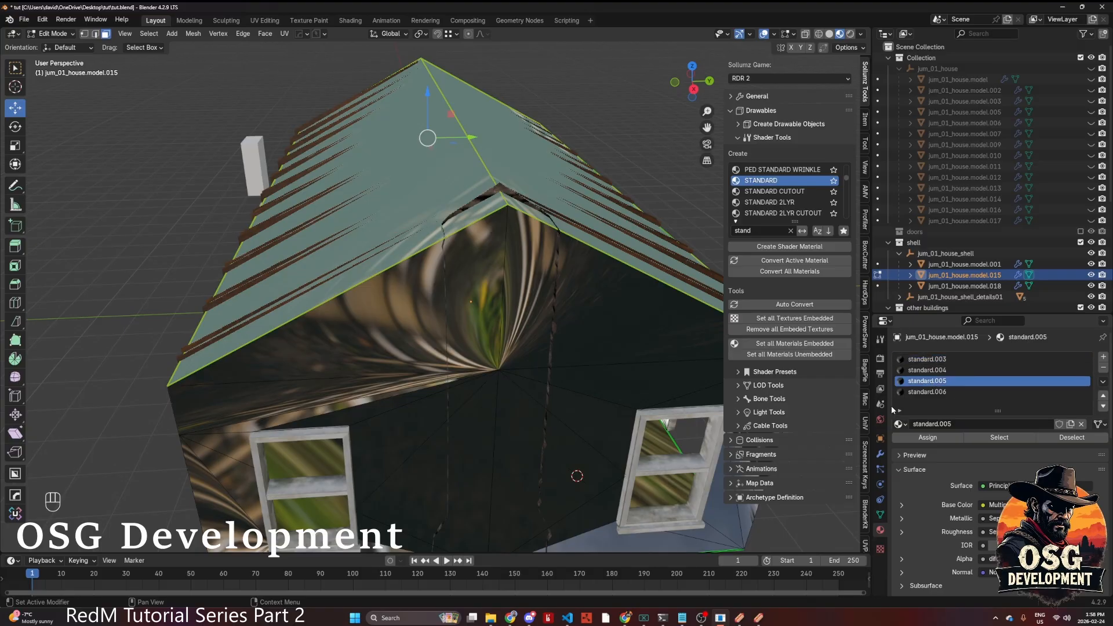
middle_drag(534, 404, 517, 359)
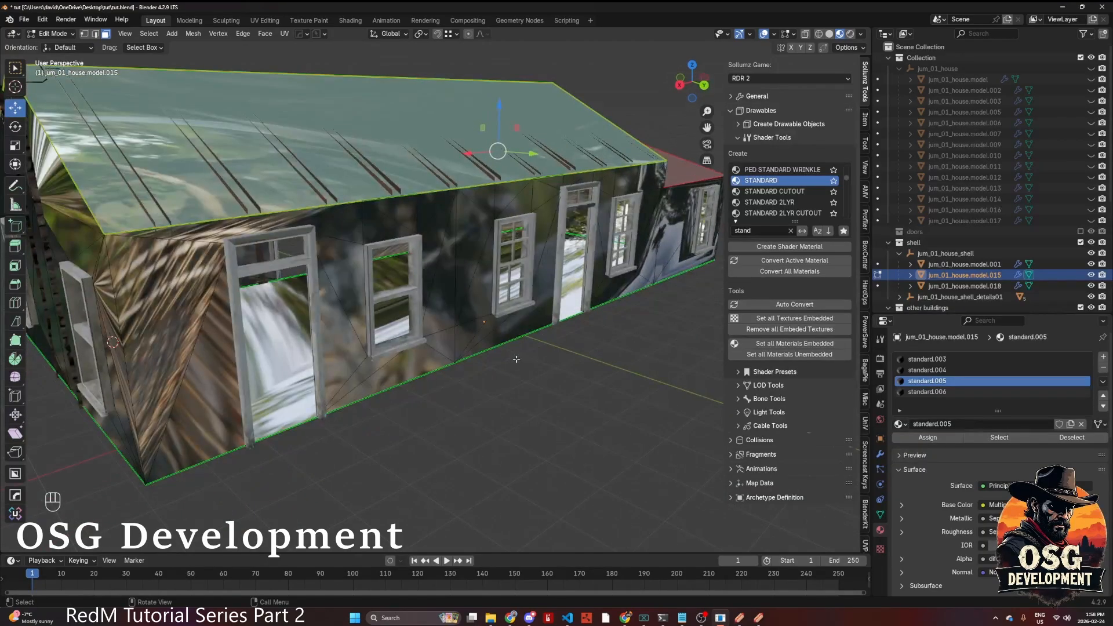
- Re-enter face editing on the interior shell and select the floor faces that use standard.004, seen from inside the room
key(Tab)
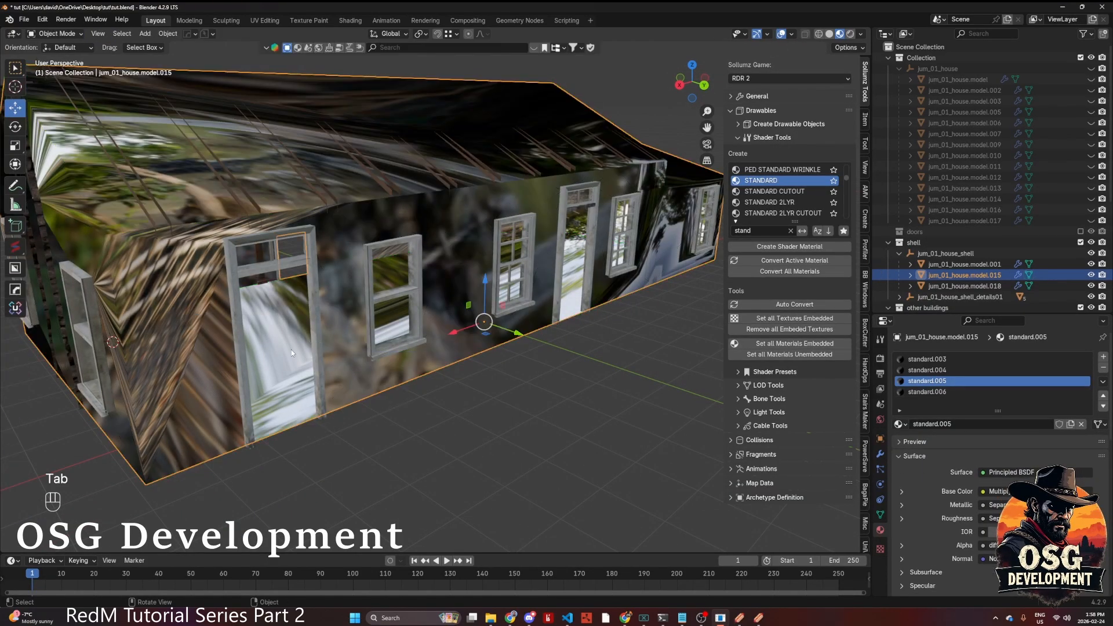
key(Tab)
key(Tab)
click(349, 331)
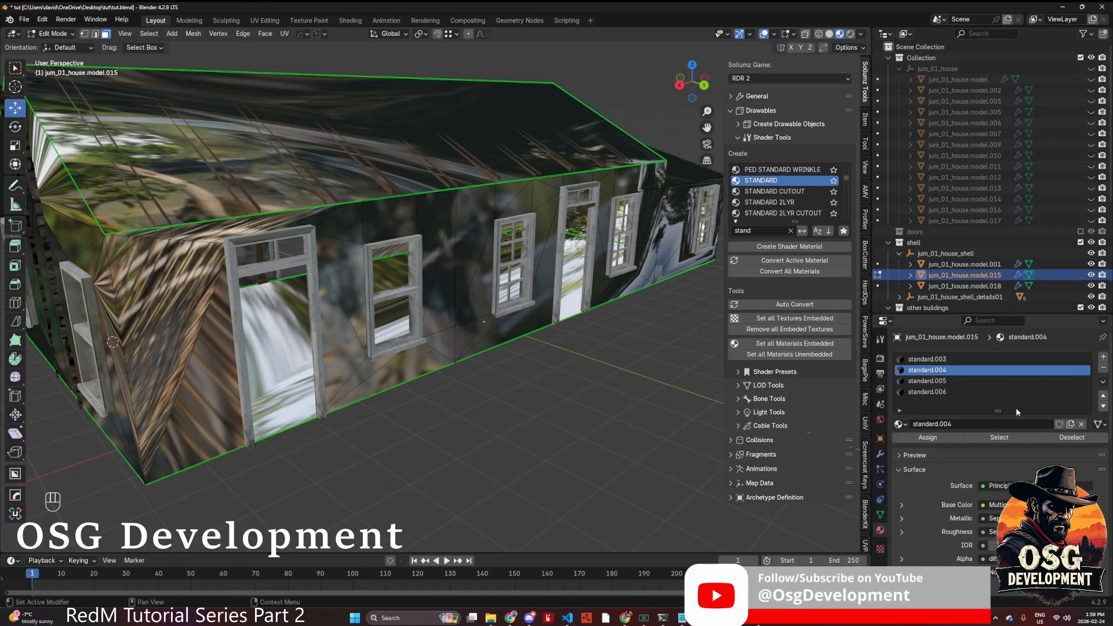
middle_drag(541, 355, 616, 331)
scroll(562, 333, up, 5)
scroll(616, 331, up, 3)
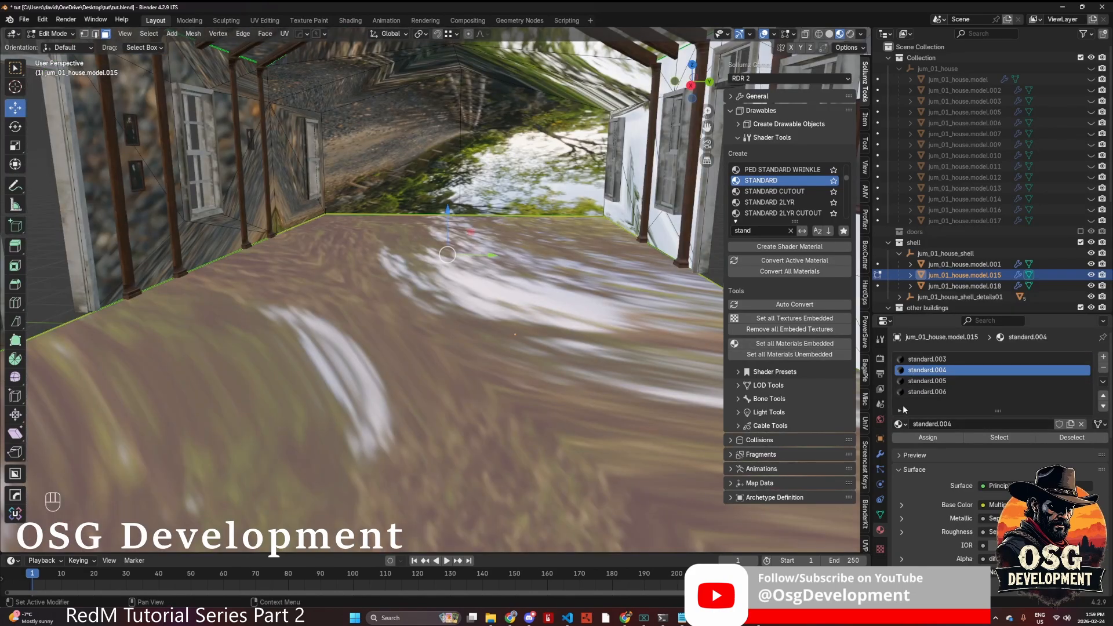
- Rename the standard.004 material to val_fl_salwood01_ab and assign it to the selected floor faces
click(923, 424)
key(ctrl+a)
text(vafl_salwood01_ab)
key(Return)
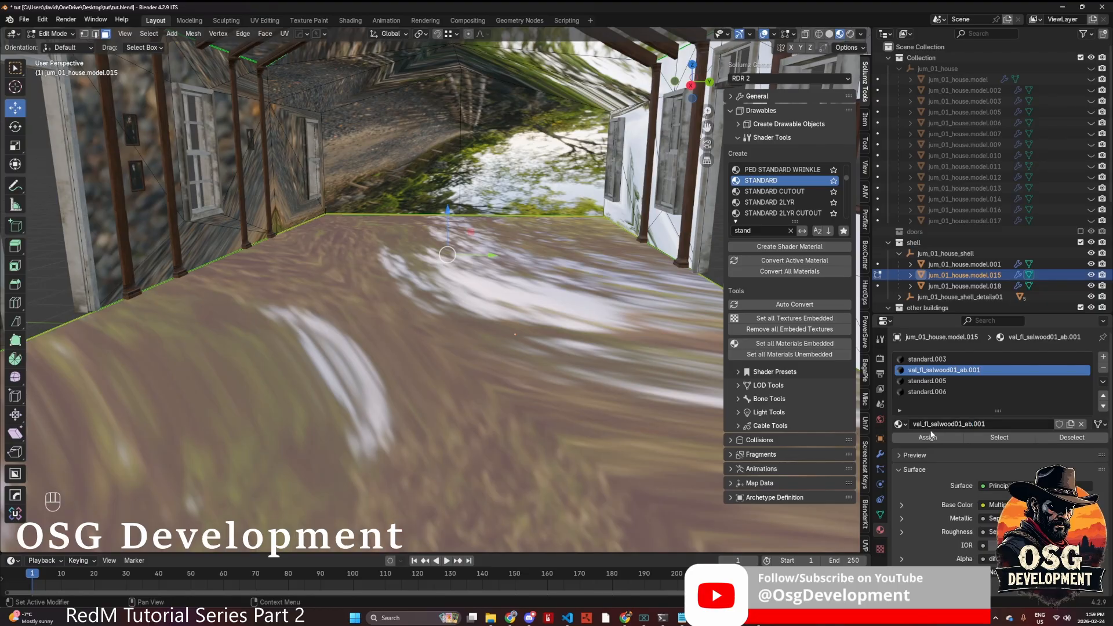
click(928, 438)
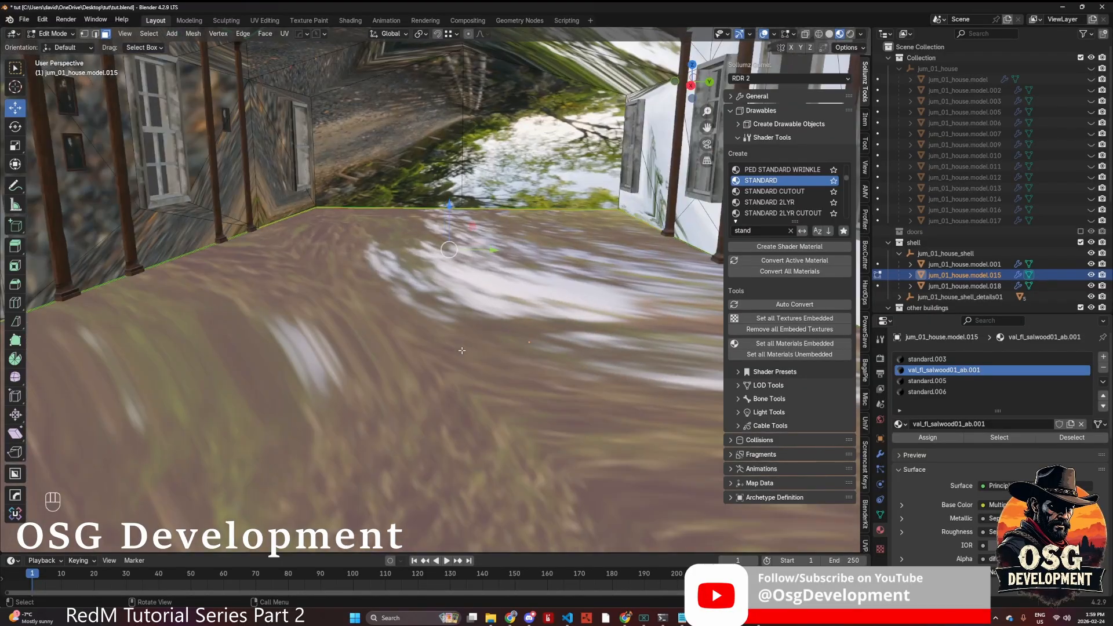
- Inspect the shell's walls and floor from outside and from below, ending in face editing with the floor still selected
middle_drag(462, 350, 391, 345)
key(Tab)
click(406, 308)
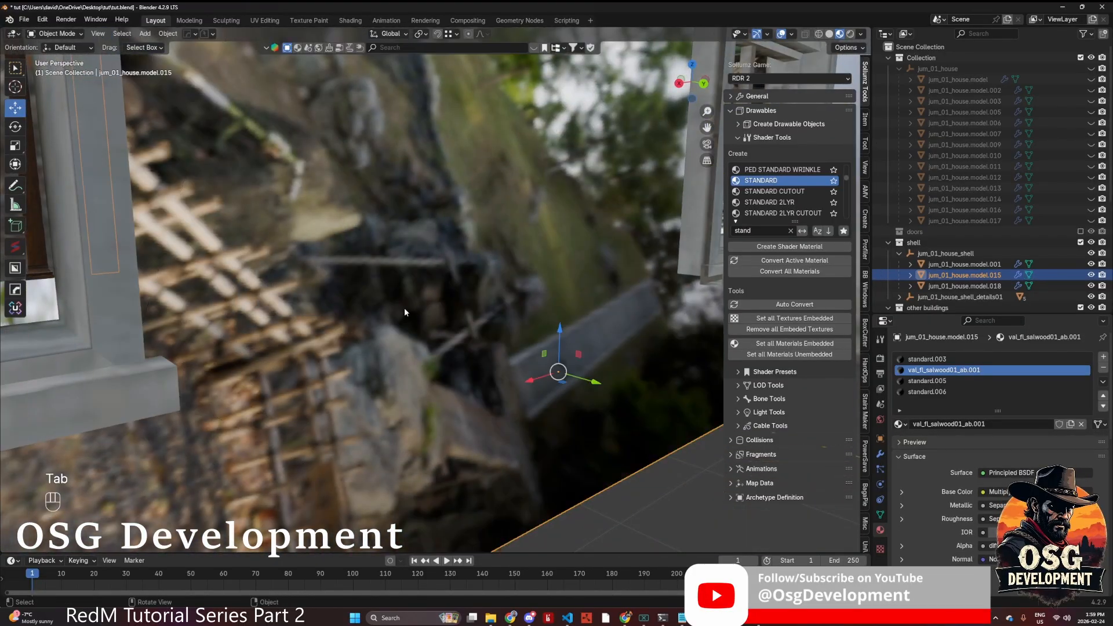
middle_drag(405, 307, 400, 373)
key(Tab)
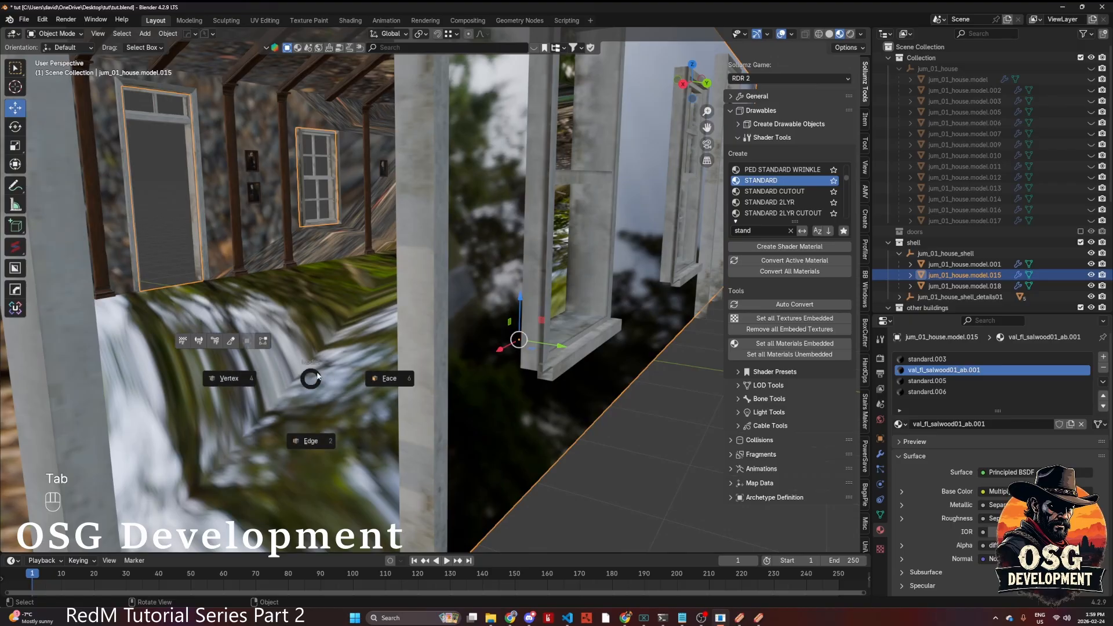
click(336, 371)
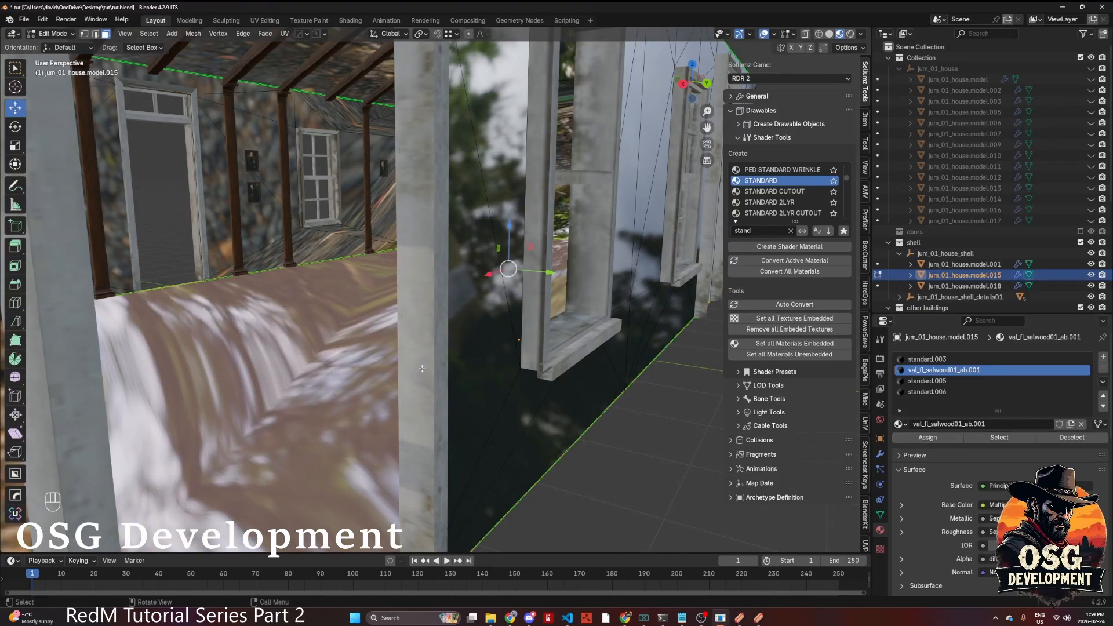
middle_drag(413, 371, 494, 367)
scroll(453, 374, up, 2)
middle_drag(599, 282, 456, 319)
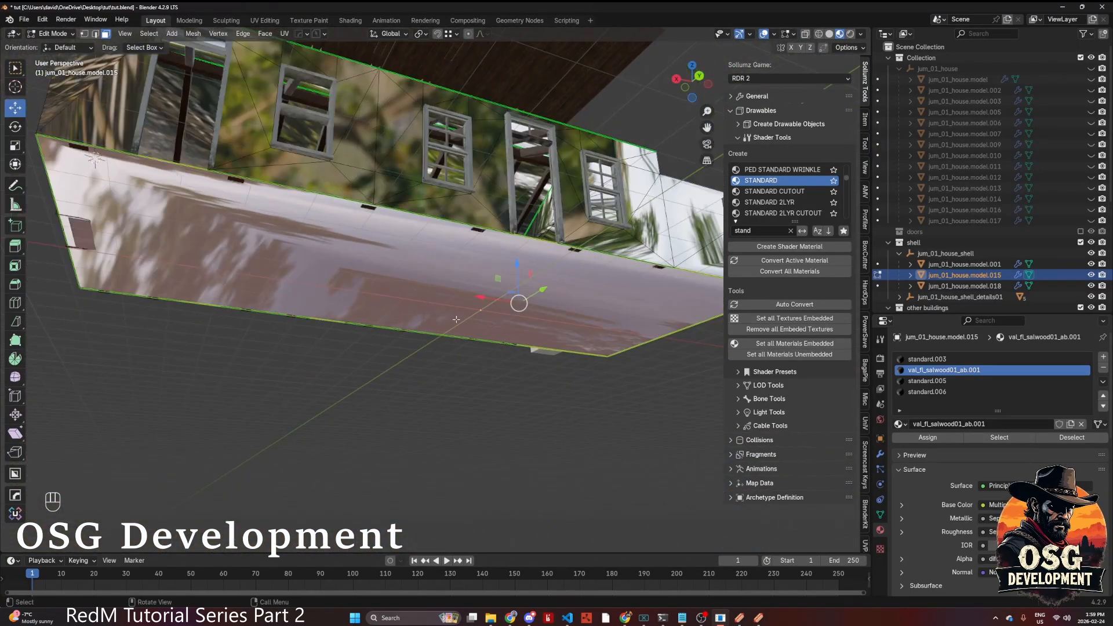
- Switch to the UV Editing workspace, widen its 3D view and show it in material preview from inside the room
click(267, 21)
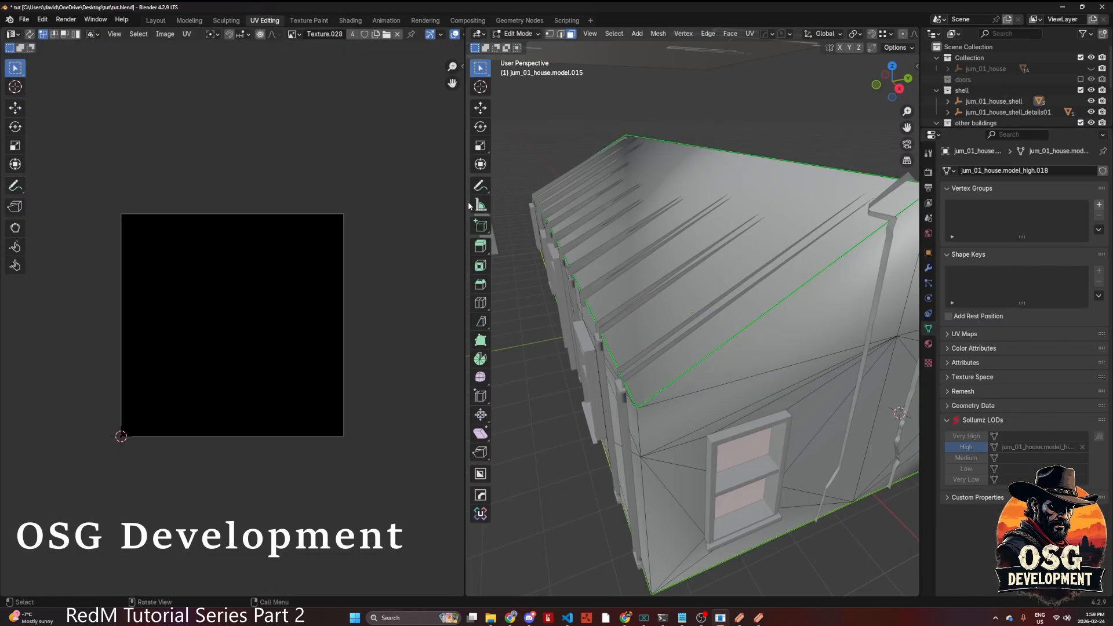
drag(464, 202, 155, 198)
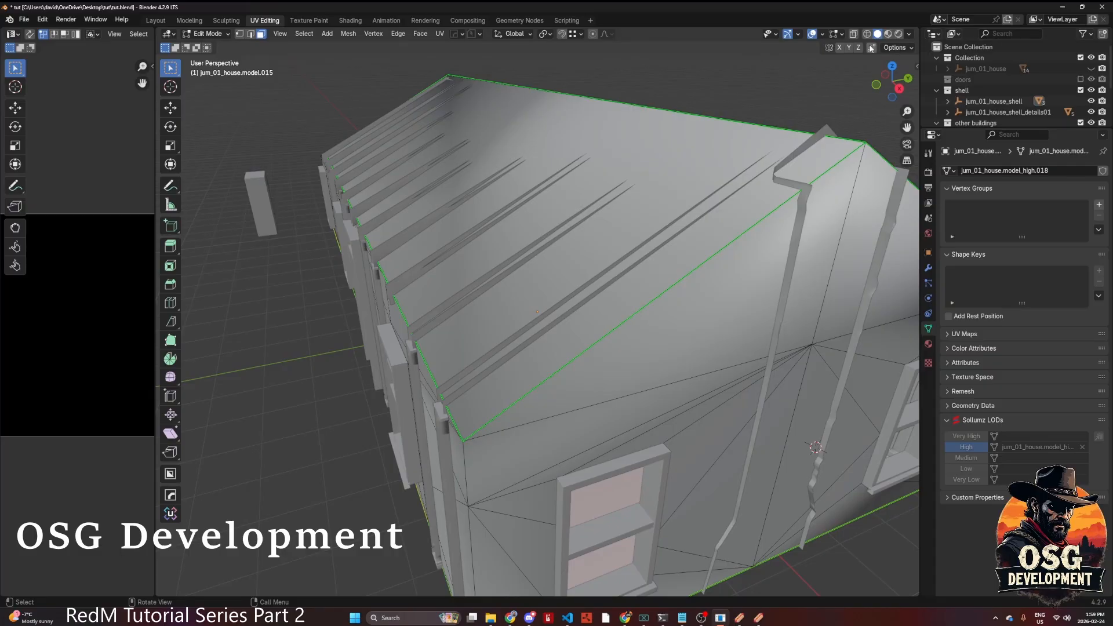
click(889, 34)
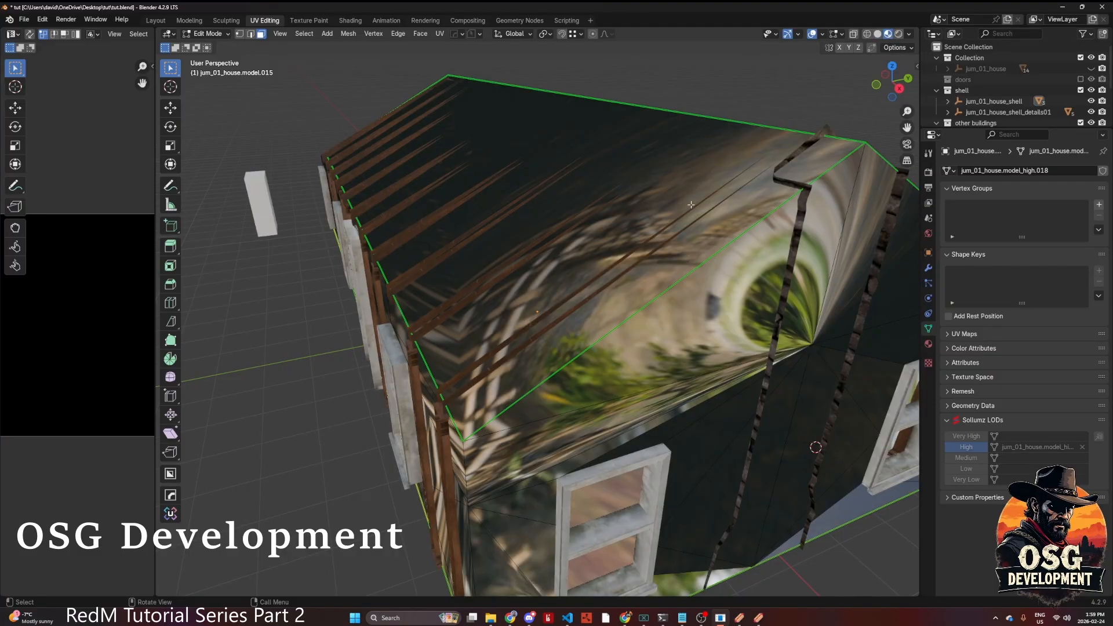
middle_drag(691, 205, 696, 190)
scroll(674, 230, up, 4)
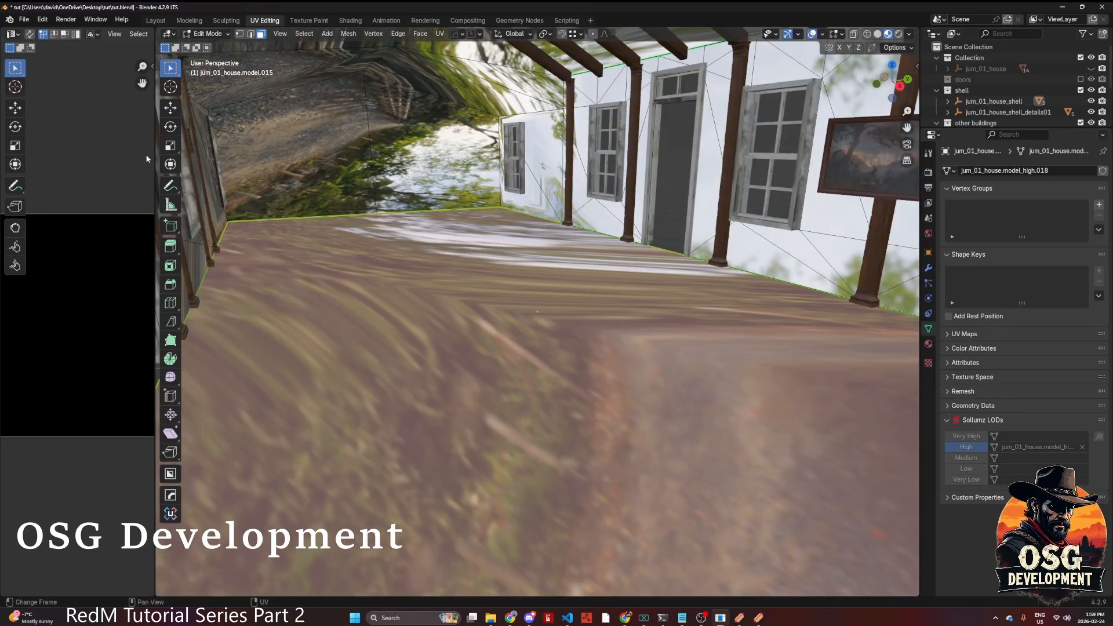
- Open the floor material's Sollumz texture parameters, collapsing its Surface and Settings sections
click(929, 344)
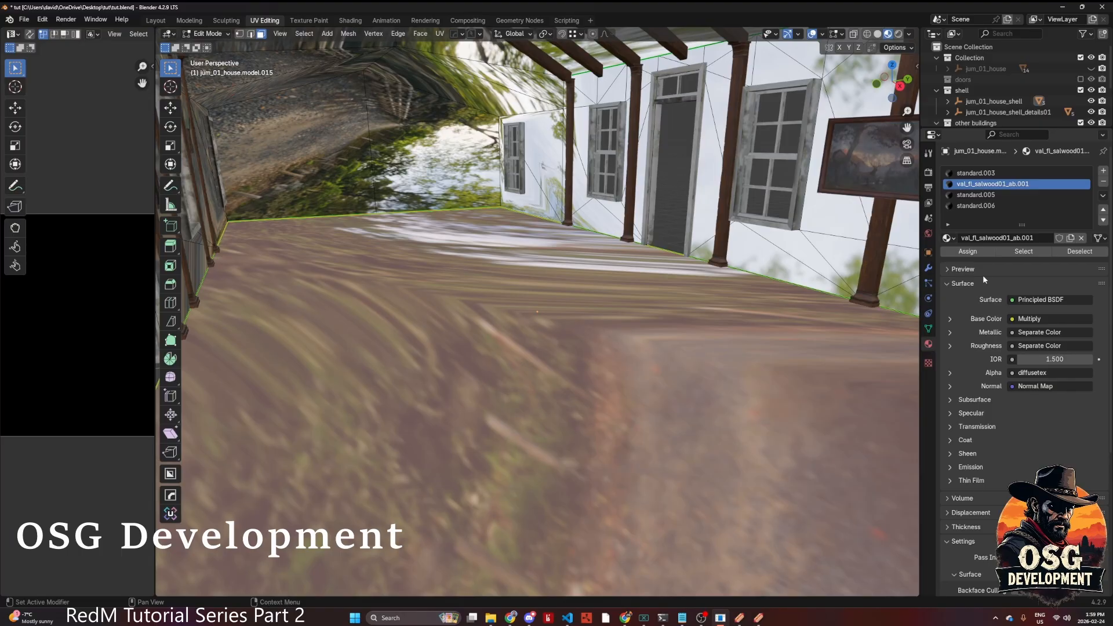
scroll(980, 406, down, 3)
scroll(1000, 336, up, 3)
click(947, 283)
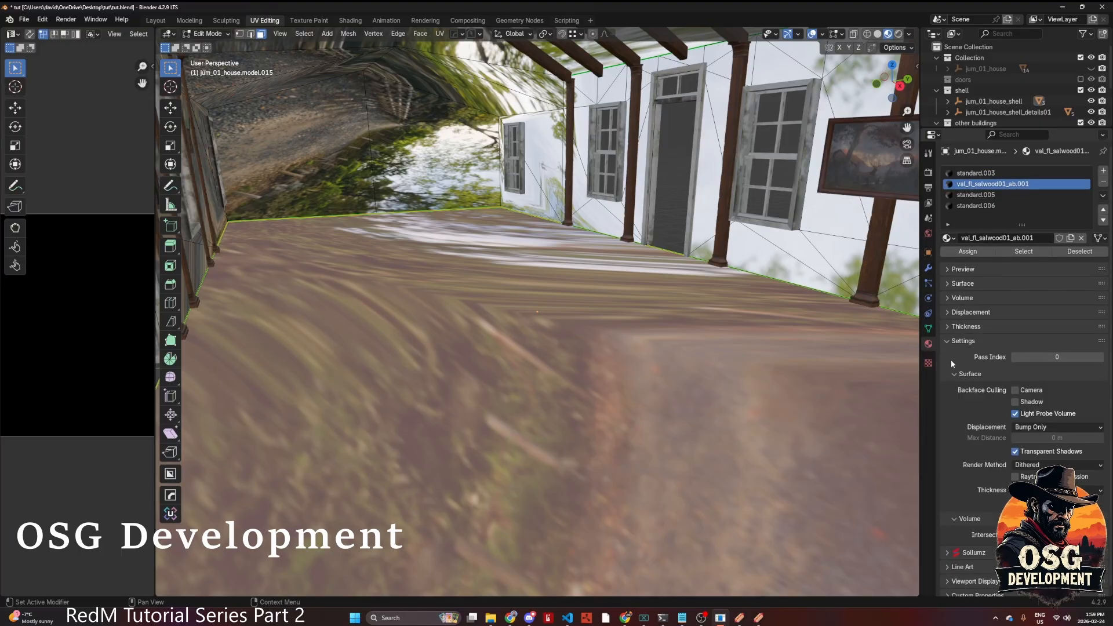
scroll(956, 453, down, 1)
click(952, 547)
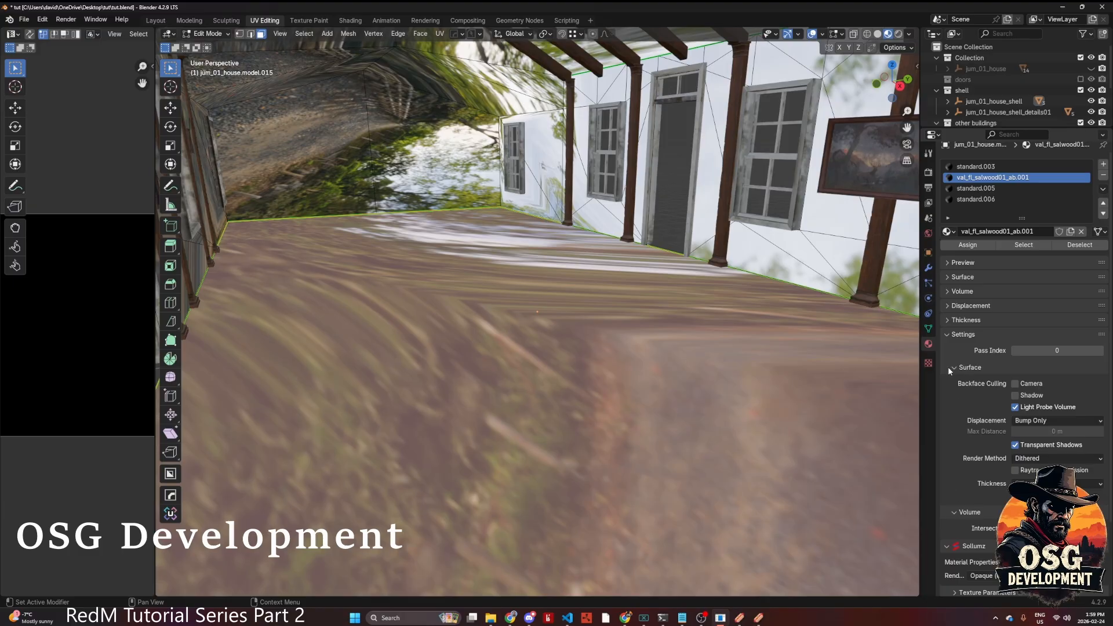
click(947, 337)
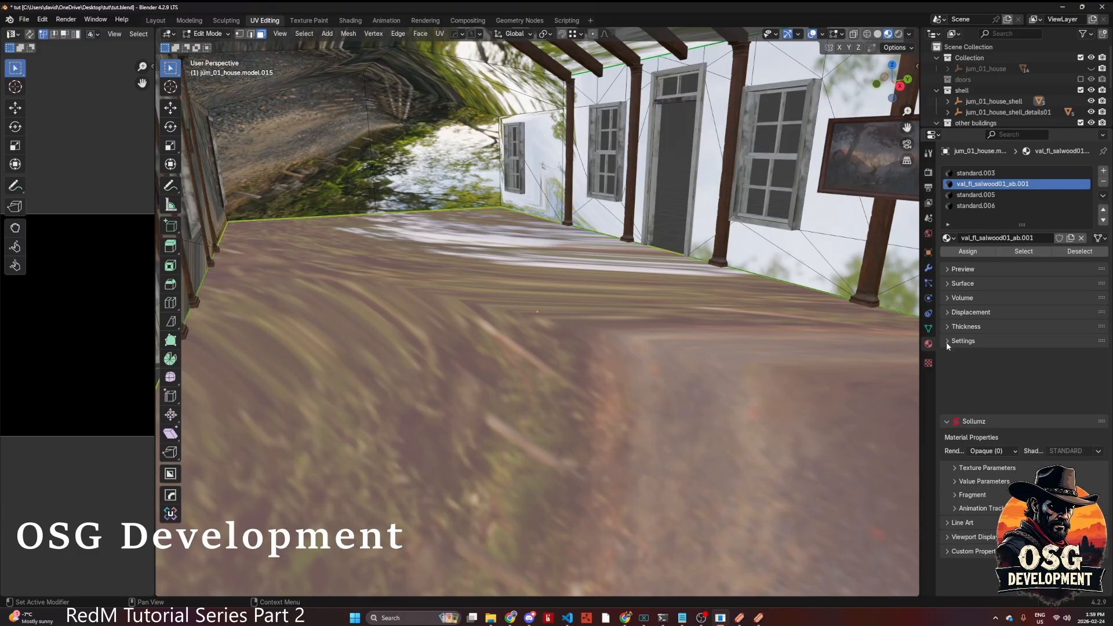
click(951, 402)
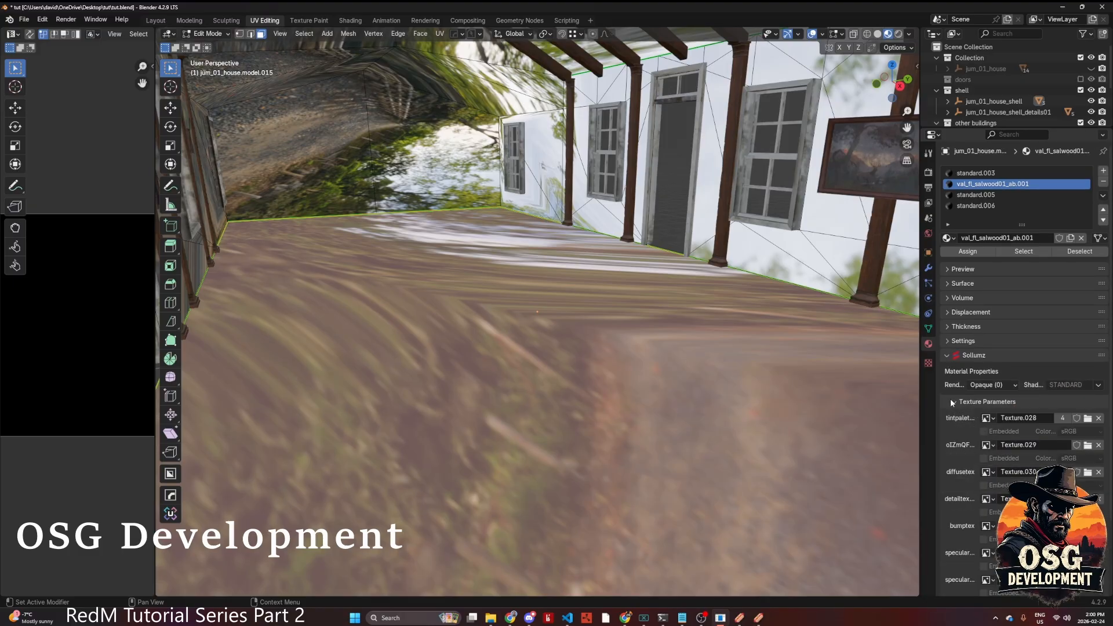
- Return to object mode and remove the val_fl_salwood01_ab.001 material slot from the shell mesh
click(1105, 184)
key(ctrl+Tab)
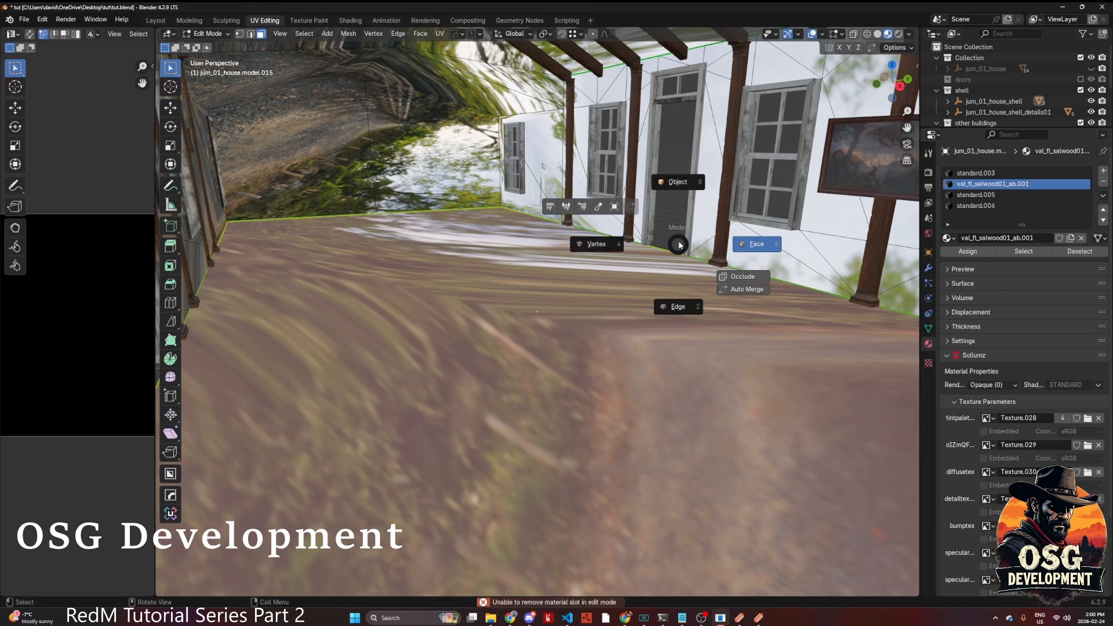
click(684, 192)
click(1105, 184)
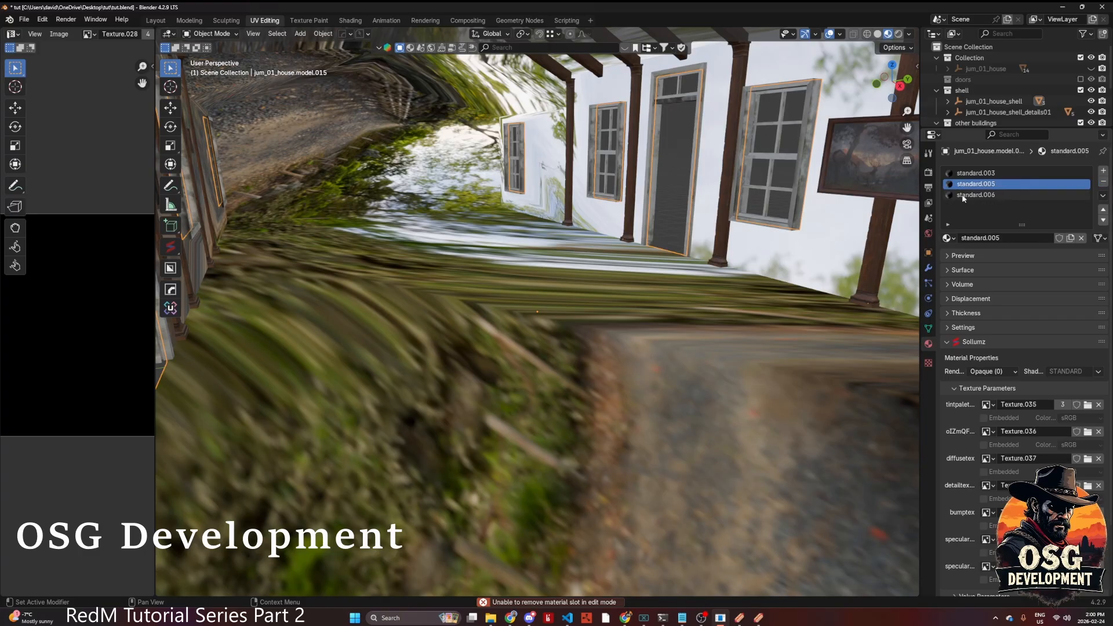
- Create a replacement STANDARD shader material on the interior shell with Sollumz's drawable Shader Tools
key(n)
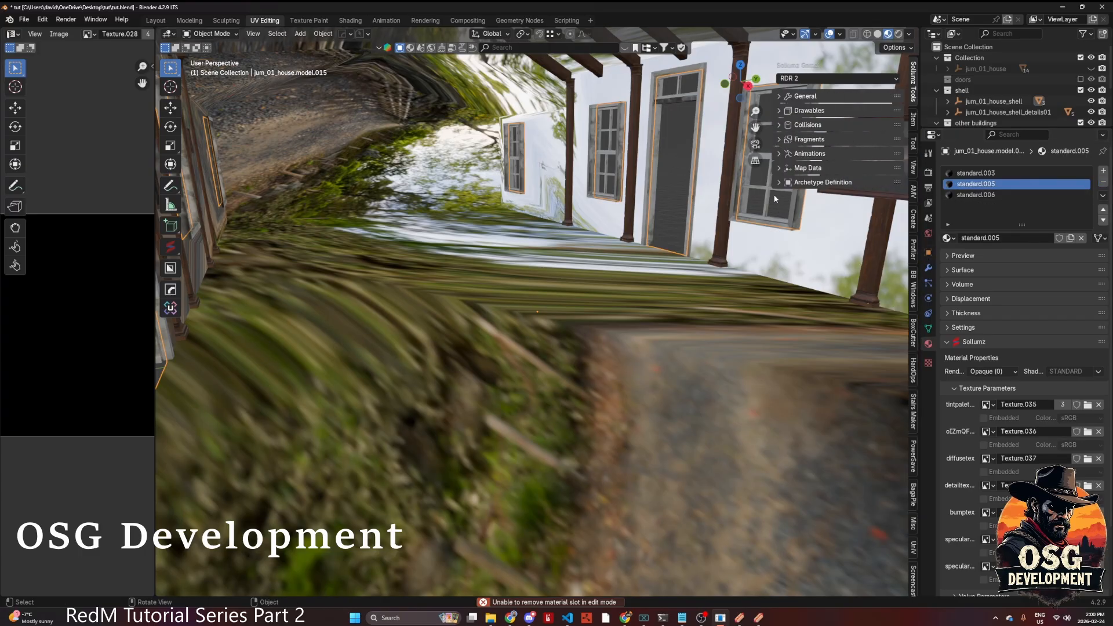
click(779, 110)
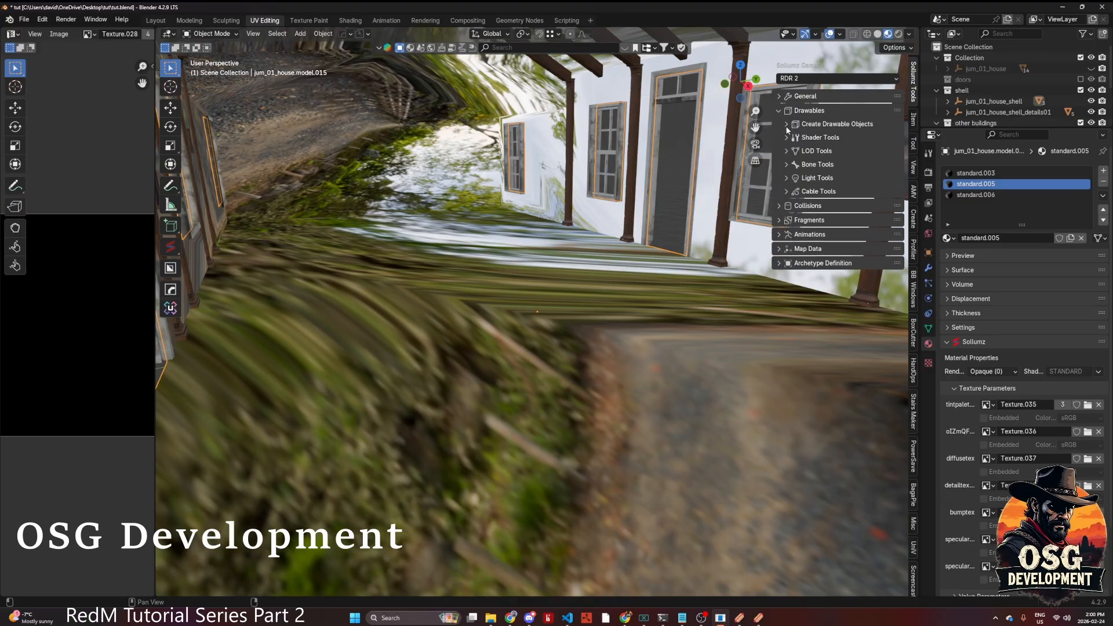
click(786, 124)
click(787, 124)
click(787, 124)
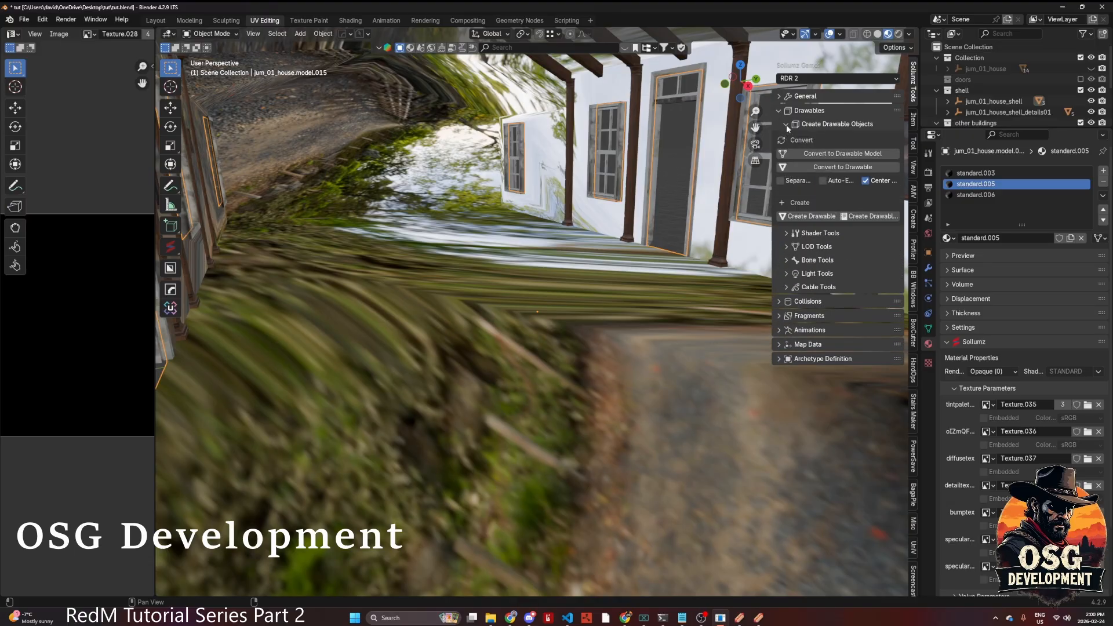
click(787, 233)
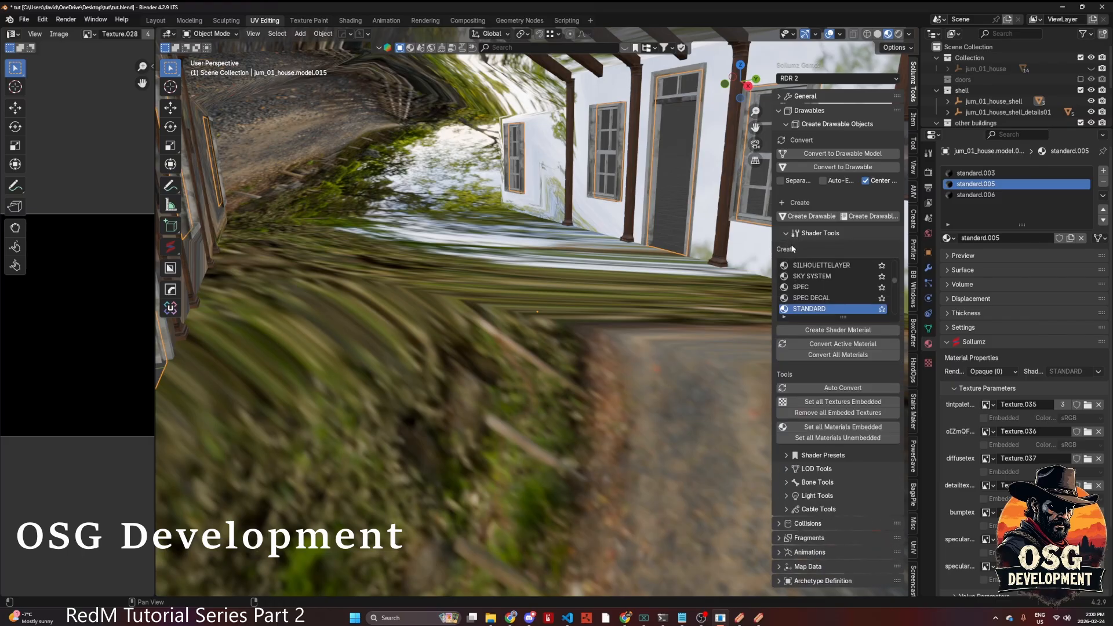
click(798, 330)
- Return to face editing, select the shell's floor faces and assign them the new standard.004 material
key(Tab)
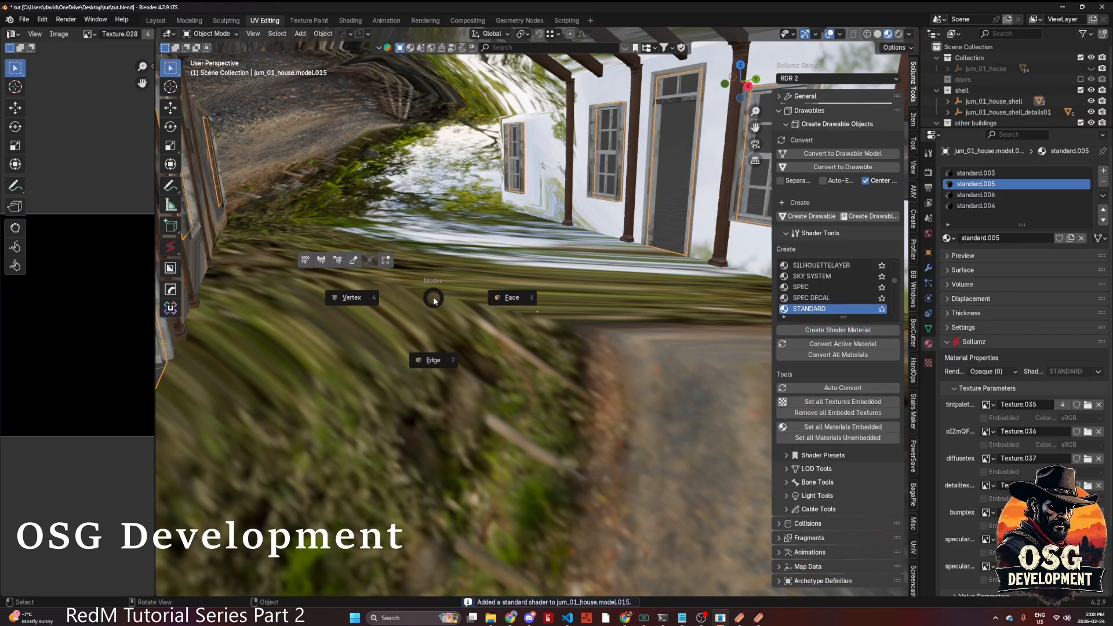
click(512, 297)
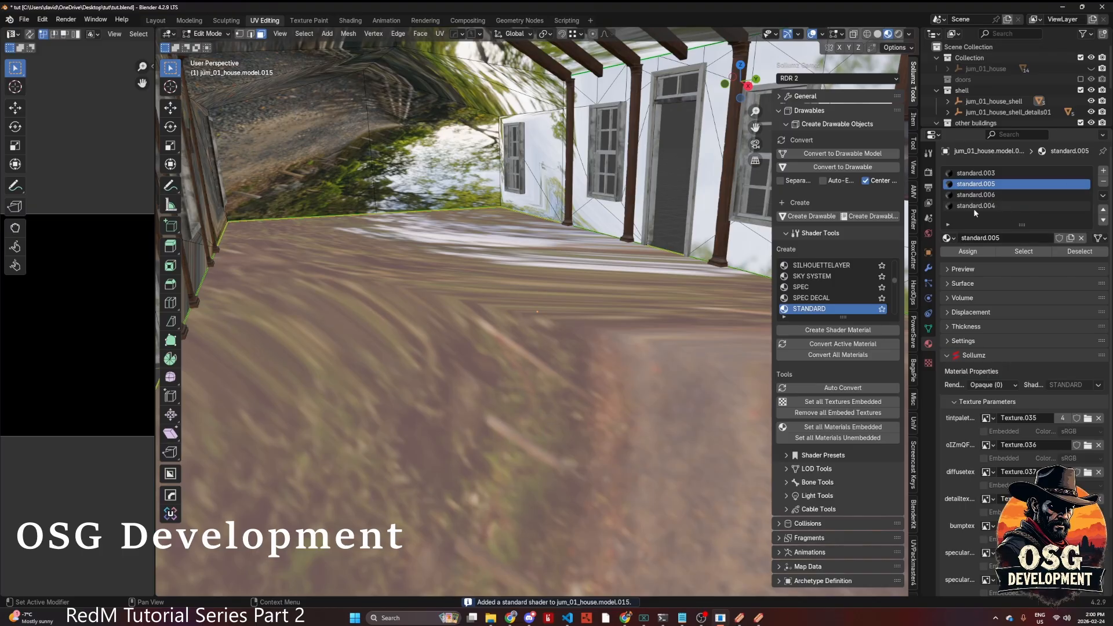
click(679, 218)
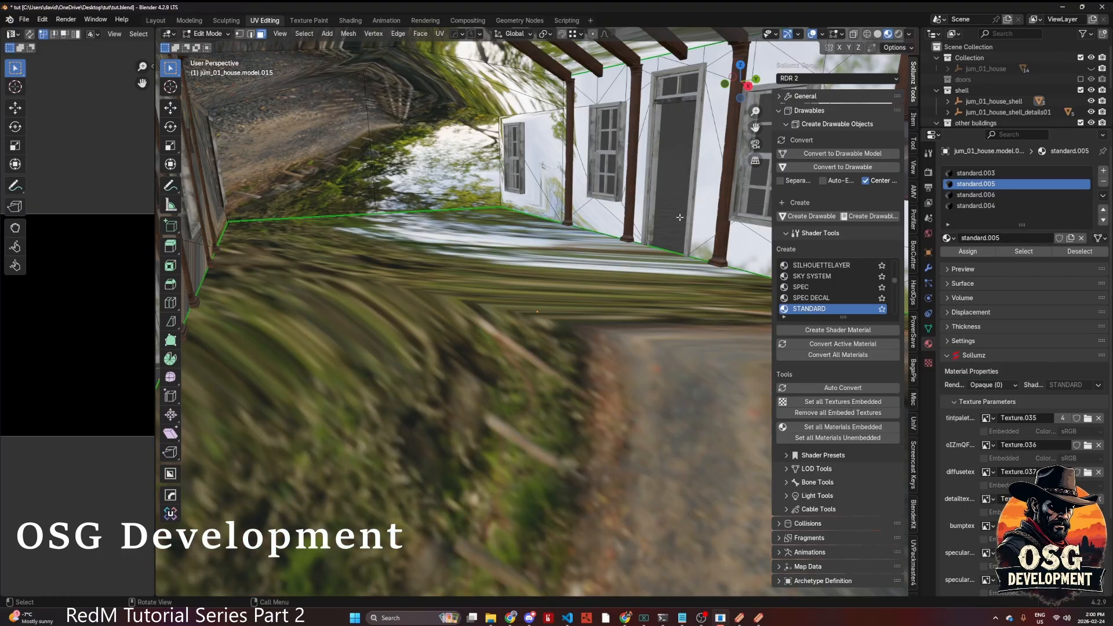
click(976, 206)
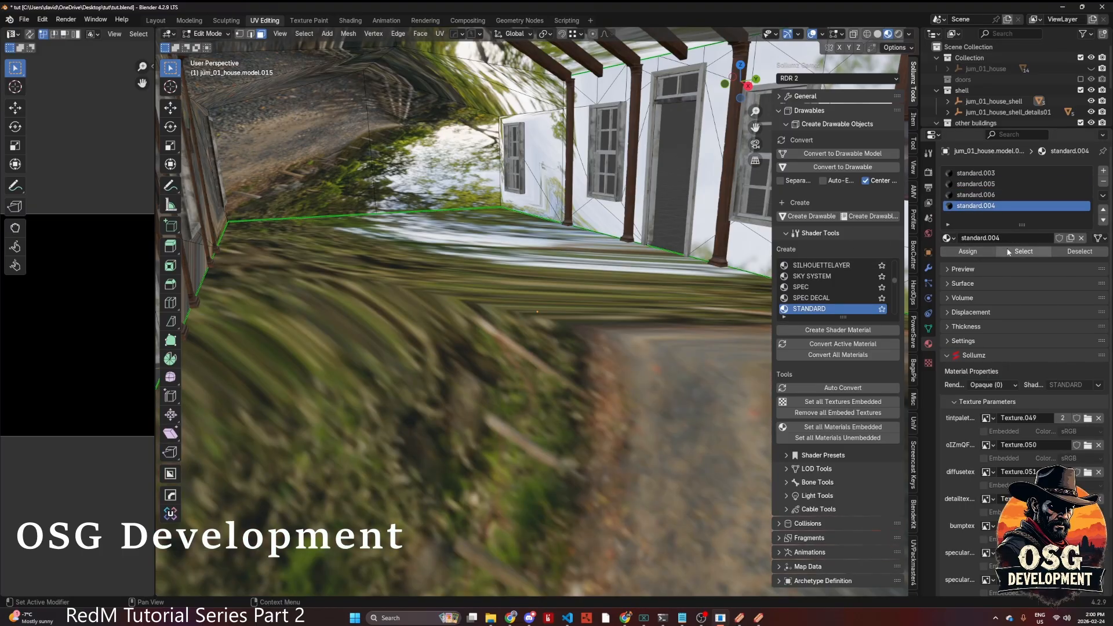
click(638, 311)
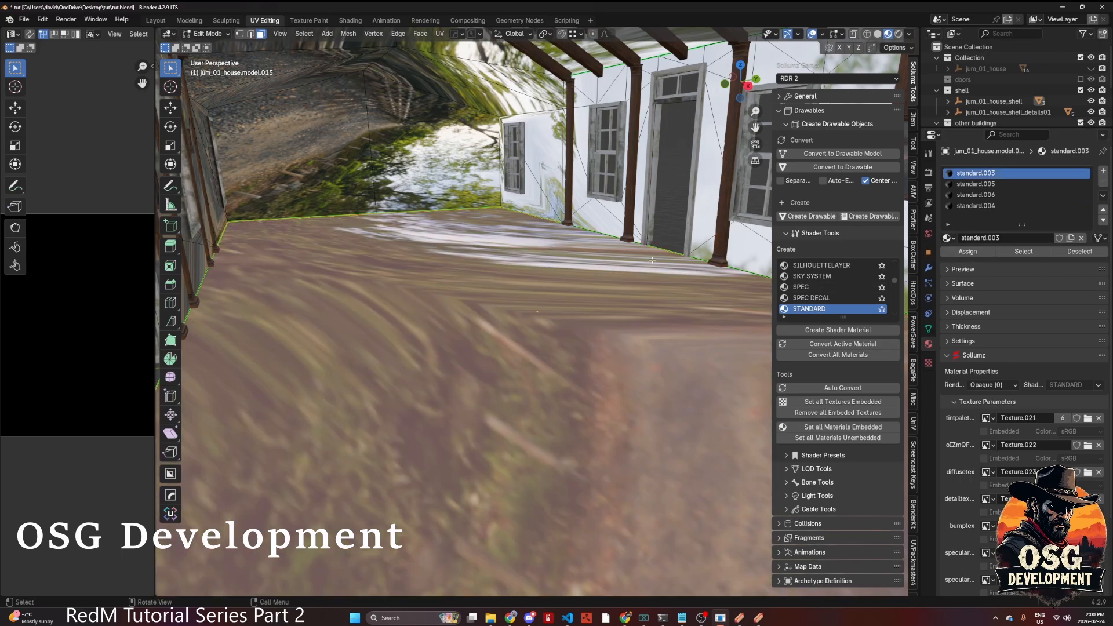
click(977, 206)
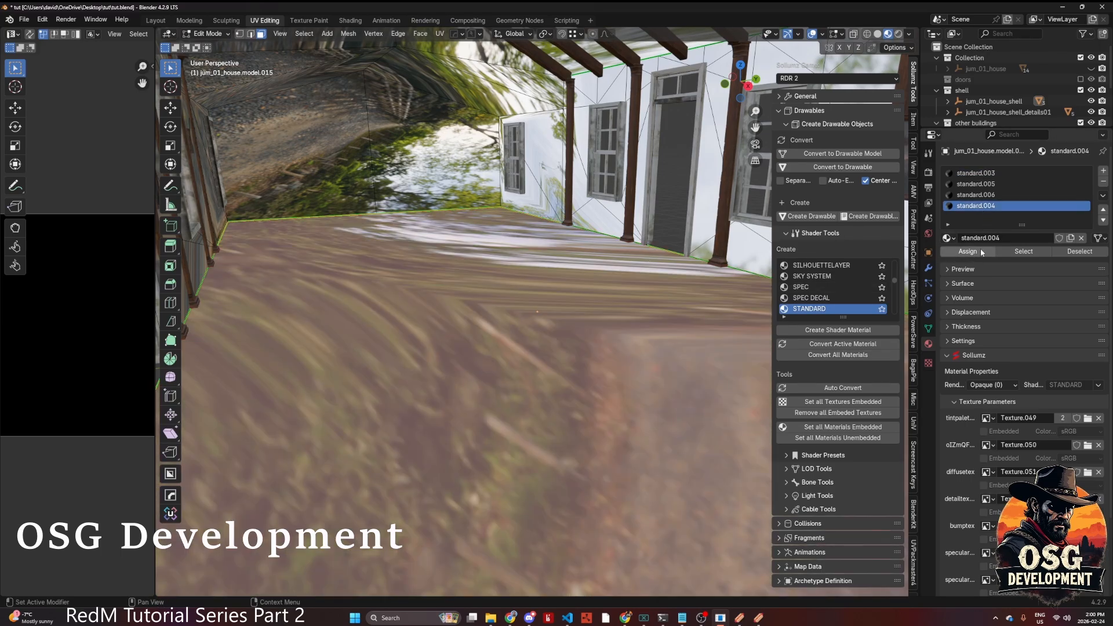
scroll(560, 242, down, 5)
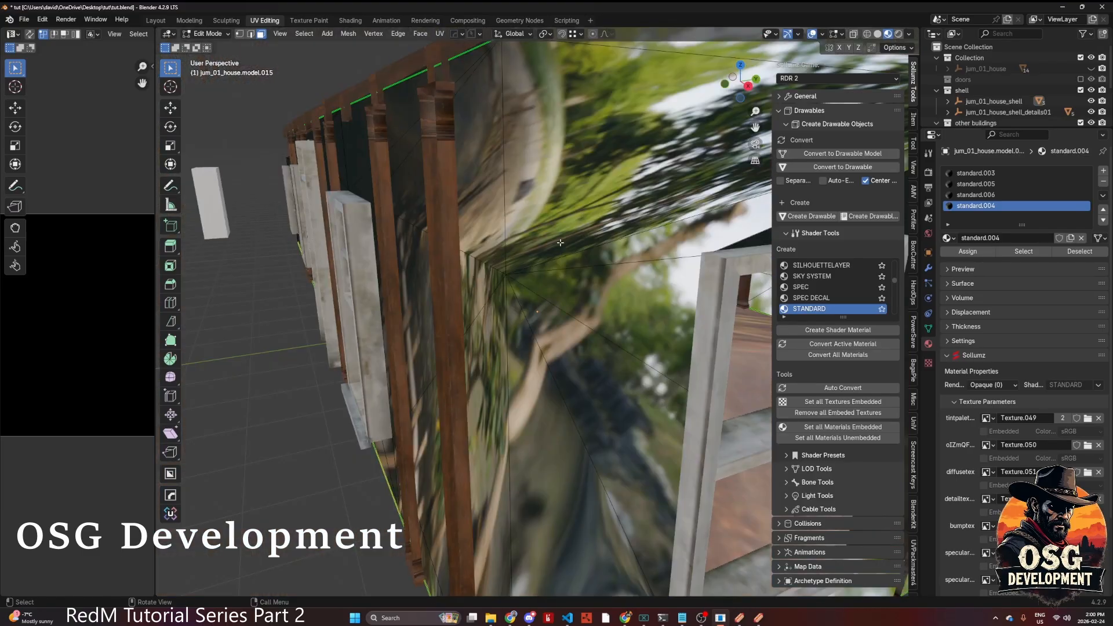
- Return to object mode and replace the shell's floor material standard.004 with the existing val_fl_salwood01_ab material
key(Tab)
click(568, 180)
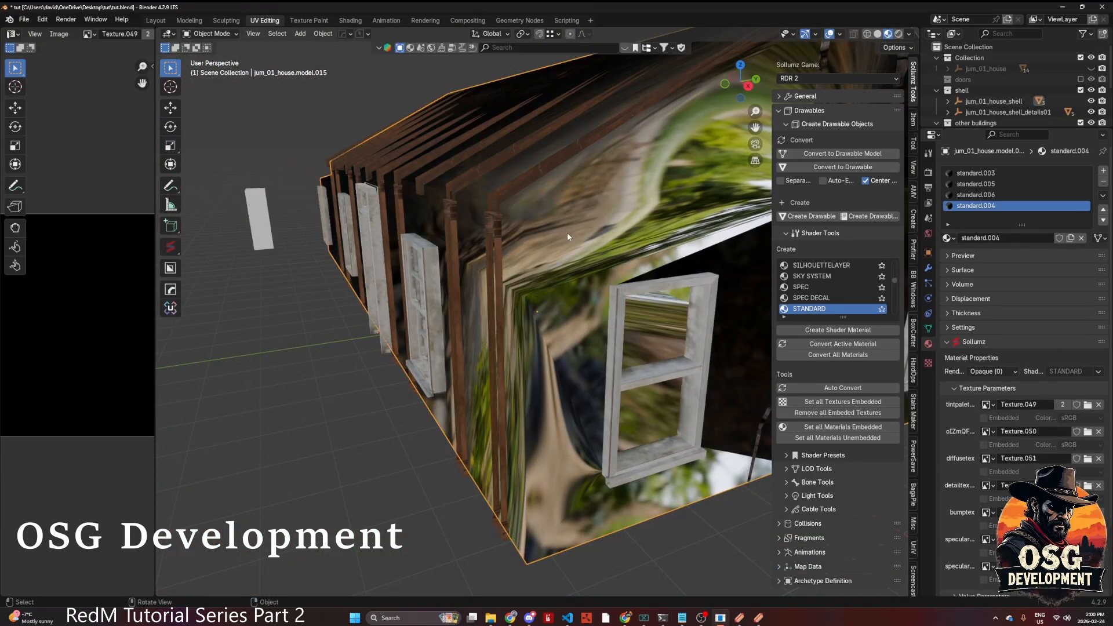
scroll(576, 239, down, 5)
middle_drag(575, 239, 539, 256)
scroll(538, 257, up, 5)
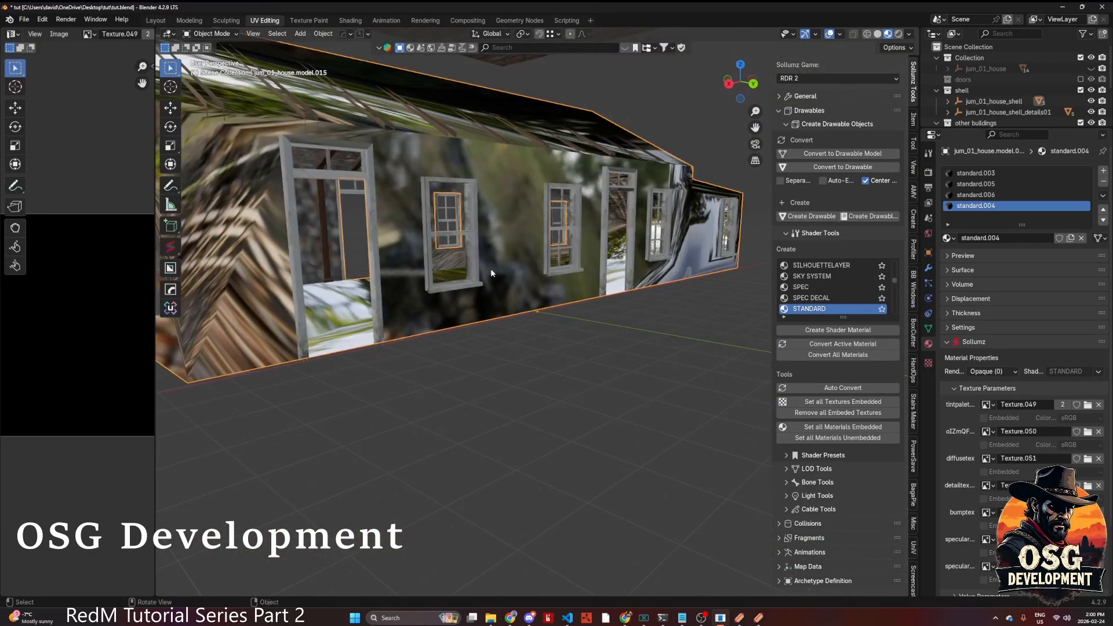
click(949, 239)
text(val_fl_salwood01_ab)
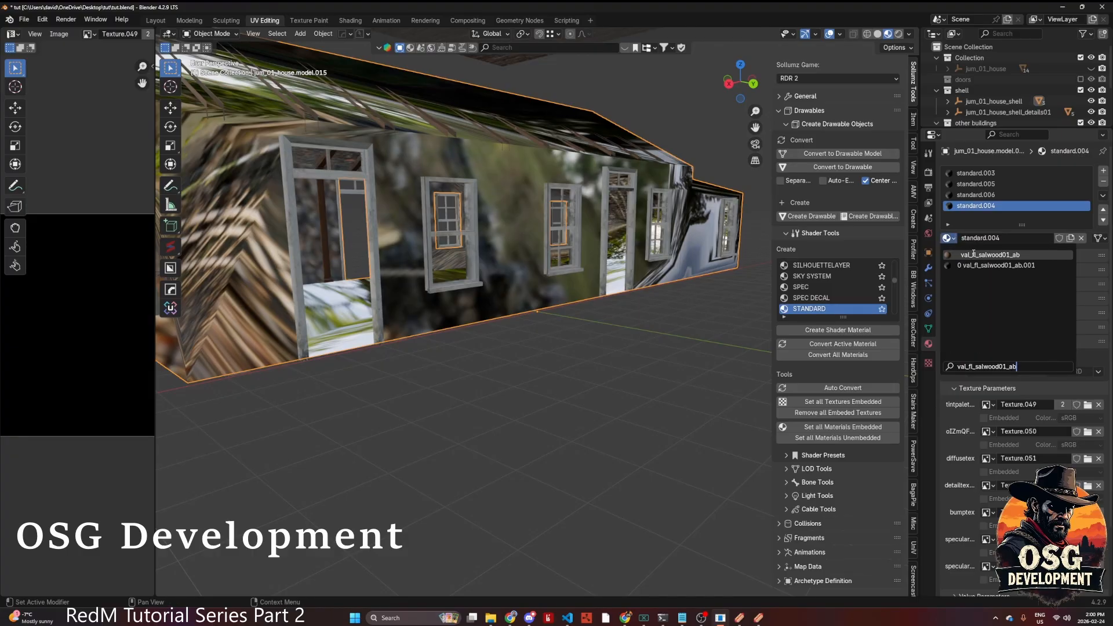
click(974, 254)
- Copy the floor's diffuse texture name and display val_fl_salwood01_ab.dds in a widened image editor
scroll(617, 270, up, 5)
middle_drag(618, 270, 655, 293)
scroll(648, 278, up, 4)
click(1016, 432)
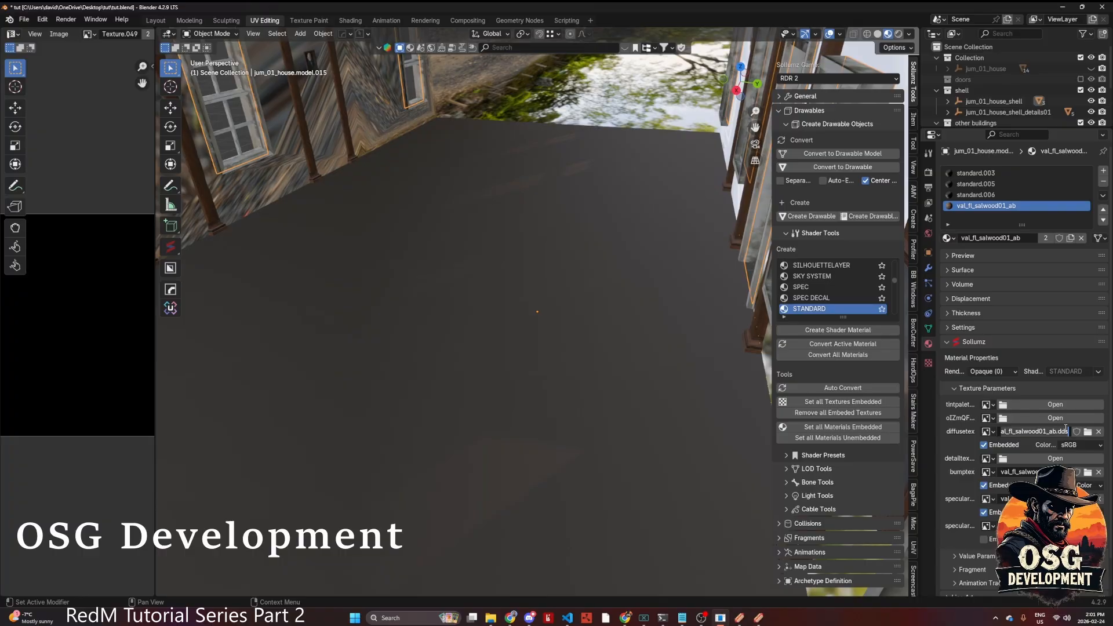
click(123, 177)
drag(155, 159, 445, 122)
click(436, 34)
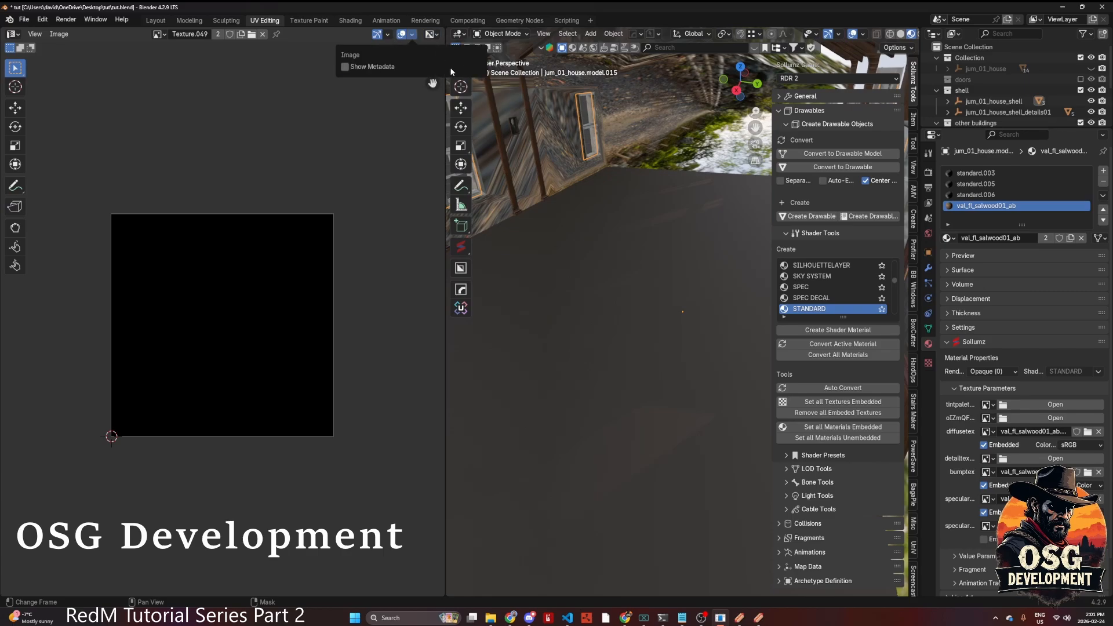
click(160, 34)
text(val_fl_salwood01_ab.dds)
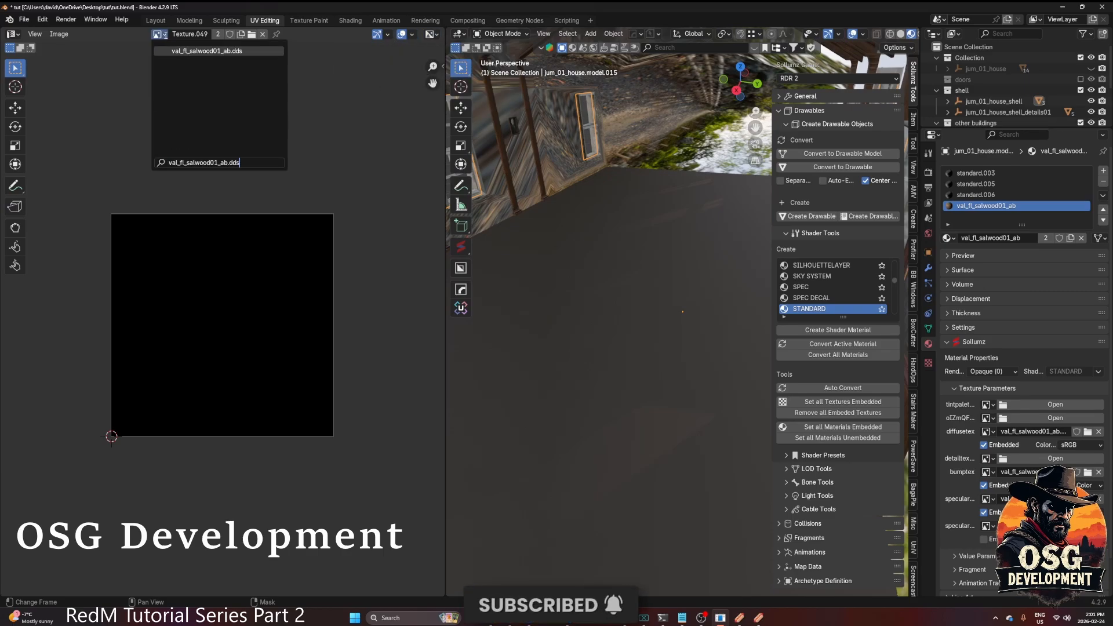
click(198, 51)
scroll(219, 229, up, 2)
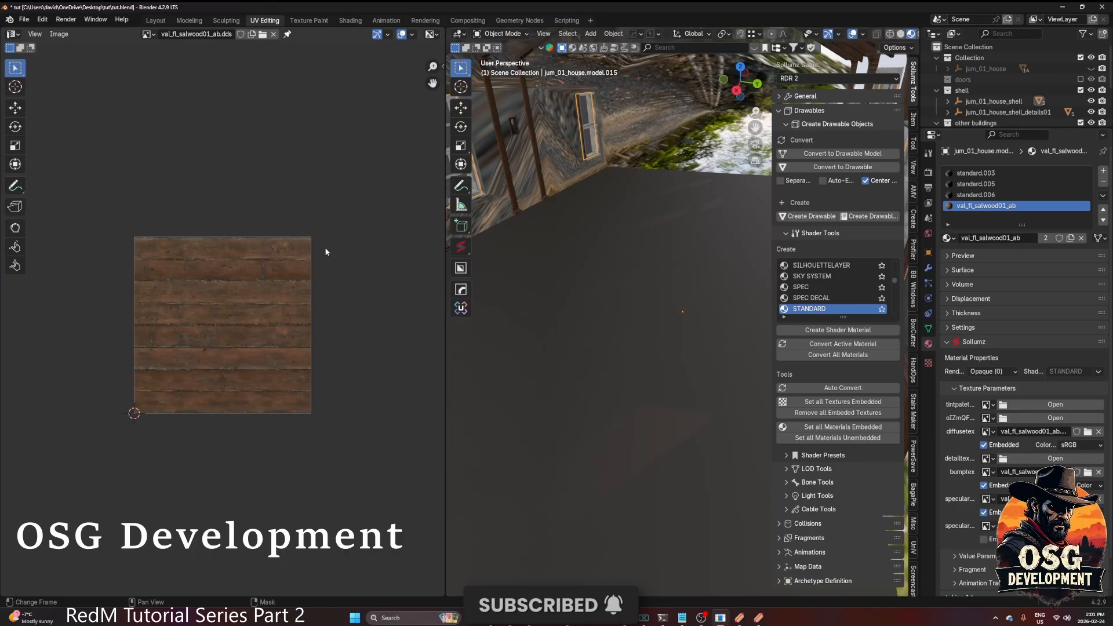
drag(445, 303, 330, 305)
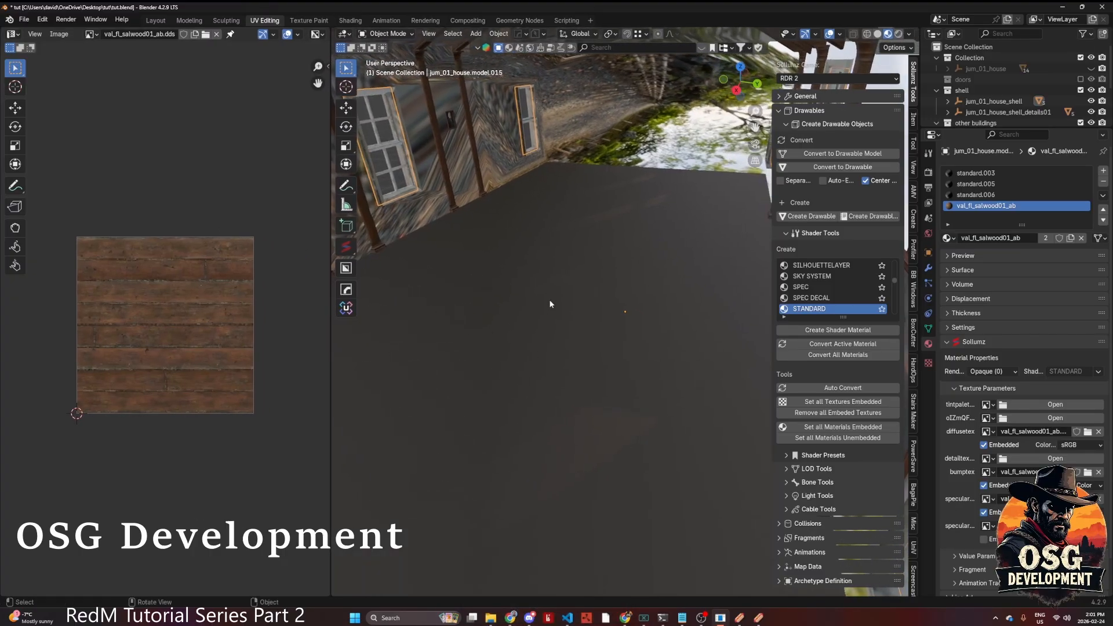
- Select the shell's floor face in edit mode and project its UVs with UniV's Normal projection
key(Tab)
click(632, 297)
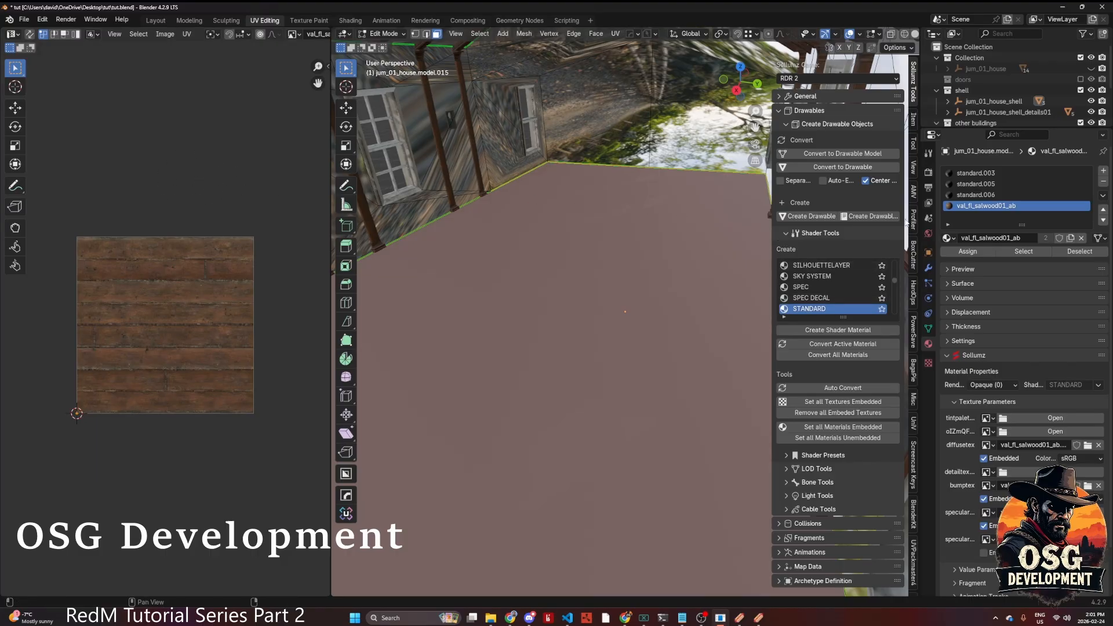
click(914, 422)
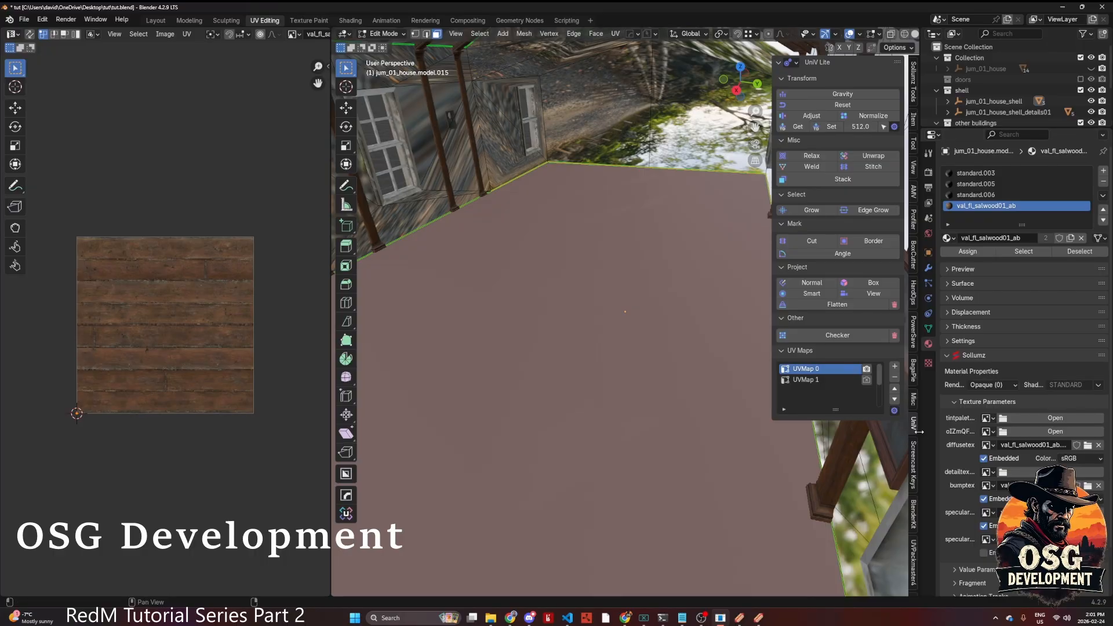
click(788, 284)
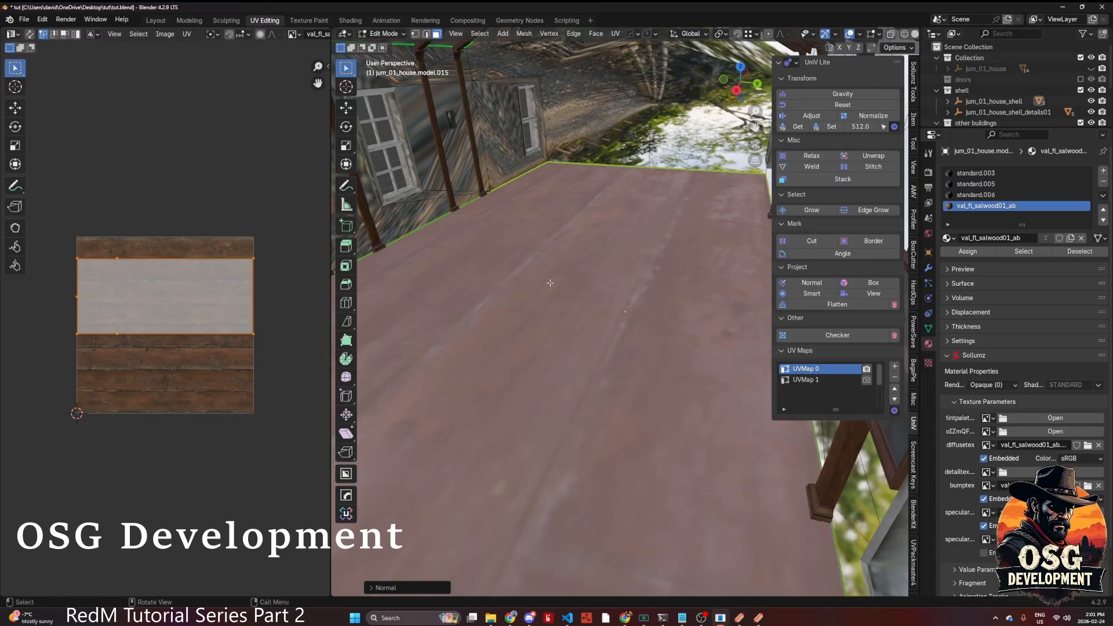
- Merge the selected floor's vertices by distance
key(p)
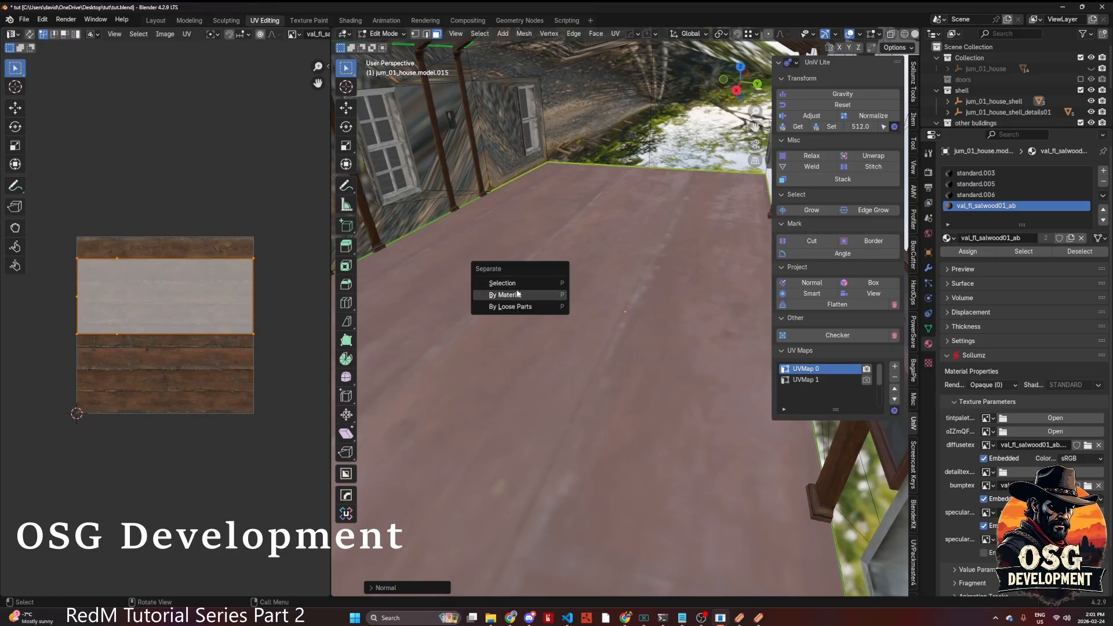
key(Escape)
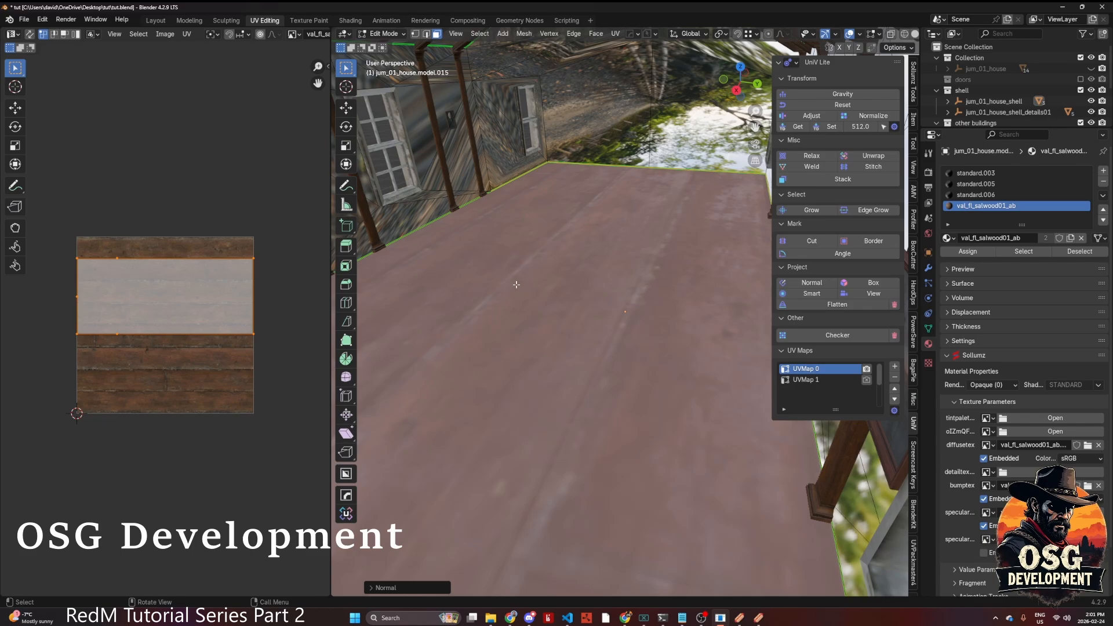
key(m)
click(516, 284)
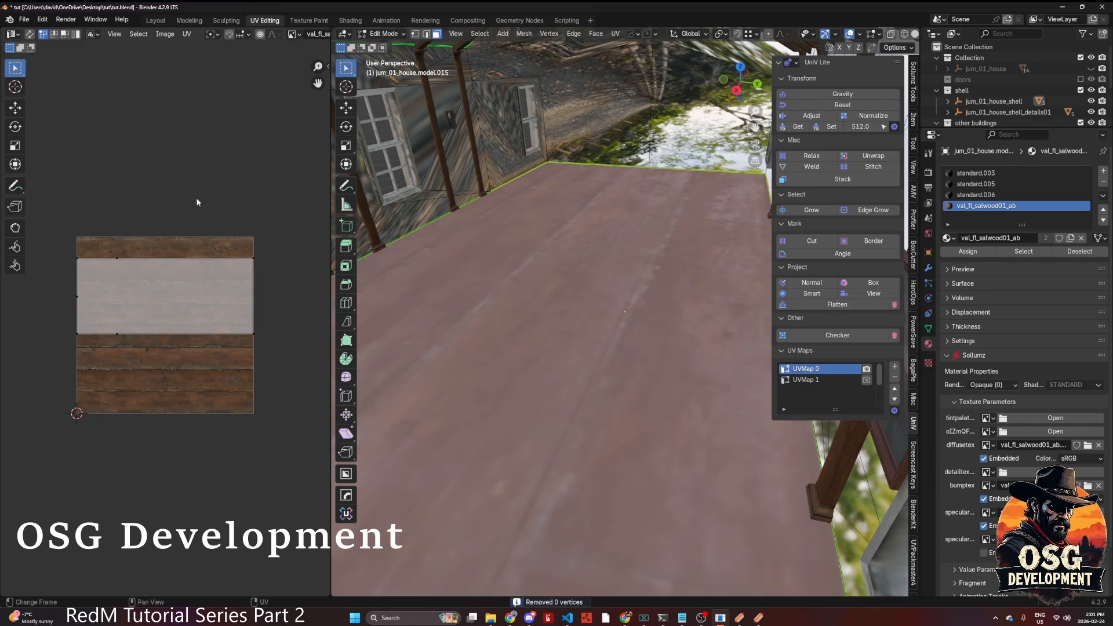
- Scale the floor's UV island up to about three texture tiles high, shift it slightly downward, and return to object mode
key(s)
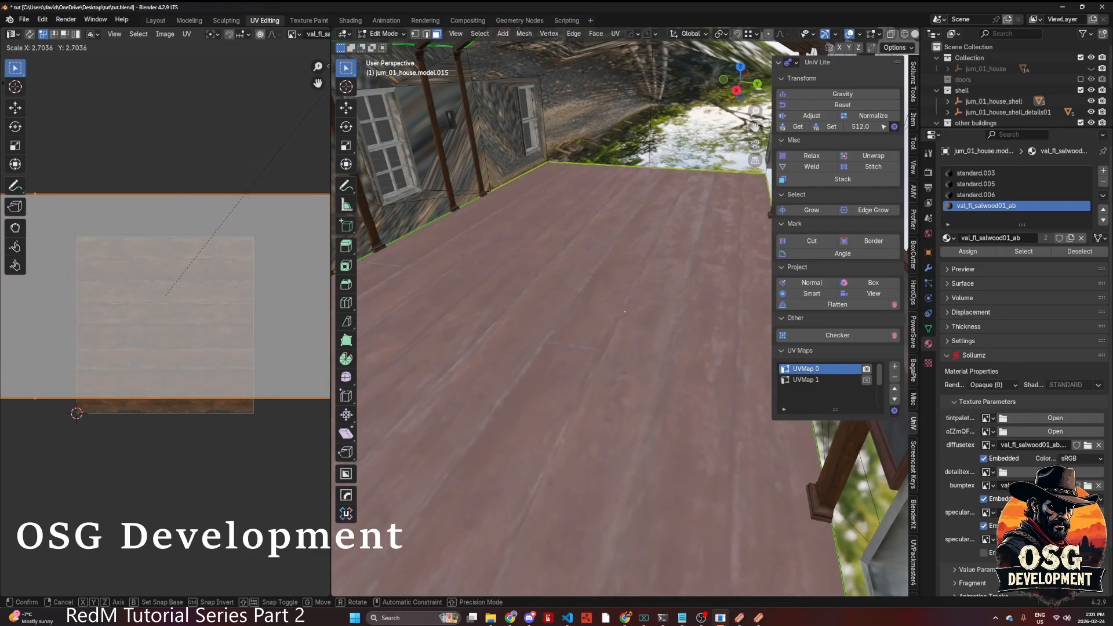
click(15, 67)
scroll(166, 186, down, 2)
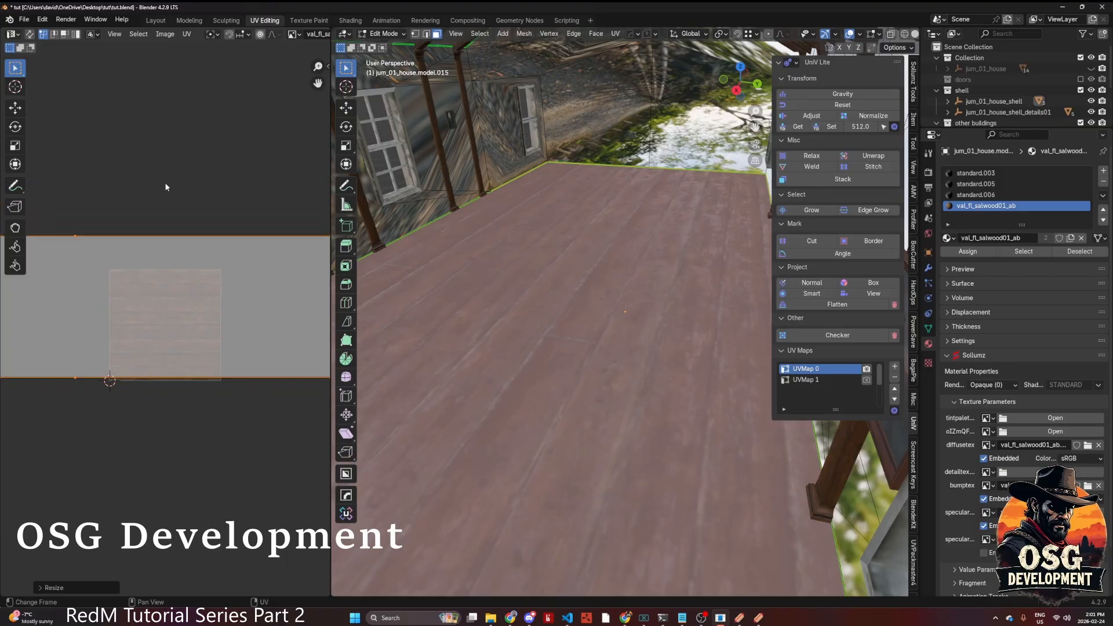
click(15, 107)
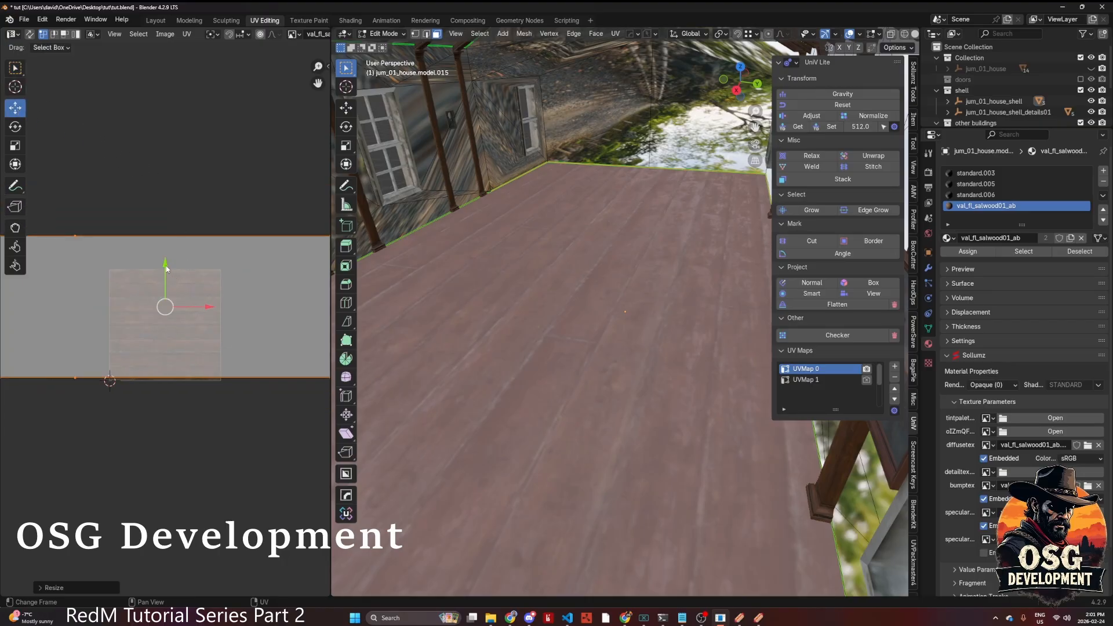
drag(166, 268, 167, 280)
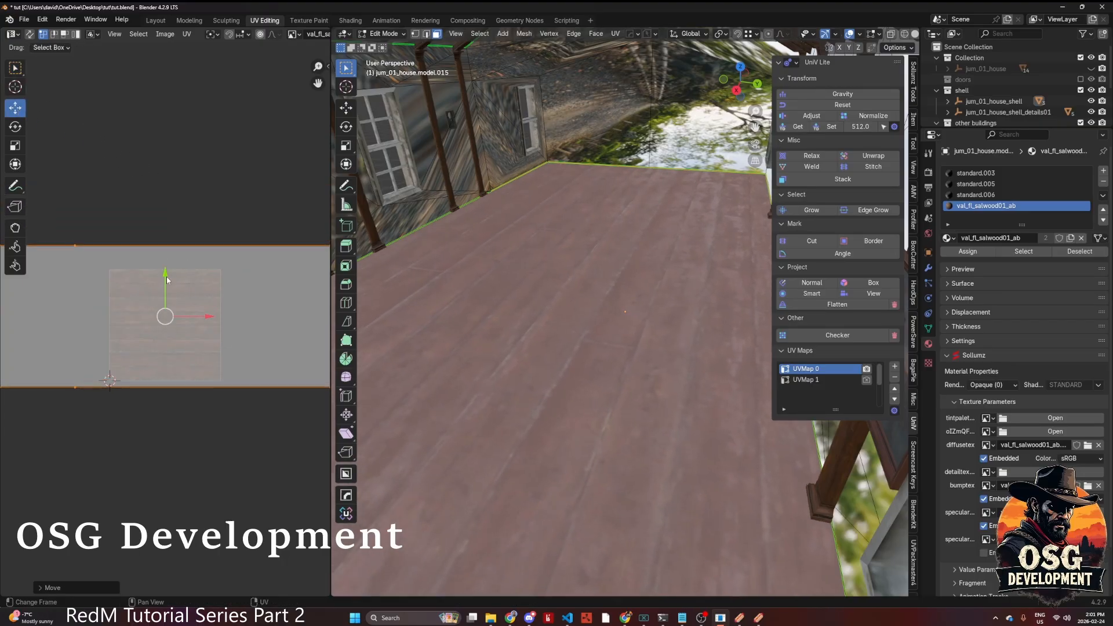
key(s)
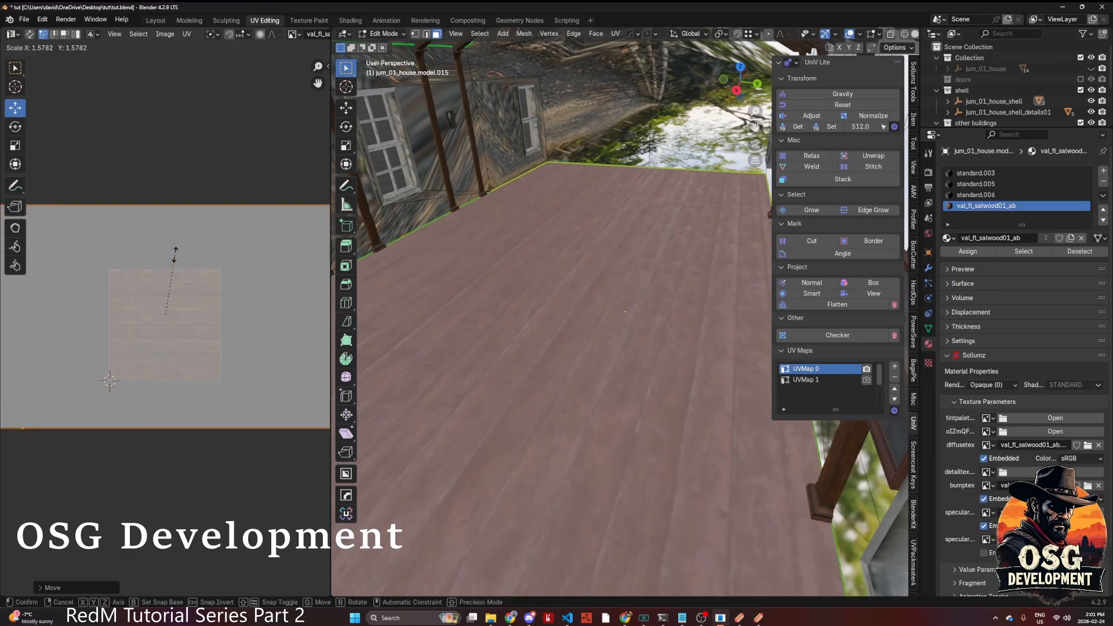
click(178, 219)
scroll(231, 197, down, 2)
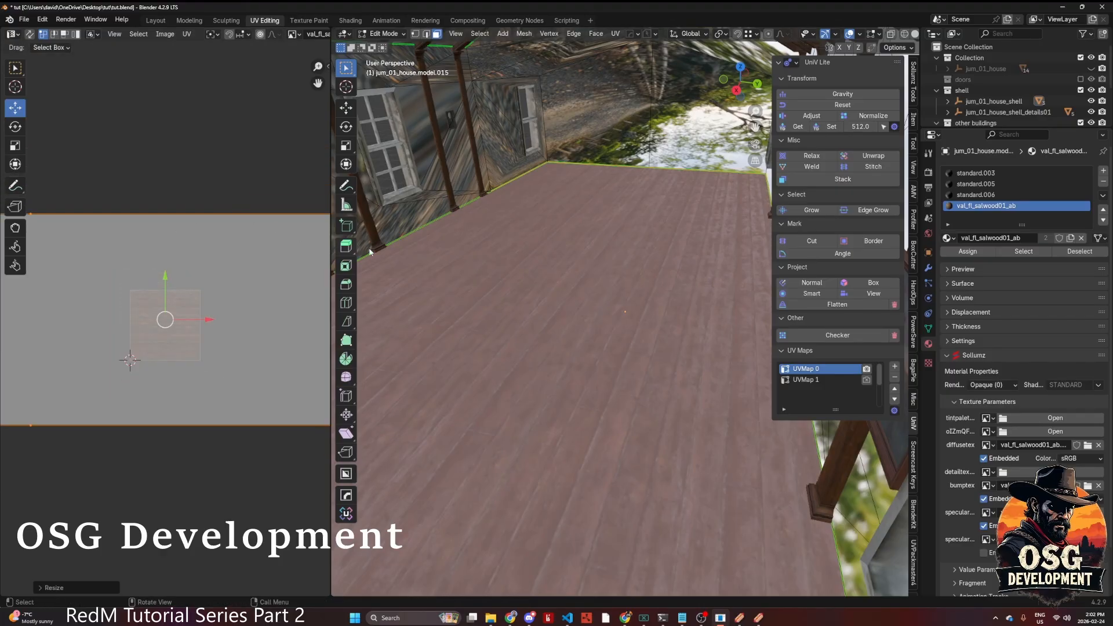
key(Tab)
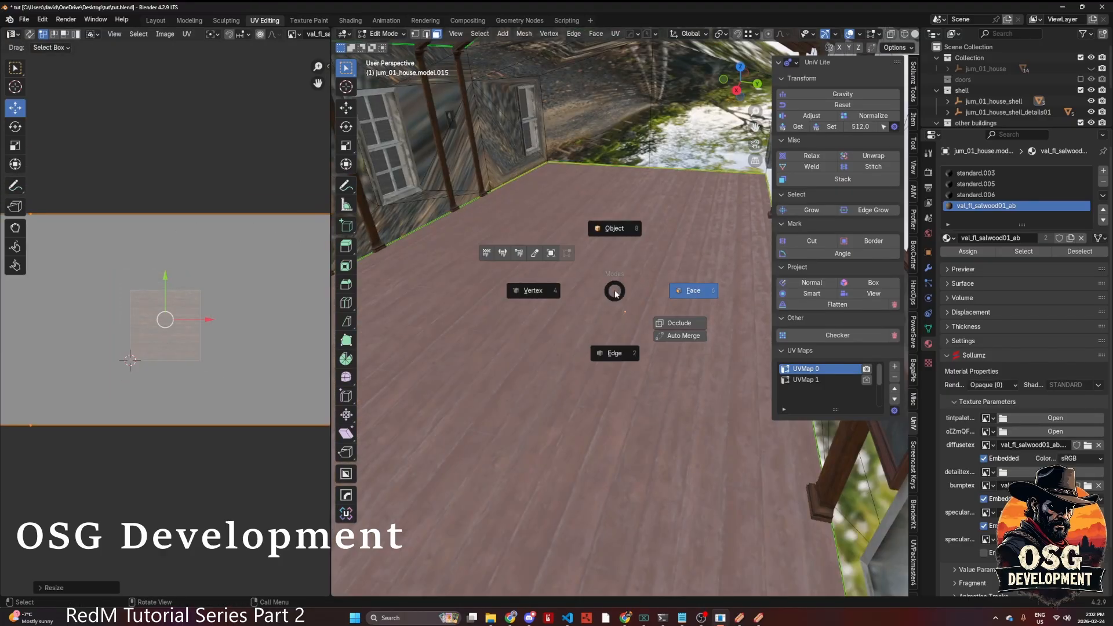
click(616, 253)
mouse_move(607, 256)
middle_down()
mouse_move(592, 267)
mouse_move(624, 251)
mouse_move(671, 253)
mouse_move(609, 258)
middle_up()
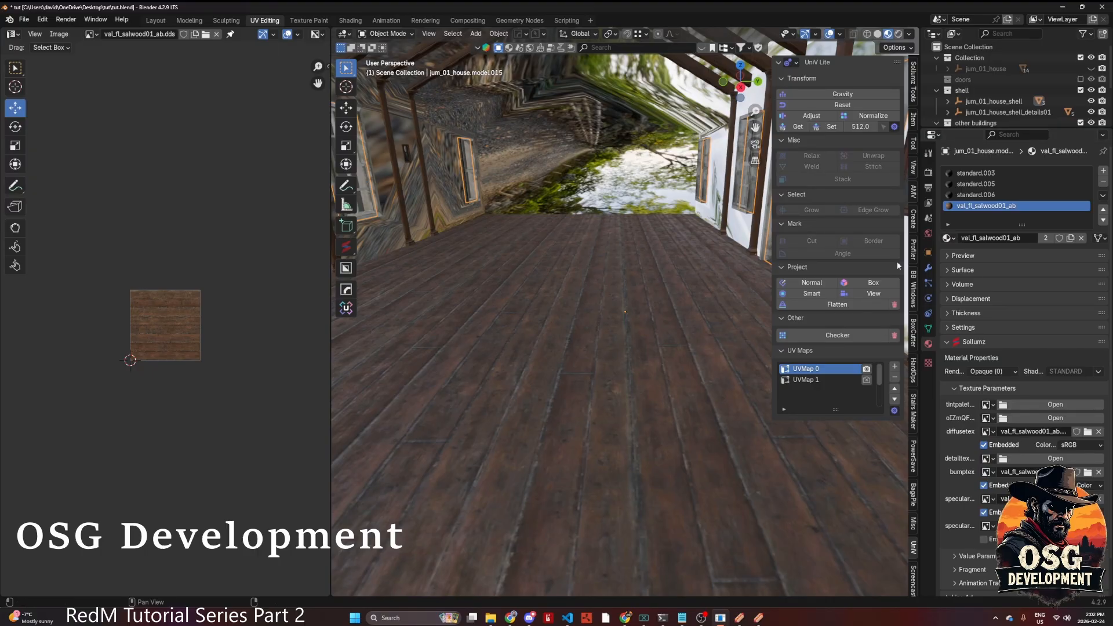
- Enlarge the outliner, unhide bla_dep_shell and copy its roof material name, bla_iw_roof_ab
scroll(572, 213, down, 10)
middle_drag(575, 154, 620, 174)
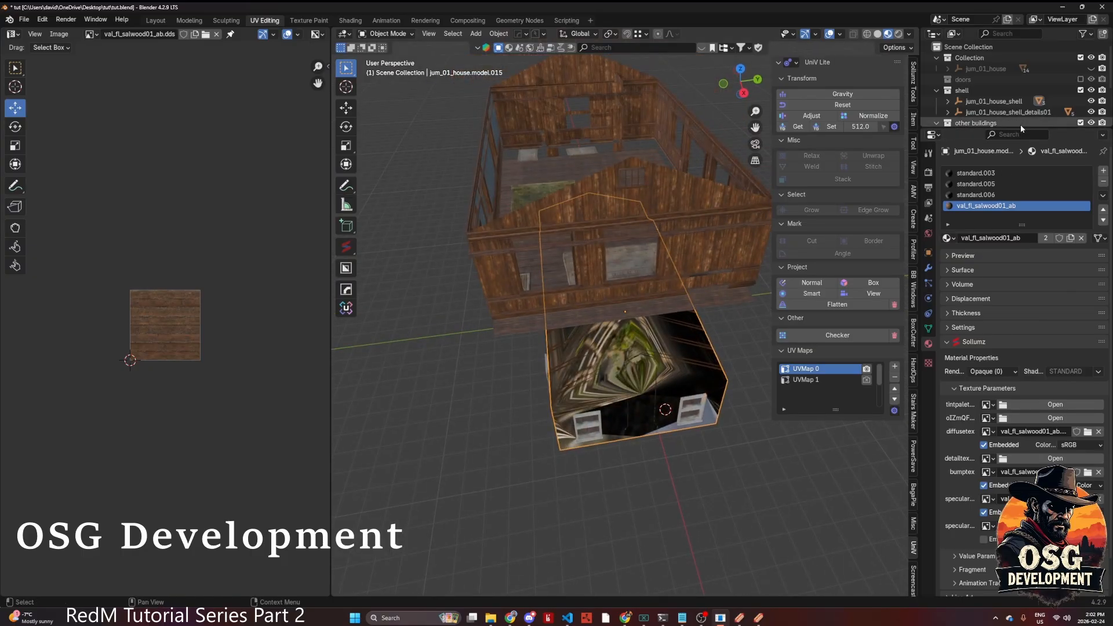
drag(1021, 128, 1029, 259)
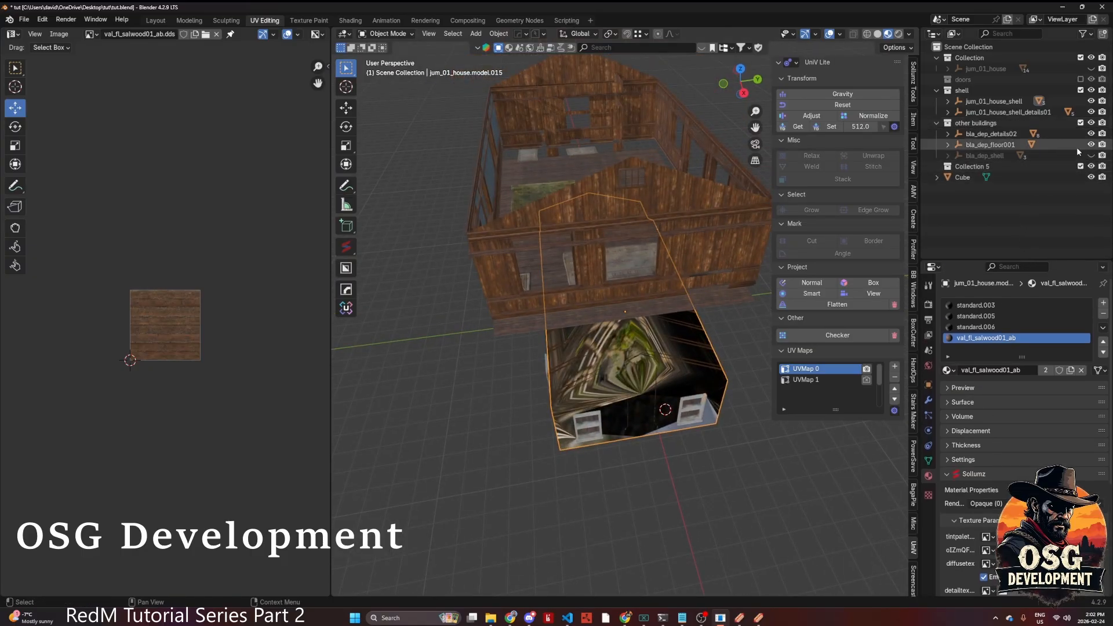
click(1091, 155)
click(627, 120)
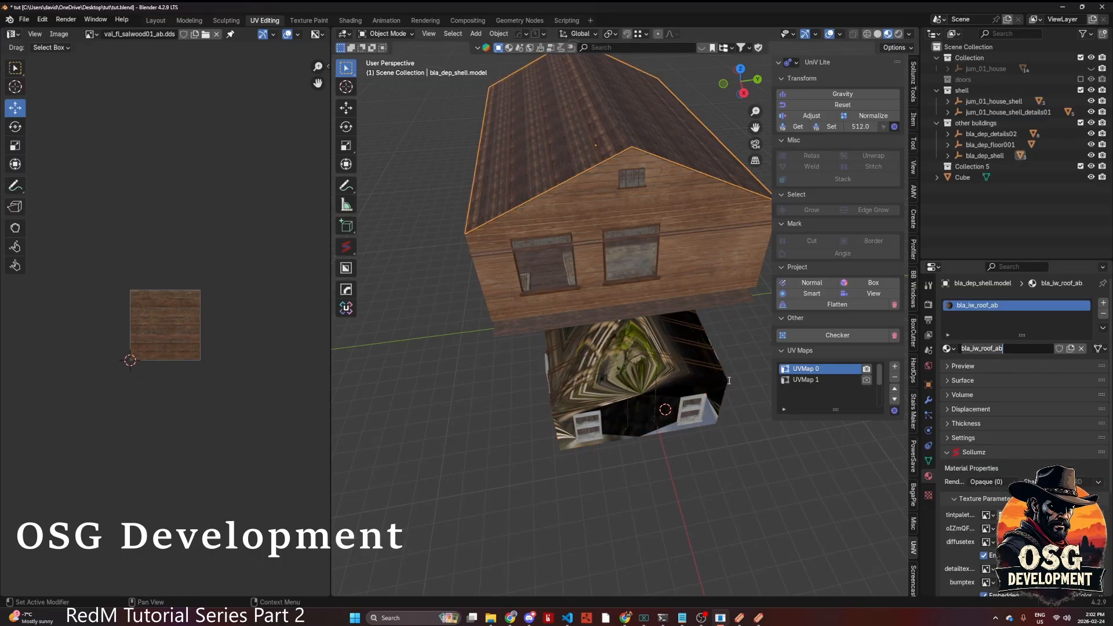
- Edit the interior shell, select the roof faces using standard.005 and replace that material with bla_iw_roof_ab
click(691, 355)
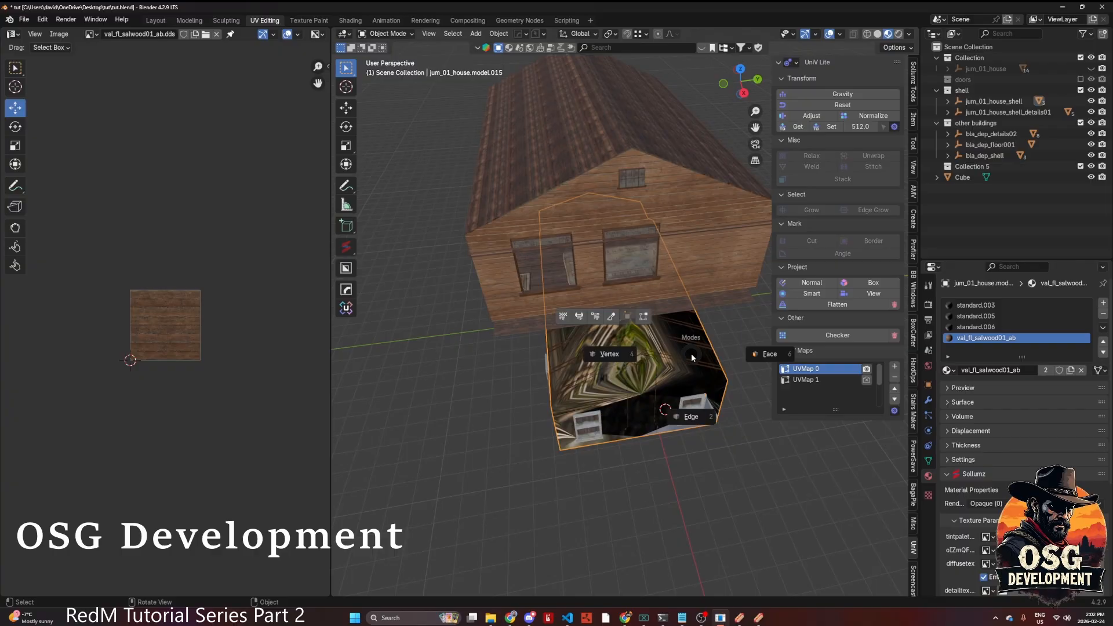
key(Tab)
click(697, 355)
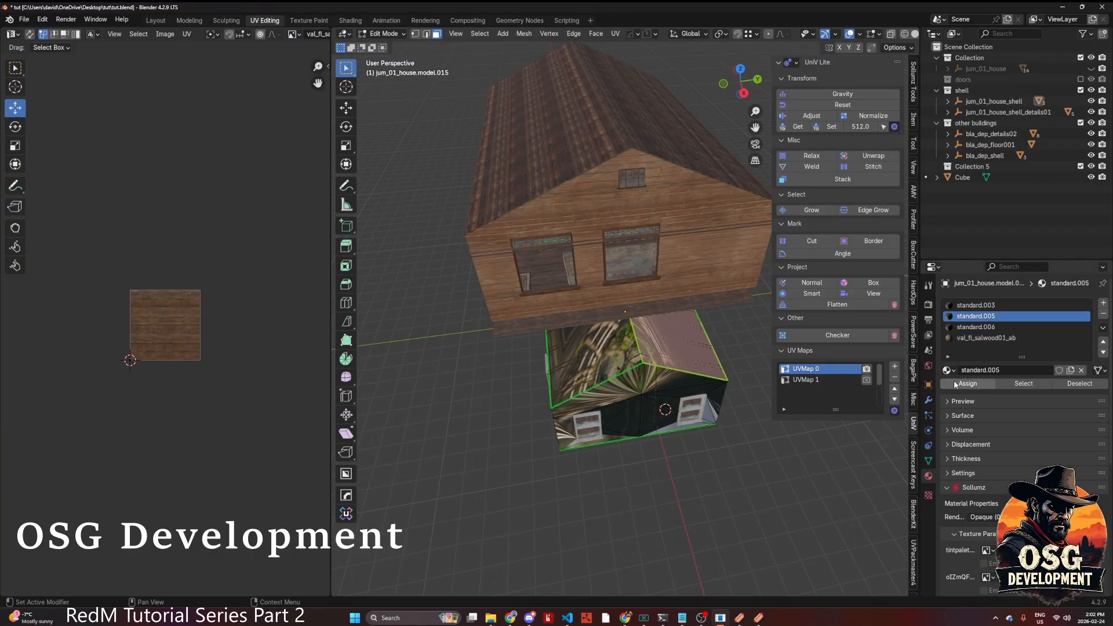
click(1024, 384)
middle_drag(684, 371, 739, 322)
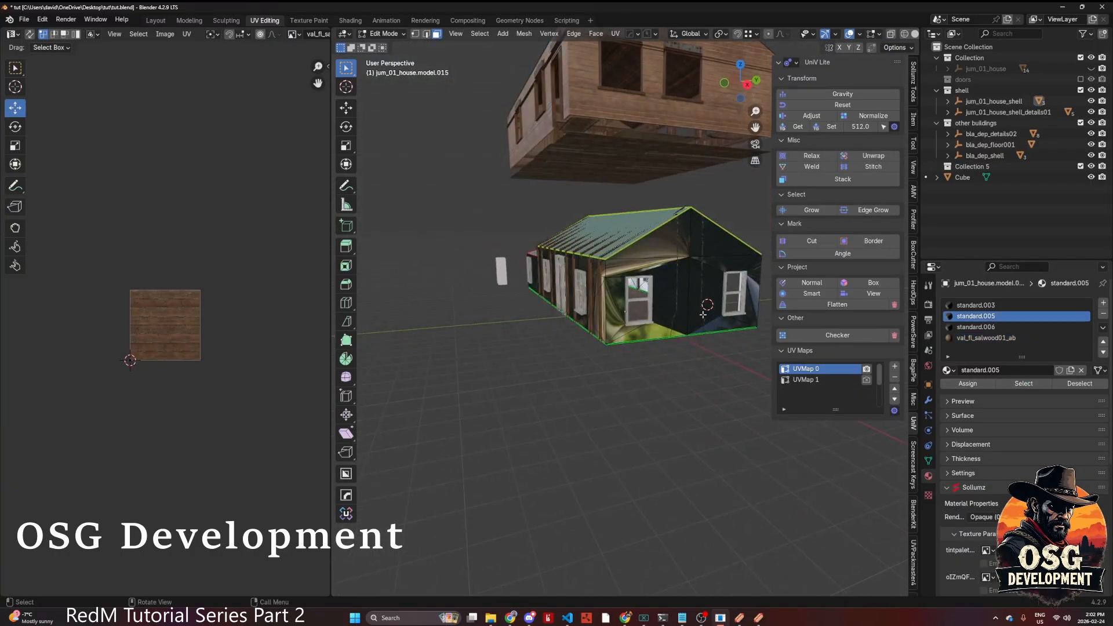
middle_drag(644, 360, 716, 384)
scroll(573, 375, up, 2)
click(954, 371)
text(bla_iw_roof_ab)
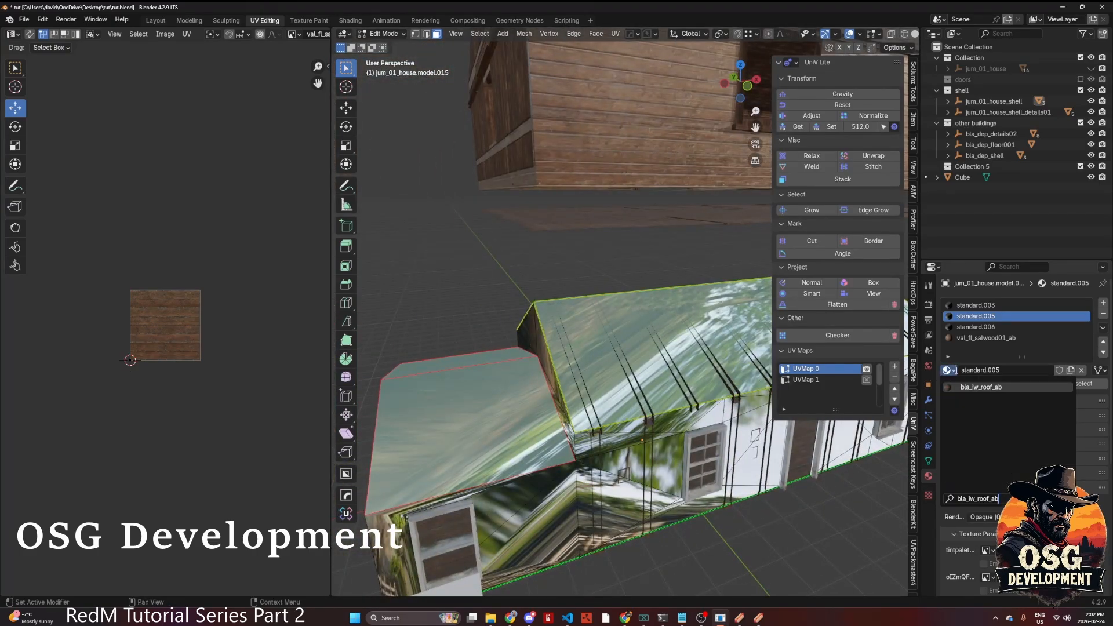
click(980, 386)
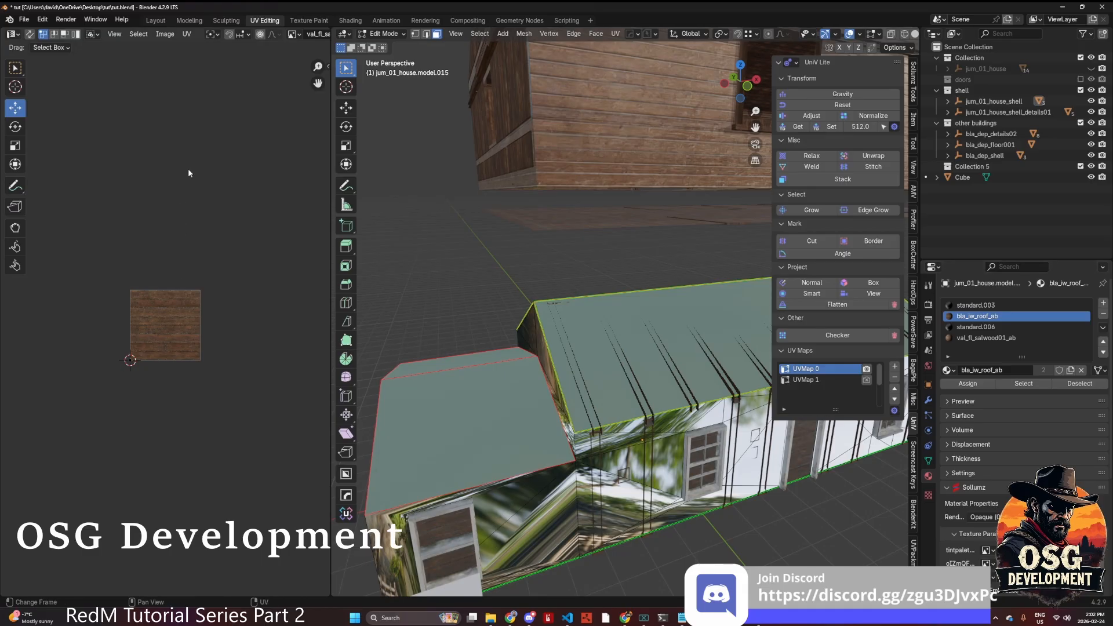
- Display the roof texture bla_iw_roof_ab.dds in the image editor
click(296, 35)
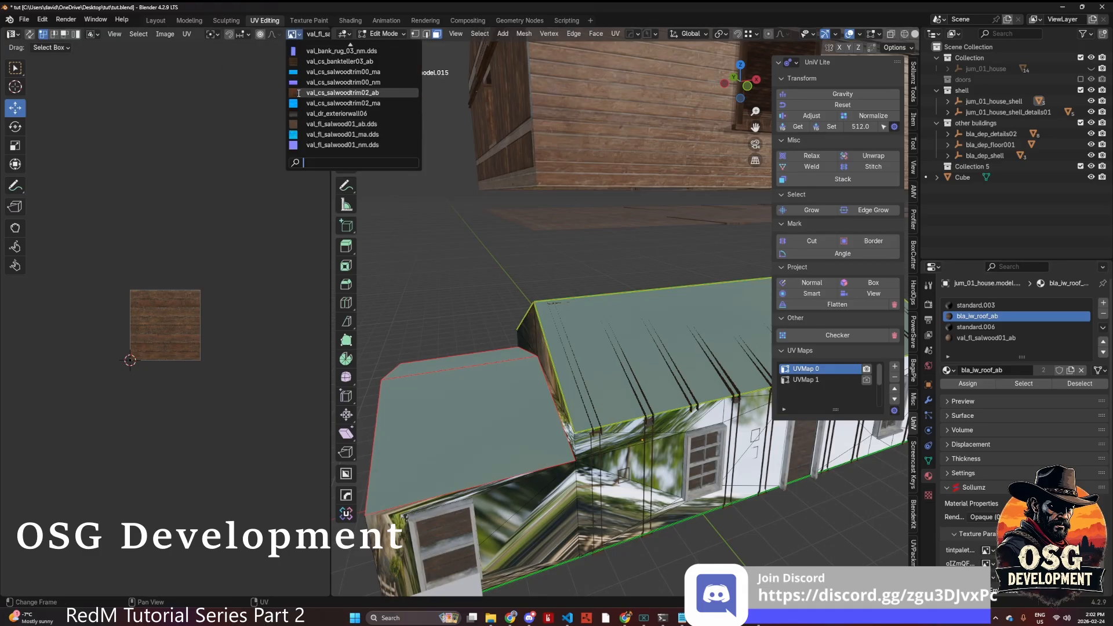
text(bla_iw_roof_ab.dds)
click(317, 51)
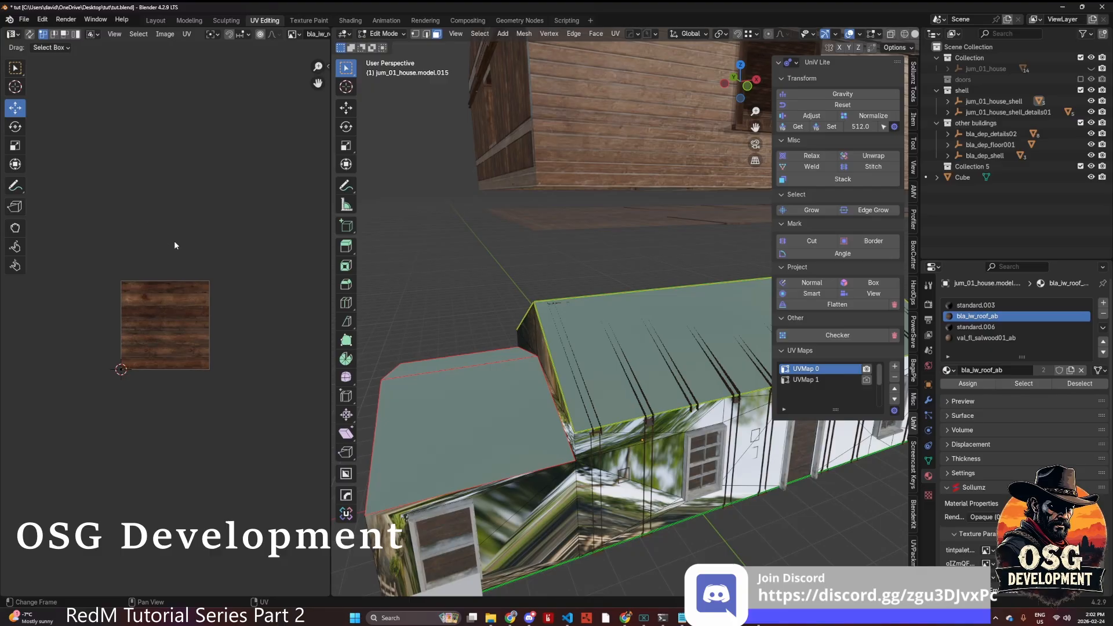
- Select both sloped faces of the interior shell's main roof and project their UVs with UniV's Normal projection
middle_drag(450, 303, 508, 328)
shift+click(572, 409)
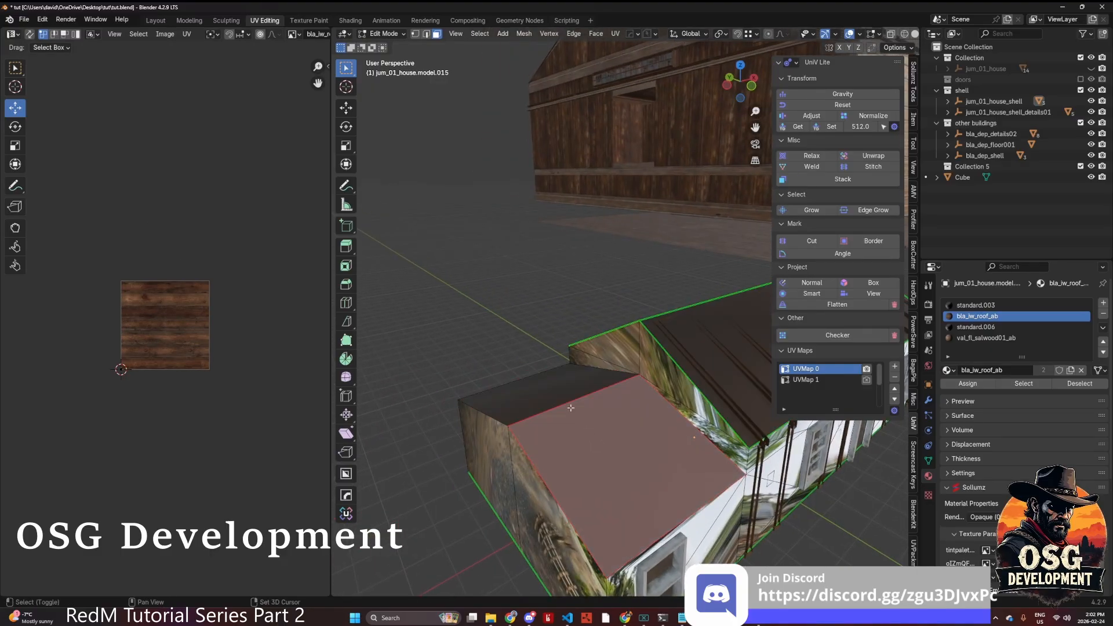
shift+click(562, 395)
shift+click(694, 342)
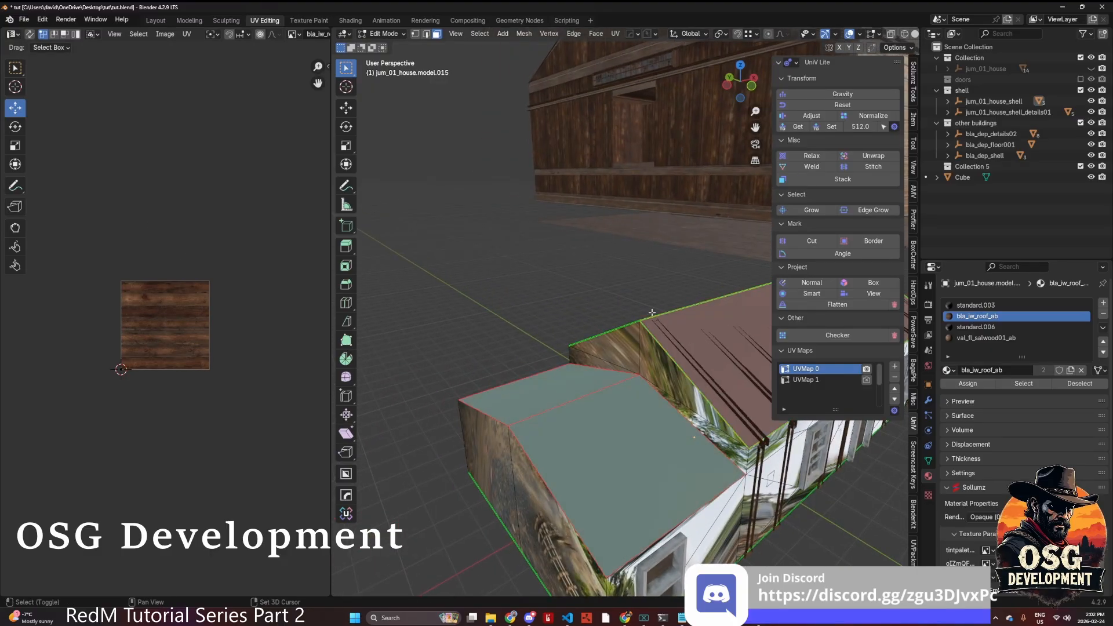
middle_drag(638, 318, 610, 300)
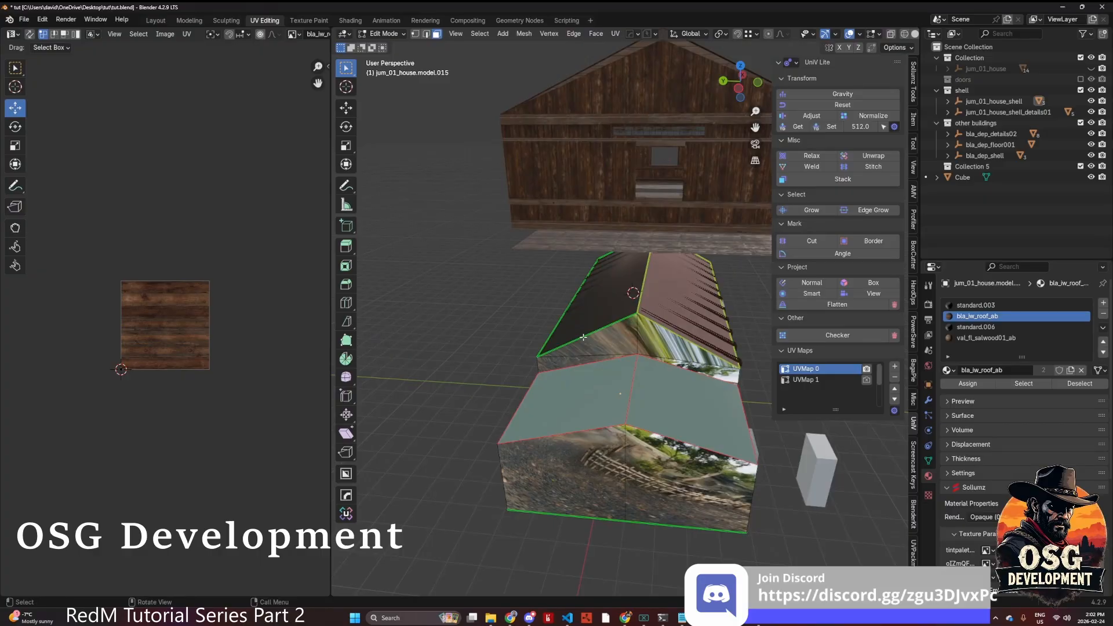
key(n)
click(610, 300)
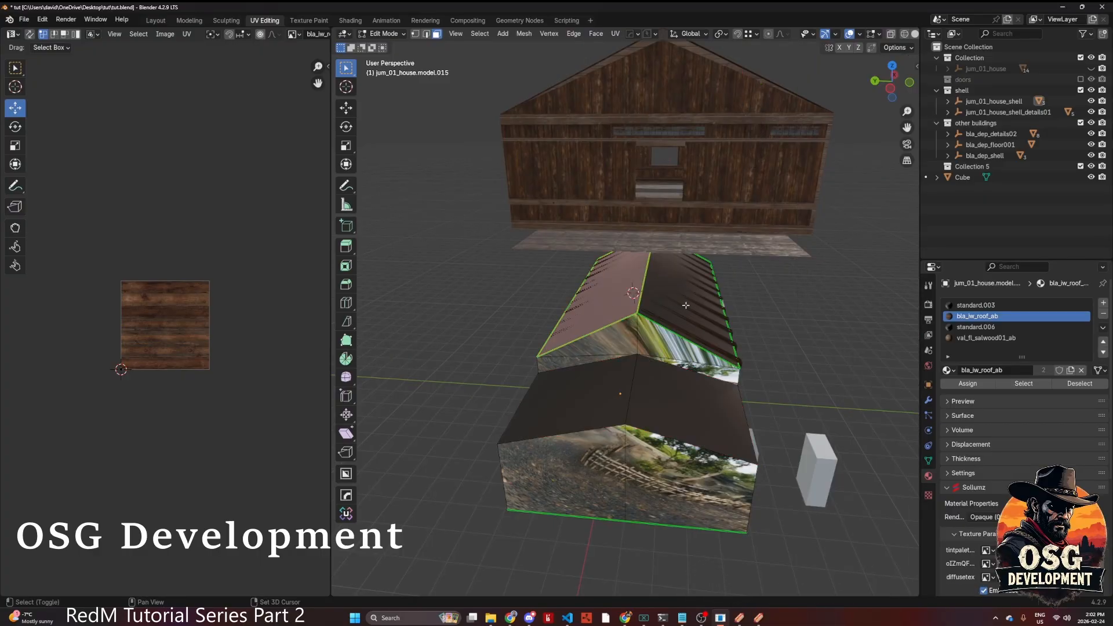
key(a)
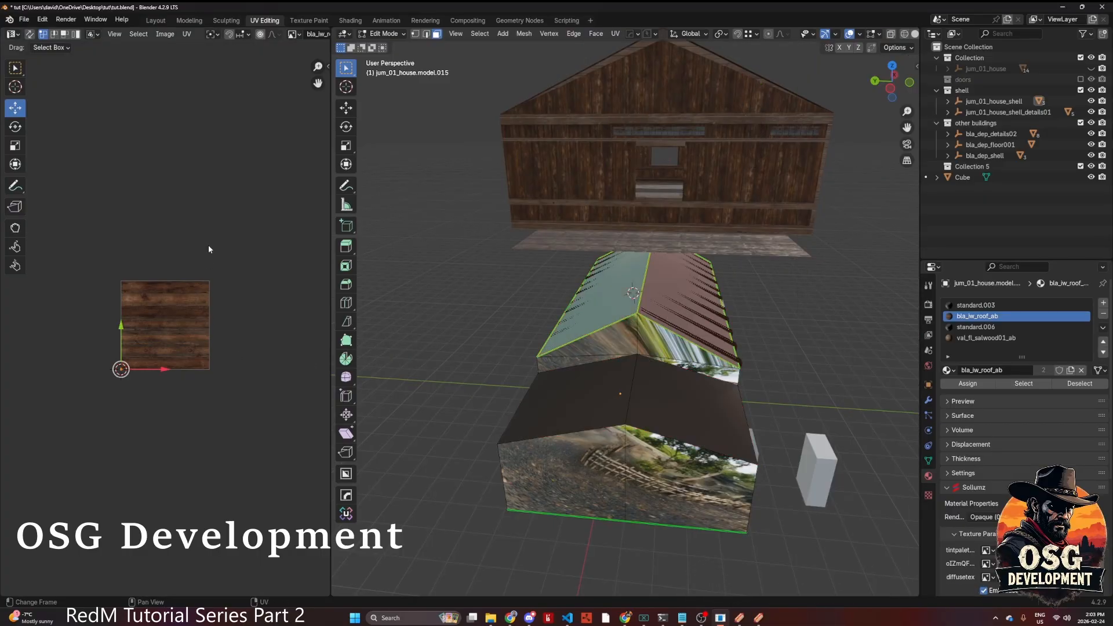
key(n)
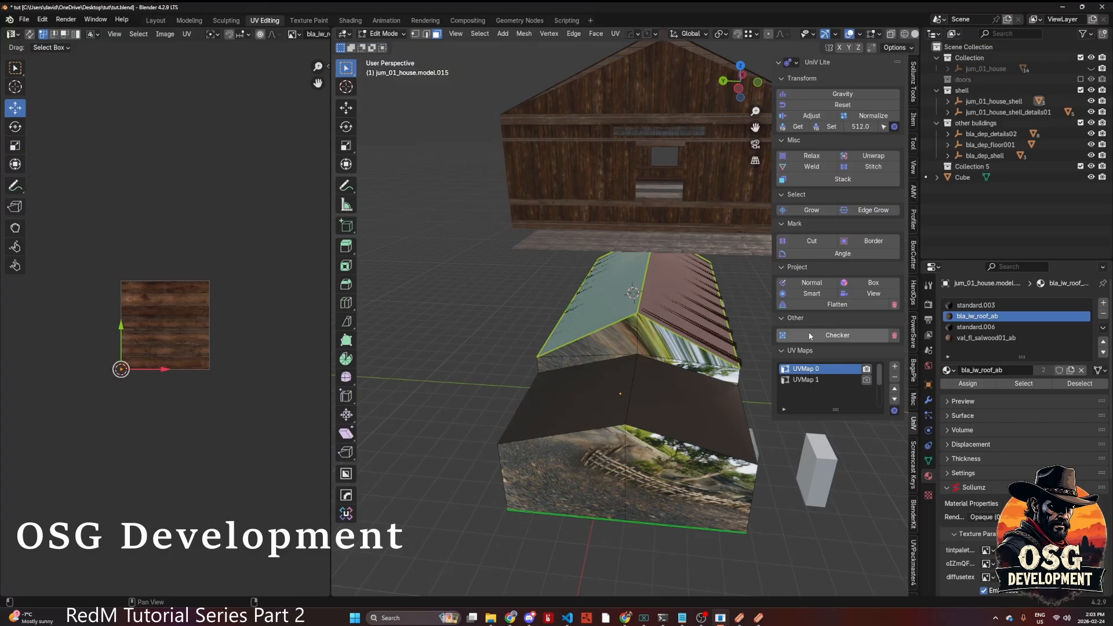
click(811, 283)
- Select the two roof faces of the smaller extension and project their UVs with the Normal projection
click(583, 387)
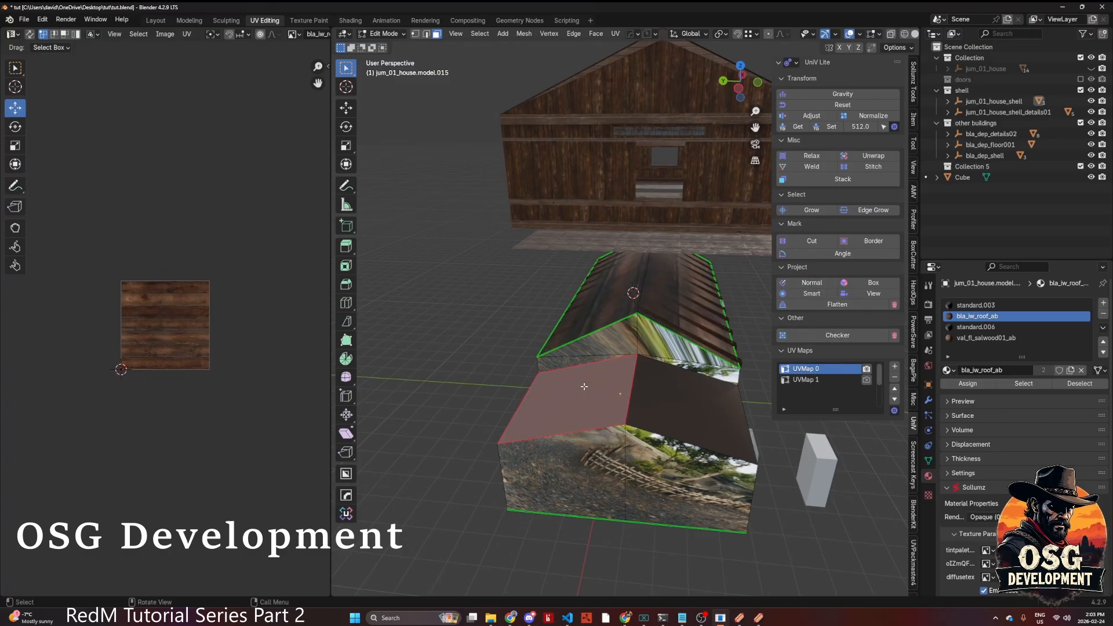
shift+click(675, 397)
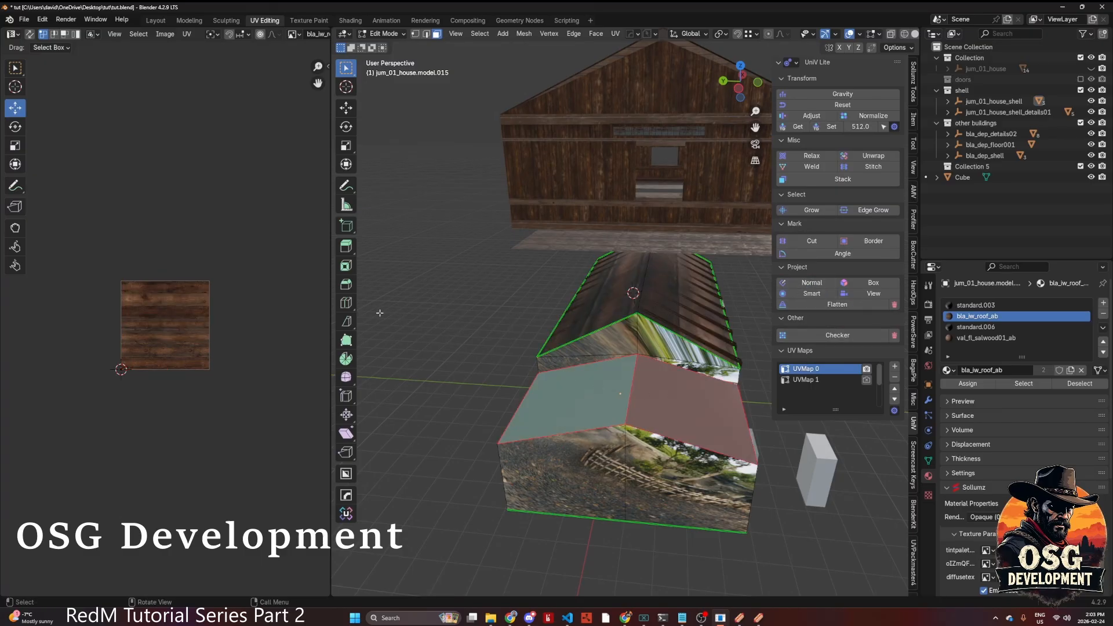
click(811, 283)
click(429, 298)
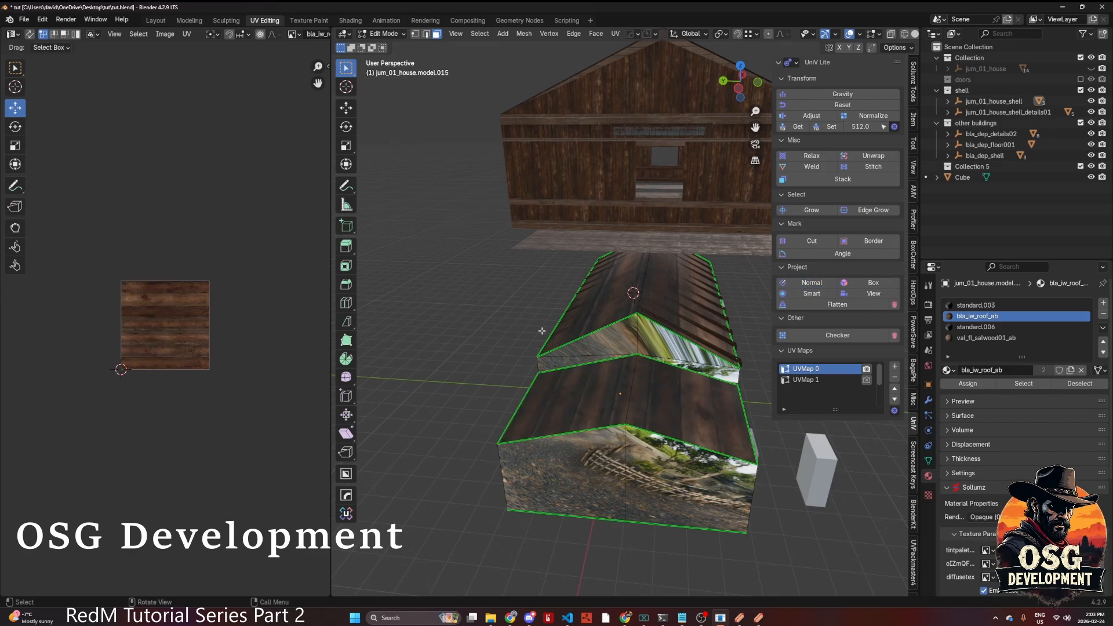
- Select both main roof faces from inside the house and scale their UV islands up to about 2.6 texture tiles wide
scroll(552, 328, up, 2)
middle_drag(553, 327, 500, 201)
scroll(463, 294, up, 3)
scroll(463, 294, up, 7)
scroll(418, 272, down, 4)
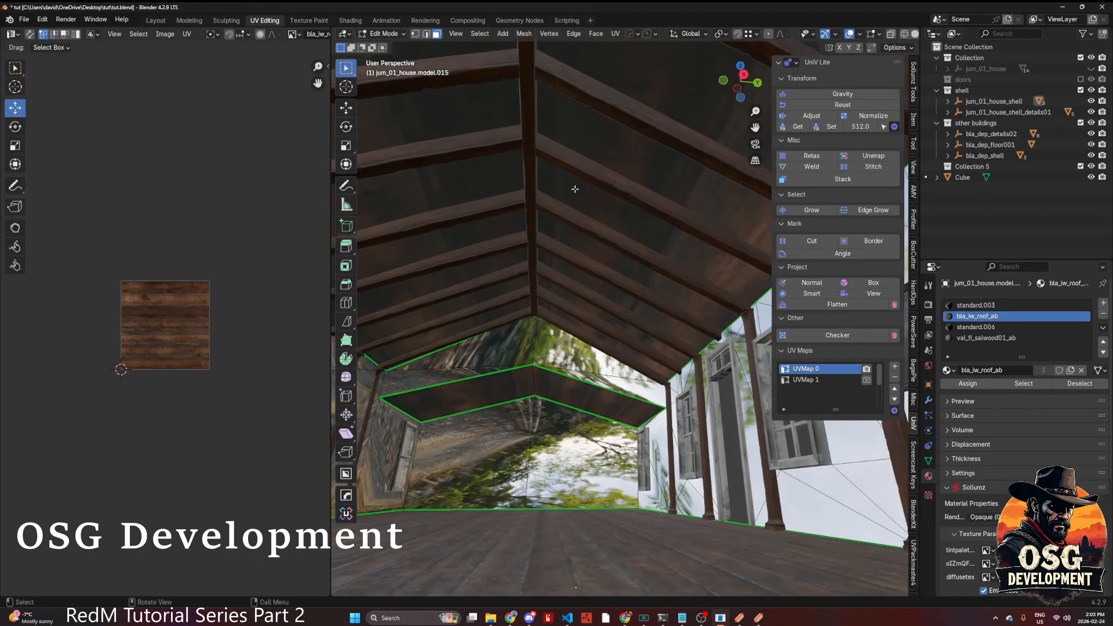
click(574, 189)
shift+click(471, 186)
click(179, 242)
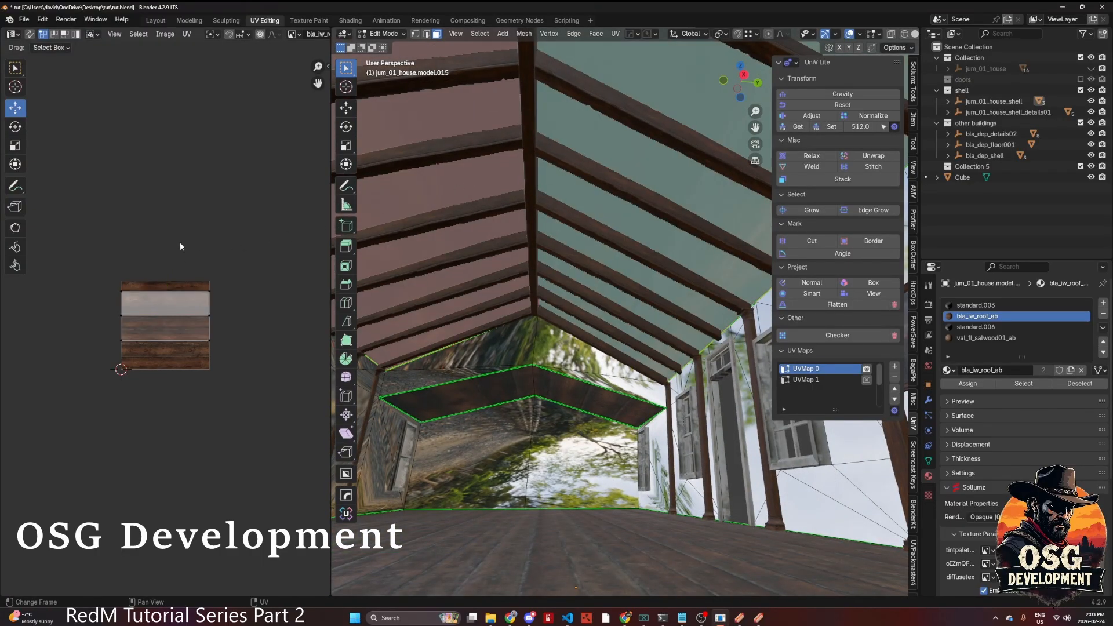
key(a)
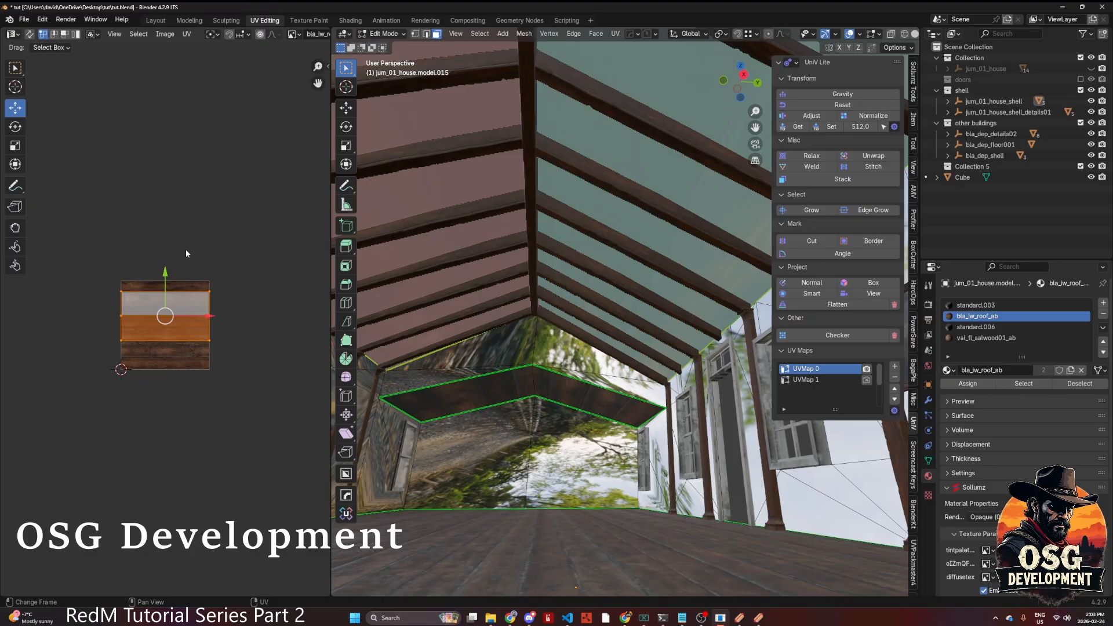
key(s)
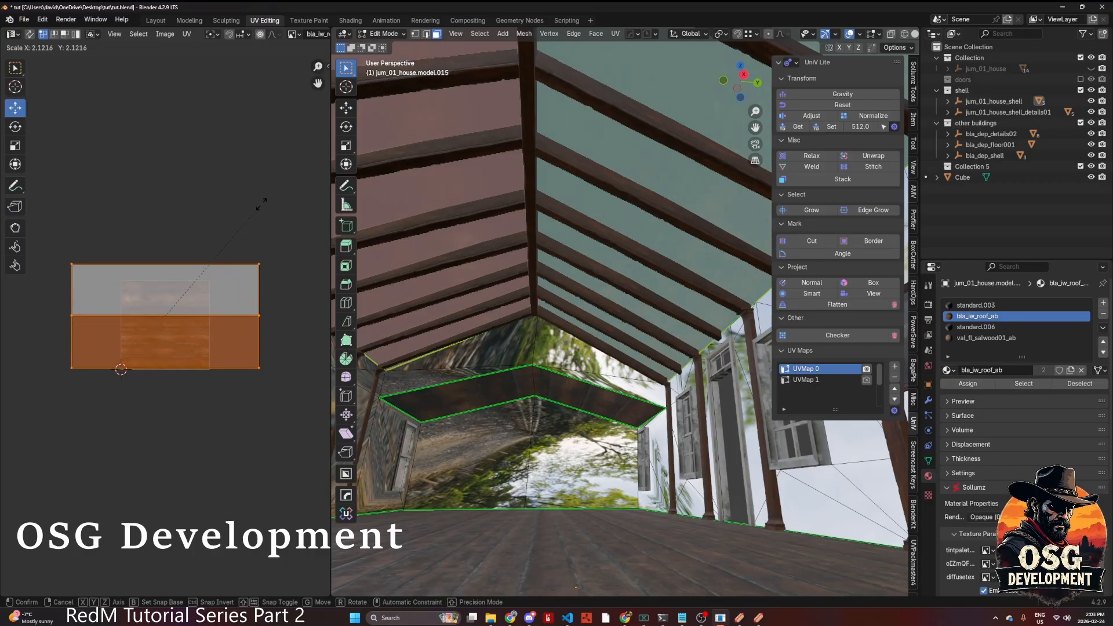
click(318, 216)
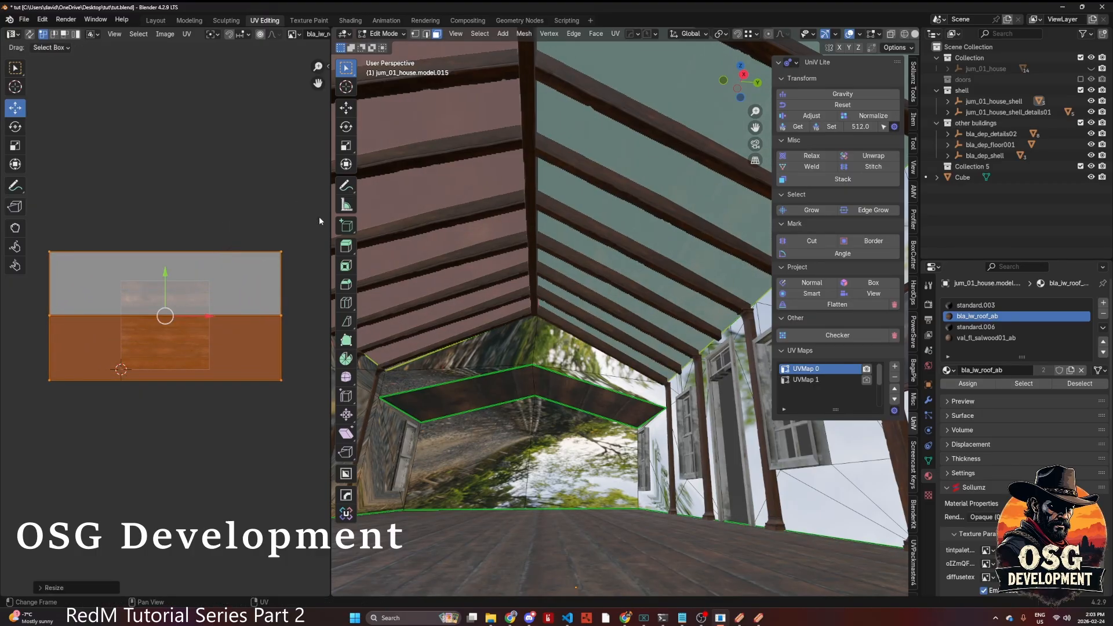
- Scale the UVs of the extension's two ceiling faces up to about 2.13 times, and clear the selection
click(520, 385)
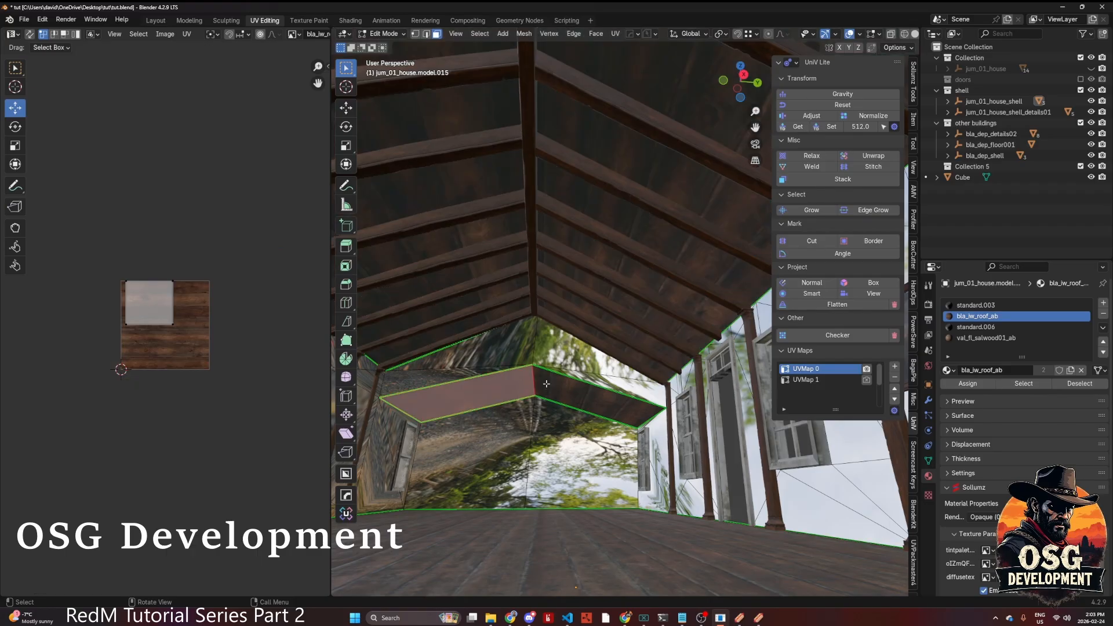
shift+click(558, 390)
key(a)
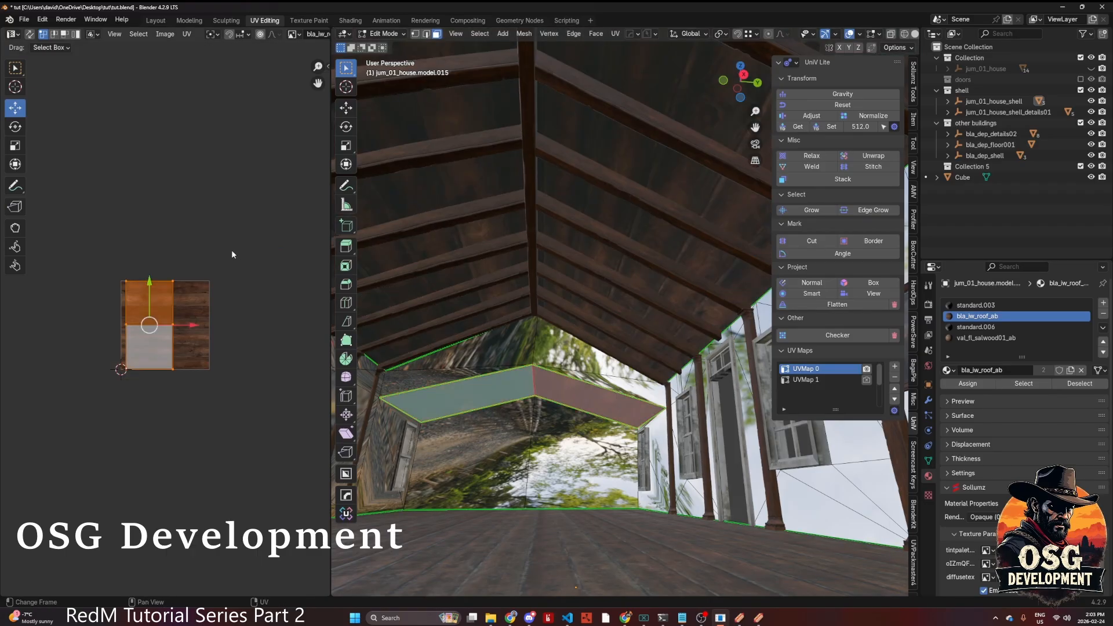
key(s)
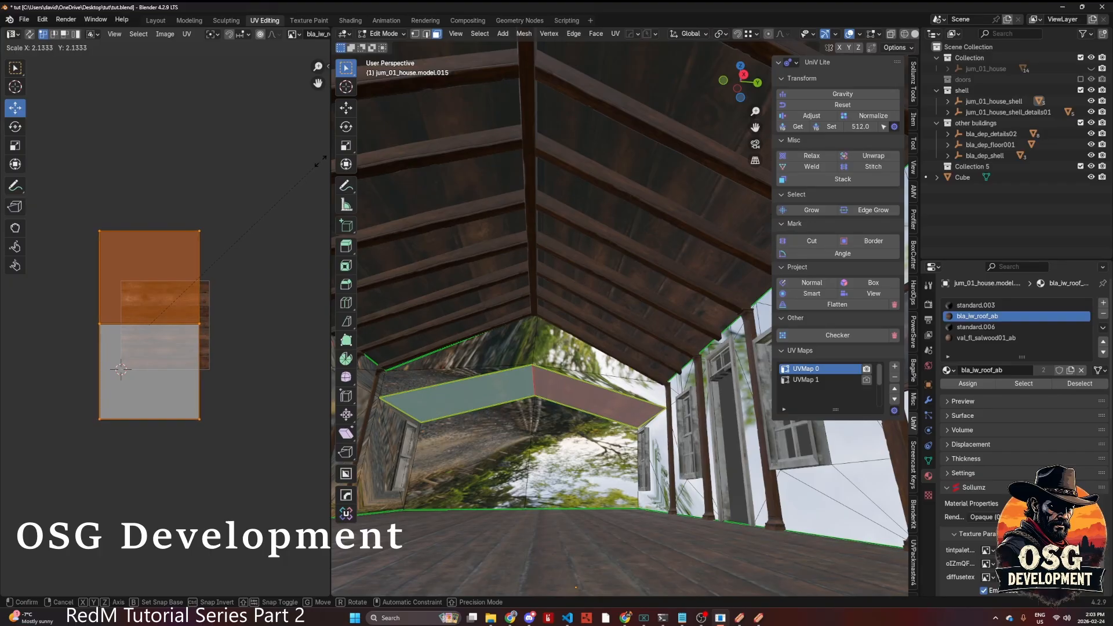
click(320, 163)
scroll(642, 399, up, 5)
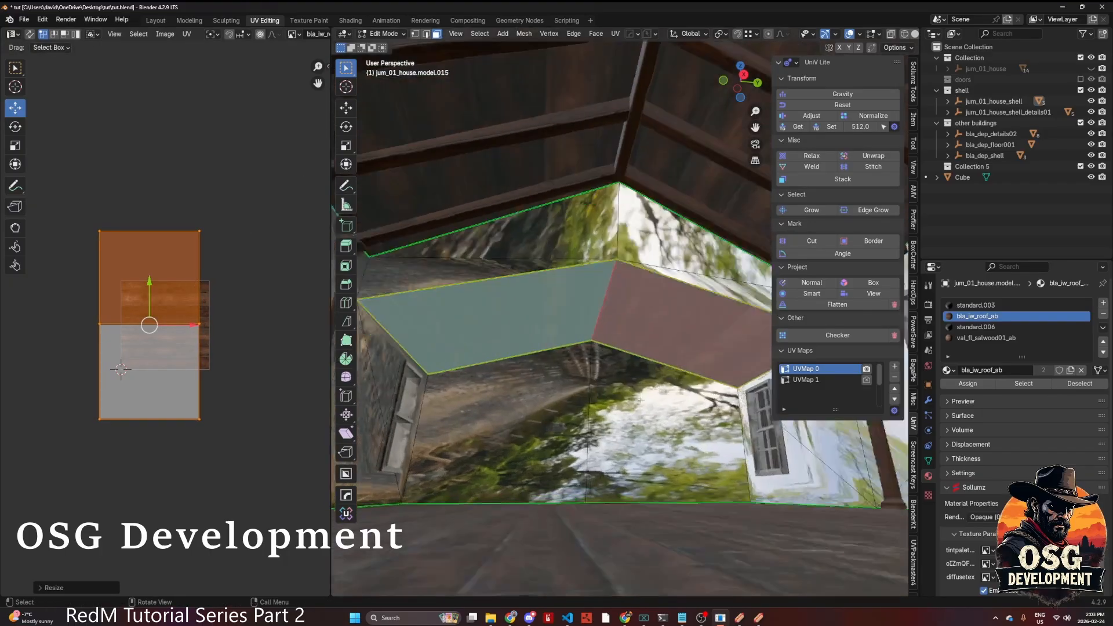
middle_drag(632, 371, 559, 466)
click(596, 418)
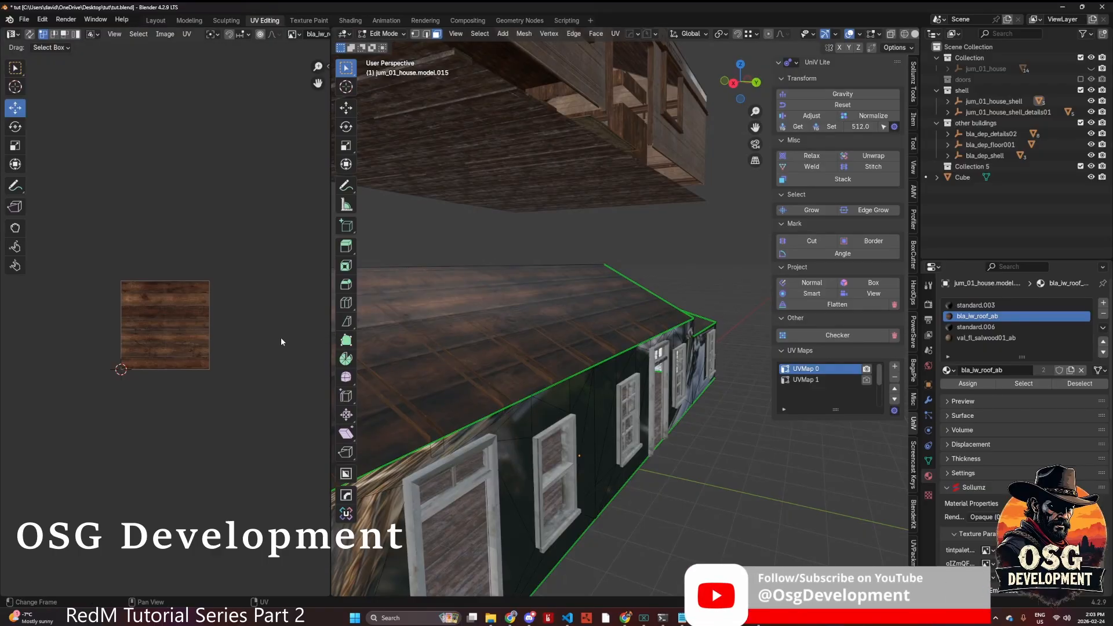
- Narrow the UV editor to enlarge the 3D viewport, and return the interior shell to object mode
drag(329, 339, 176, 348)
scroll(259, 364, down, 3)
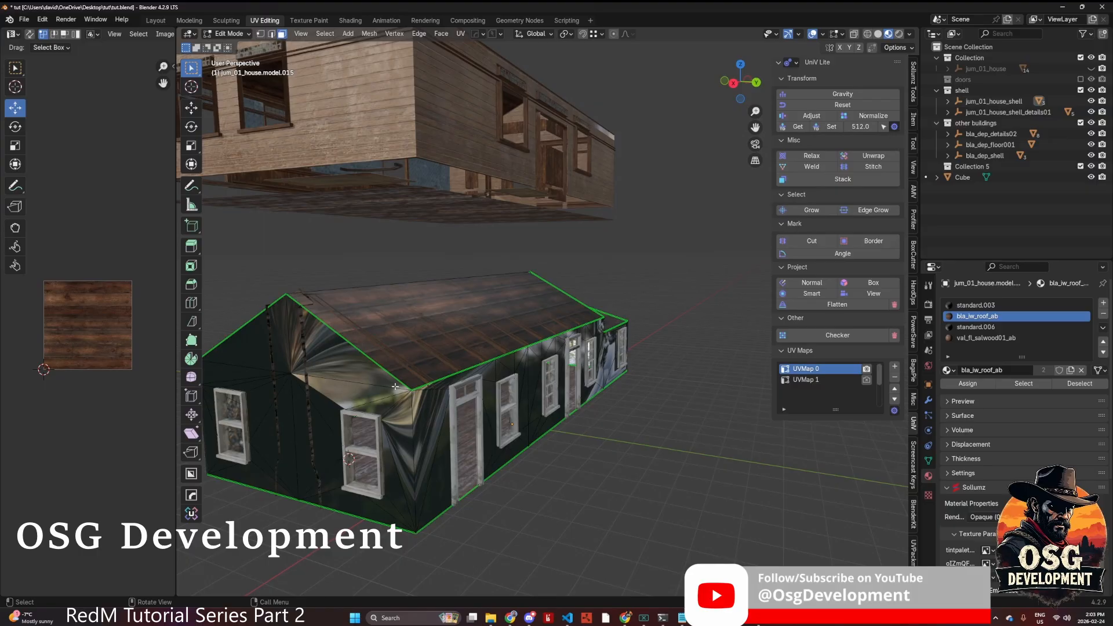
middle_drag(439, 315, 455, 320)
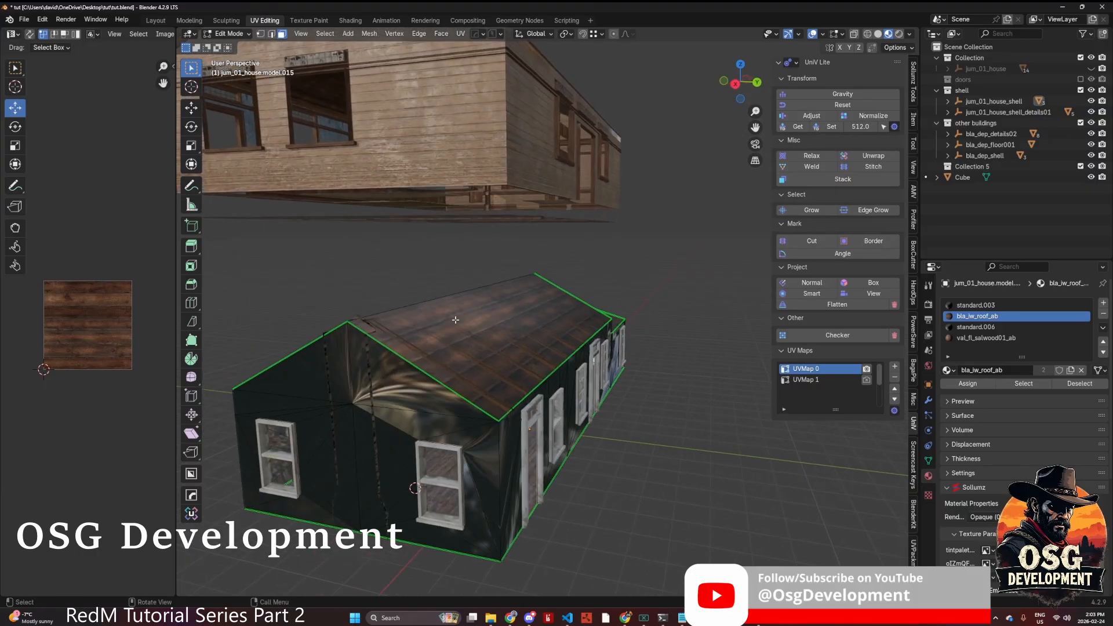
key(Tab)
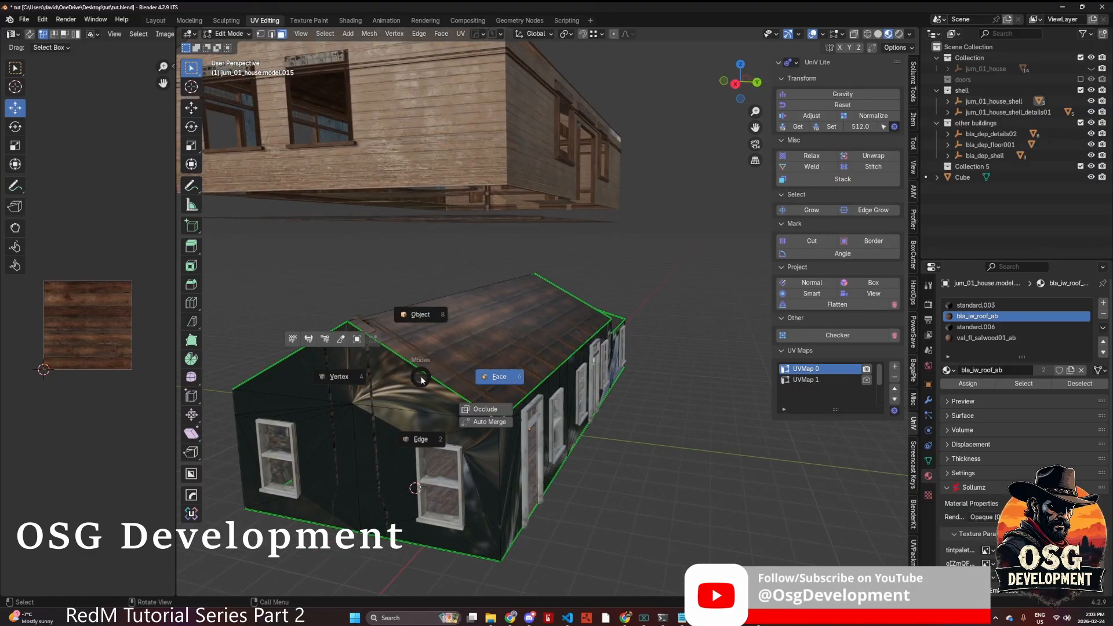
click(423, 324)
- Select the reference building's roof and hide bla_dep_shell to expose its interior walls
middle_drag(417, 189, 459, 262)
scroll(459, 262, up, 4)
click(496, 235)
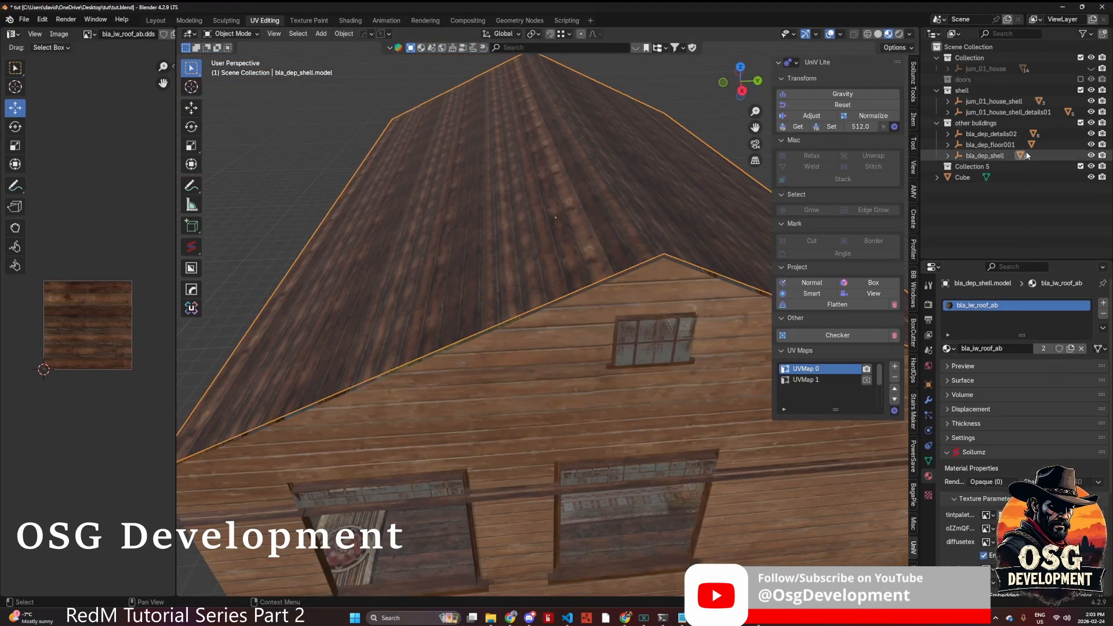
click(1091, 156)
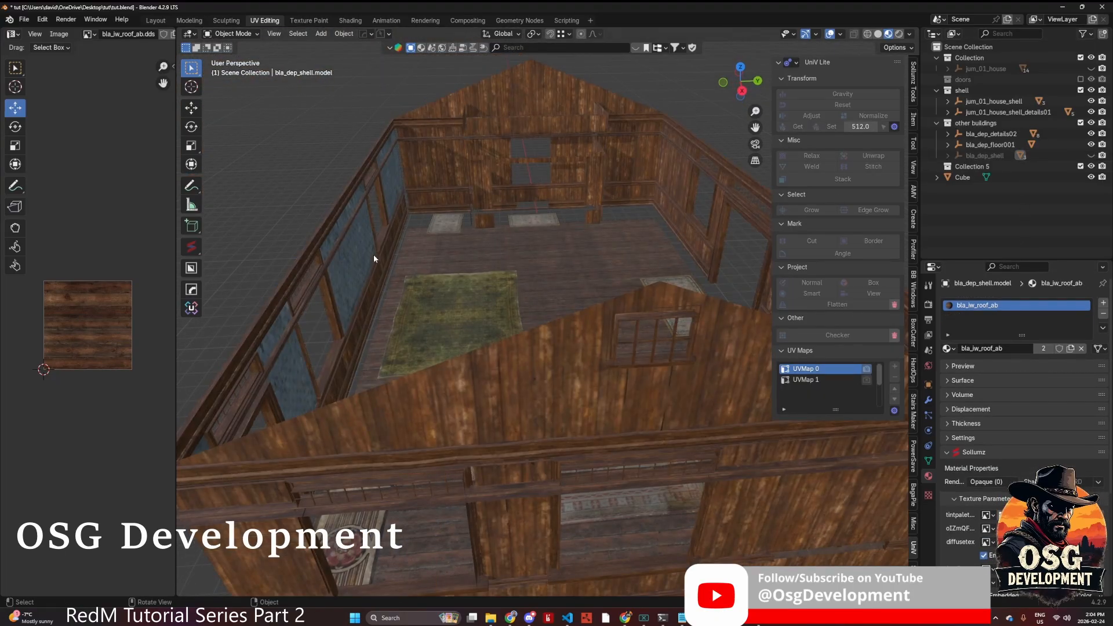
- Examine the materials of the reference building's wallpaper, wood wall and trim parts, and toggle the visibility of bla_dep_details02 off and on
click(360, 266)
scroll(385, 263, up, 5)
shift+middle_drag(385, 262, 429, 320)
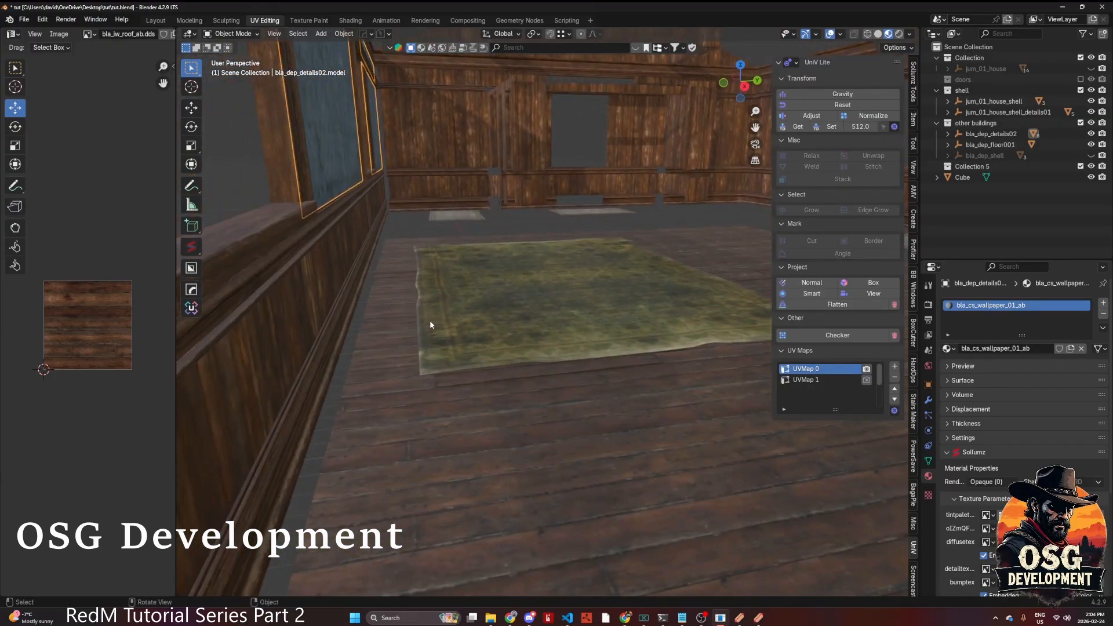
click(308, 290)
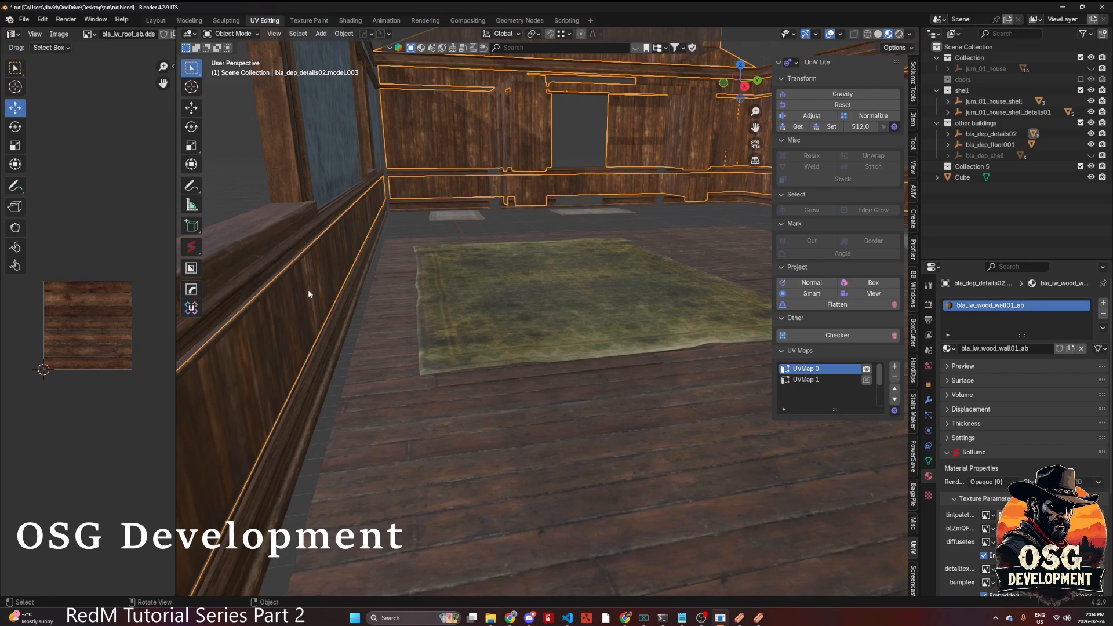
click(300, 243)
key(KP_Decimal)
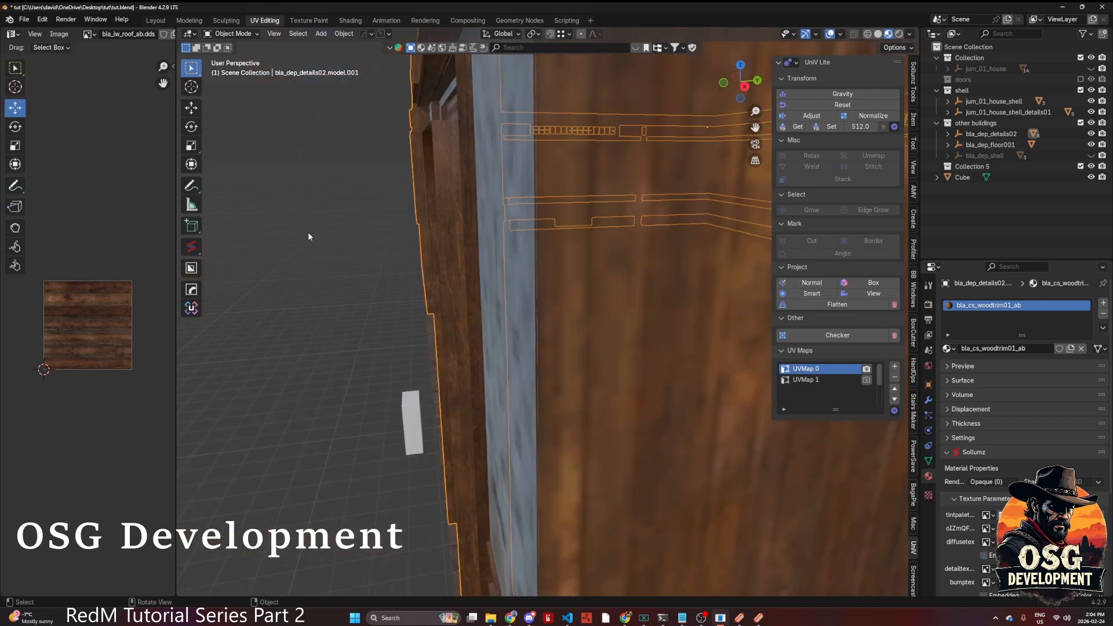
middle_drag(313, 257, 339, 276)
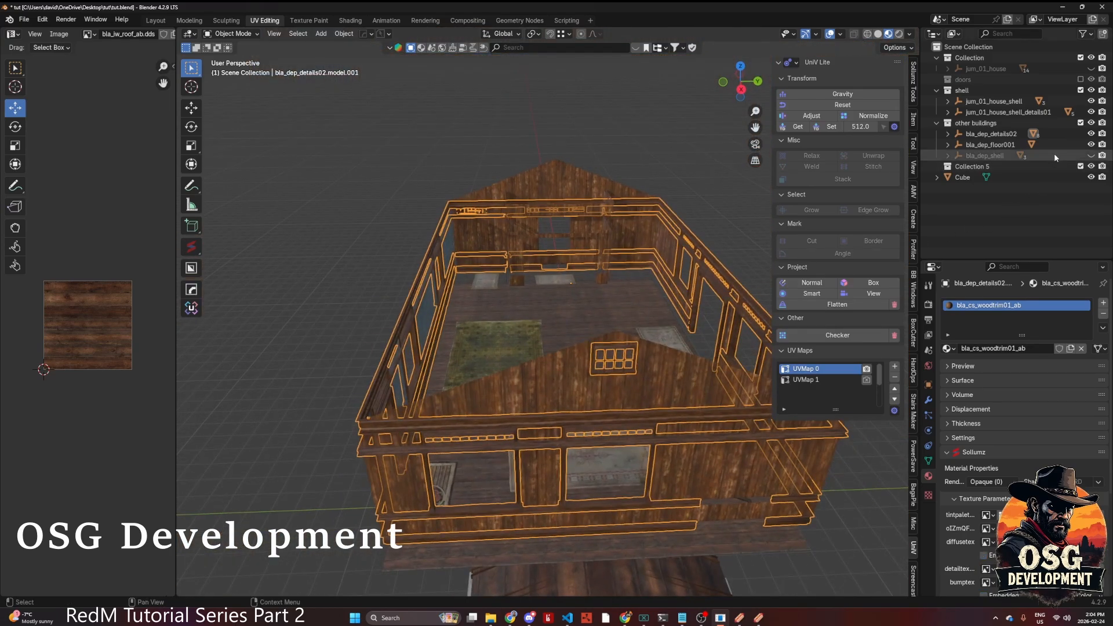
click(1091, 134)
click(1091, 134)
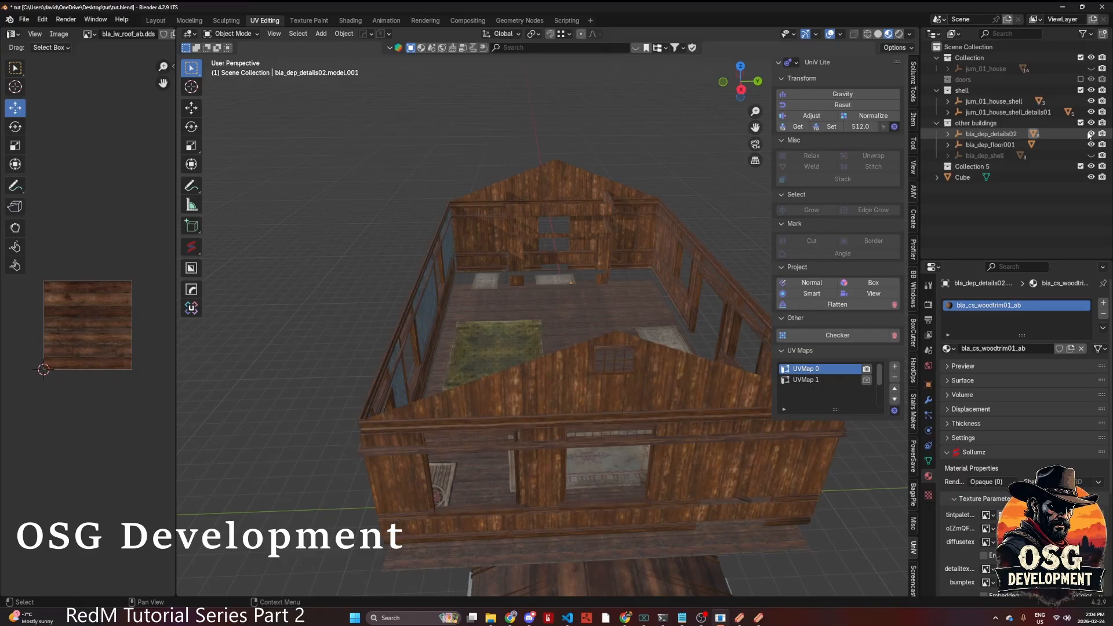
- Select the reference building's blue wallpaper panels and copy their material name, bla_cs_wallpaper_01_ab
scroll(385, 309, up, 6)
shift+middle_drag(381, 313, 437, 330)
click(352, 363)
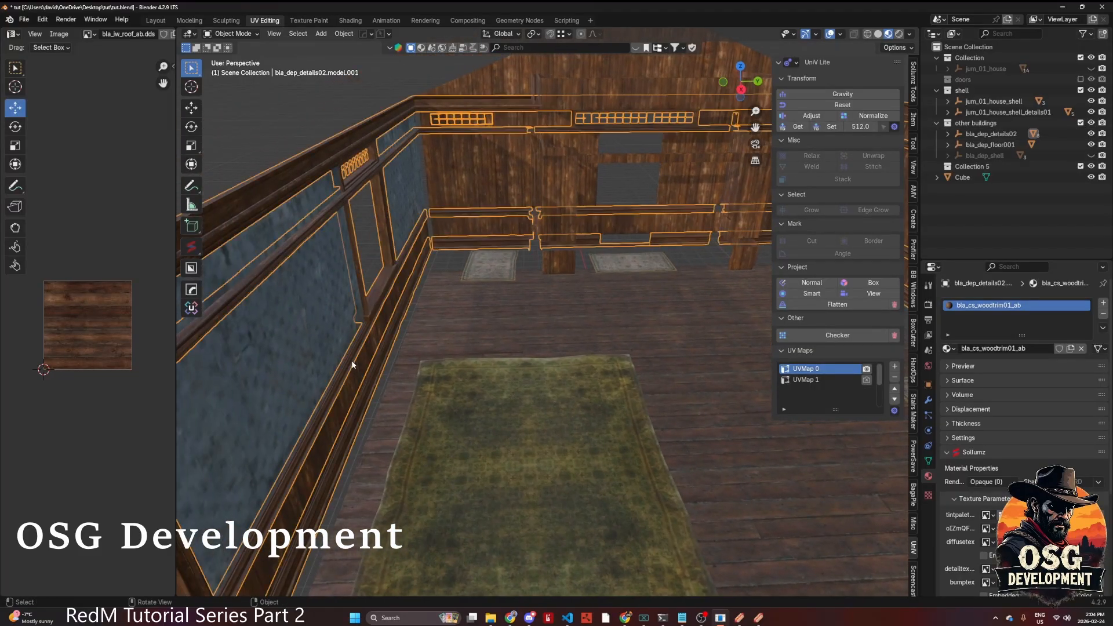
click(316, 348)
click(1002, 347)
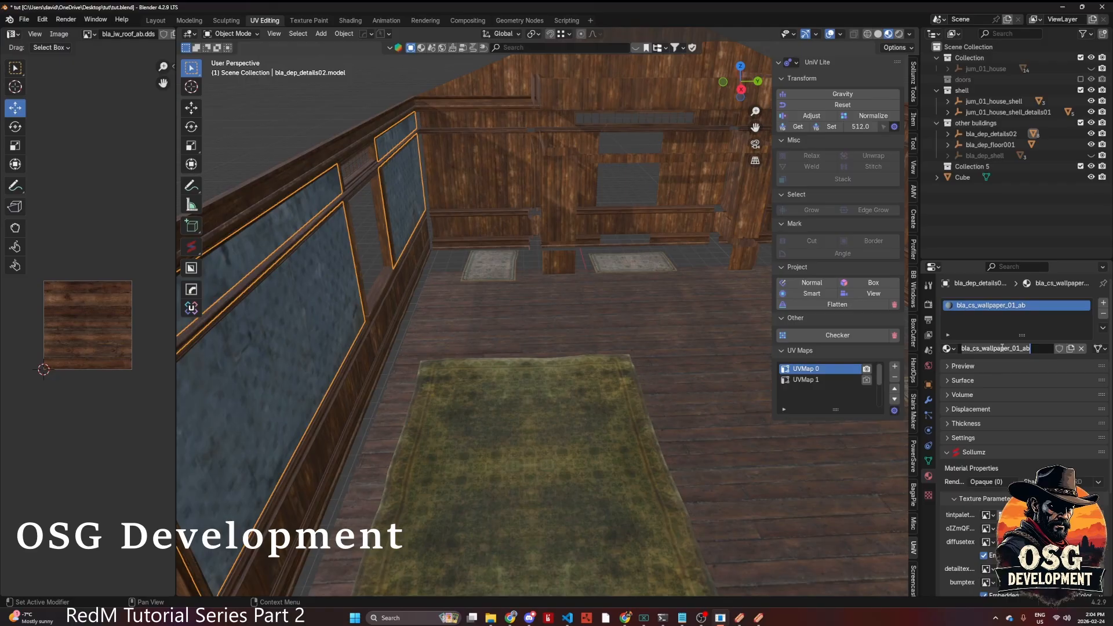
click(516, 332)
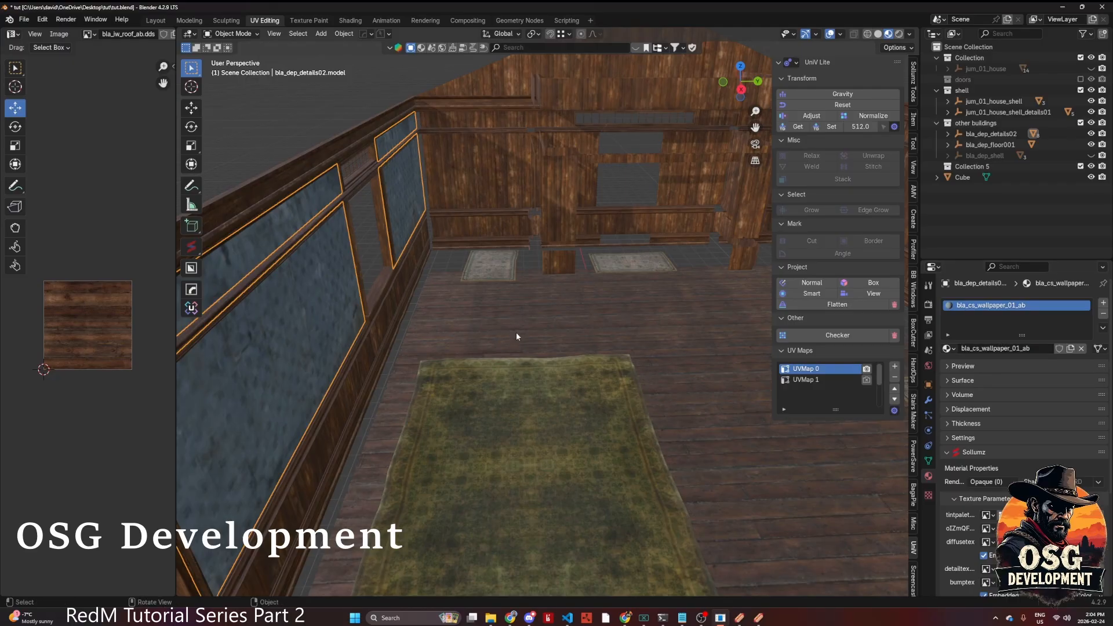
- Select the interior shell of the custom house and enter face edit mode
scroll(517, 331, down, 4)
shift+middle_drag(584, 373, 437, 149)
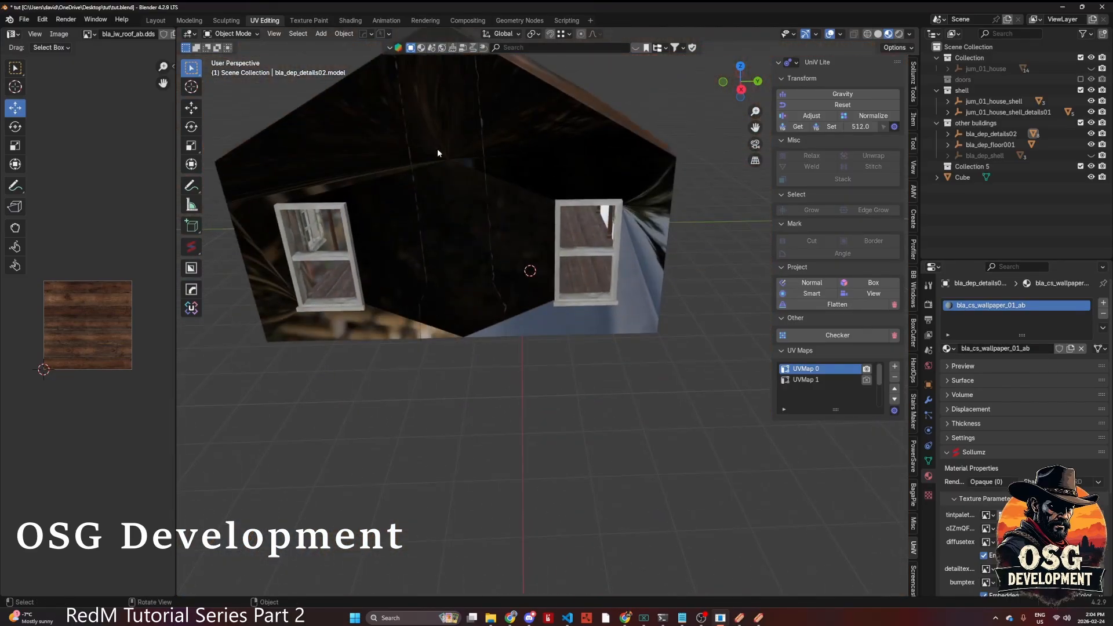
click(453, 210)
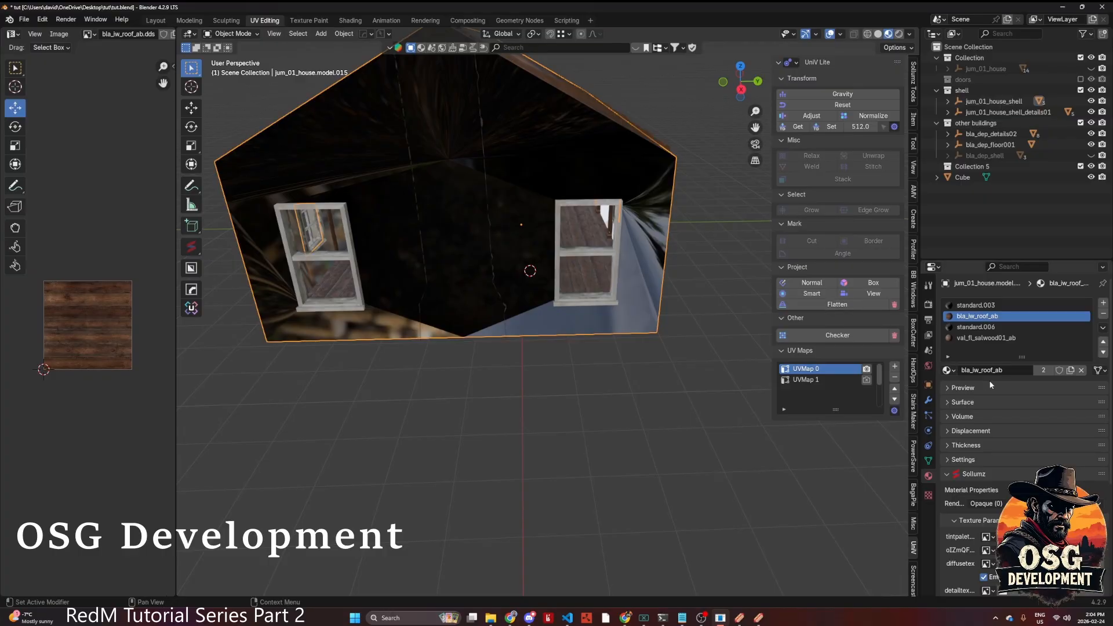
key(Tab)
click(587, 261)
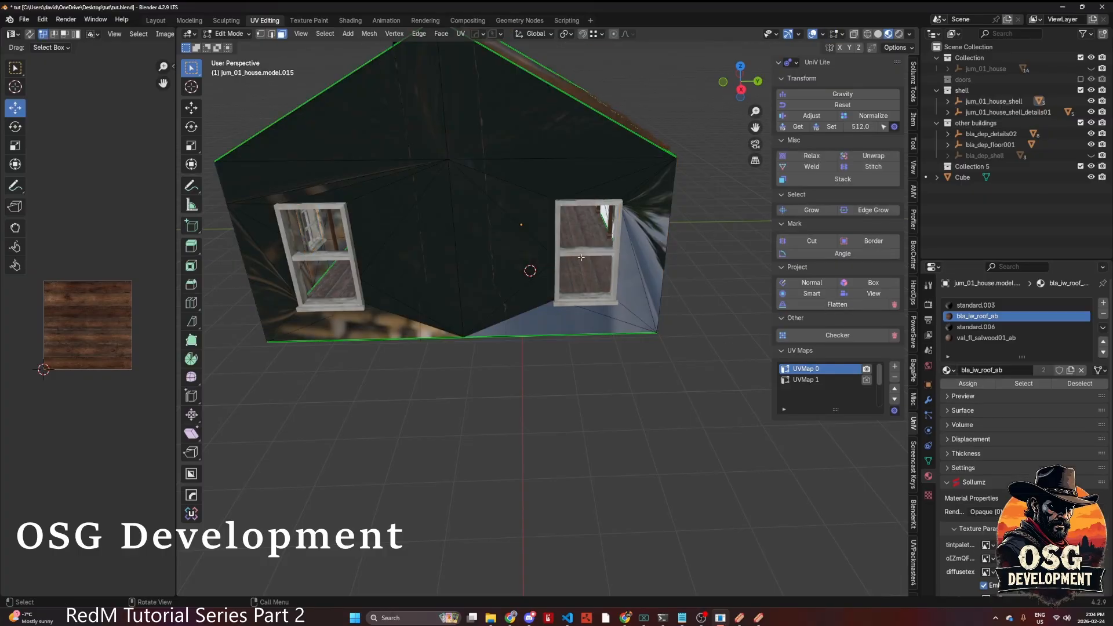
- Select all interior wall faces using the standard.003 material and replace that material with bla_cs_wallpaper_01_ab
click(526, 235)
click(1024, 387)
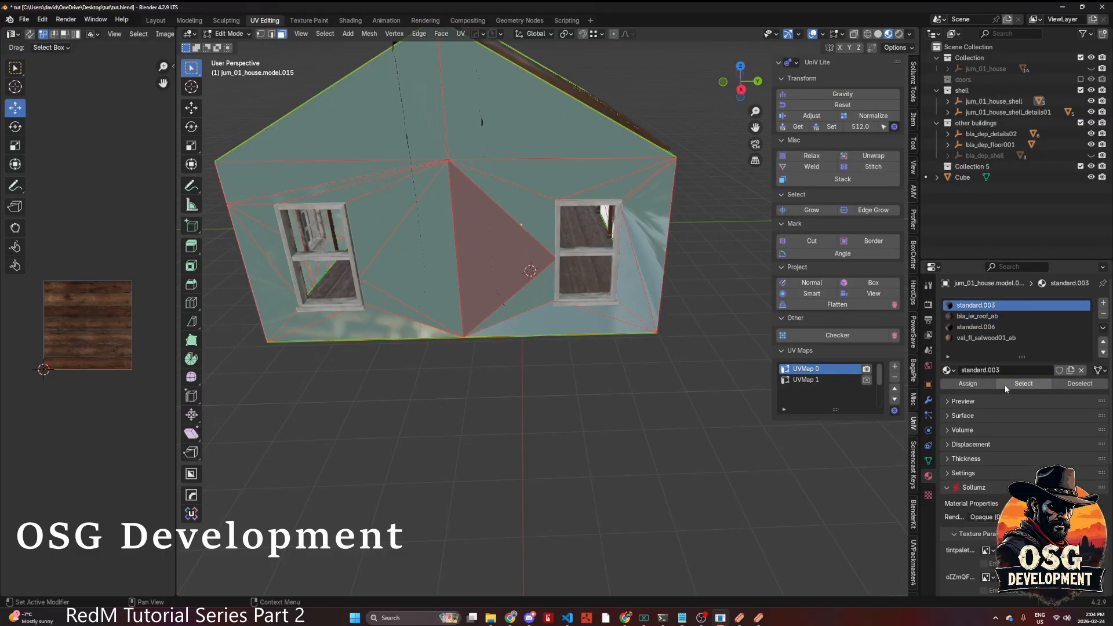
middle_drag(636, 304, 597, 302)
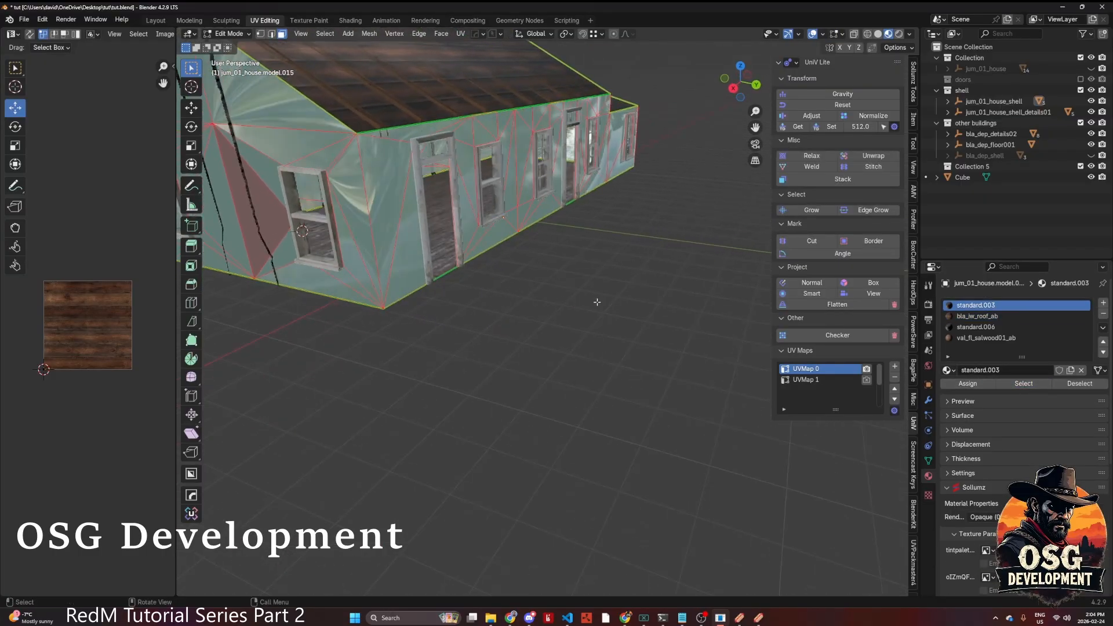
click(949, 371)
click(970, 387)
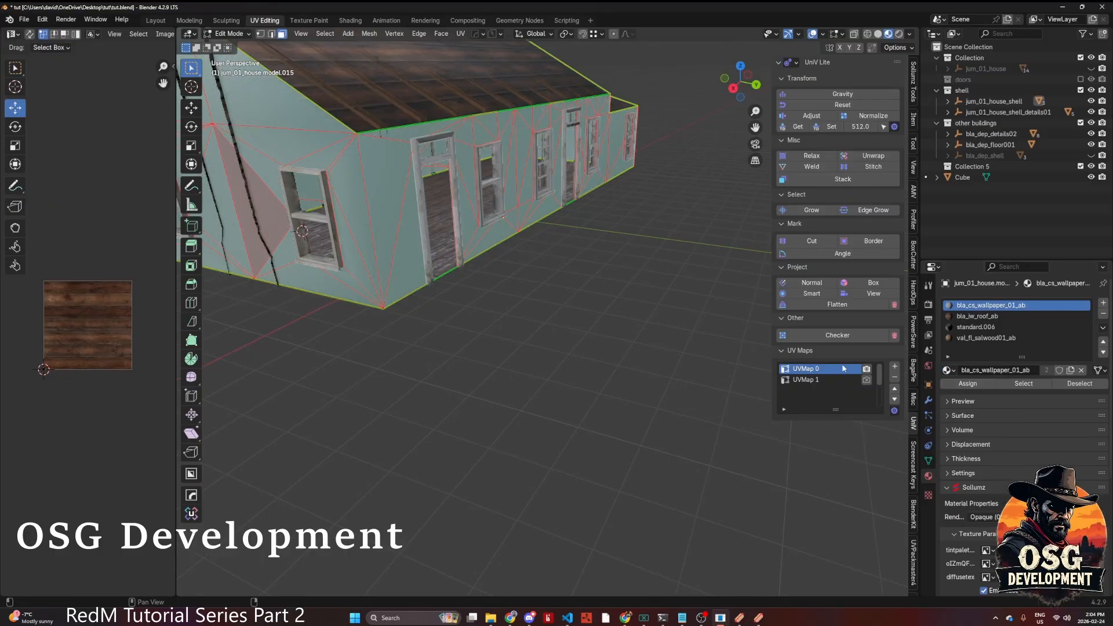
middle_drag(522, 293, 582, 293)
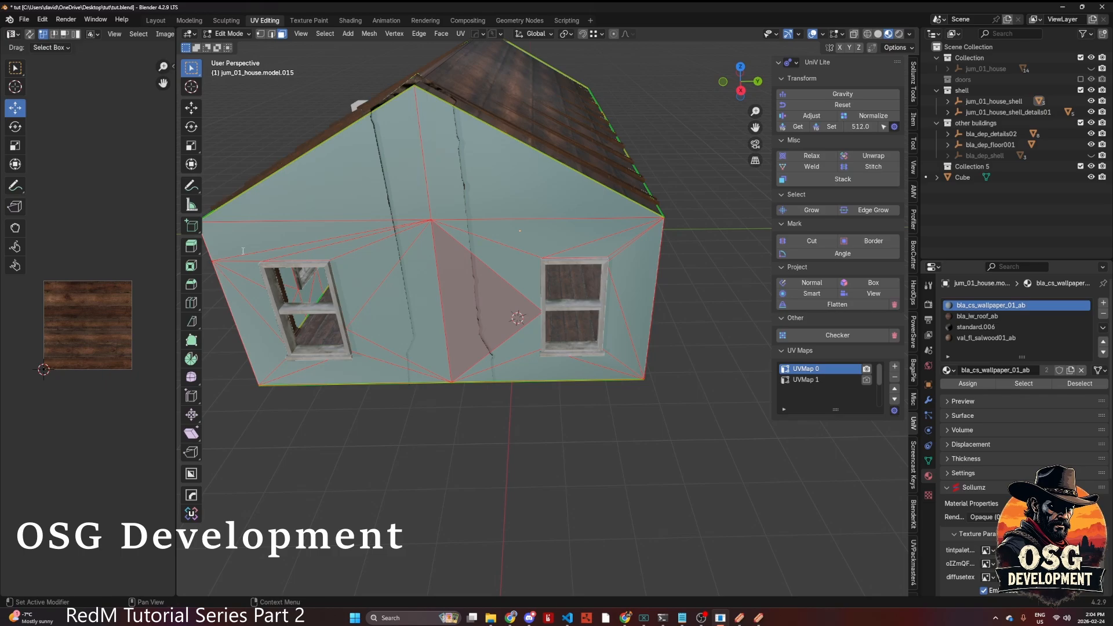
- Widen the UV editor and load the image bla_cs_wallpaper_01_ab.dds in it
drag(176, 202, 309, 202)
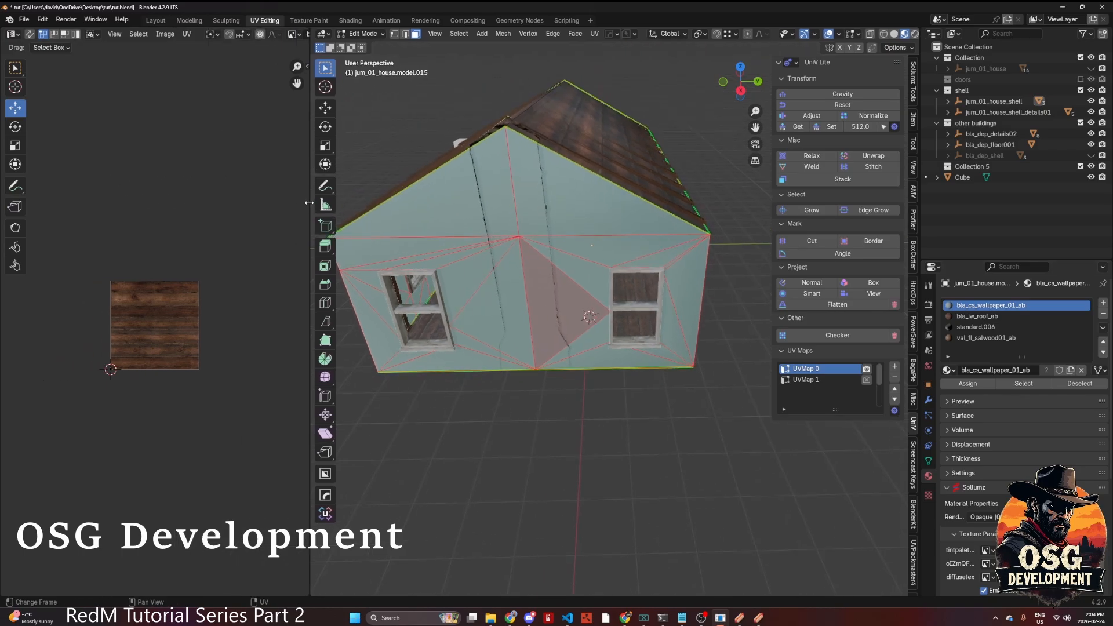
click(299, 35)
text(bla_cs_wallpaper_01_ab.dds)
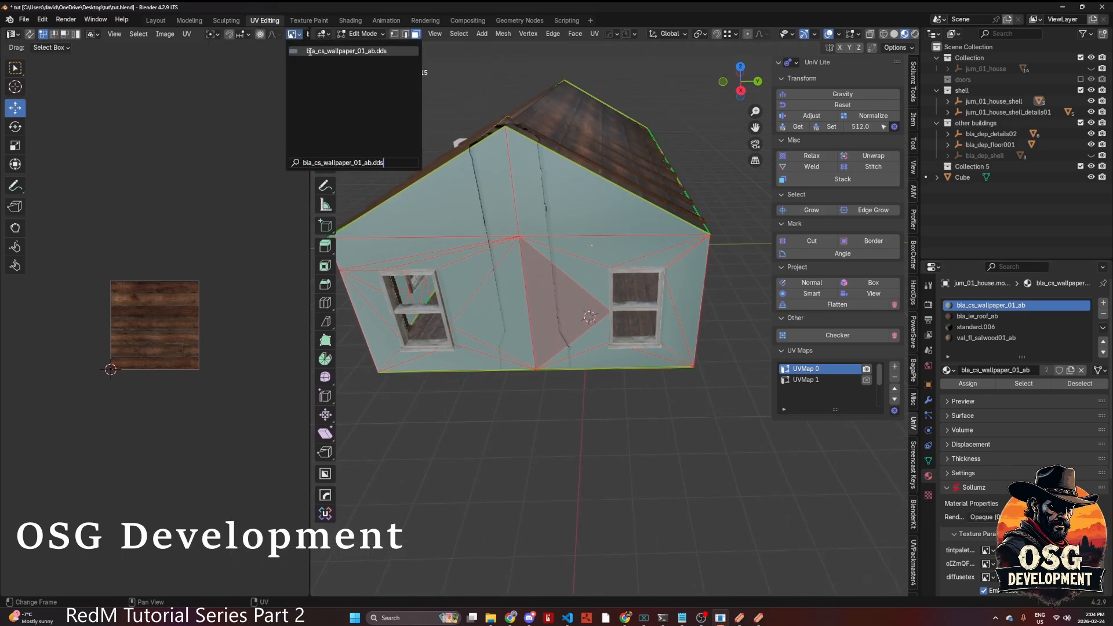
click(310, 51)
- Select the end wall's upper gable faces and all faces around the window on its right half
click(443, 233)
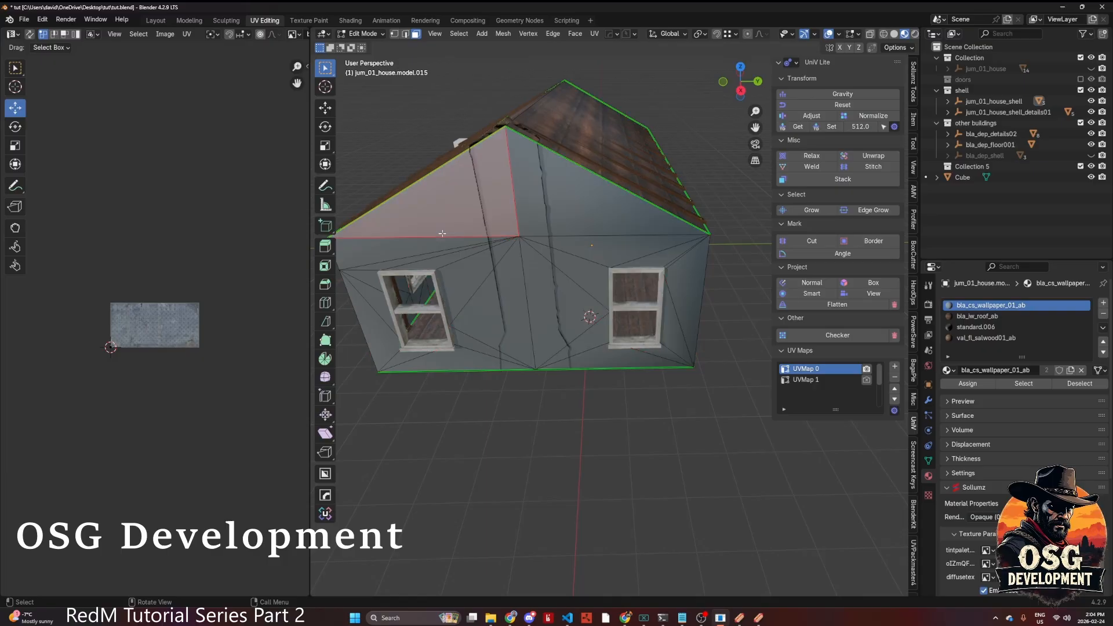
key(KP_Decimal)
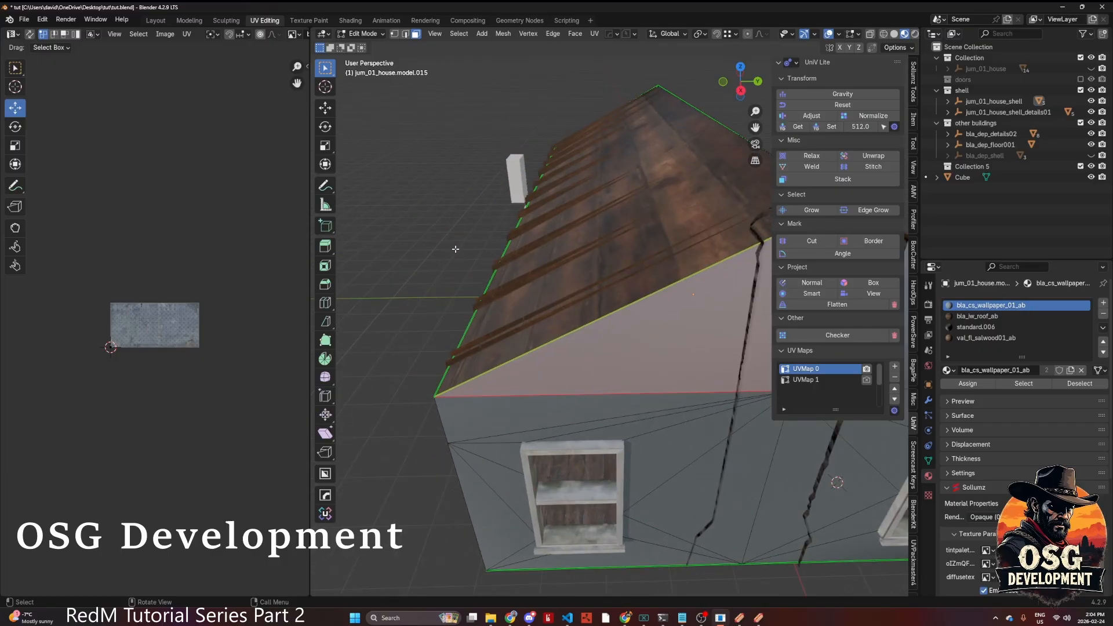
middle_drag(514, 281, 391, 239)
scroll(502, 248, down, 3)
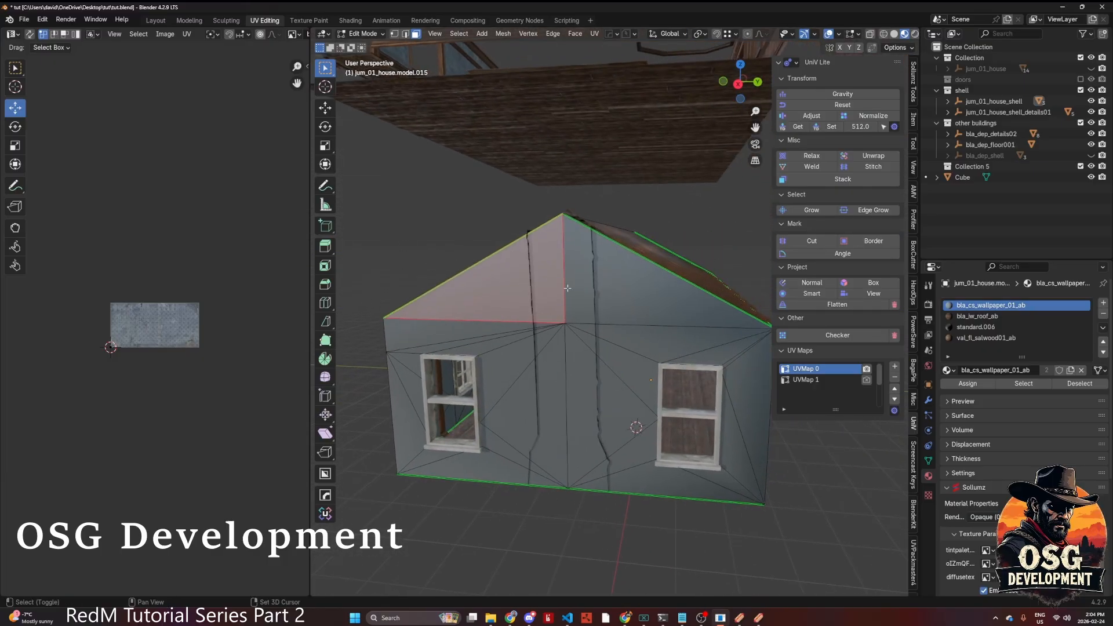
drag(575, 298, 605, 375)
drag(634, 452, 641, 475)
shift+drag(732, 488, 752, 445)
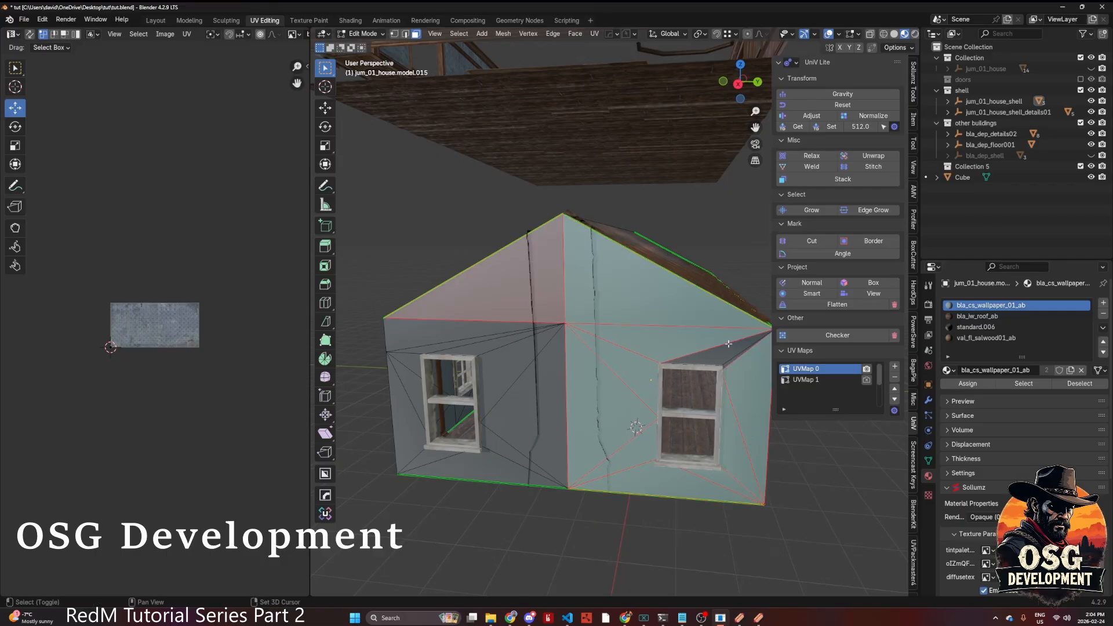
shift+drag(729, 344, 739, 363)
- Add the faces around the left window so that the whole end wall is selected, without the adjoining roof or floor
shift+drag(527, 320, 415, 424)
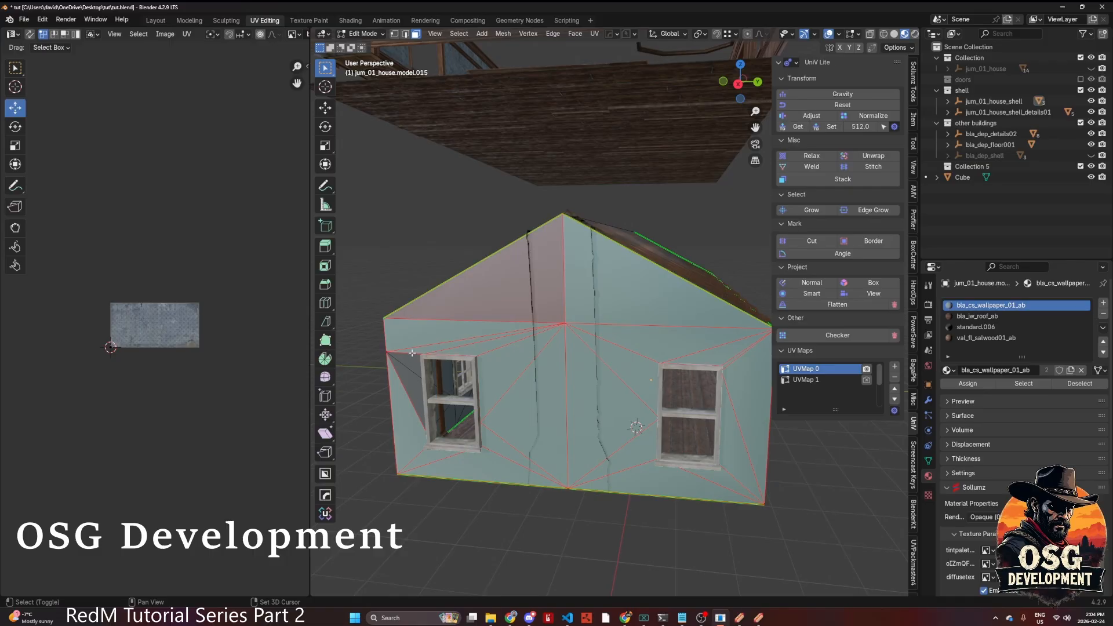
shift+click(411, 385)
key(ctrl+KP_Add)
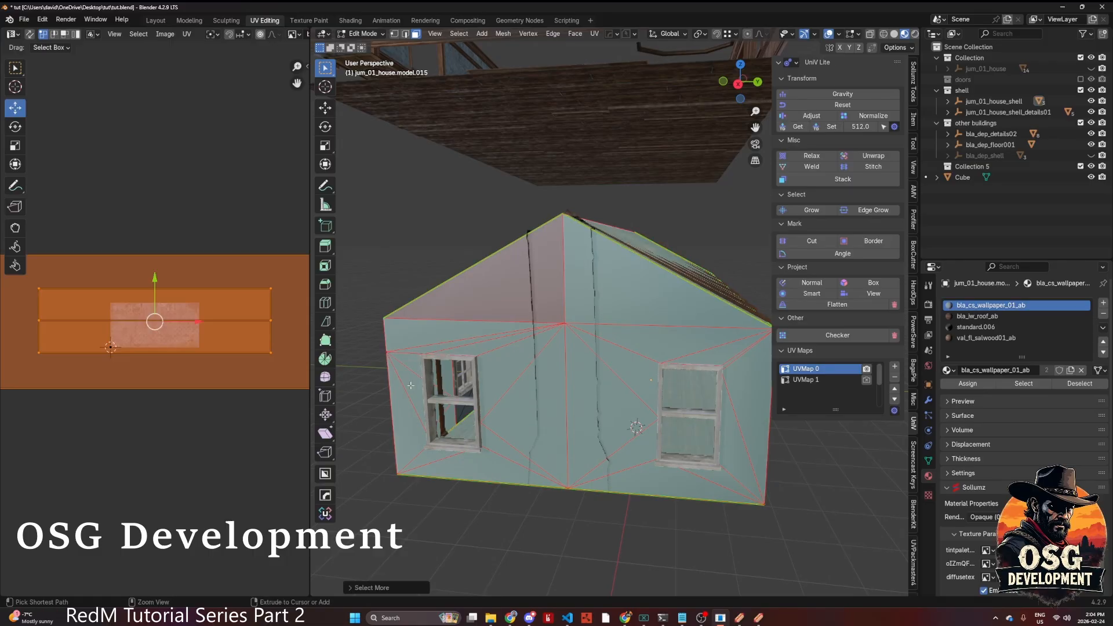
key(ctrl+z)
middle_drag(411, 386, 706, 372)
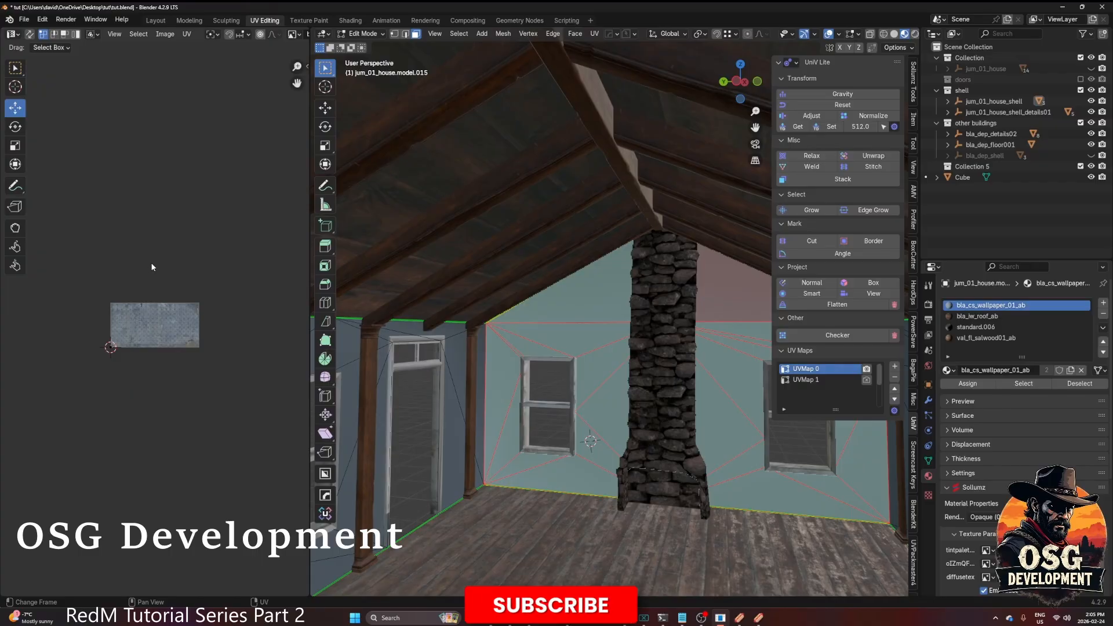
- Project the end wall's UVs by normal, rotate them 90° three times and scale them up well beyond the wallpaper image
click(812, 283)
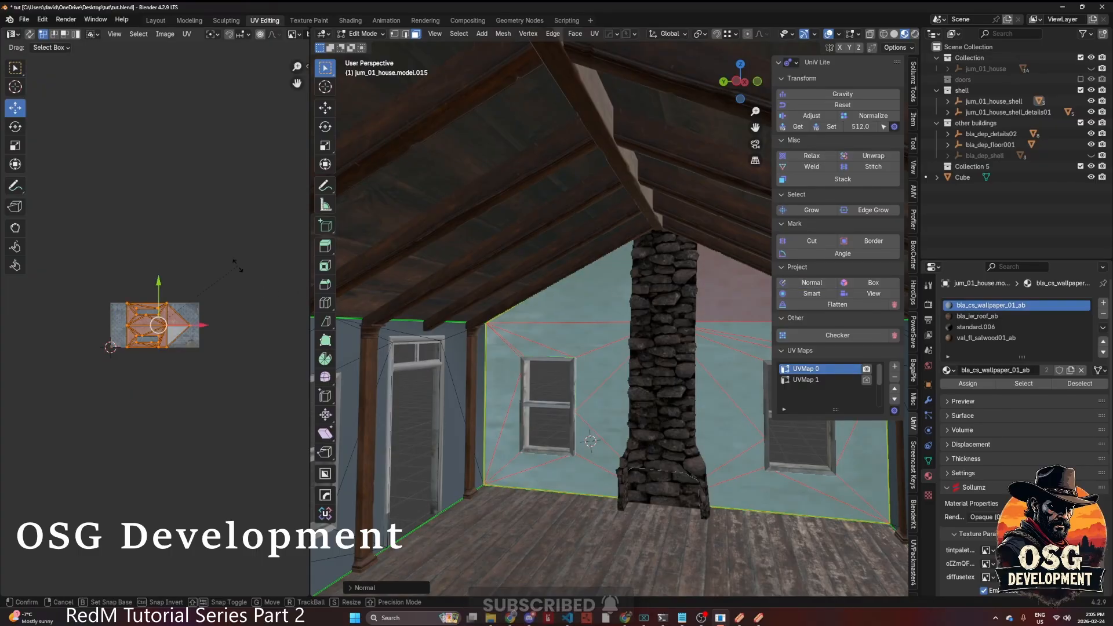
text(r90)
key(Return)
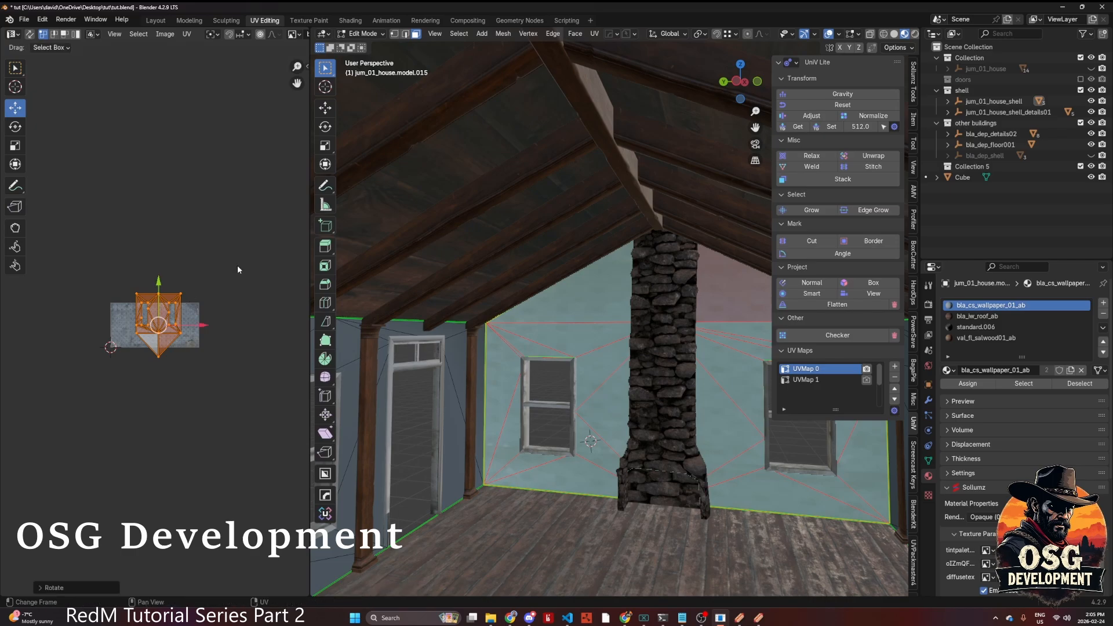
text(r90)
key(Return)
text(r90)
key(Return)
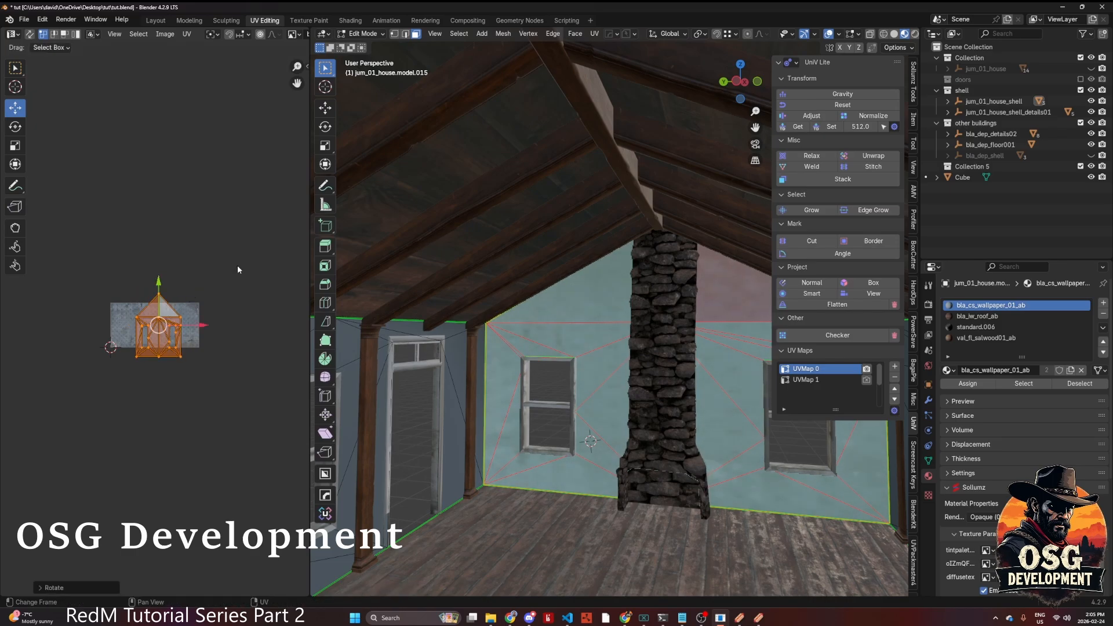
key(s)
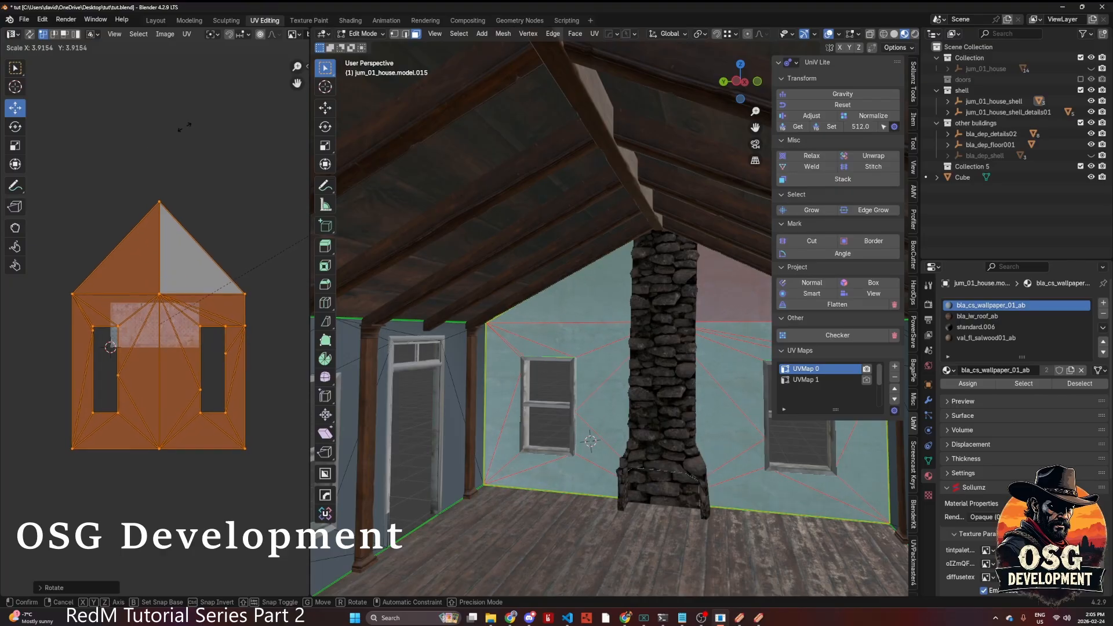
click(244, 106)
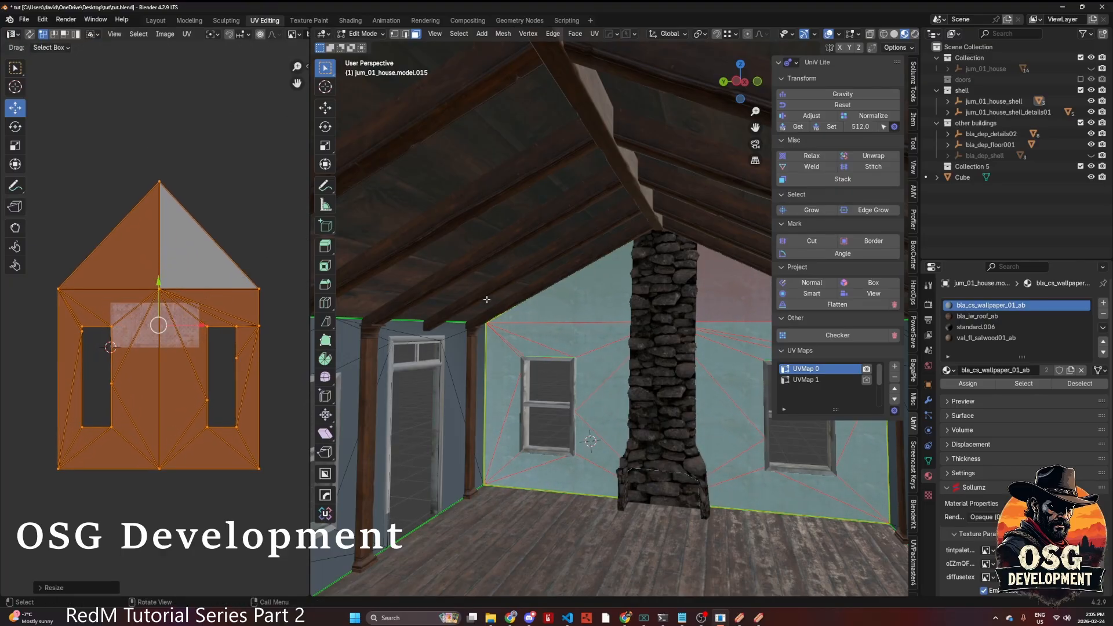
click(473, 369)
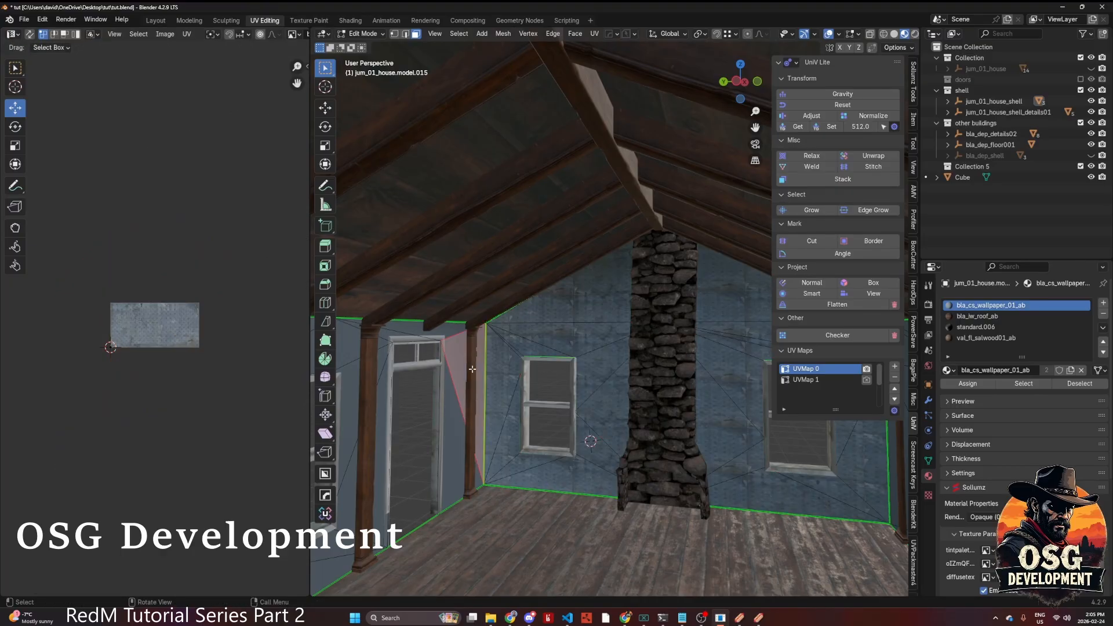
key(KP_Decimal)
scroll(473, 369, down, 5)
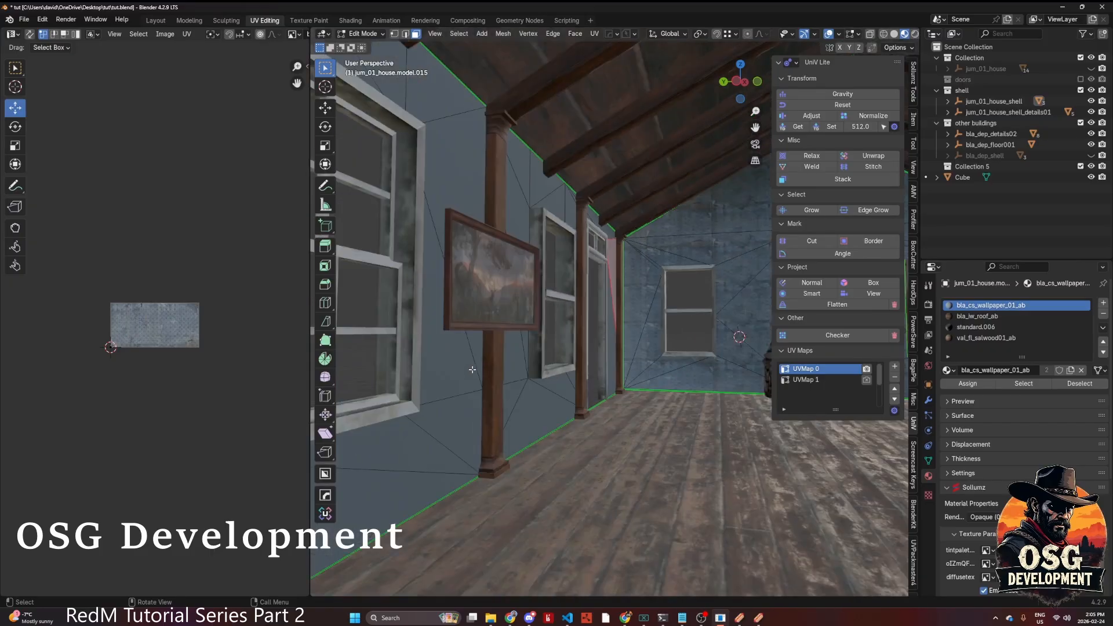
middle_drag(472, 369, 637, 382)
shift+click(625, 339)
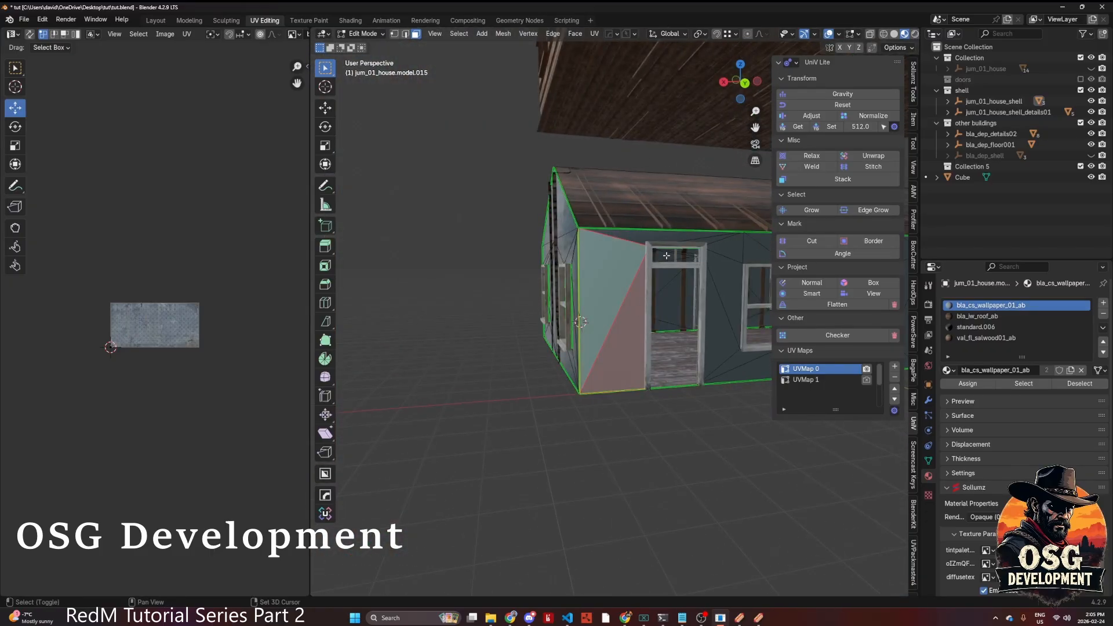
shift+click(645, 235)
shift+click(725, 273)
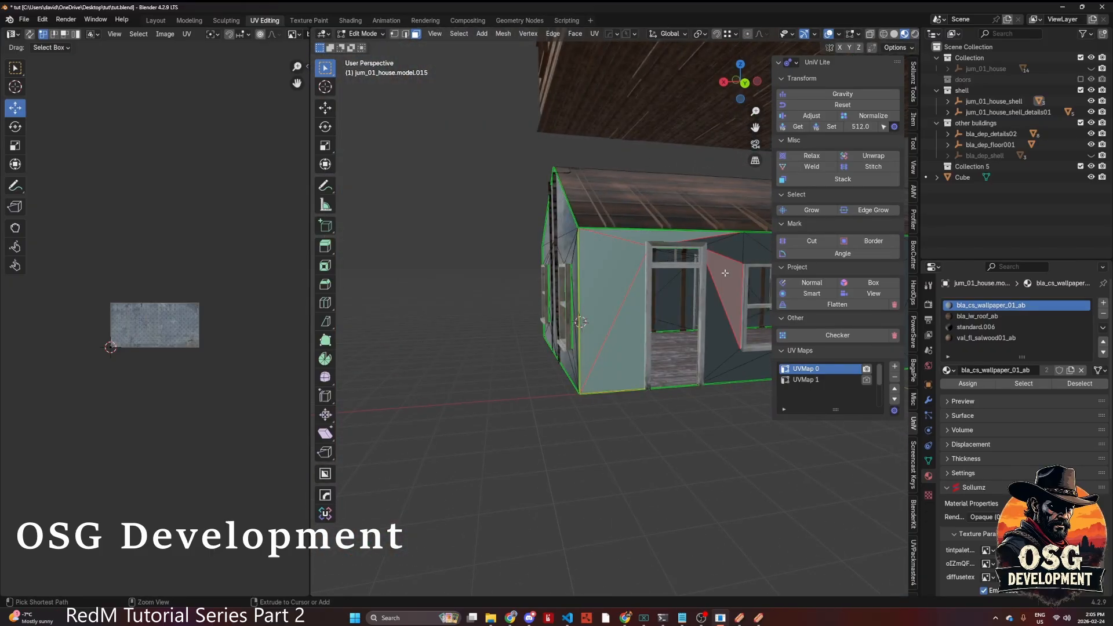
key(ctrl+KP_Add)
key(ctrl+KP_Add)
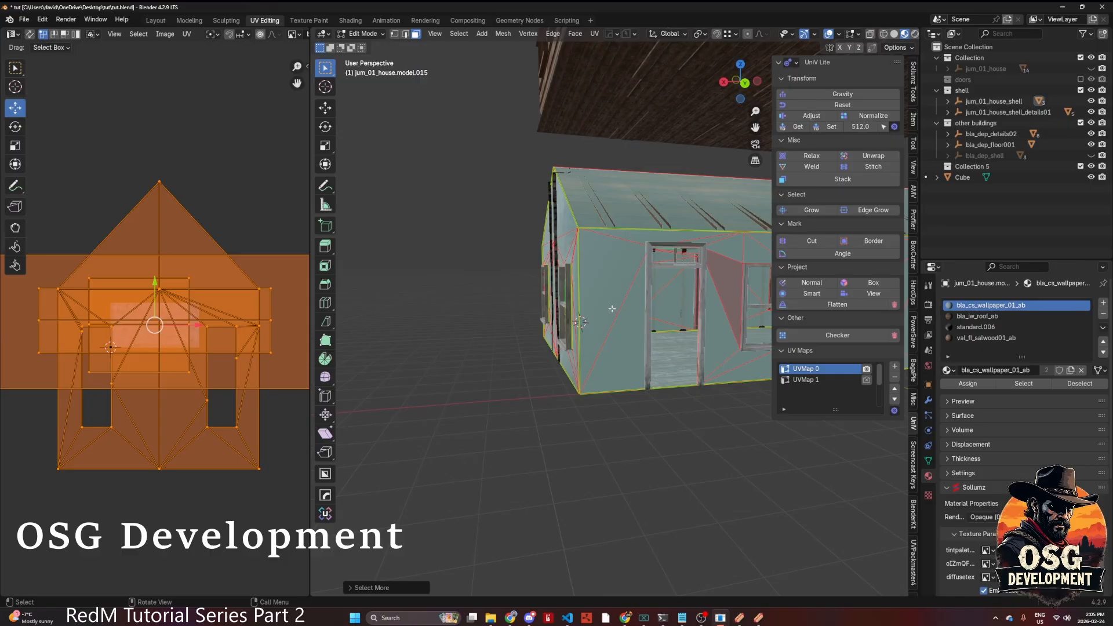
- Select the long side wall's faces around the first door, below the first window and between the two windows
click(613, 298)
shift+click(646, 239)
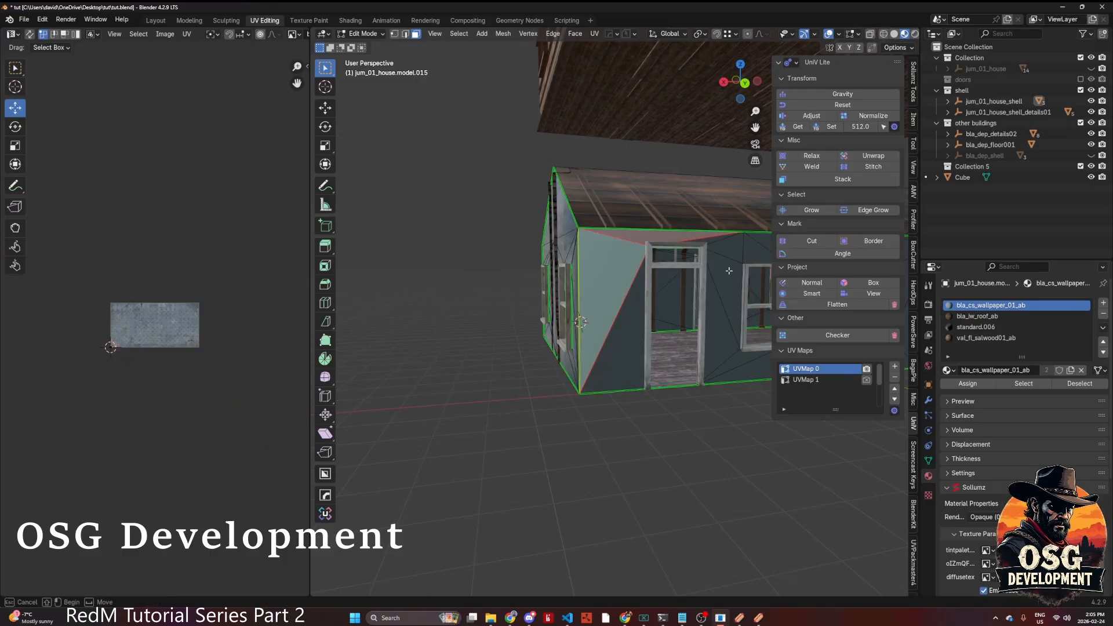
drag(710, 241, 737, 285)
shift+drag(633, 339, 636, 351)
shift+middle_drag(629, 359, 416, 371)
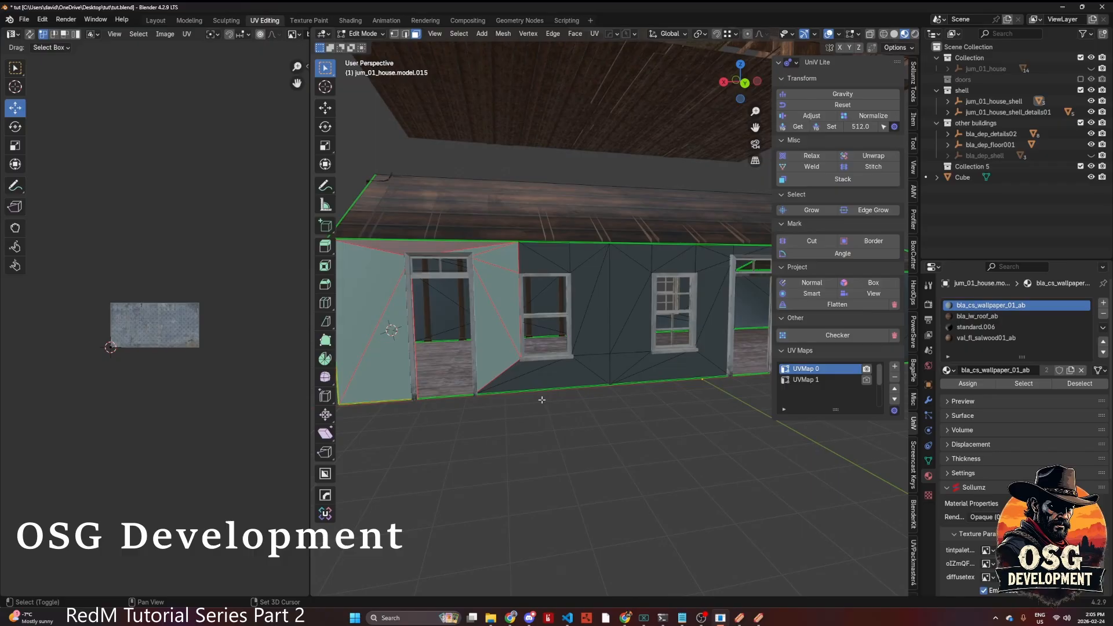
shift+click(515, 371)
shift+drag(578, 312, 638, 370)
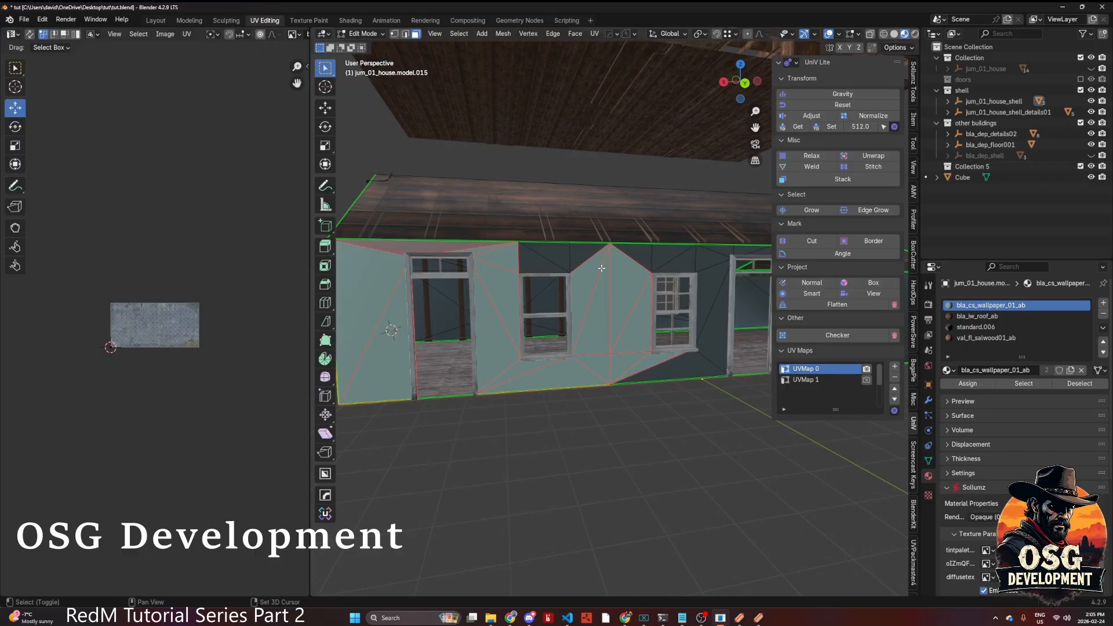
- Add the faces above both windows and the remaining faces around the second window up to the second door
shift+click(554, 254)
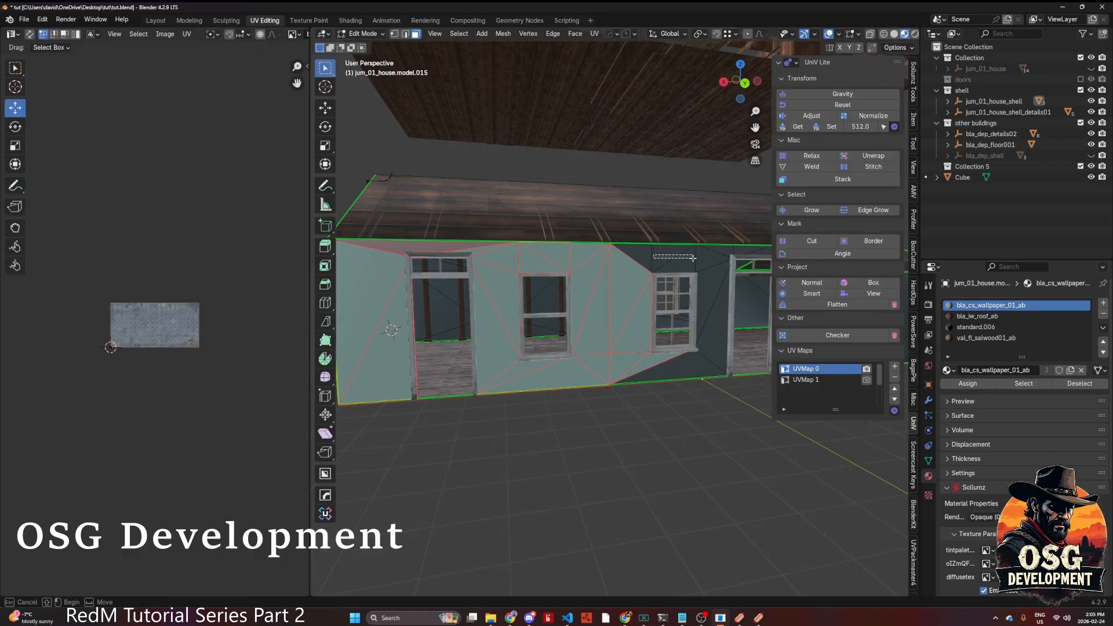
shift+click(648, 261)
shift+drag(649, 262, 651, 262)
shift+drag(703, 257, 721, 336)
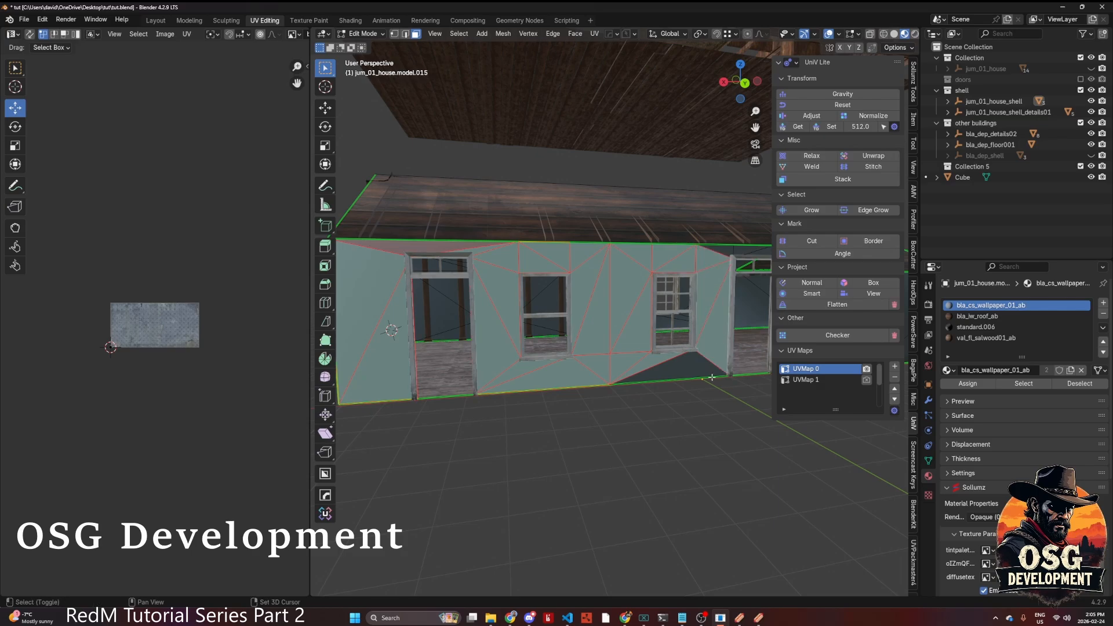
shift+drag(695, 373, 682, 371)
shift+middle_drag(682, 371, 487, 429)
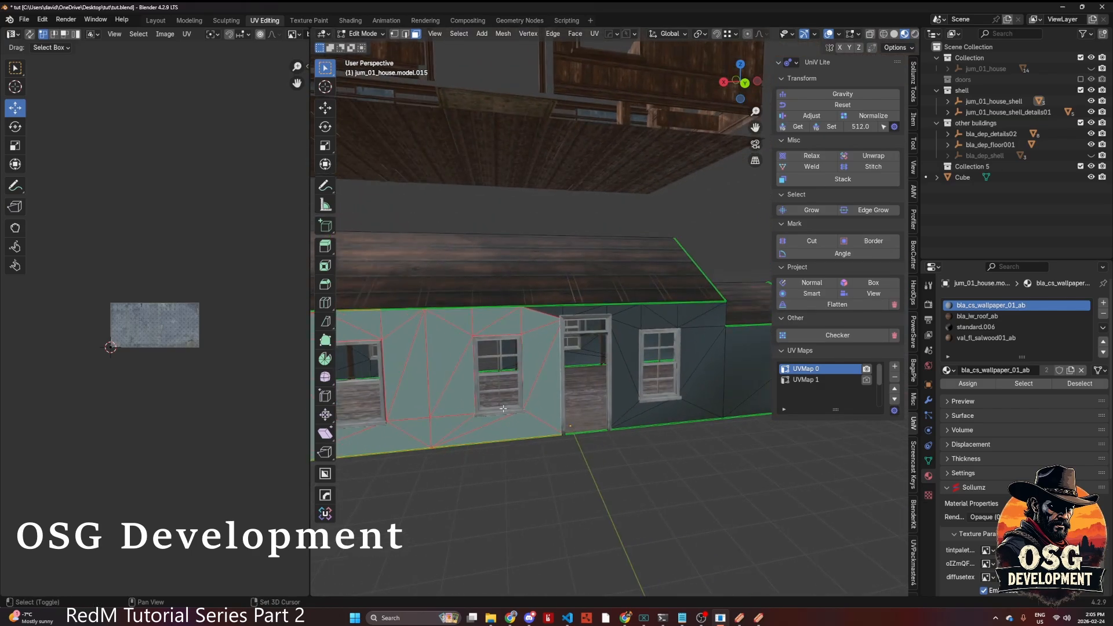
- Extend the side wall selection past the second door and its neighbouring window, and deselect the floor
shift+drag(548, 303, 644, 418)
ctrl+click(587, 401)
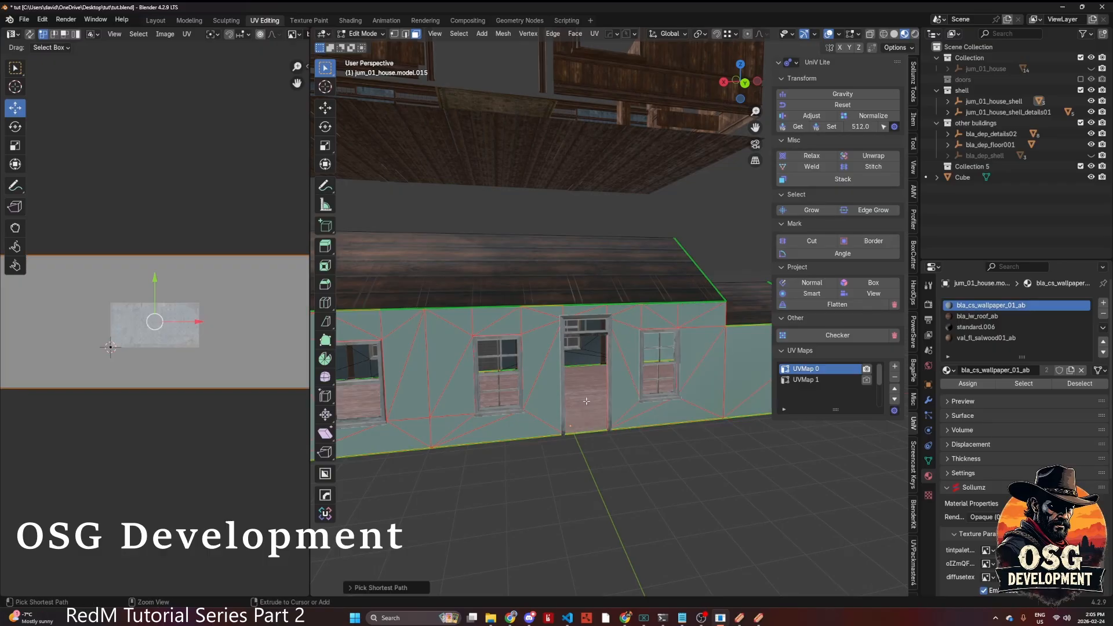
shift+click(593, 410)
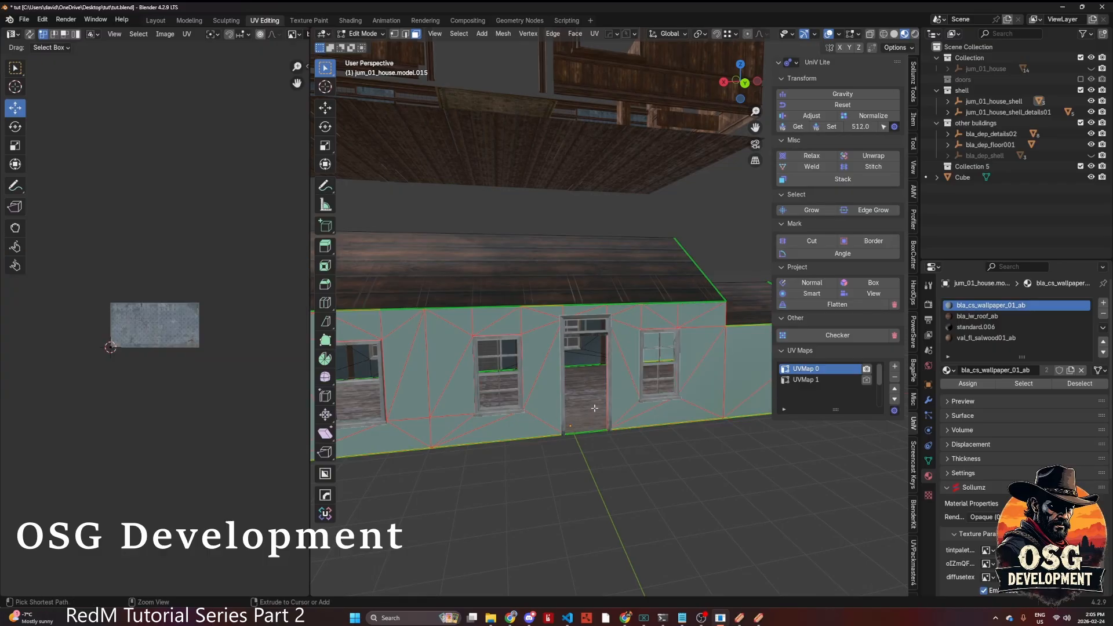
- Check the long side wall's selection from inside the house and project its UVs by normal
middle_drag(652, 364, 690, 368)
scroll(691, 368, up, 4)
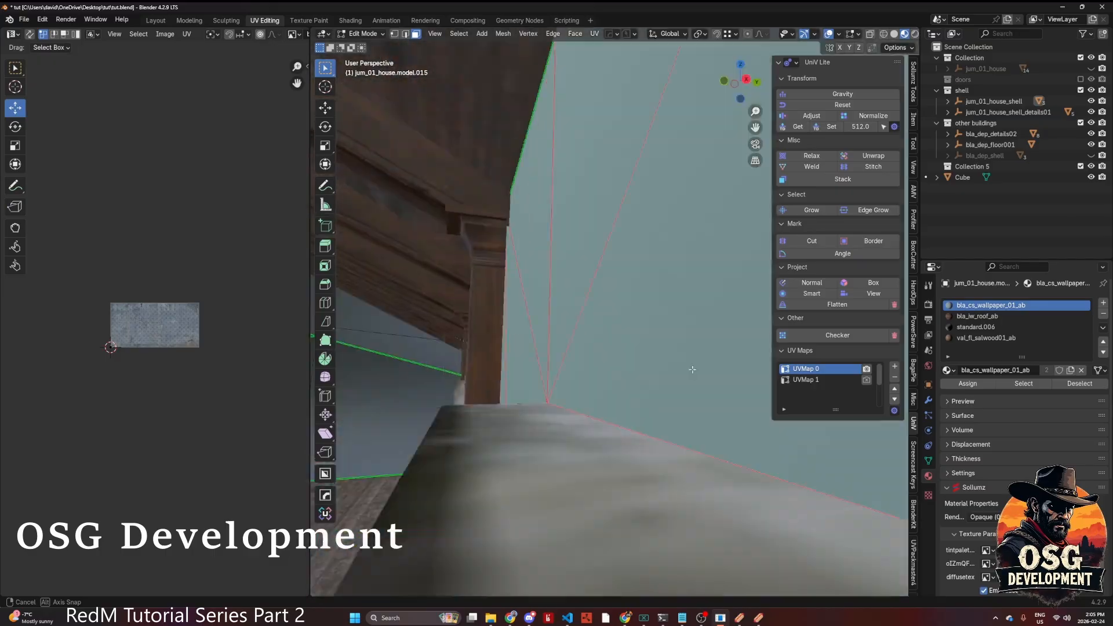
scroll(509, 402, down, 2)
middle_drag(509, 401, 393, 398)
shift+click(415, 401)
scroll(393, 398, down, 5)
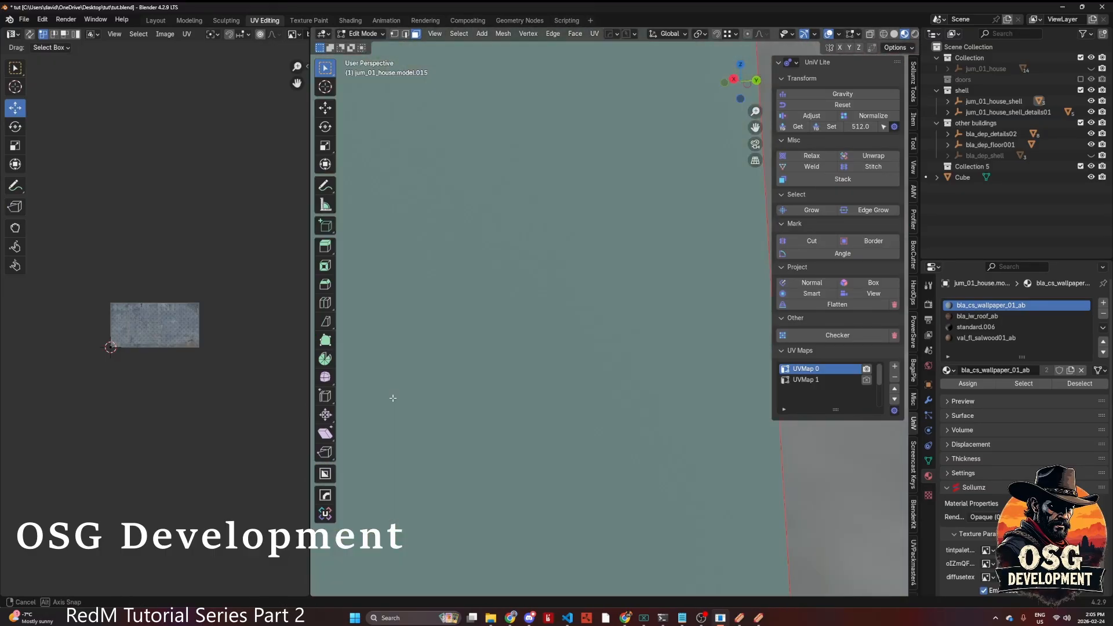
scroll(393, 398, down, 3)
middle_drag(473, 382, 554, 380)
scroll(455, 393, up, 4)
scroll(454, 375, up, 3)
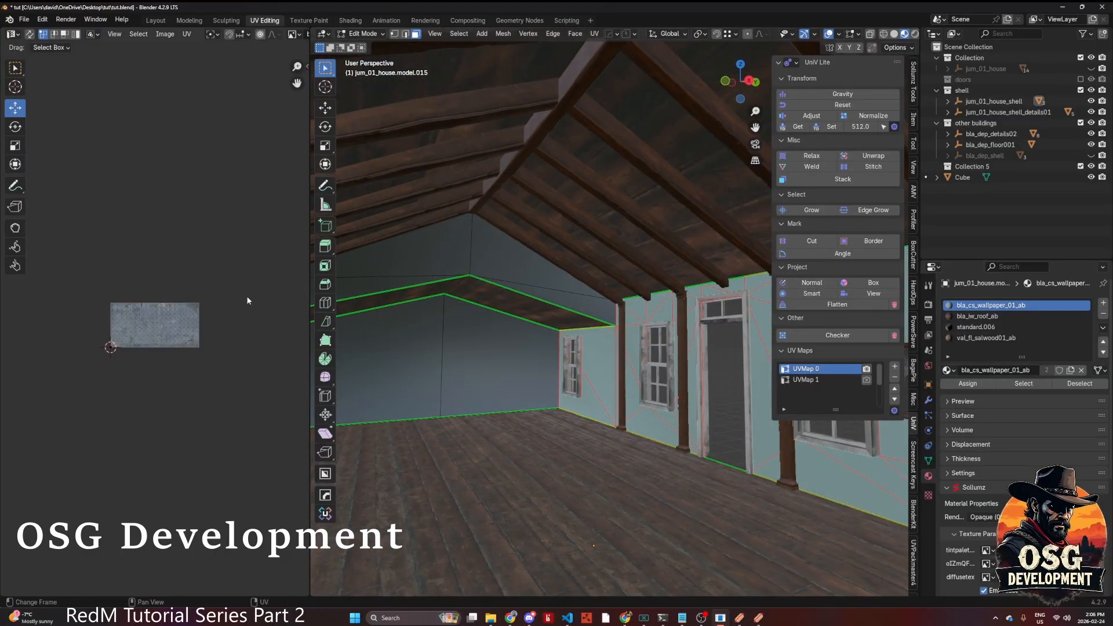
key(a)
click(813, 285)
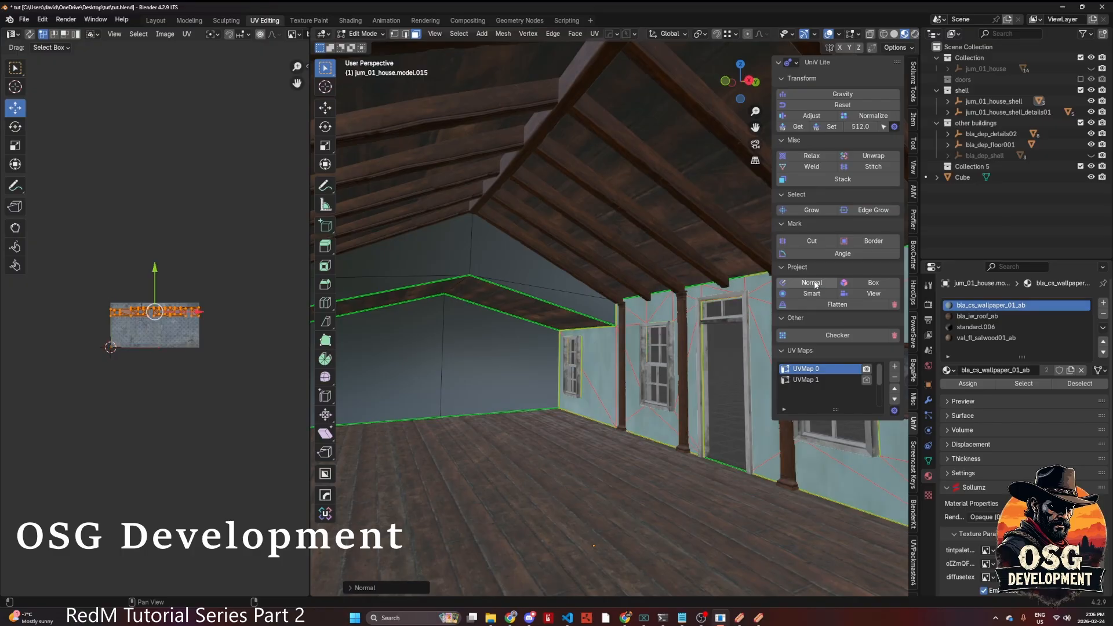
- Scale the long side wall's UVs up about five times, lower them onto the wallpaper texture and enlarge them slightly to span its height
key(s)
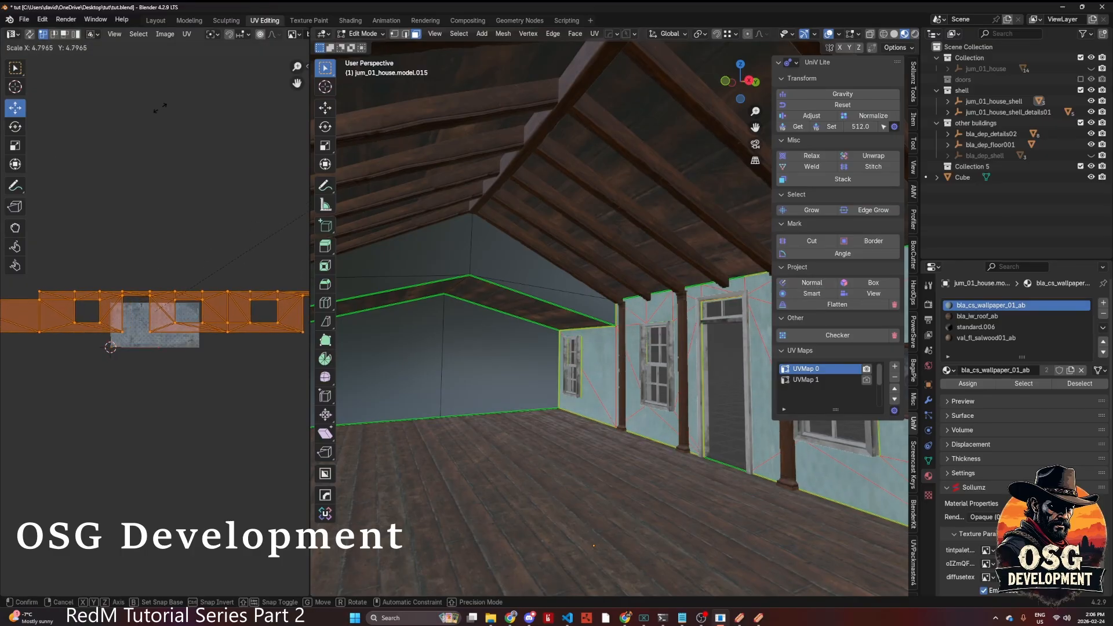
click(183, 106)
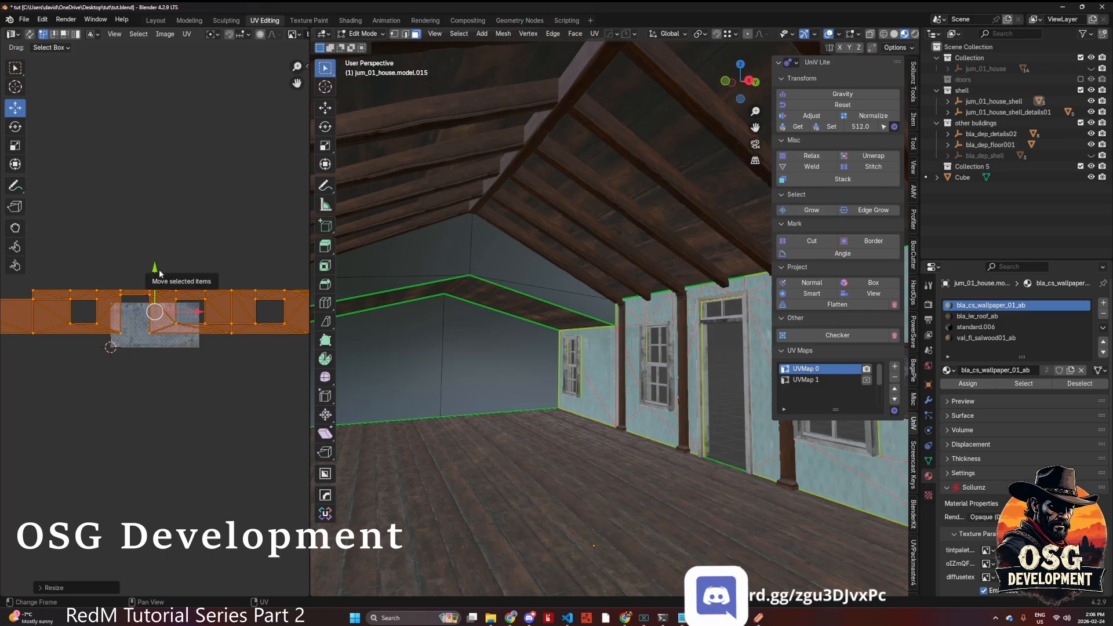
drag(162, 272, 161, 288)
key(s)
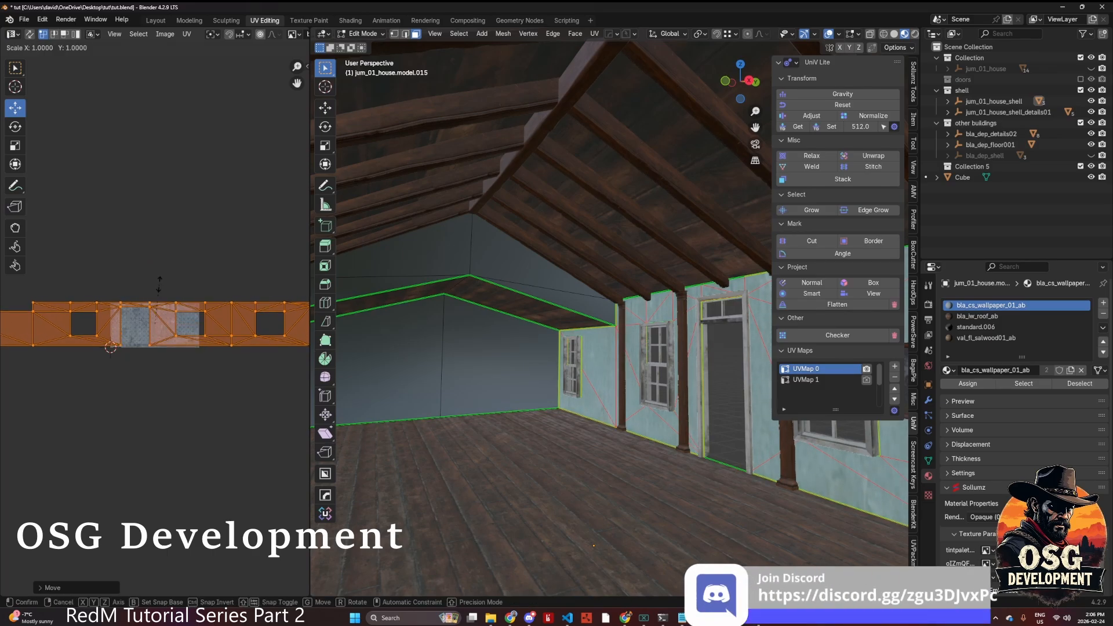
click(171, 279)
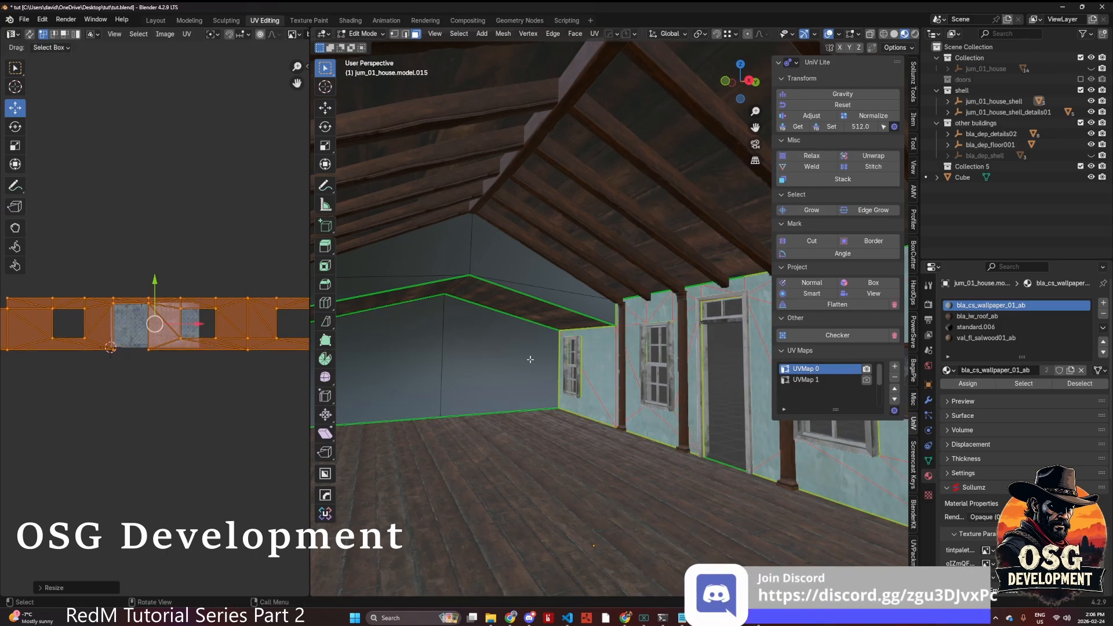
- Select the end wall's lower faces and the gable faces above the beam, and project their UVs by normal
click(464, 360)
shift+click(413, 362)
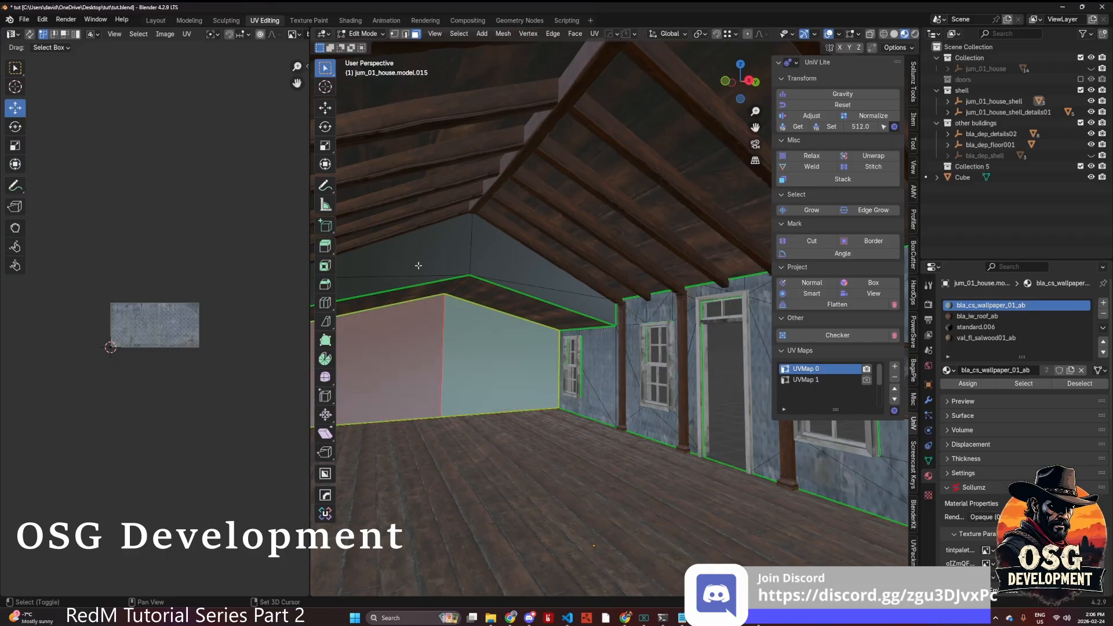
shift+click(418, 266)
shift+click(530, 270)
shift+click(563, 299)
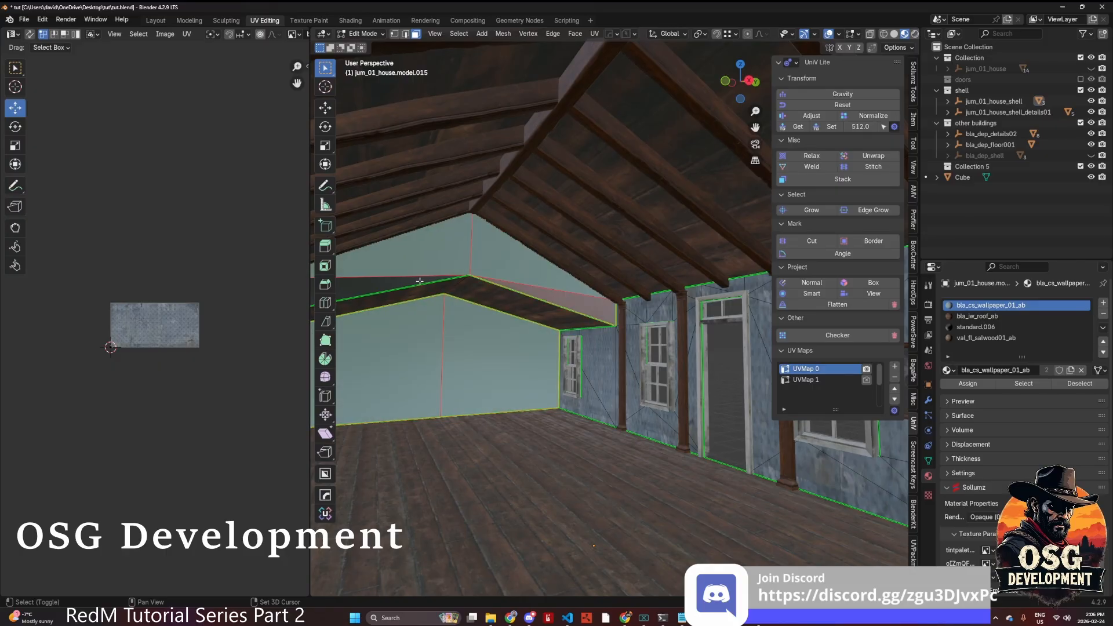
shift+click(451, 282)
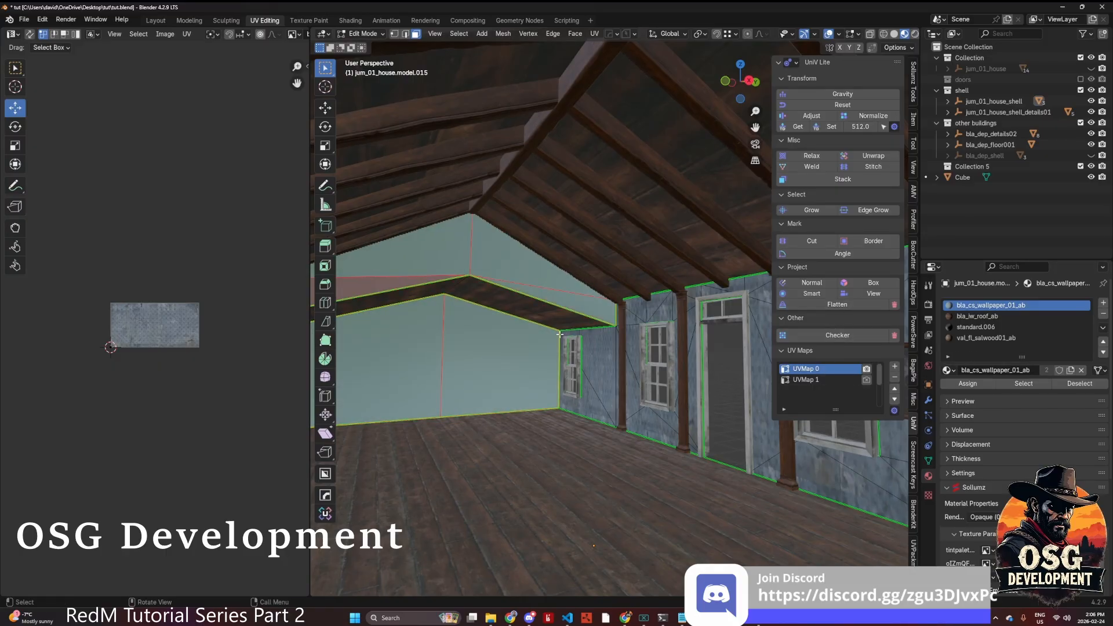
click(812, 283)
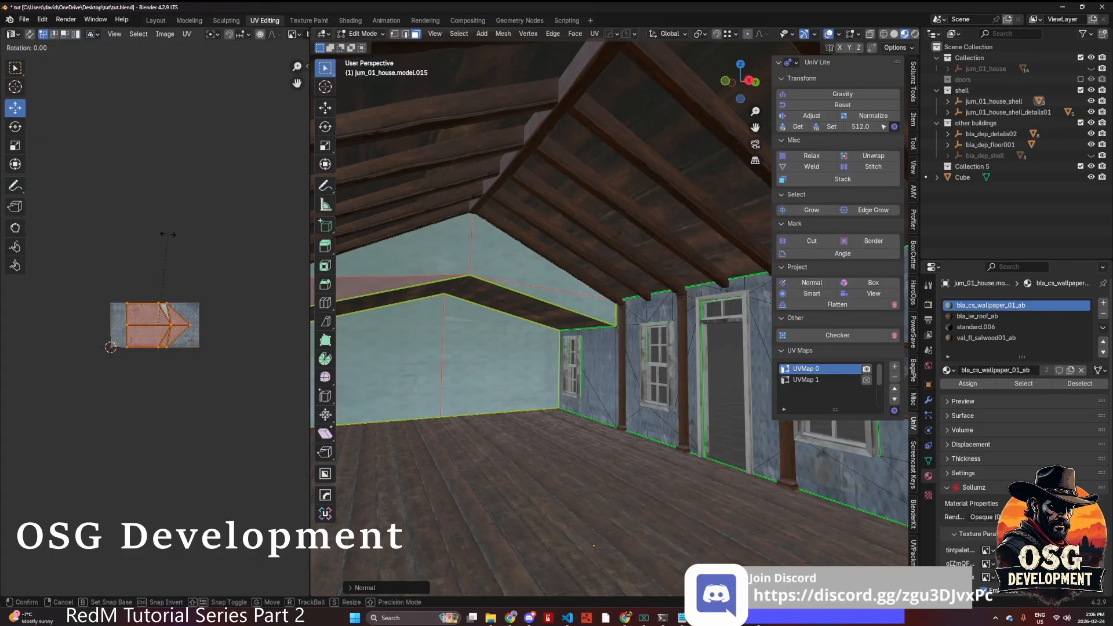
- Rotate the end wall's UVs in 90° turns until the gable points up, and scale them up about three times
key(r)
key(9)
key(0)
key(Return)
key(r)
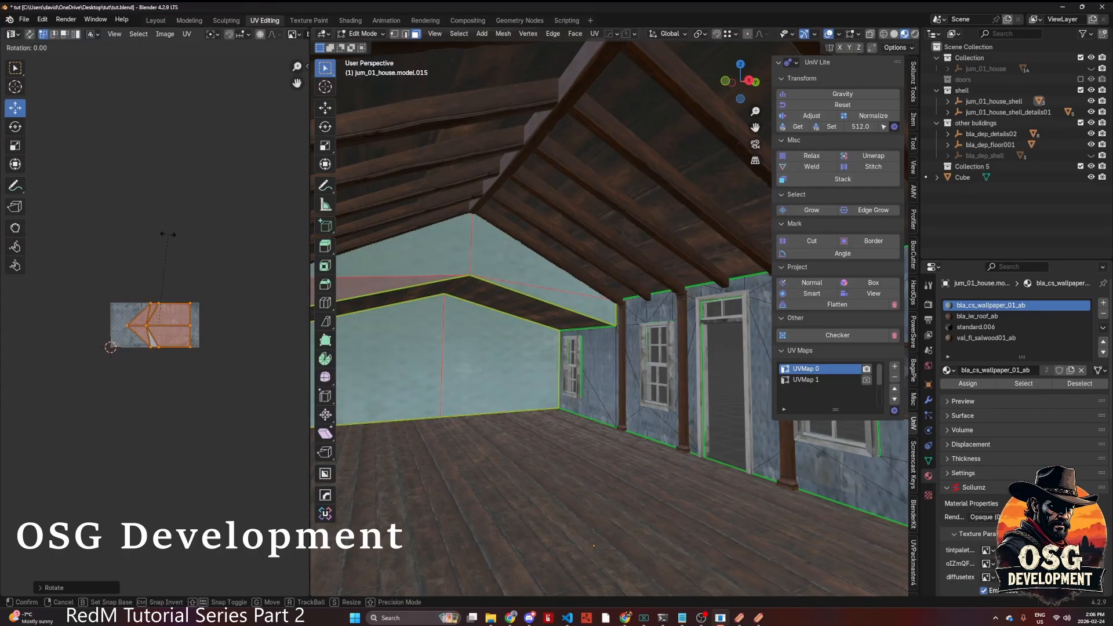
key(9)
key(0)
key(Return)
key(s)
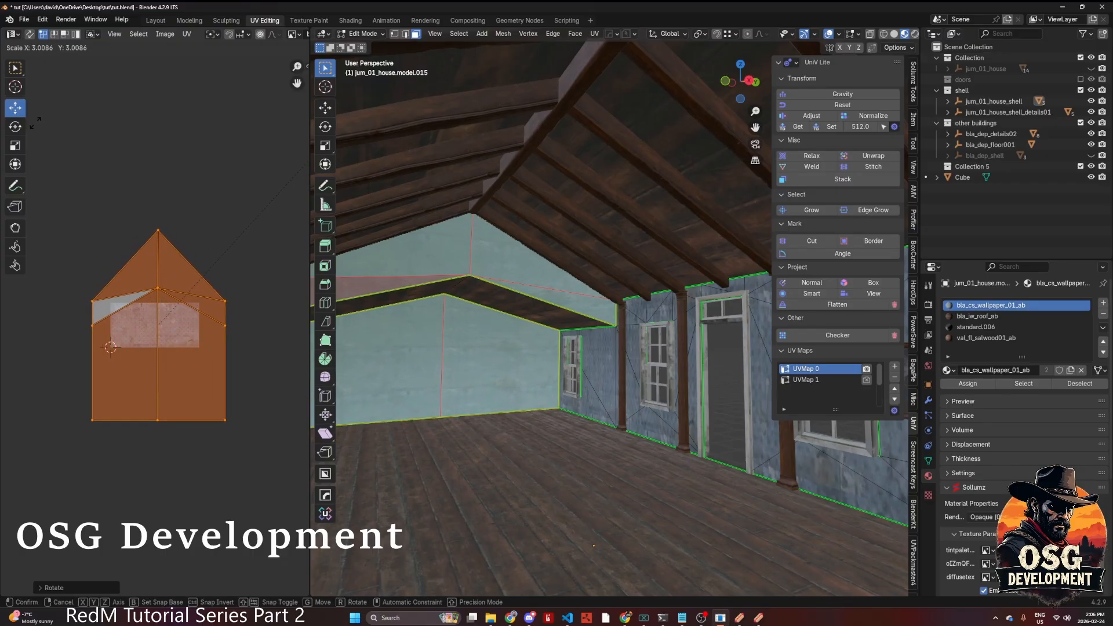
key(Return)
click(430, 351)
- Select the opposite long wall's faces from the end window past the single portrait to above the next window
middle_drag(506, 367, 477, 348)
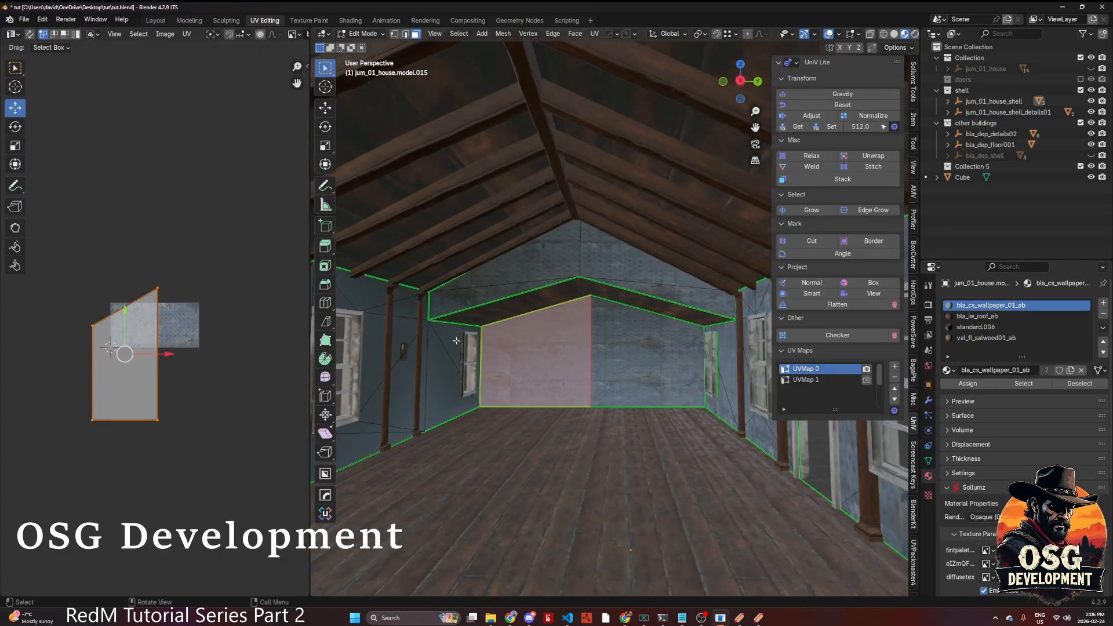
click(456, 341)
key(KP_Decimal)
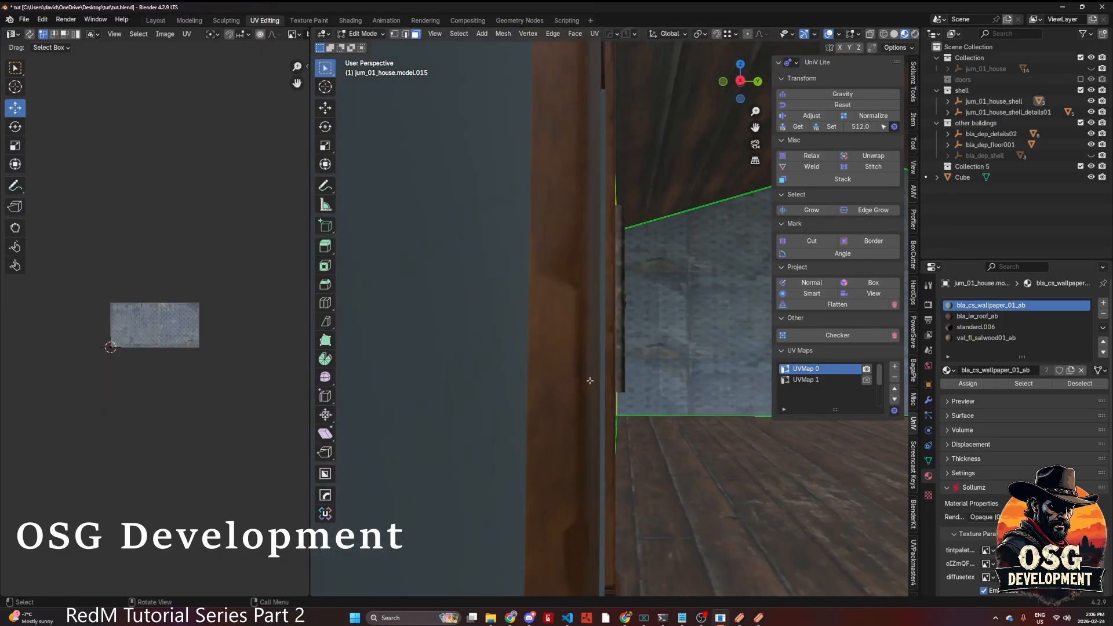
middle_drag(591, 381, 517, 406)
shift+click(448, 365)
shift+middle_drag(447, 362, 606, 378)
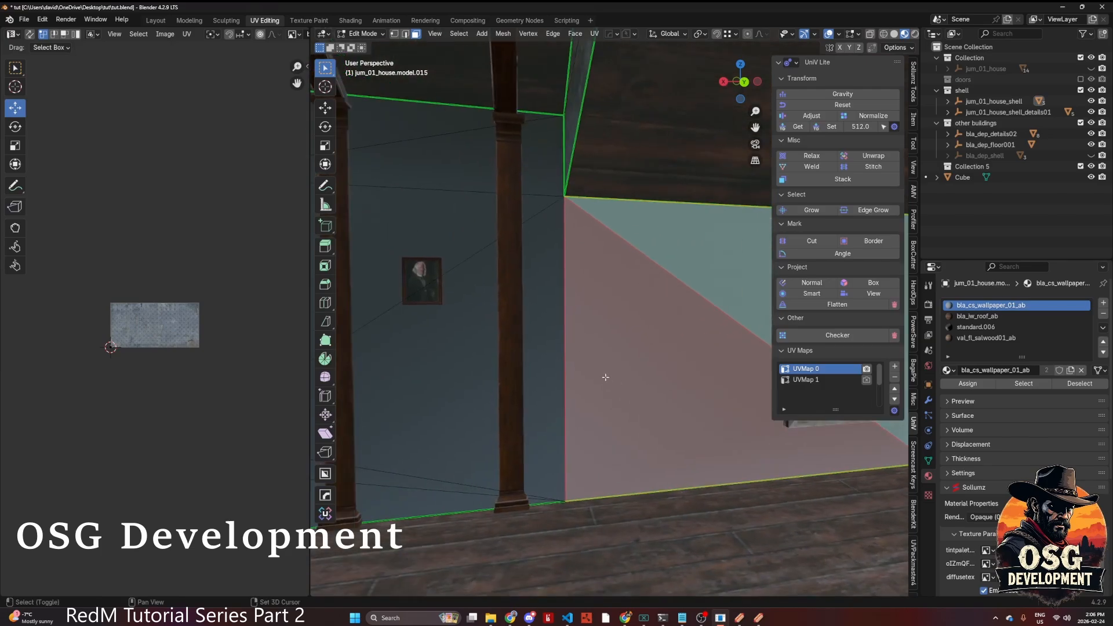
shift+click(554, 302)
shift+click(495, 216)
shift+click(438, 179)
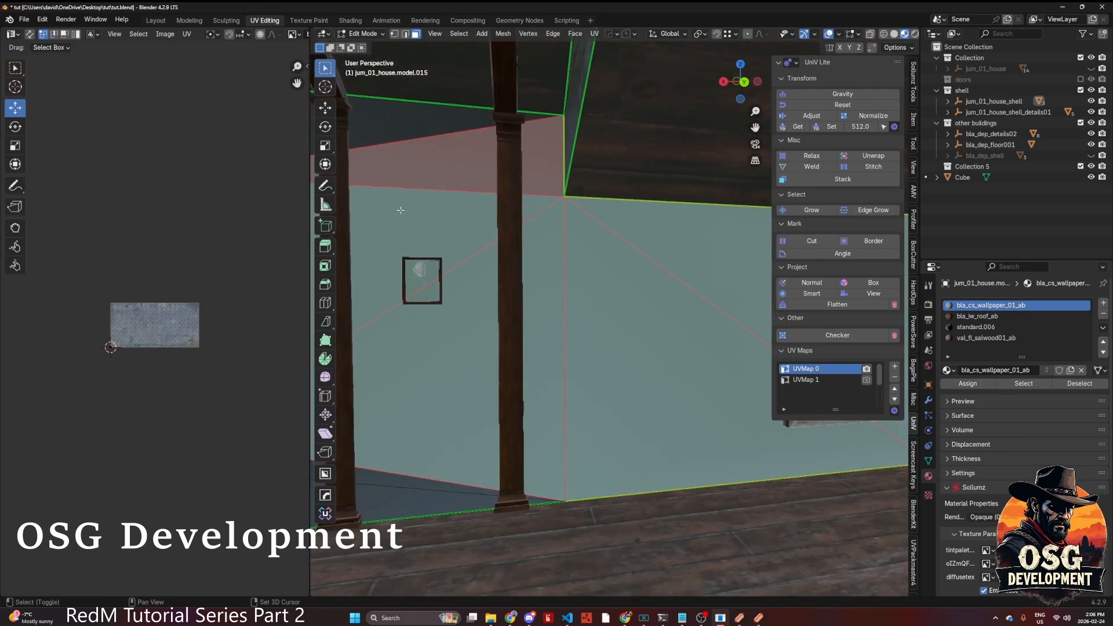
shift+middle_drag(401, 211, 580, 216)
shift+click(501, 152)
shift+middle_drag(388, 156, 670, 171)
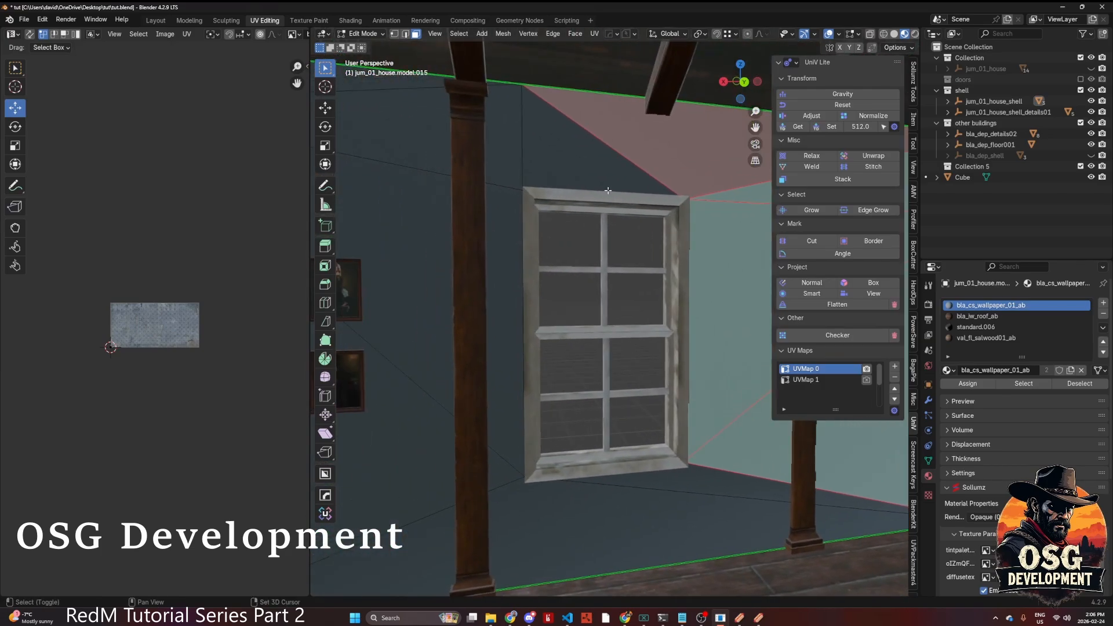
- Add the faces above and below that window and around the two framed pictures to the wall selection
shift+click(555, 156)
shift+click(416, 147)
shift+middle_drag(367, 200, 499, 212)
shift+click(427, 250)
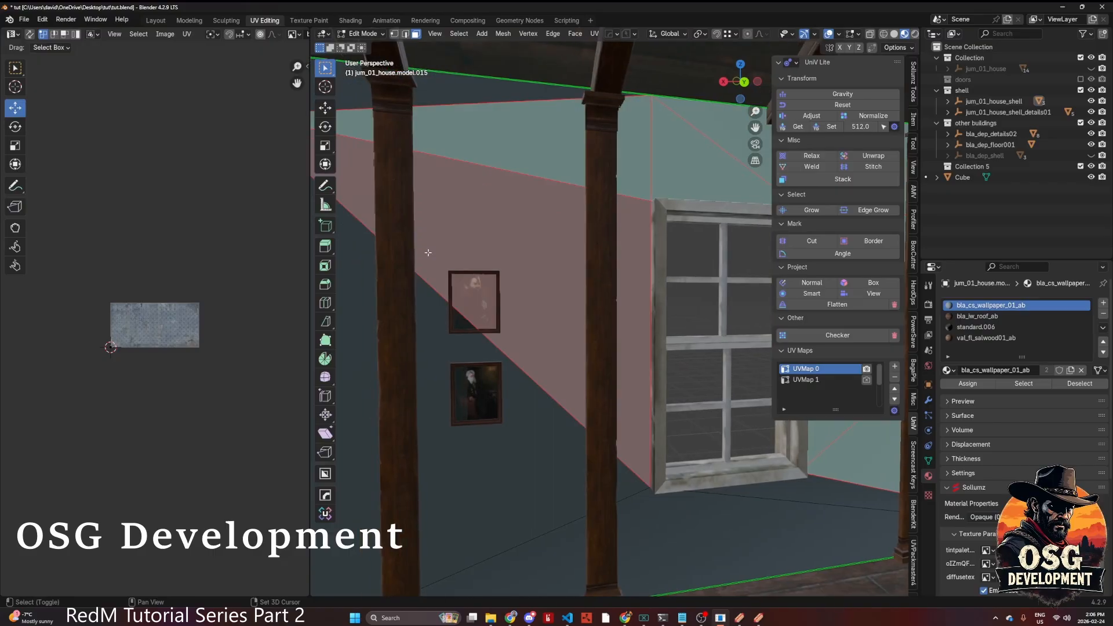
shift+click(370, 340)
shift+click(771, 563)
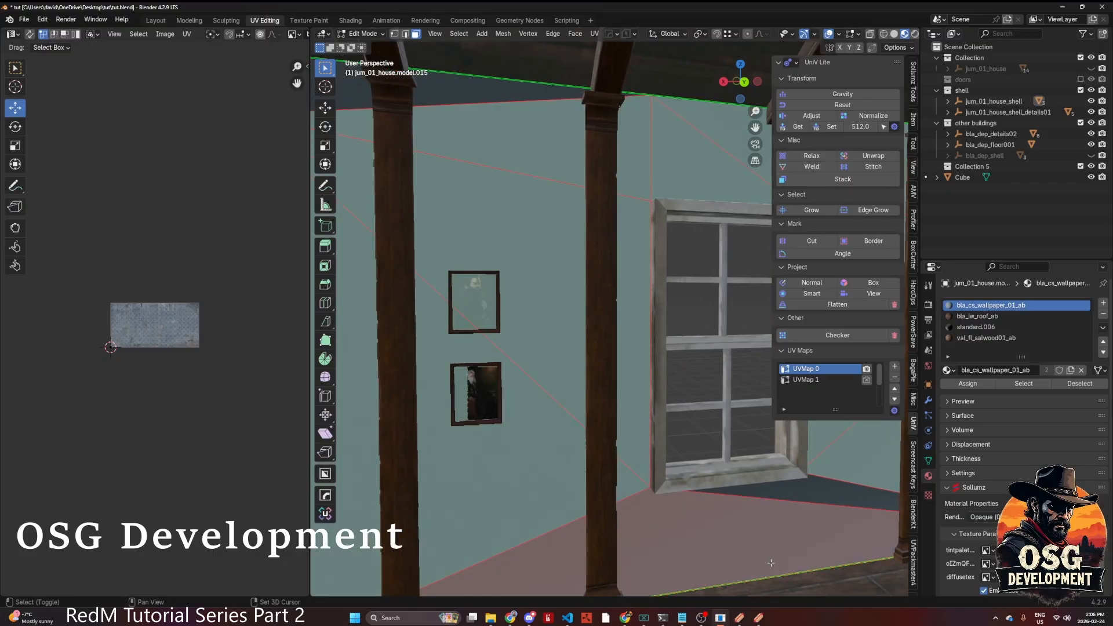
scroll(754, 463, down, 5)
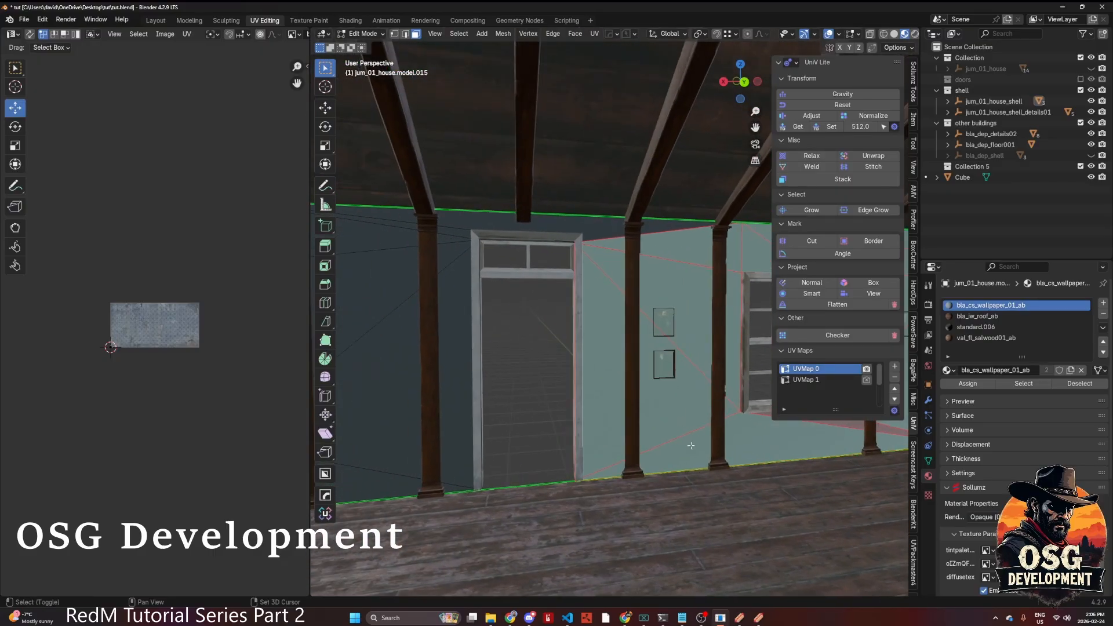
- Extend the wall selection over the door and around the remaining window to the far corner of the room
shift+click(601, 223)
shift+click(457, 248)
shift+drag(465, 225, 447, 315)
middle_drag(425, 334, 574, 327)
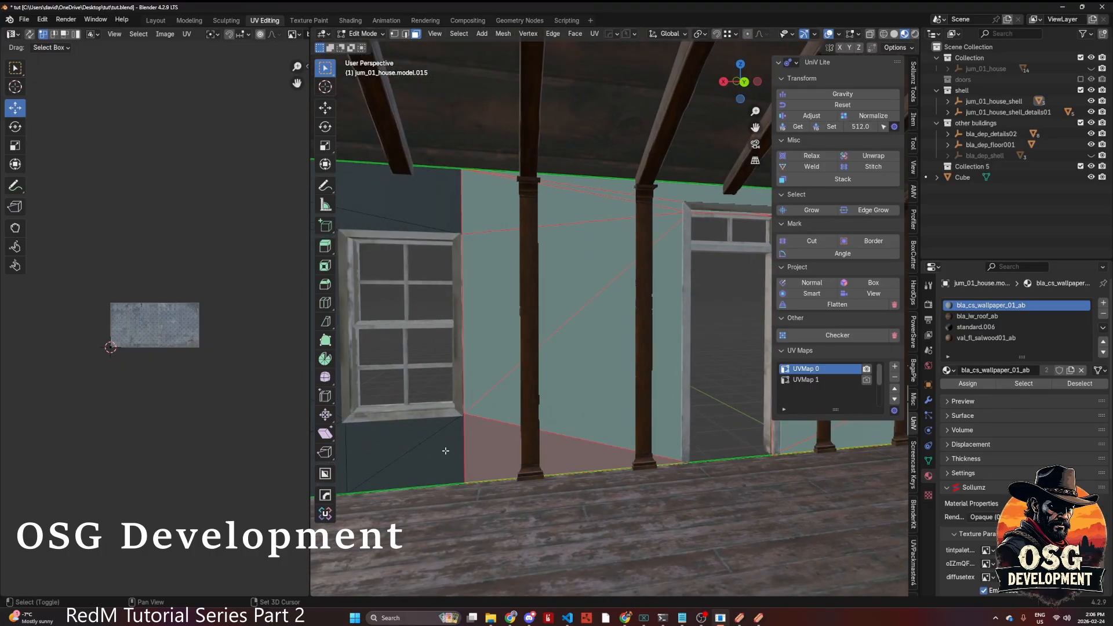
middle_drag(427, 447, 474, 433)
shift+drag(474, 434, 471, 270)
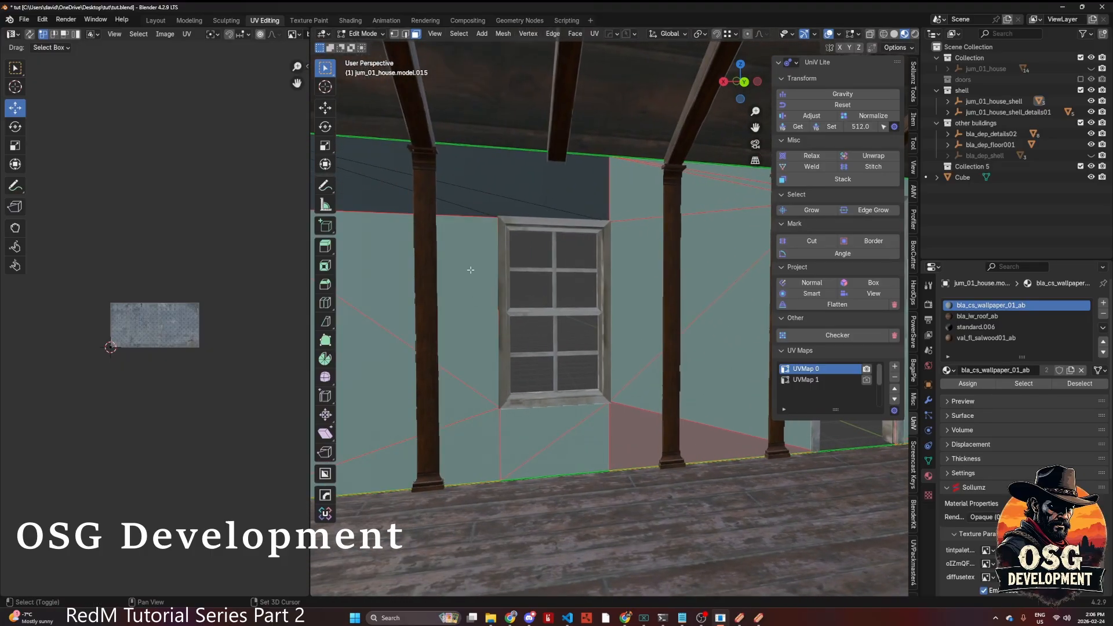
shift+drag(480, 181, 466, 226)
middle_drag(482, 216, 492, 247)
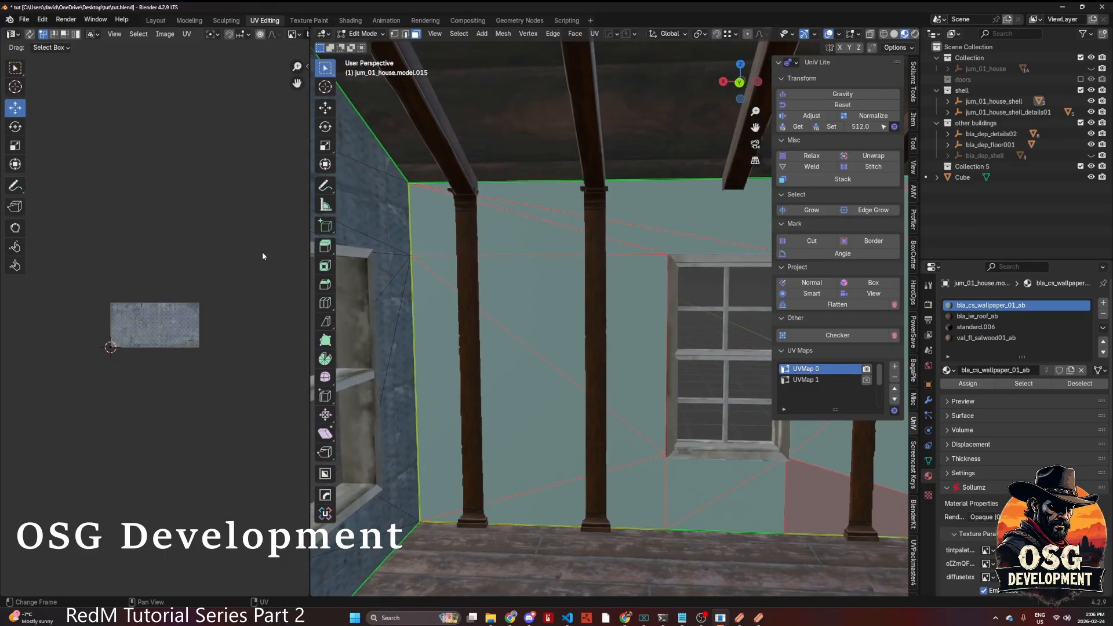
- Project the opposite long wall's UVs by normal and scale them up to more than three times their size
key(a)
click(811, 283)
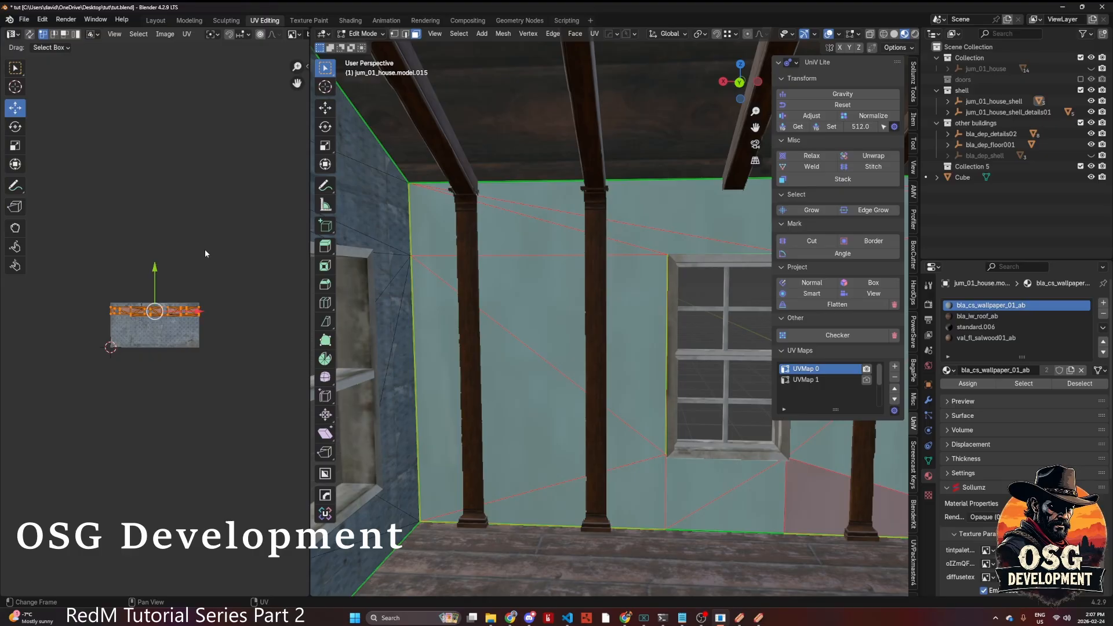
key(s)
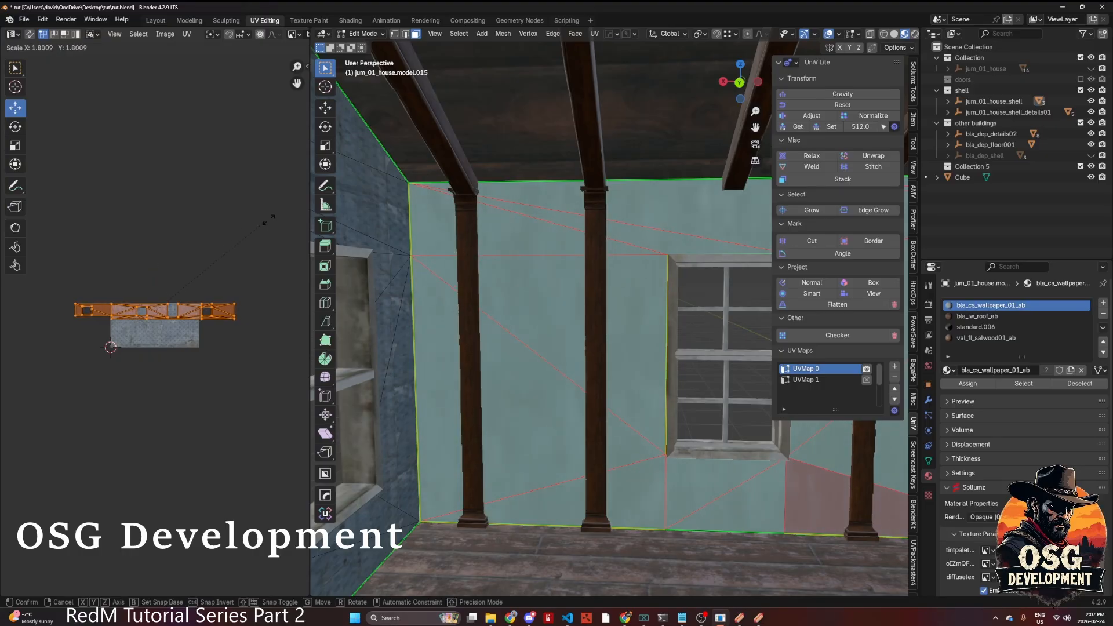
click(70, 172)
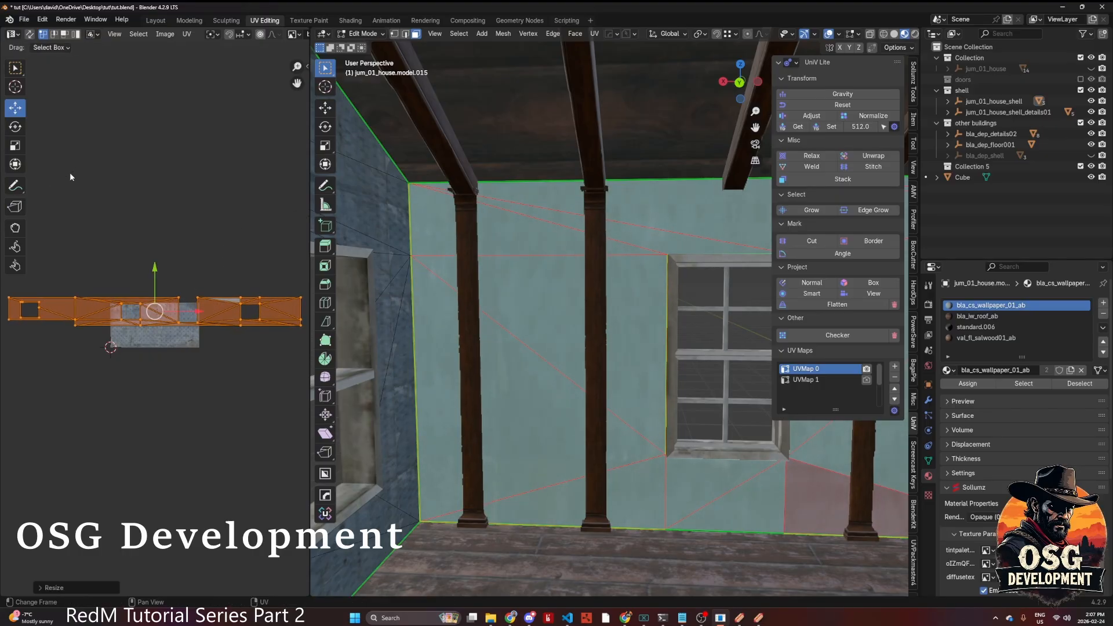
- Rotate the opposite wall's UVs 180°, then enlarge and lower them to cover the wallpaper texture's full height
text(r180)
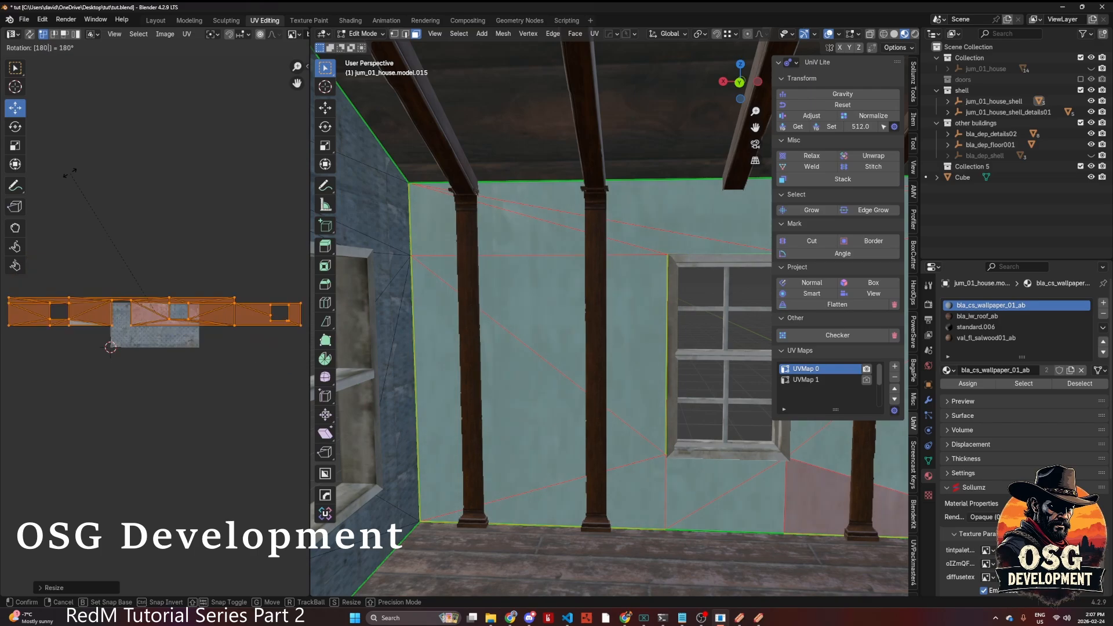
key(Return)
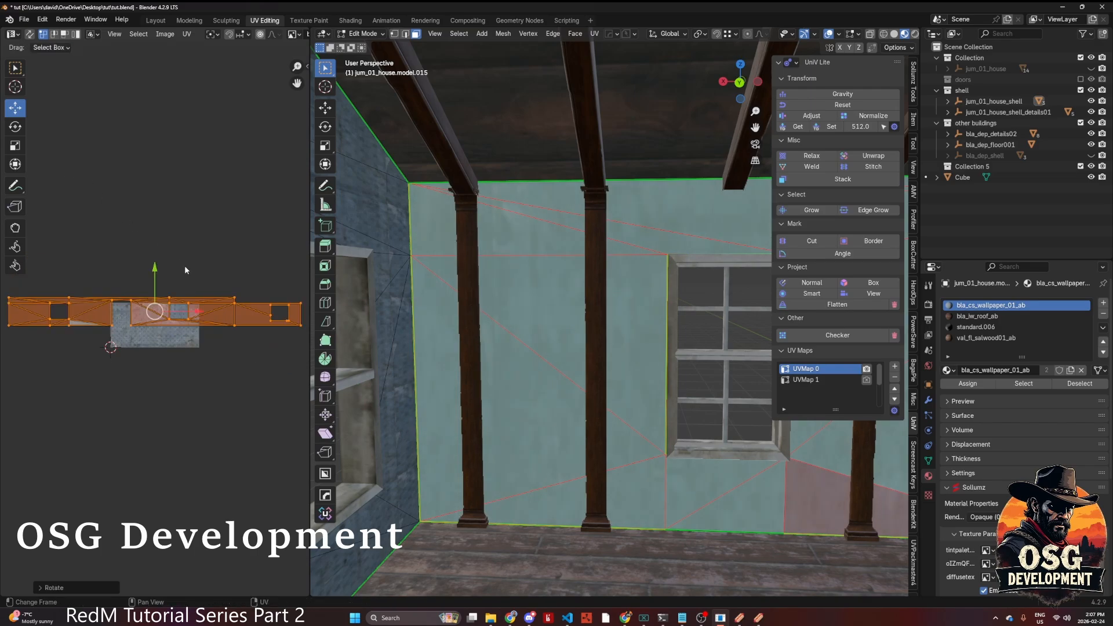
key(s)
click(155, 267)
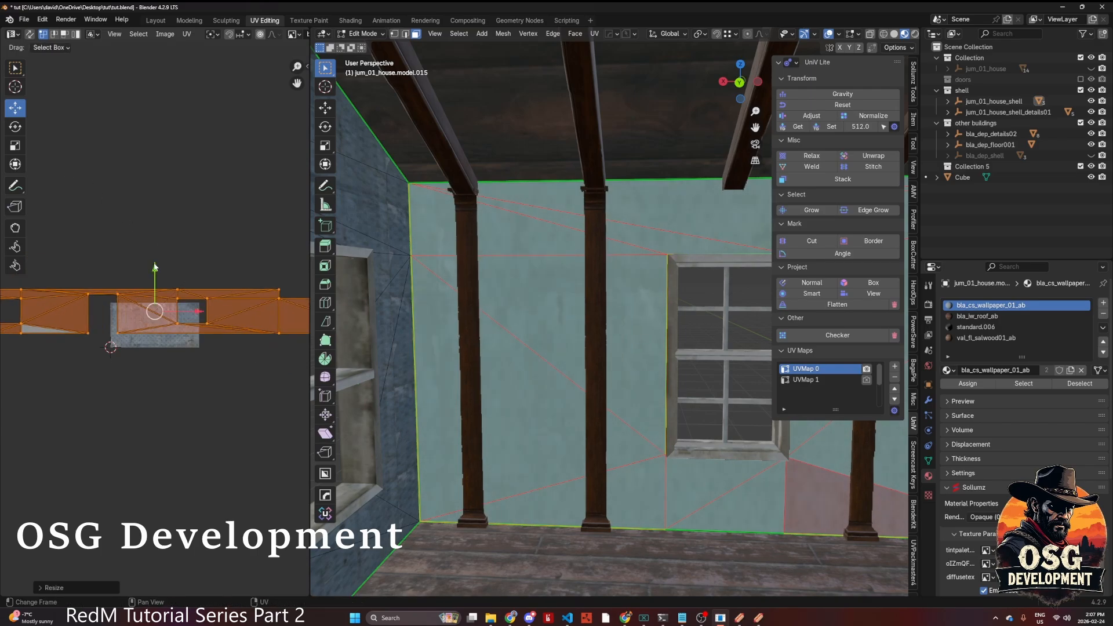
drag(155, 266, 159, 284)
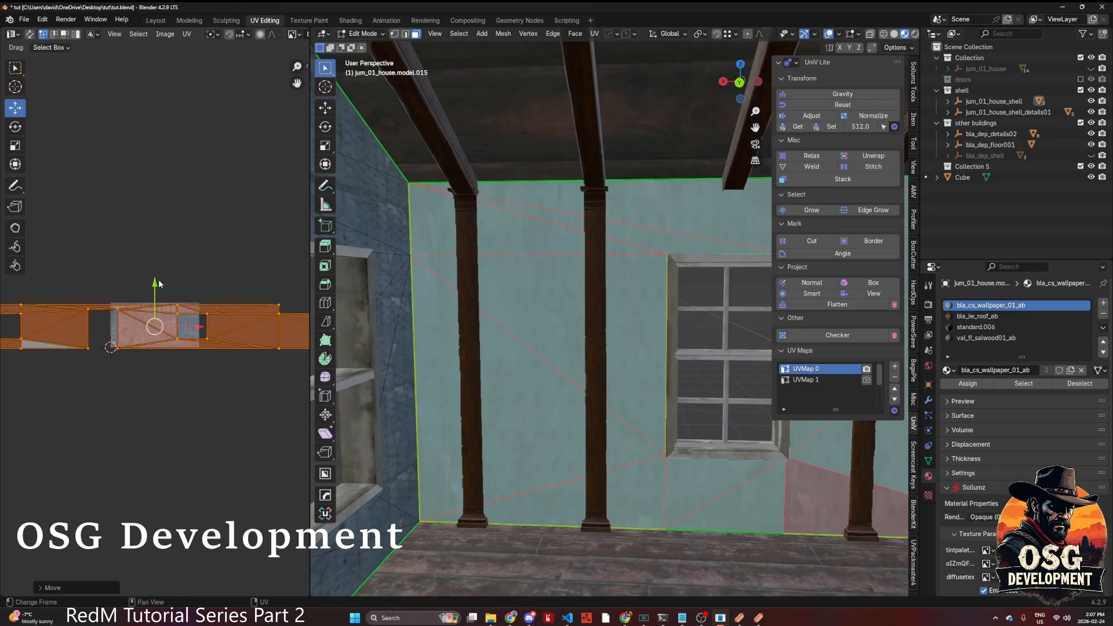
key(s)
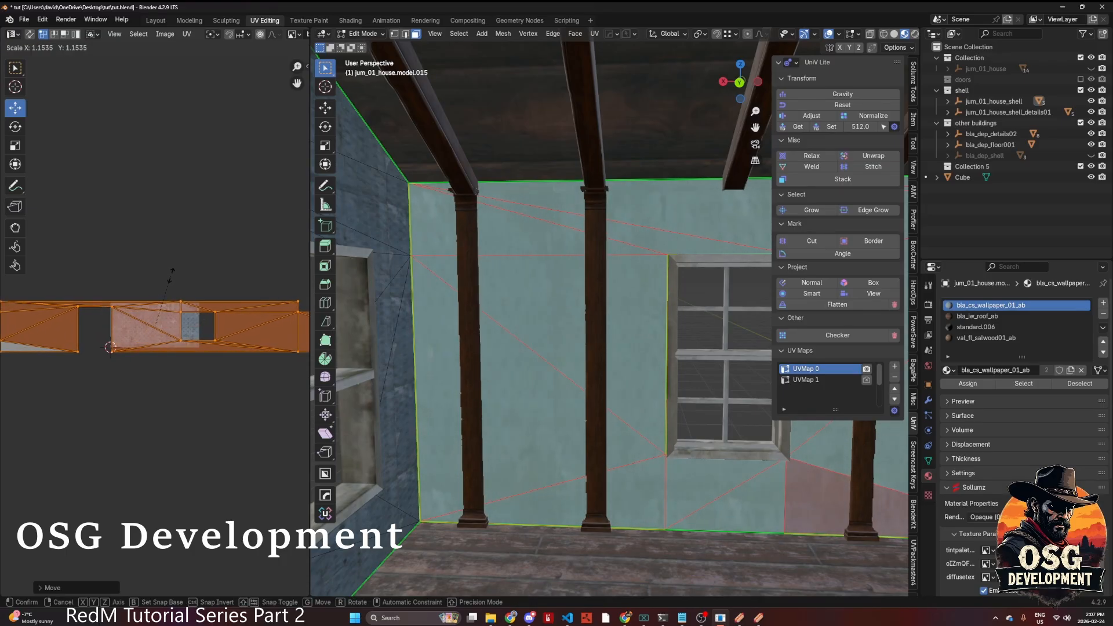
click(170, 276)
- Clear the face selection, widen the 3D viewport and inspect the wallpaper on the walls from inside the house
scroll(429, 348, down, 9)
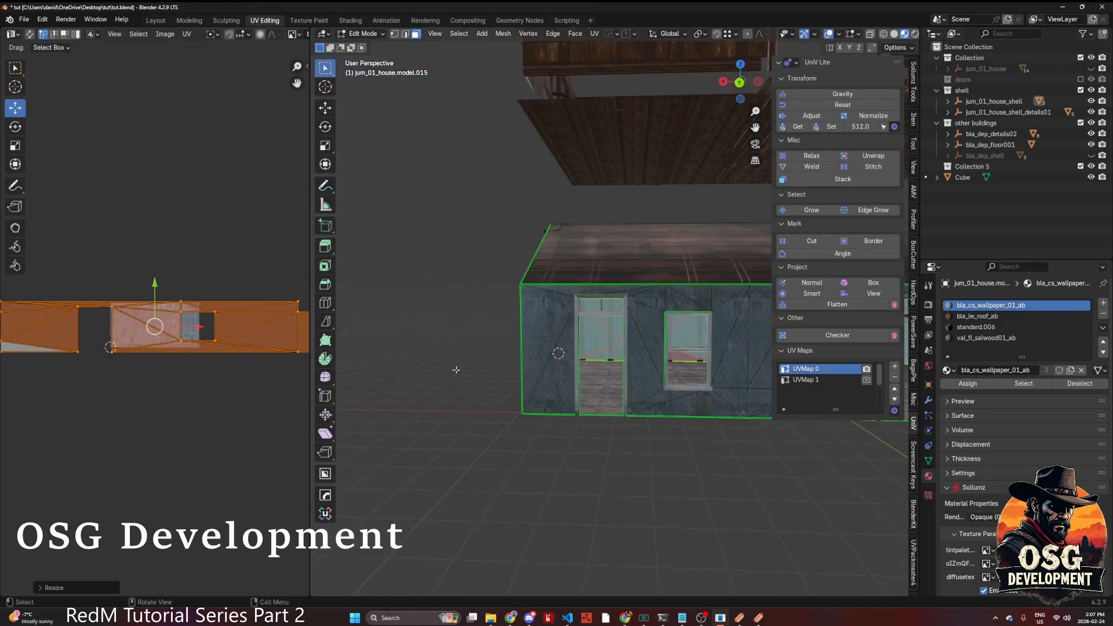
click(471, 416)
shift+middle_drag(497, 421, 868, 408)
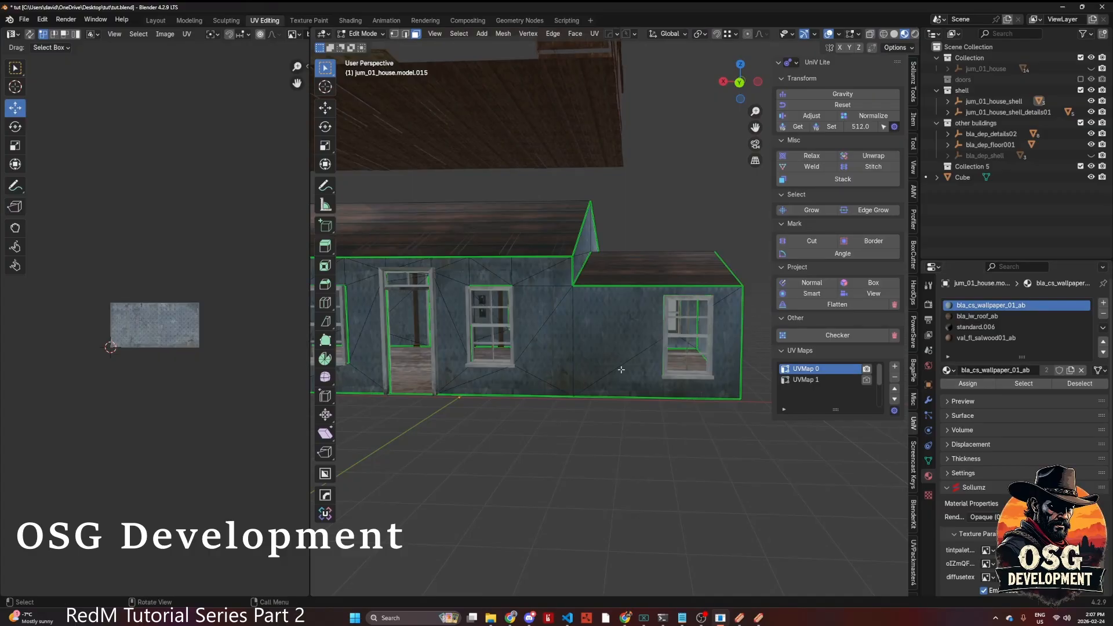
middle_drag(572, 371, 640, 380)
scroll(640, 380, up, 3)
scroll(640, 379, up, 4)
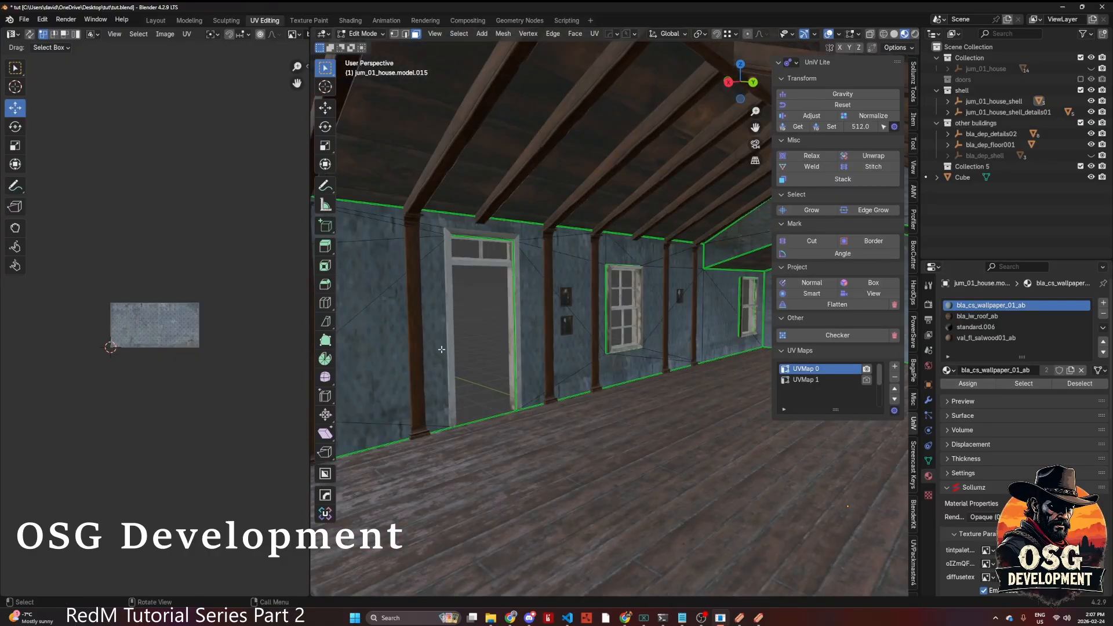
drag(310, 312, 91, 313)
scroll(302, 270, up, 4)
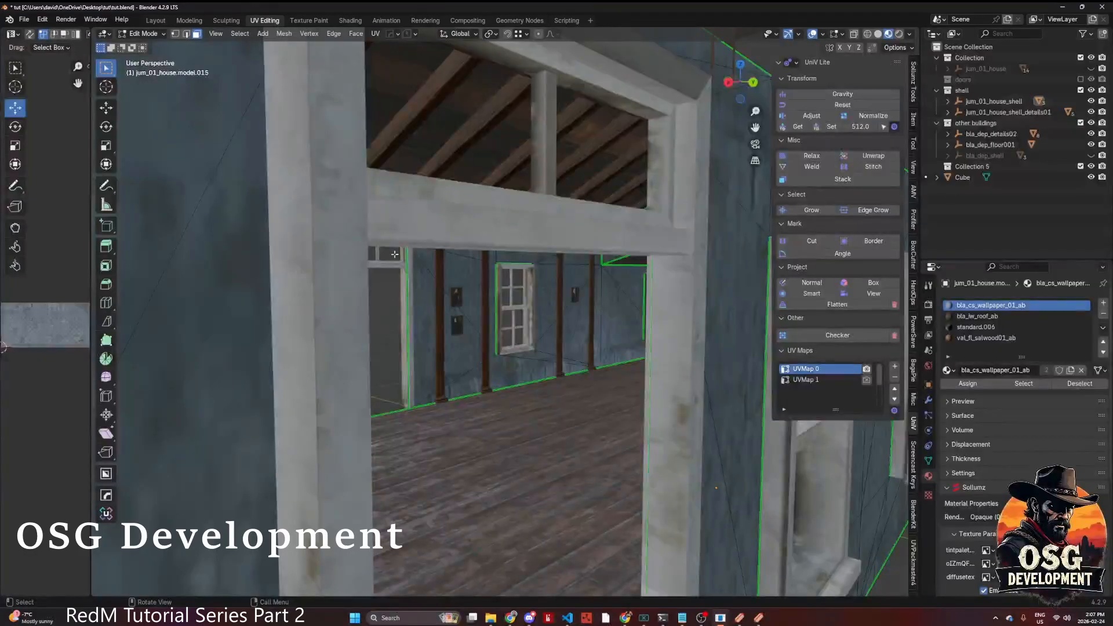
middle_drag(395, 254, 360, 289)
scroll(329, 271, up, 4)
scroll(360, 266, down, 2)
scroll(360, 290, up, 3)
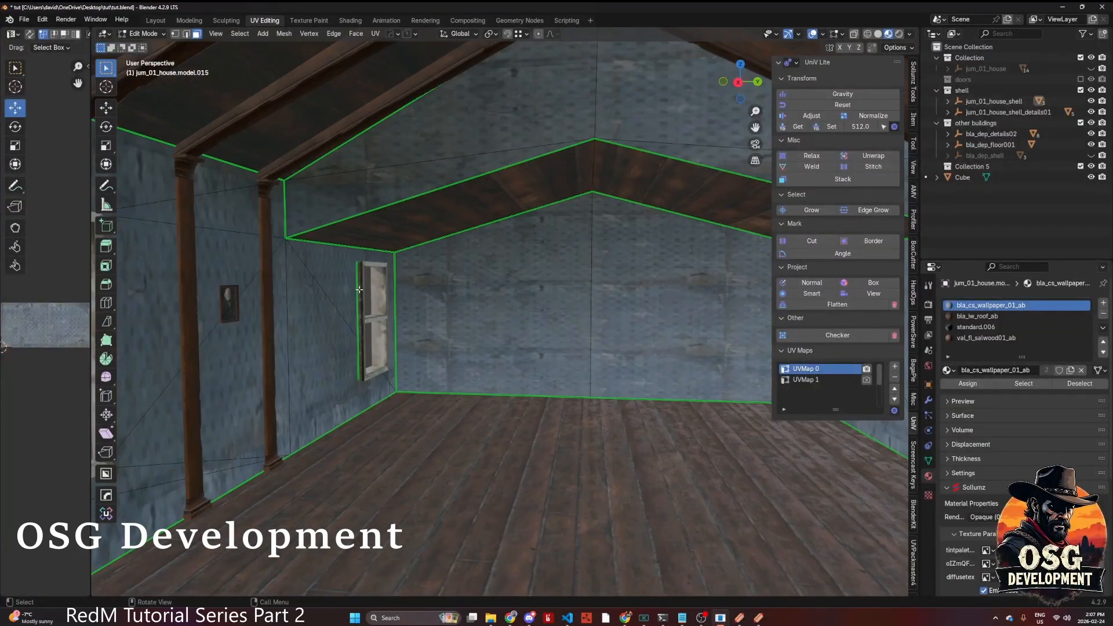
- Leave face editing, select the framed portrait between the wooden posts and set its origin to its geometry
key(Tab)
click(253, 252)
click(229, 303)
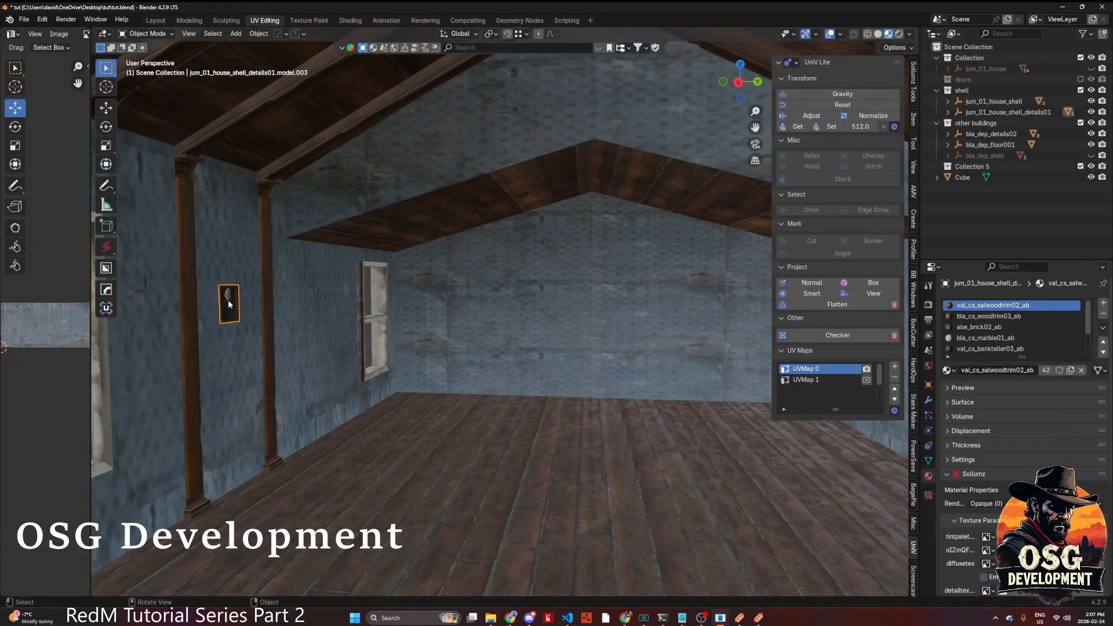
key(KP_Decimal)
middle_drag(289, 311, 404, 433)
scroll(315, 320, down, 5)
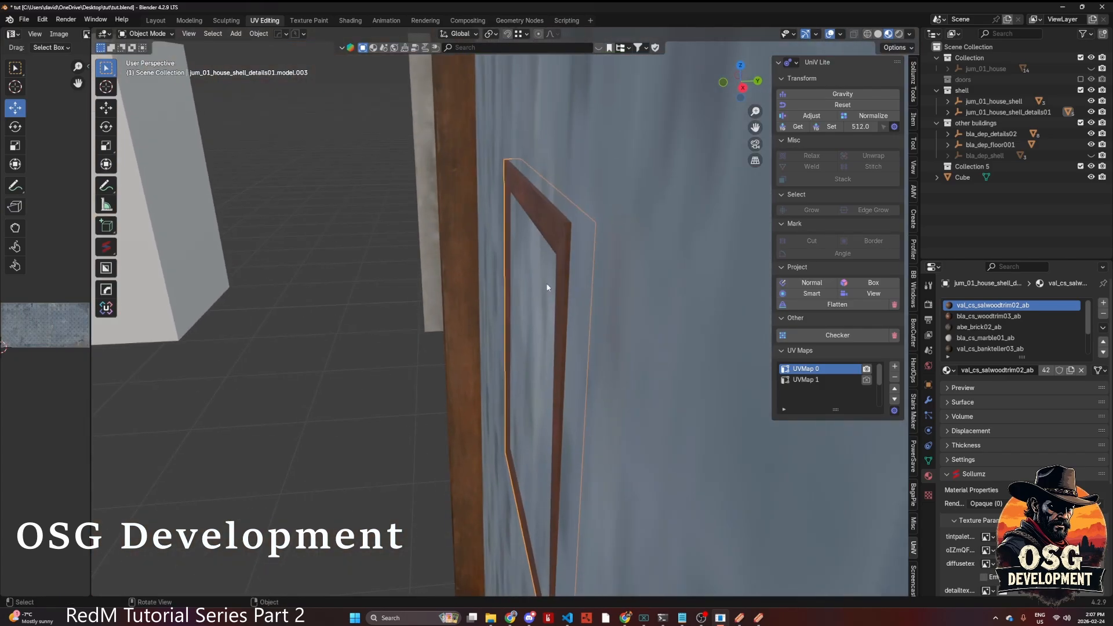
right_click(578, 220)
click(522, 193)
right_click(522, 192)
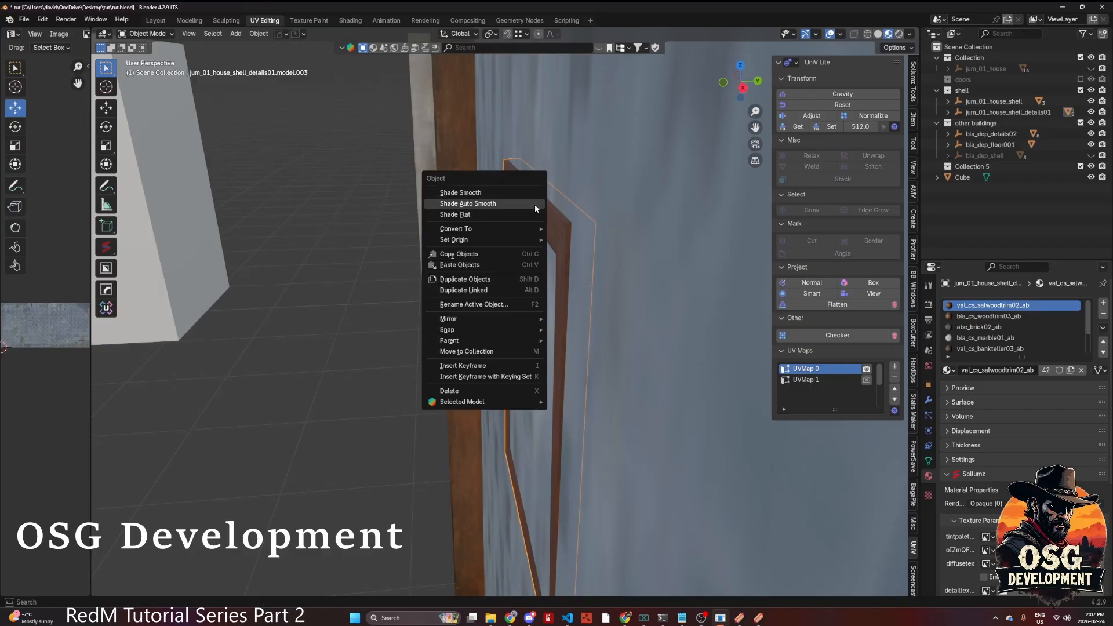
mouse_move(552, 238)
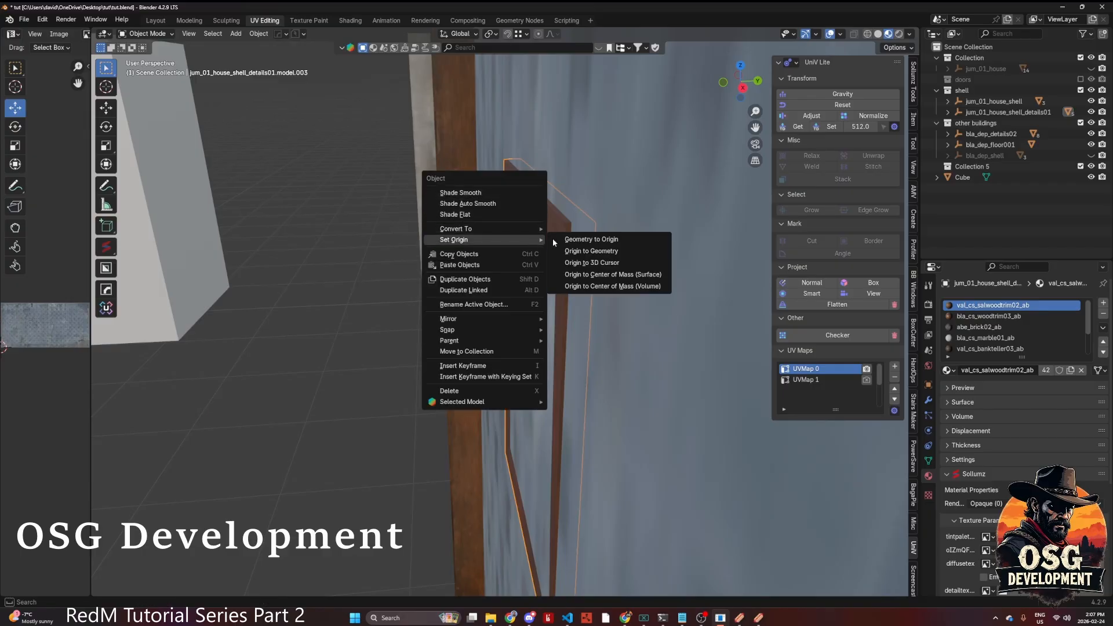
click(586, 251)
- Apply Origin to Geometry again on the same framed portrait between the posts
middle_drag(551, 367, 483, 358)
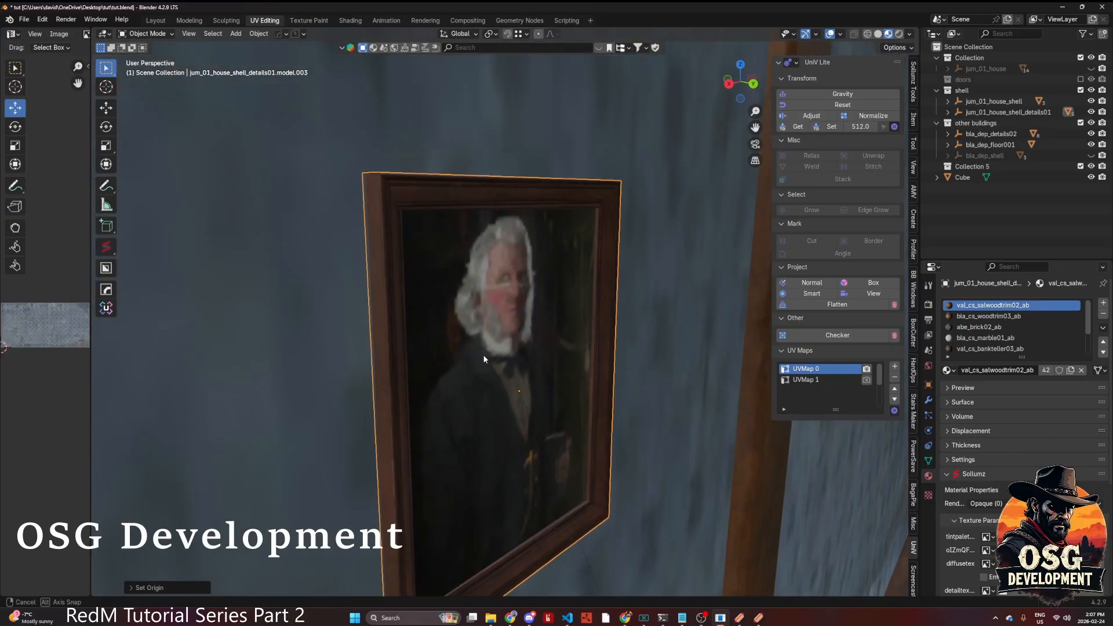
right_click(475, 192)
mouse_move(477, 190)
click(537, 200)
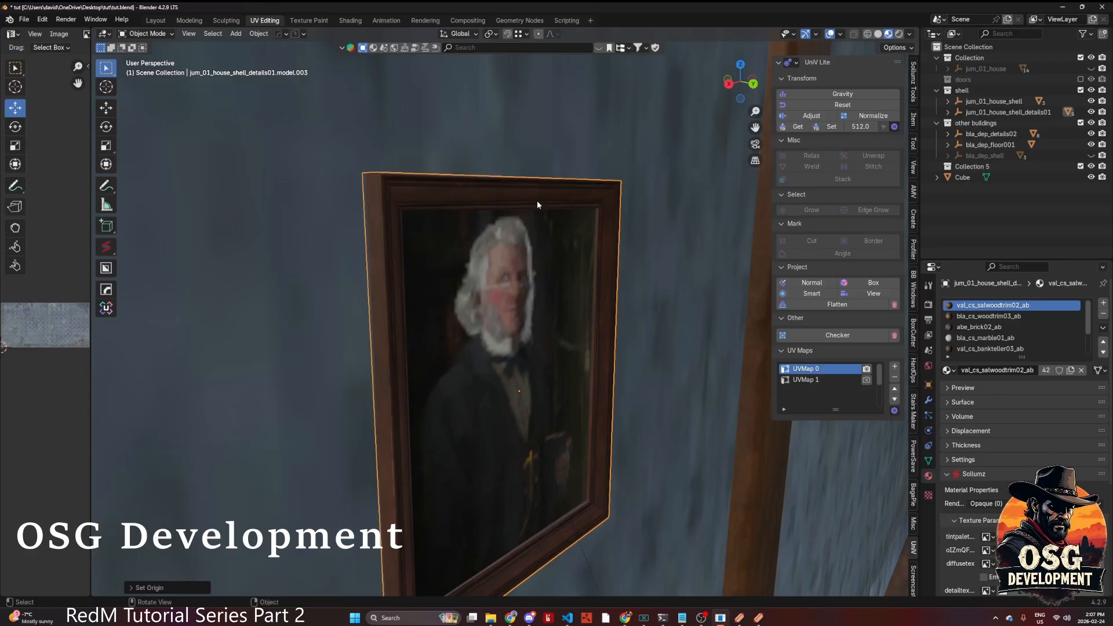
scroll(538, 209, down, 4)
scroll(537, 235, down, 5)
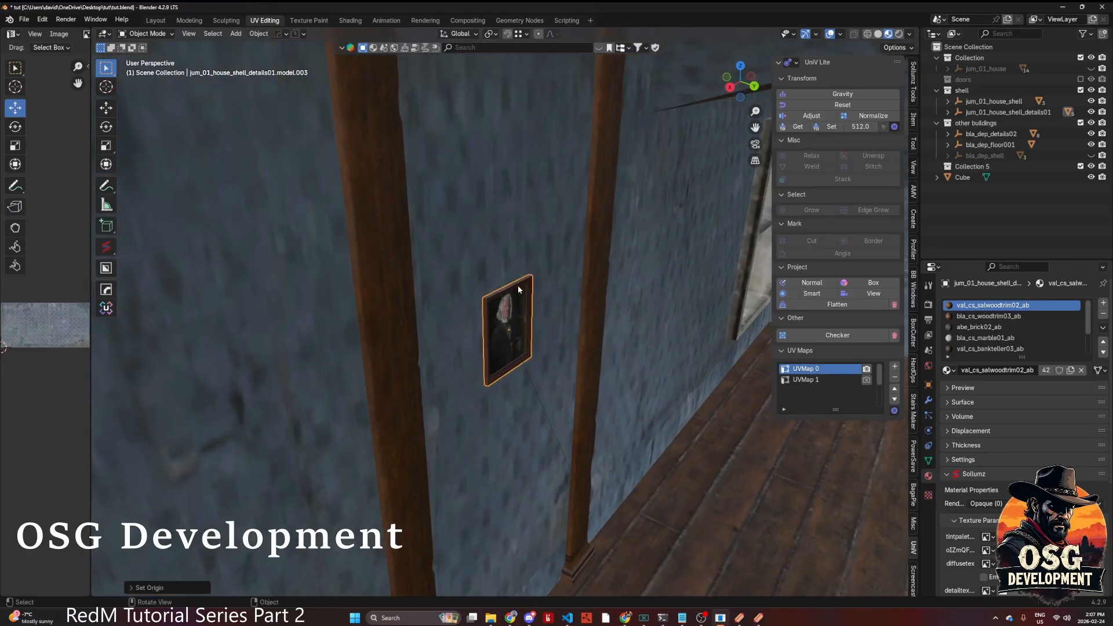
right_click(518, 288)
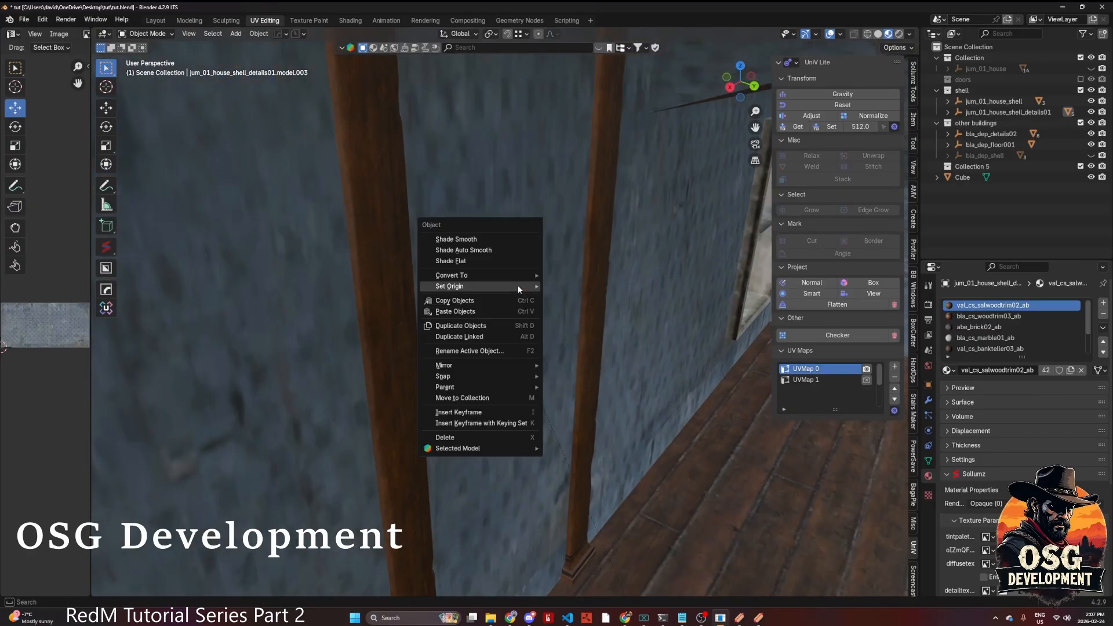
mouse_move(518, 288)
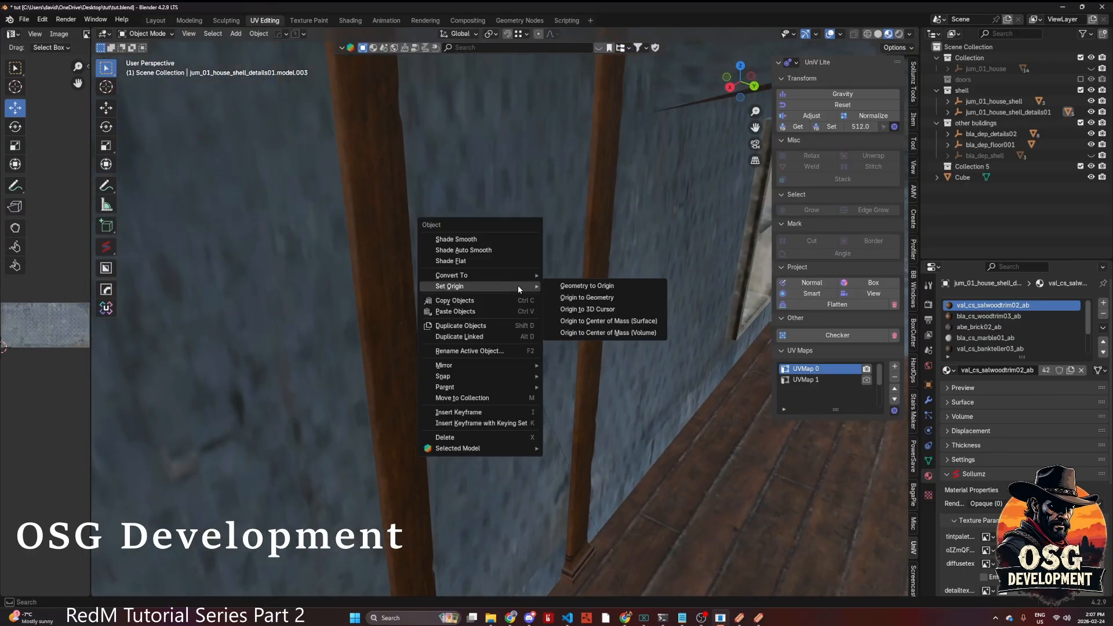
click(587, 298)
- Activate the Move tool and nudge the portrait slightly along Y, out from the wall
scroll(525, 299, down, 3)
middle_drag(520, 302, 494, 264)
click(107, 111)
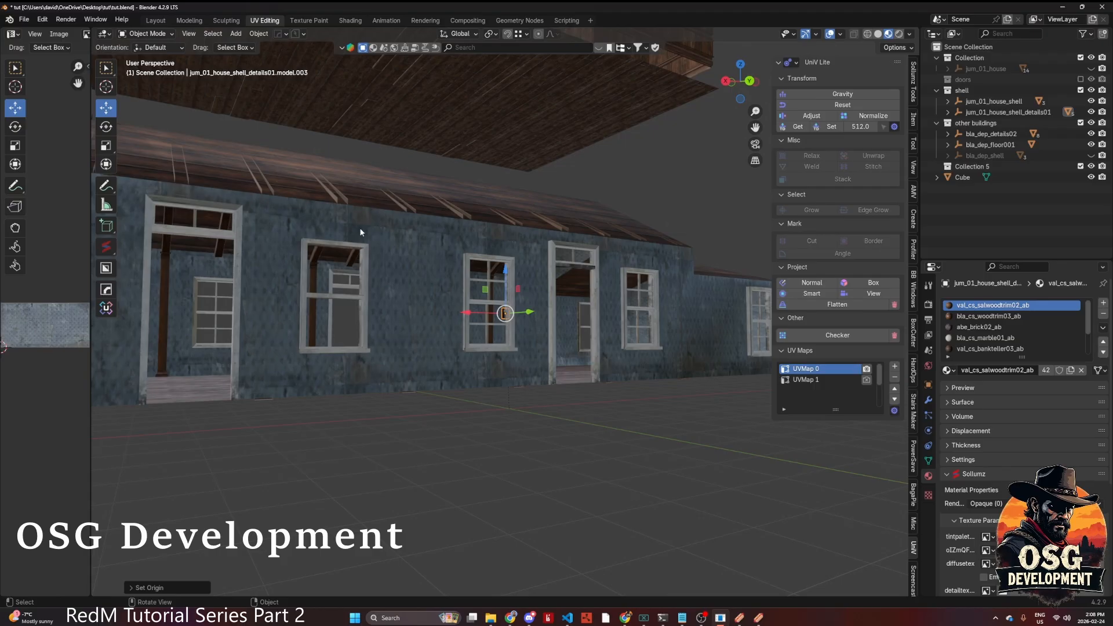
scroll(360, 231, up, 6)
middle_drag(360, 231, 538, 285)
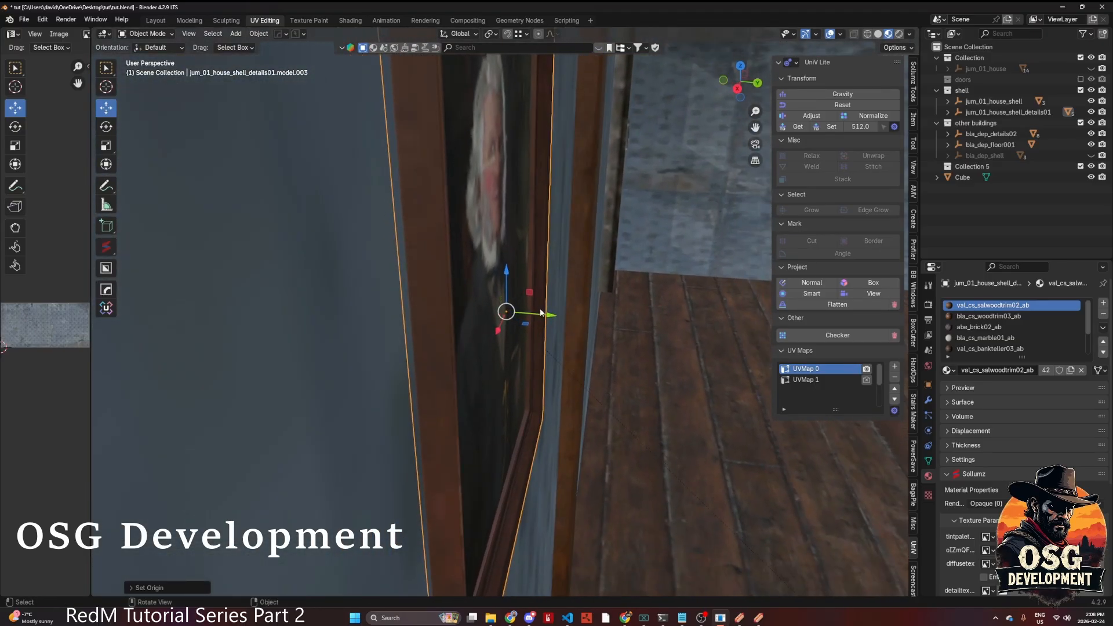
drag(540, 314, 546, 302)
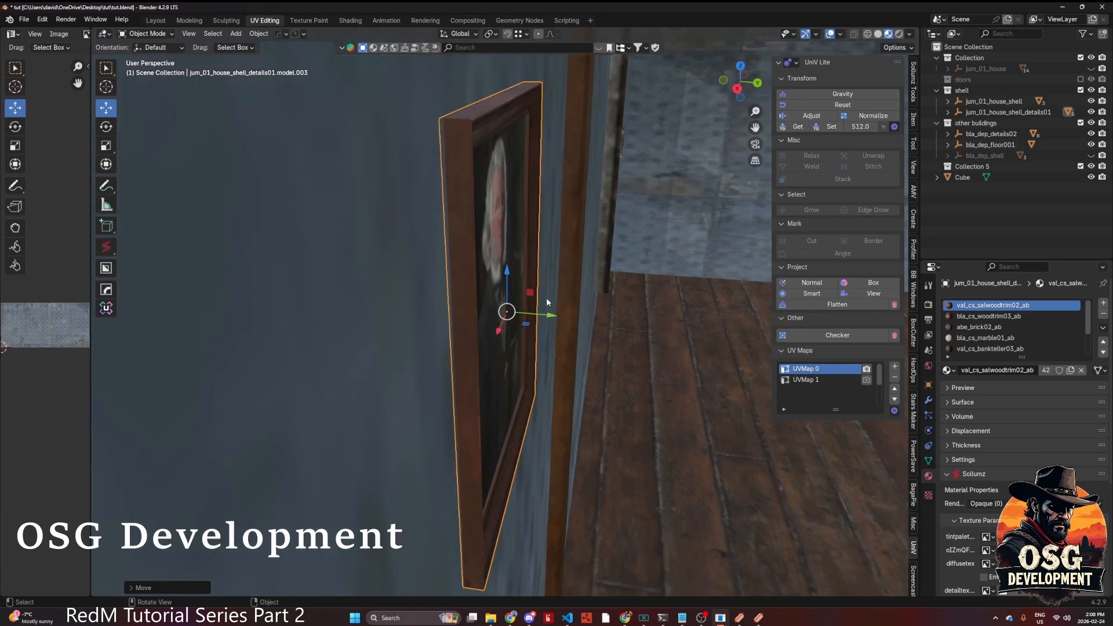
- Set the upper portrait beside the door to Origin to Geometry and nudge it slightly along Y out from the wall
middle_drag(547, 299, 357, 276)
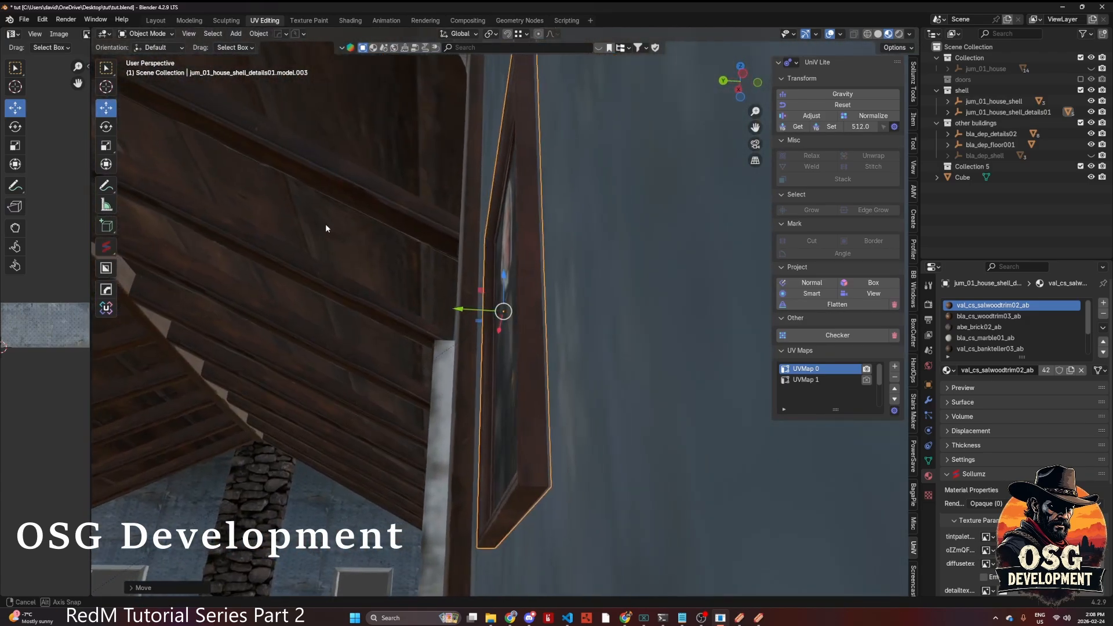
mouse_move(325, 228)
middle_down()
mouse_move(276, 251)
mouse_move(385, 269)
middle_up()
scroll(288, 266, down, 3)
shift+middle_drag(288, 267, 358, 277)
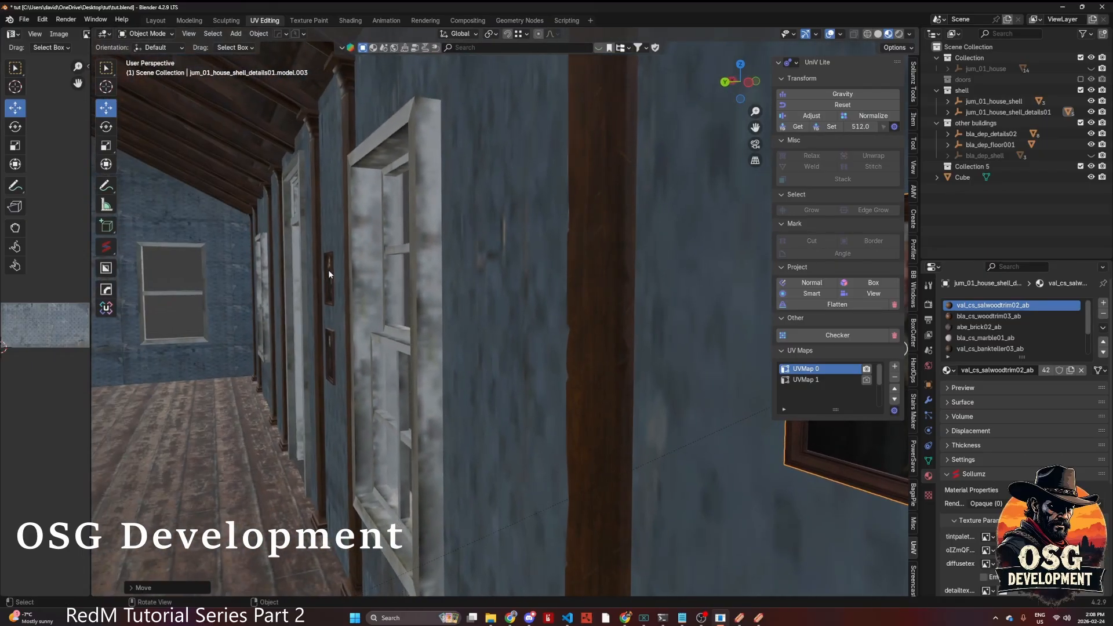
click(328, 273)
key(KP_Decimal)
middle_drag(328, 269, 459, 335)
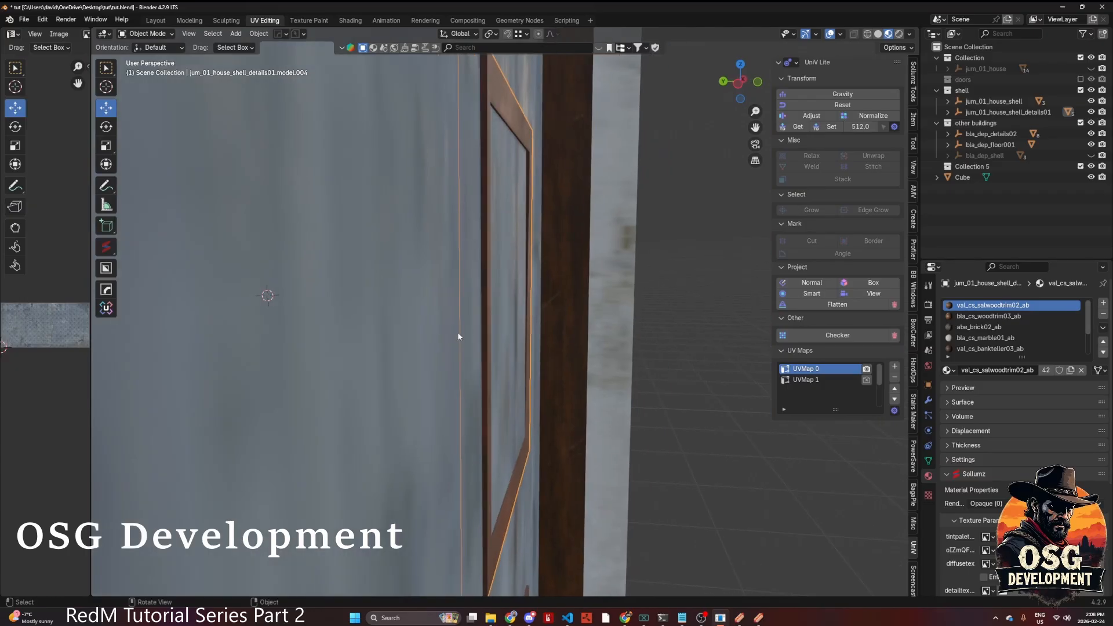
right_click(489, 300)
mouse_move(499, 298)
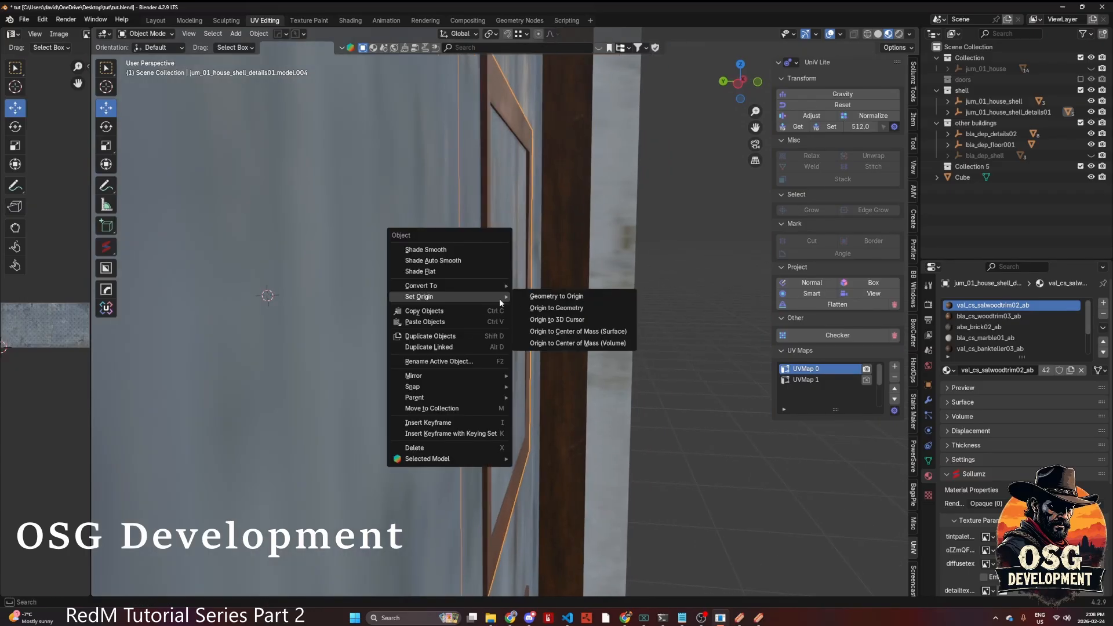
click(537, 309)
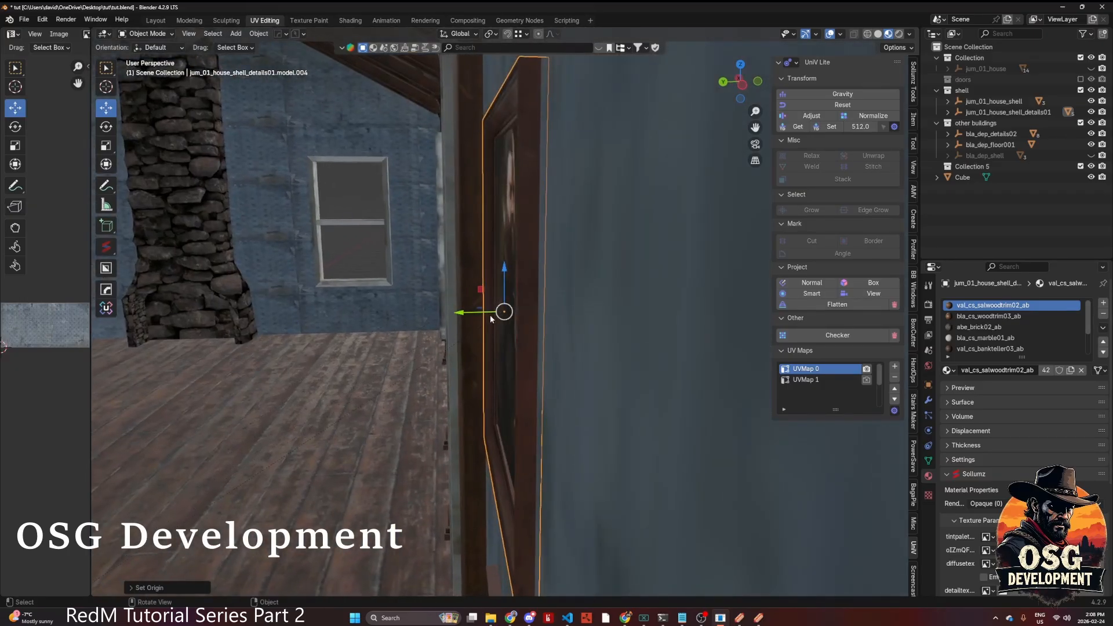
drag(470, 309, 466, 312)
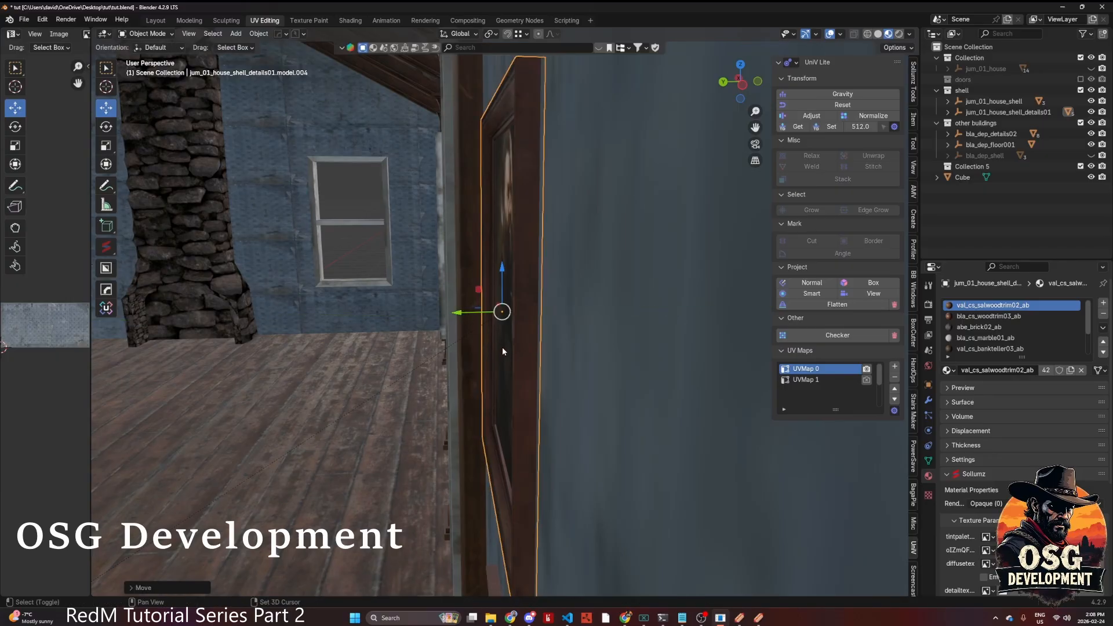
- Select the lower portrait beside the door and set its origin to its geometry
shift+middle_drag(503, 346, 500, 612)
click(506, 421)
right_click(506, 421)
mouse_move(505, 421)
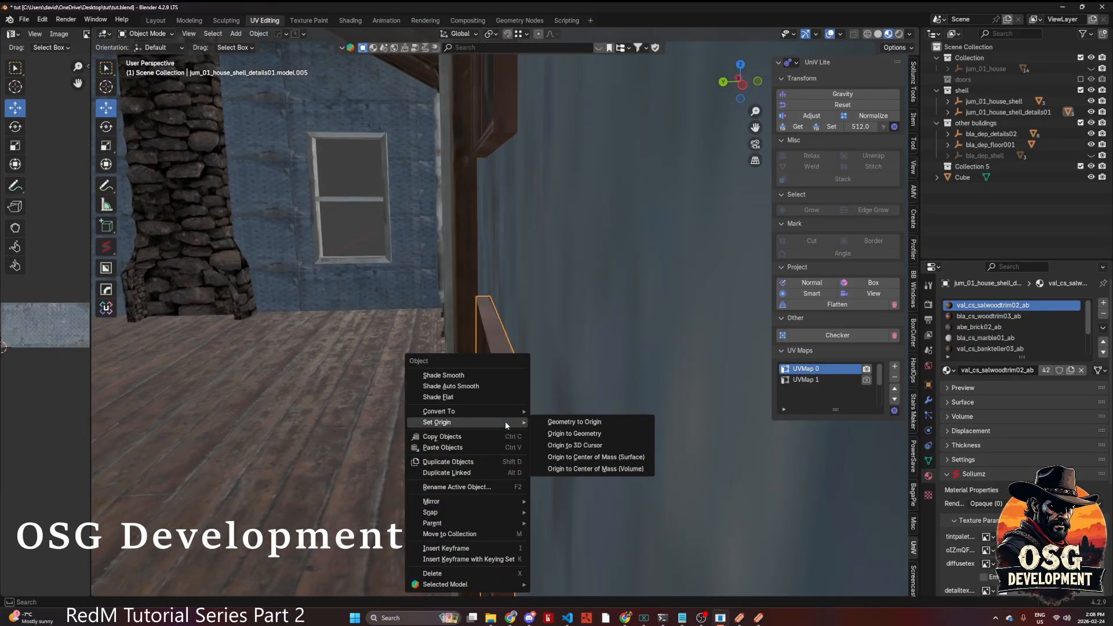
click(566, 437)
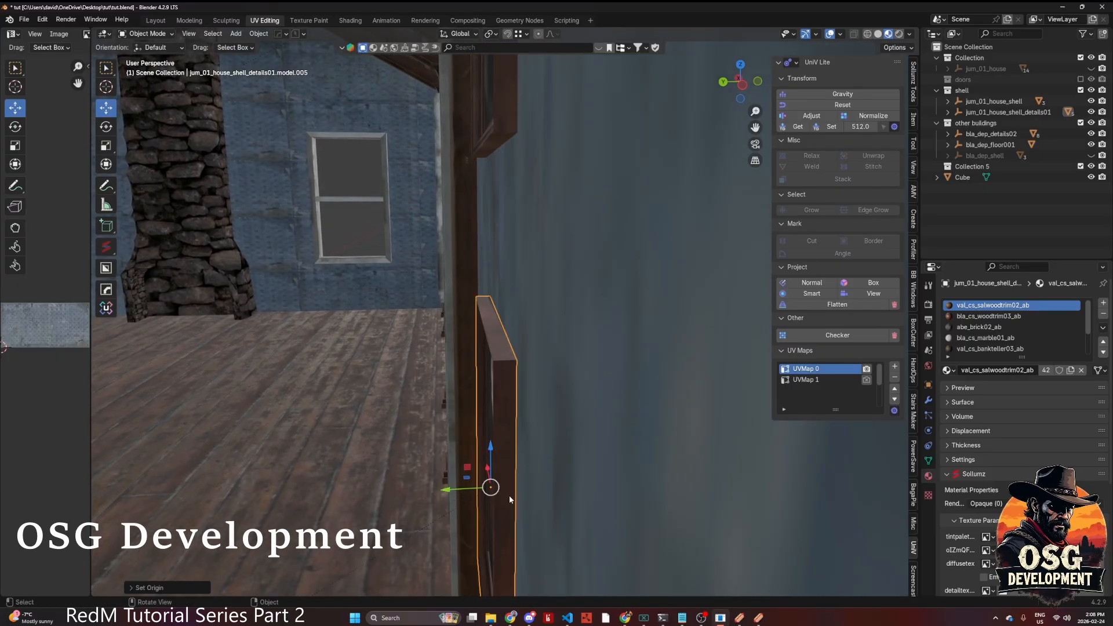
middle_drag(510, 496, 552, 449)
scroll(442, 496, down, 5)
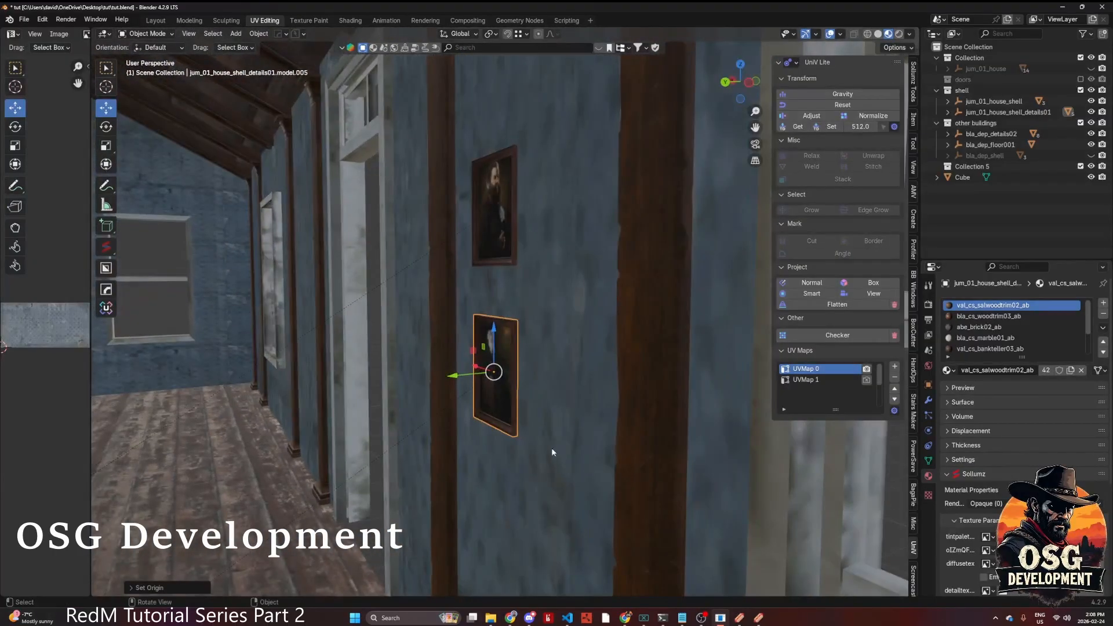
- Show the object transform properties and apply all transforms to the lower, upper and separate single portraits
click(928, 385)
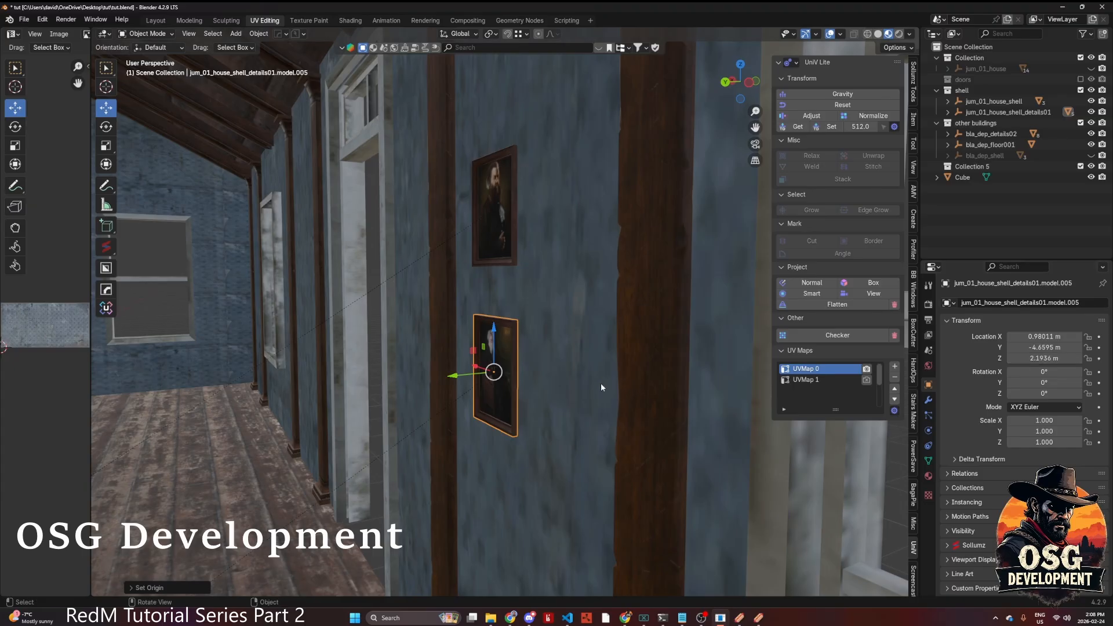
key(ctrl+a)
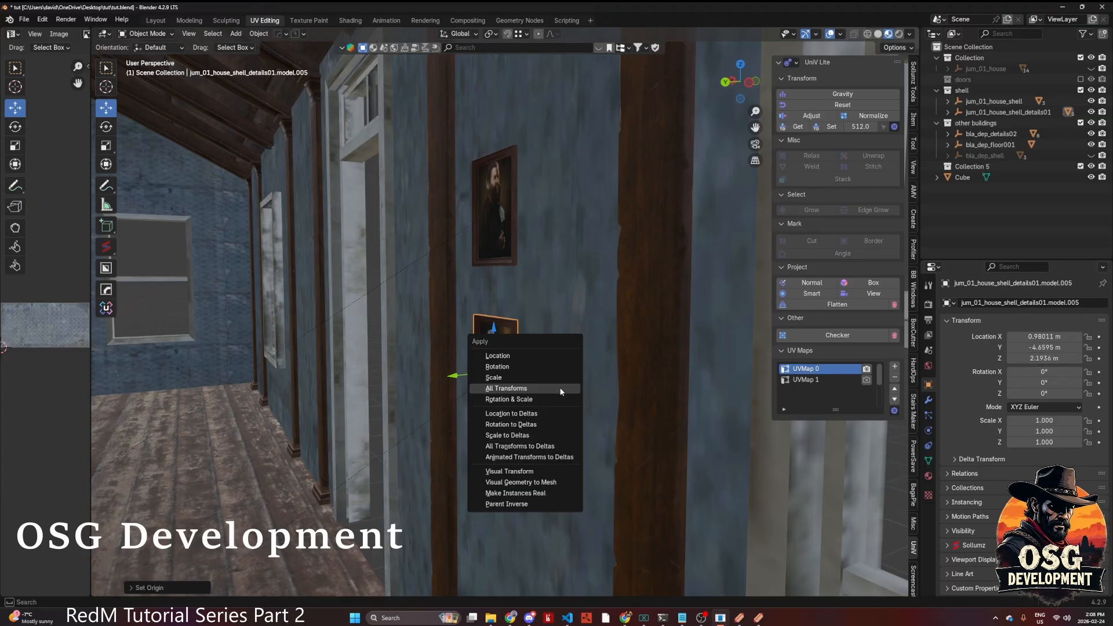
click(561, 393)
click(511, 211)
key(ctrl+a)
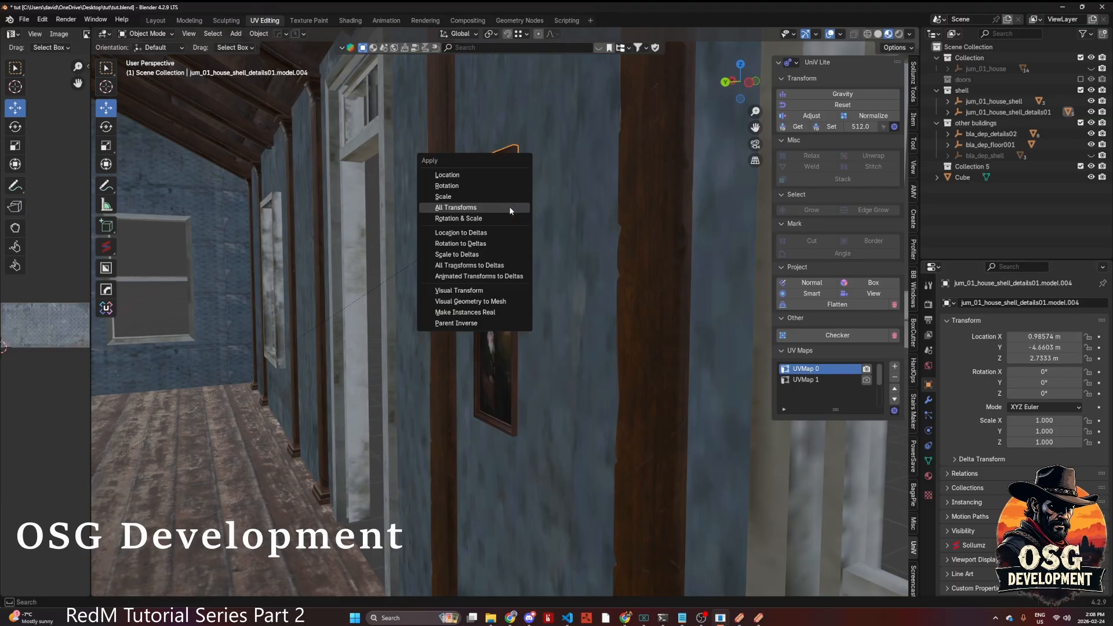
click(511, 210)
scroll(521, 316, down, 5)
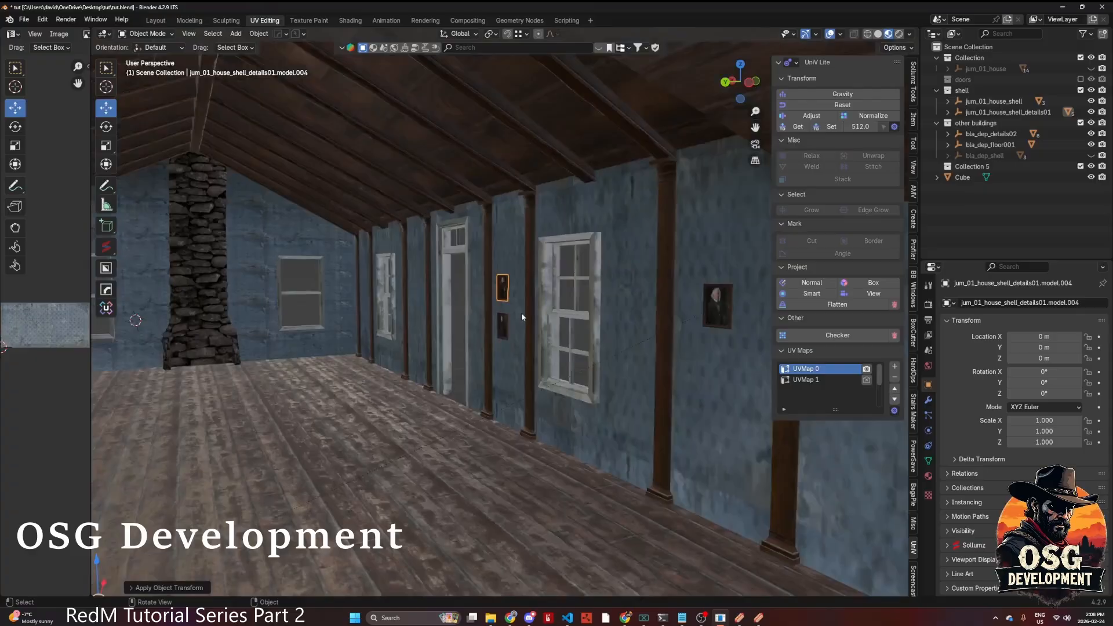
click(713, 308)
key(ctrl+a)
click(717, 304)
- Enable the Face Orientation overlay, select the house shell and check the interior for flipped faces
middle_drag(510, 375, 680, 316)
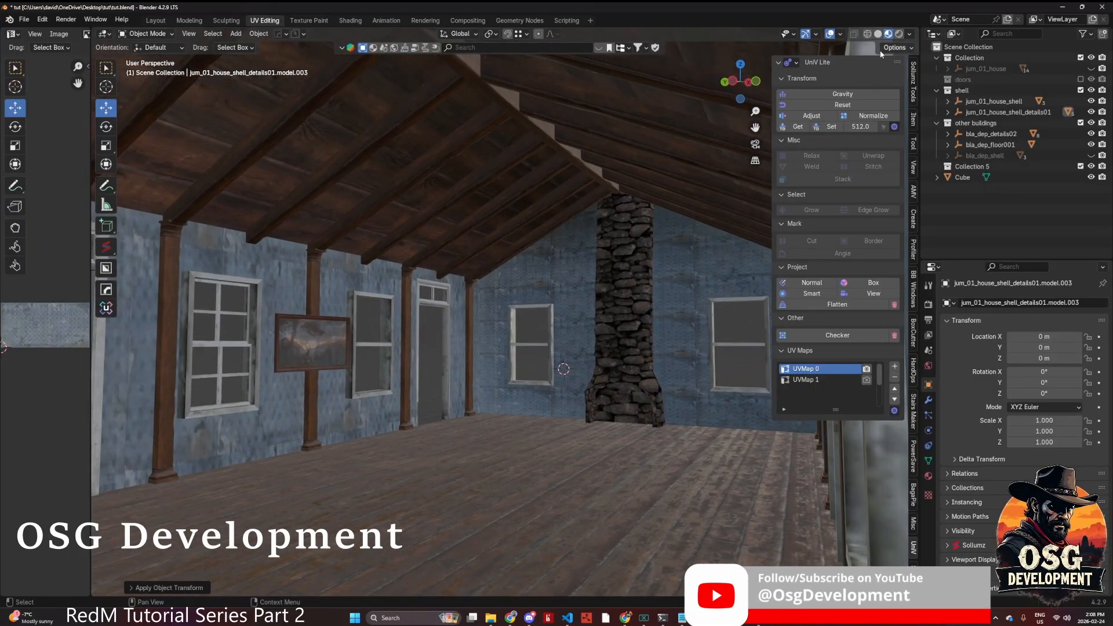
click(841, 35)
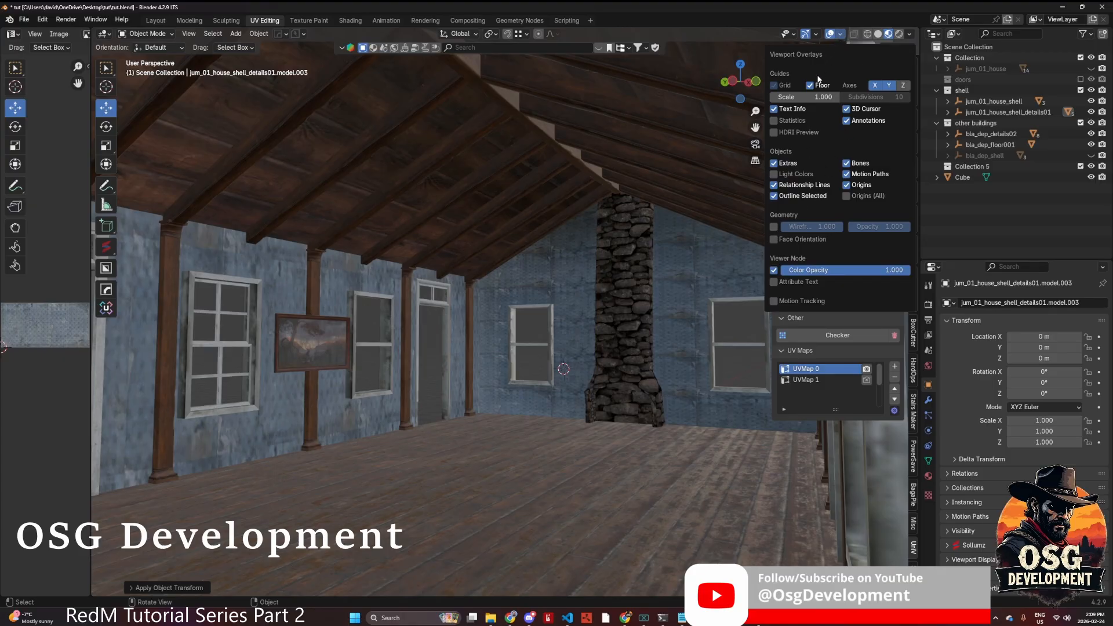
click(774, 240)
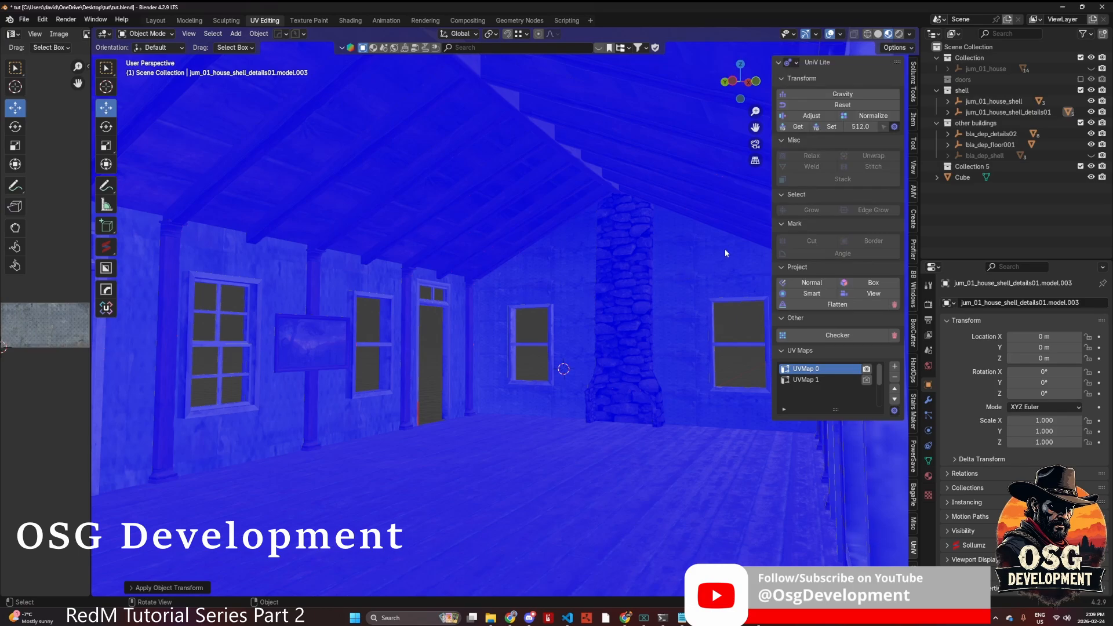
click(841, 34)
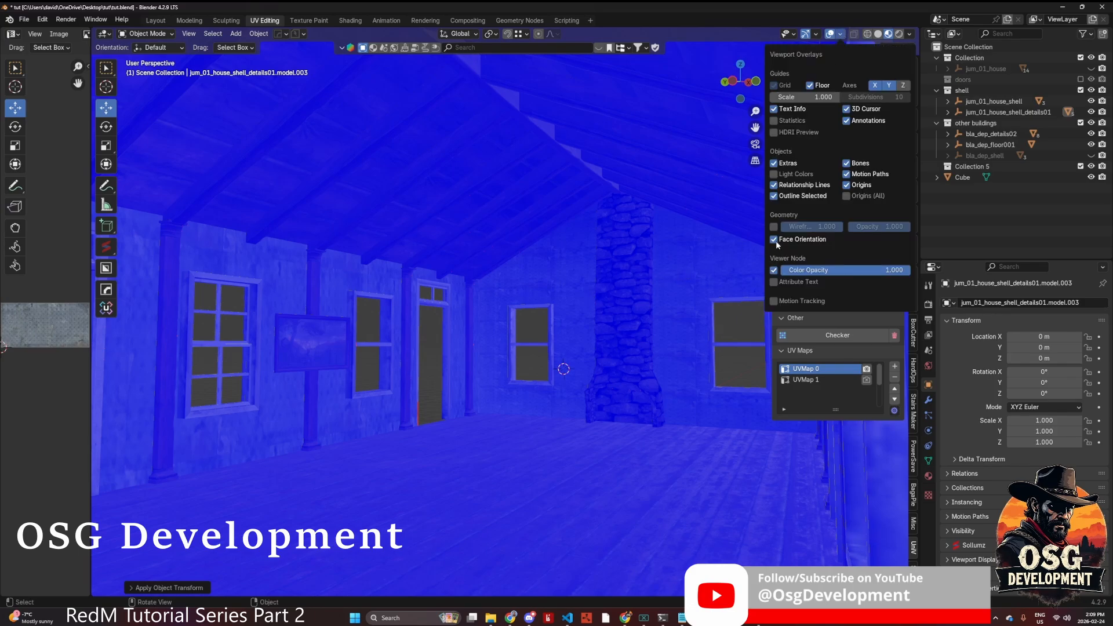
middle_drag(506, 346, 371, 362)
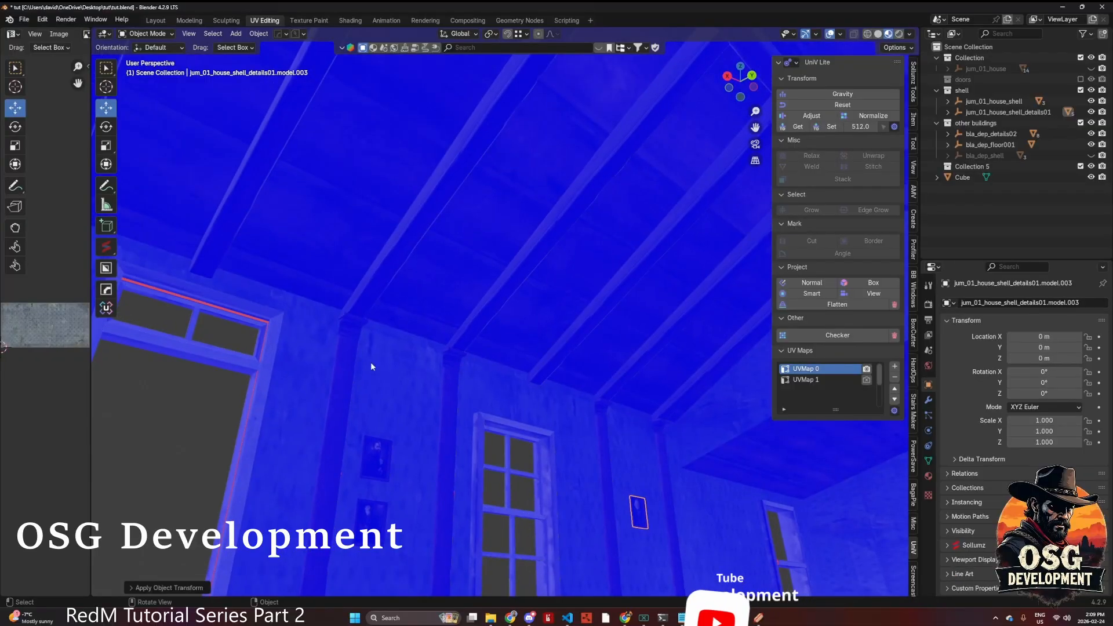
click(247, 317)
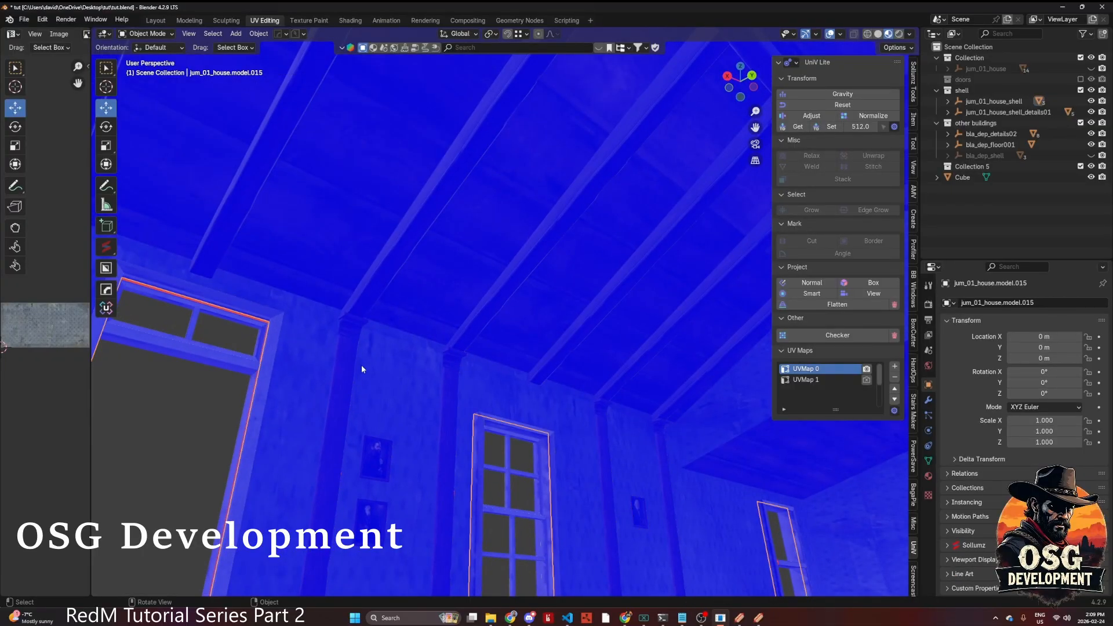
middle_drag(362, 369, 431, 398)
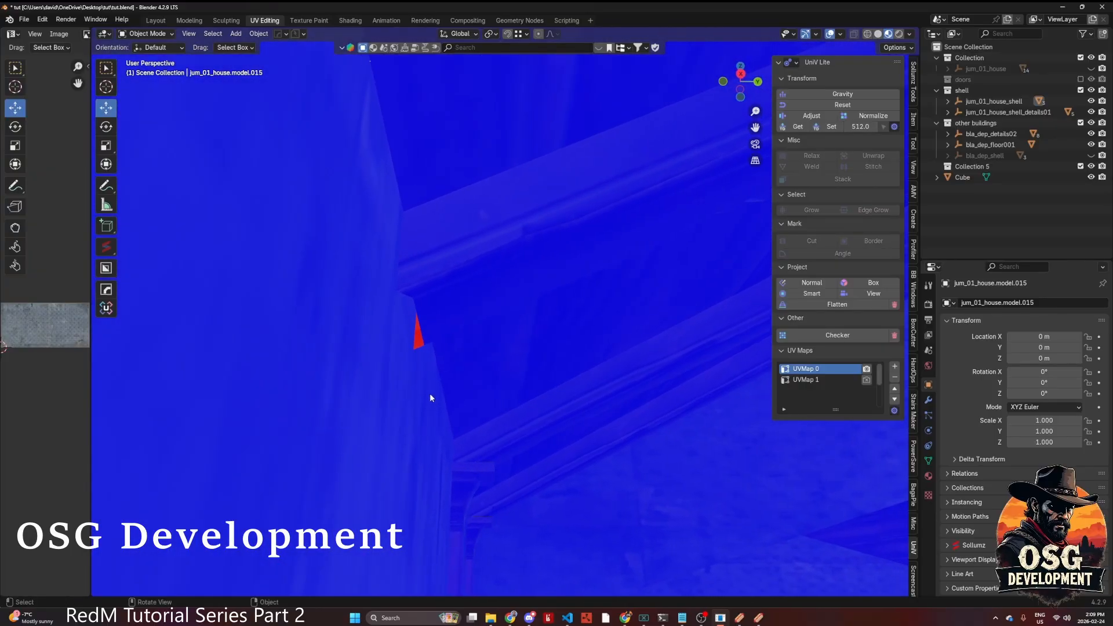
- Edit the ceiling beam trim in edge mode and fill the gap at the beam's wall end with a face between its end edges
click(458, 279)
key(Tab)
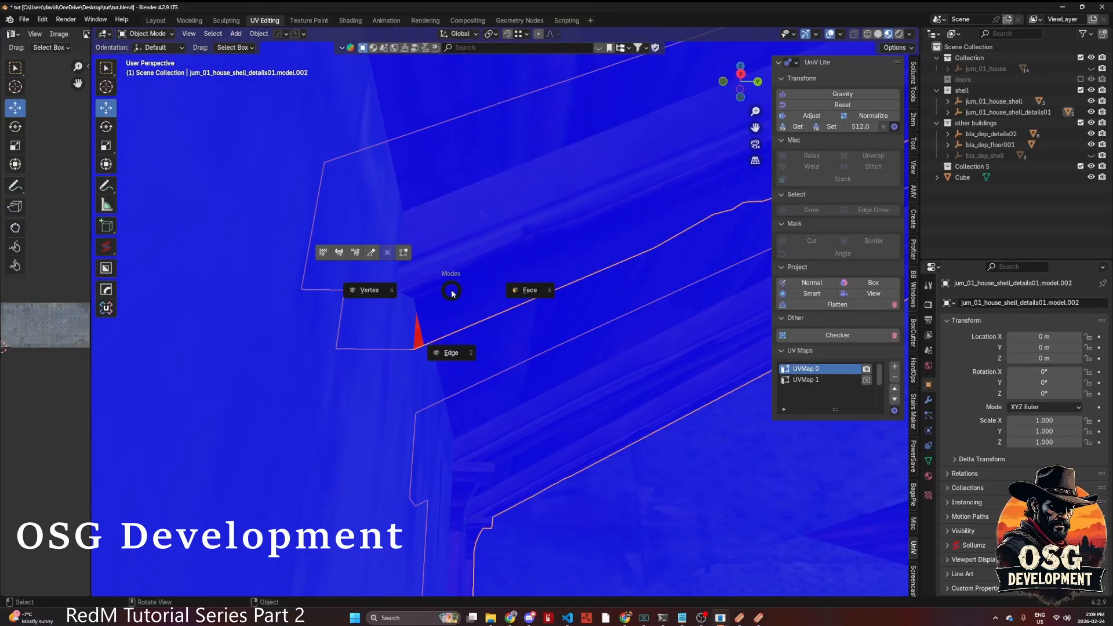
click(447, 352)
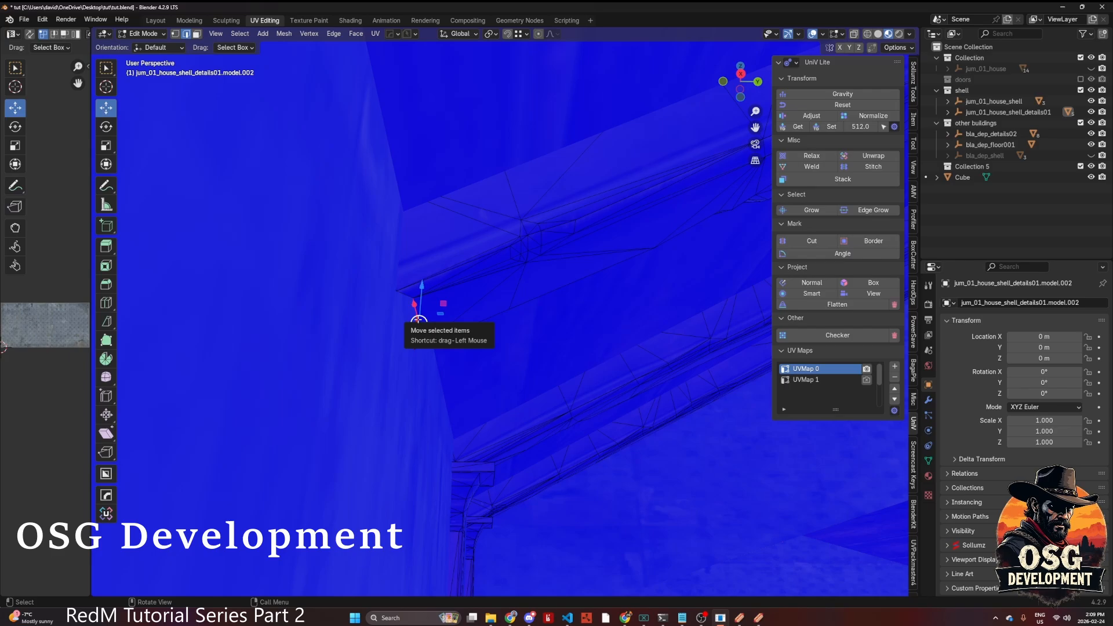
scroll(418, 320, down, 3)
middle_drag(660, 302, 580, 259)
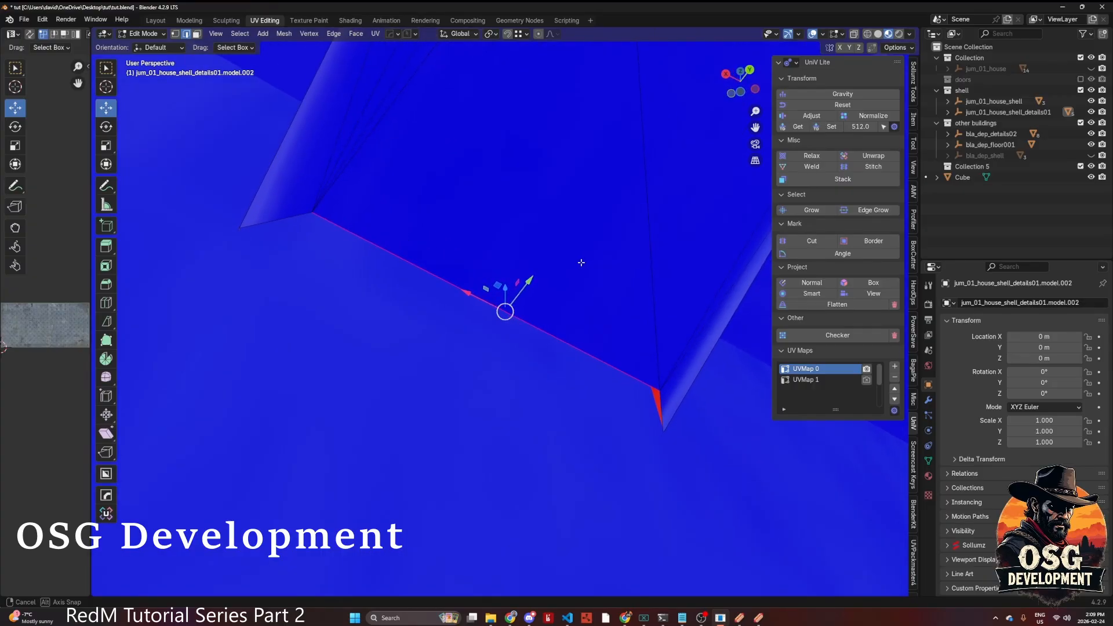
shift+click(284, 220)
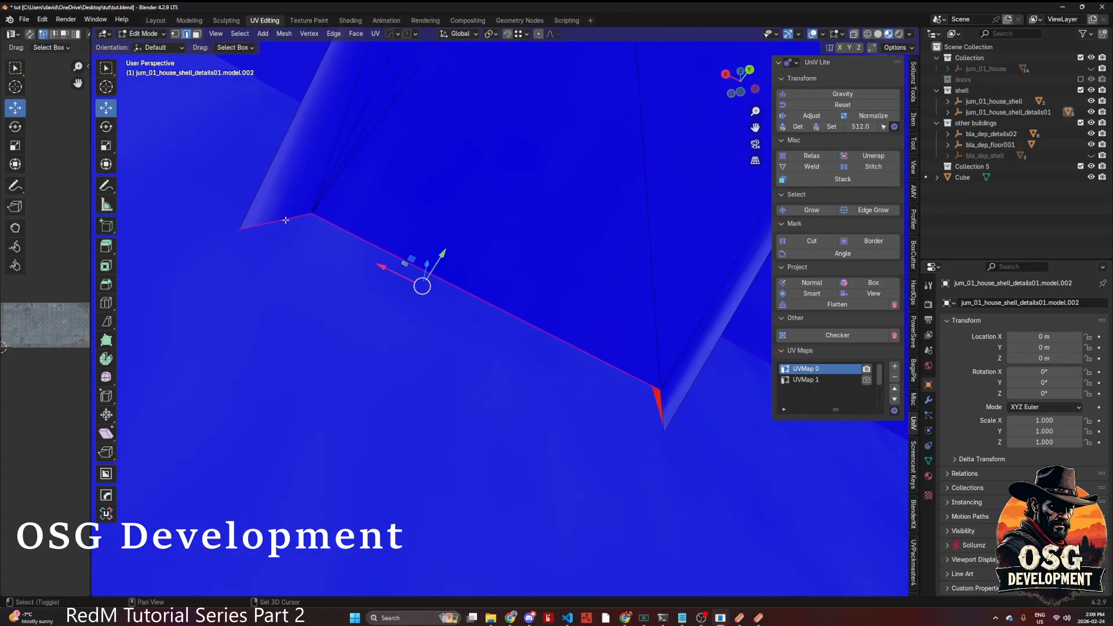
shift+click(663, 407)
mouse_move(577, 415)
middle_down()
mouse_move(671, 440)
mouse_move(659, 450)
mouse_move(646, 428)
mouse_move(638, 437)
mouse_move(560, 400)
middle_up()
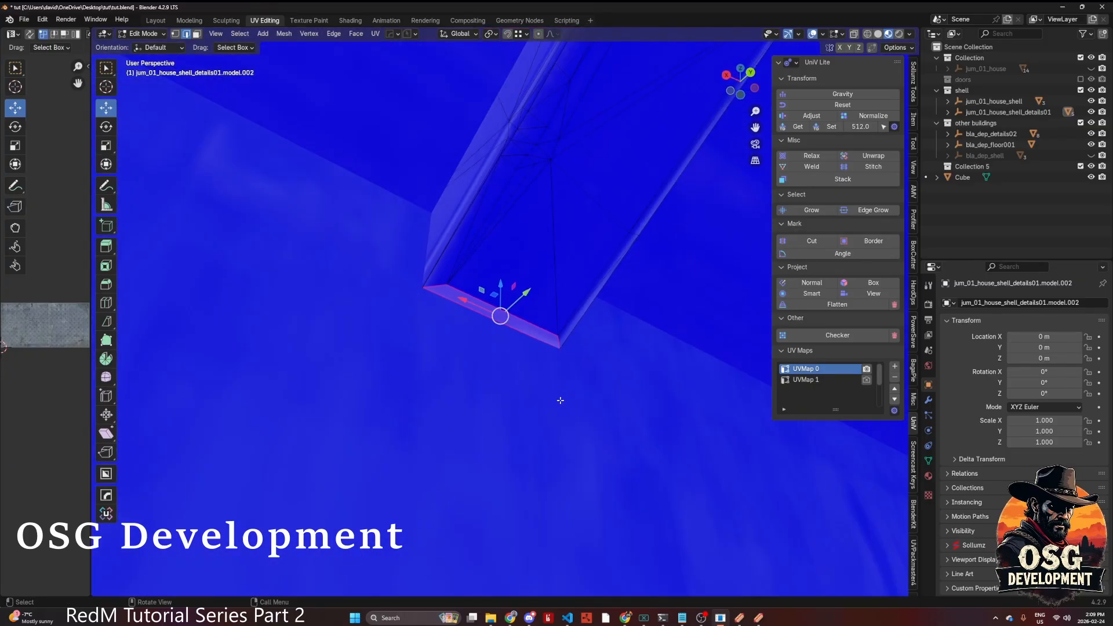
scroll(560, 400, down, 3)
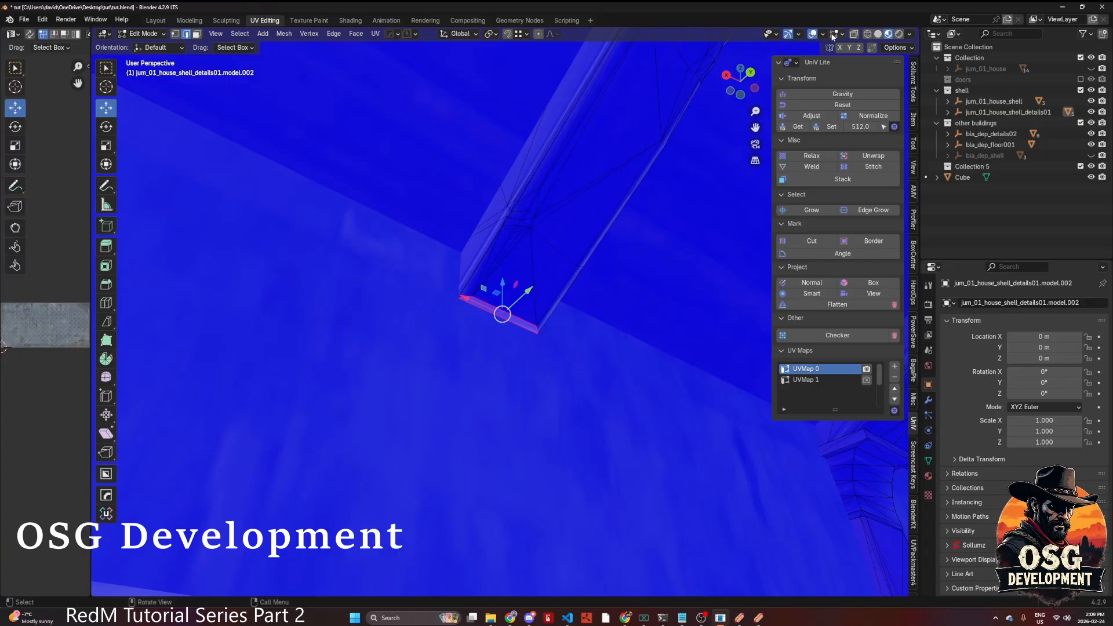
- Hide the Face Orientation overlay to inspect the patched beam end with its texture and restore the overlay
click(823, 34)
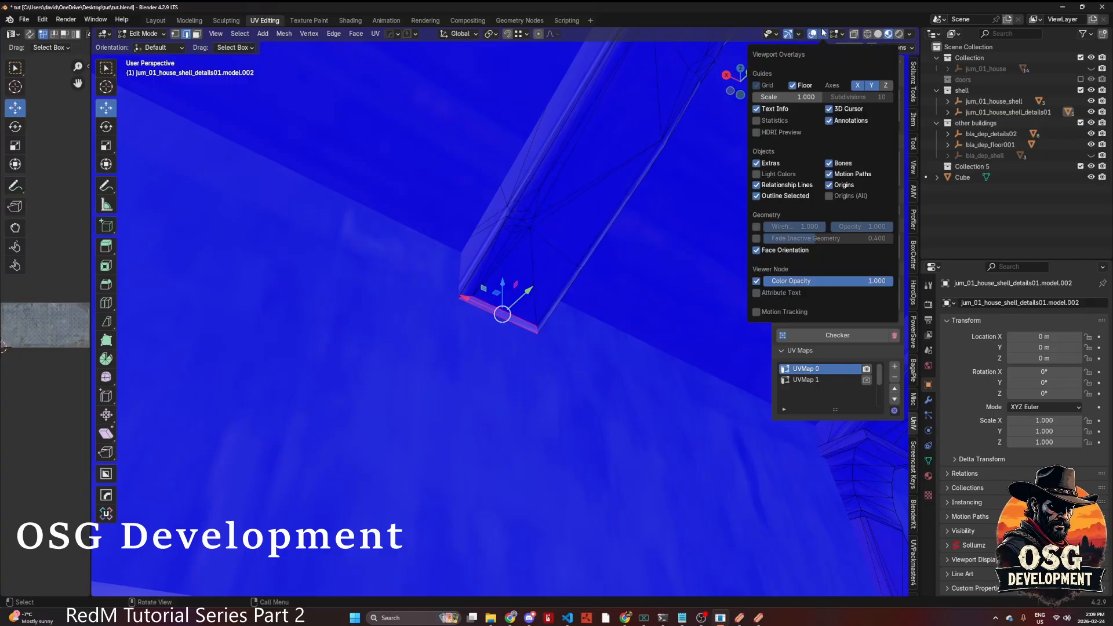
click(756, 252)
scroll(519, 364, up, 4)
click(519, 365)
scroll(525, 376, up, 2)
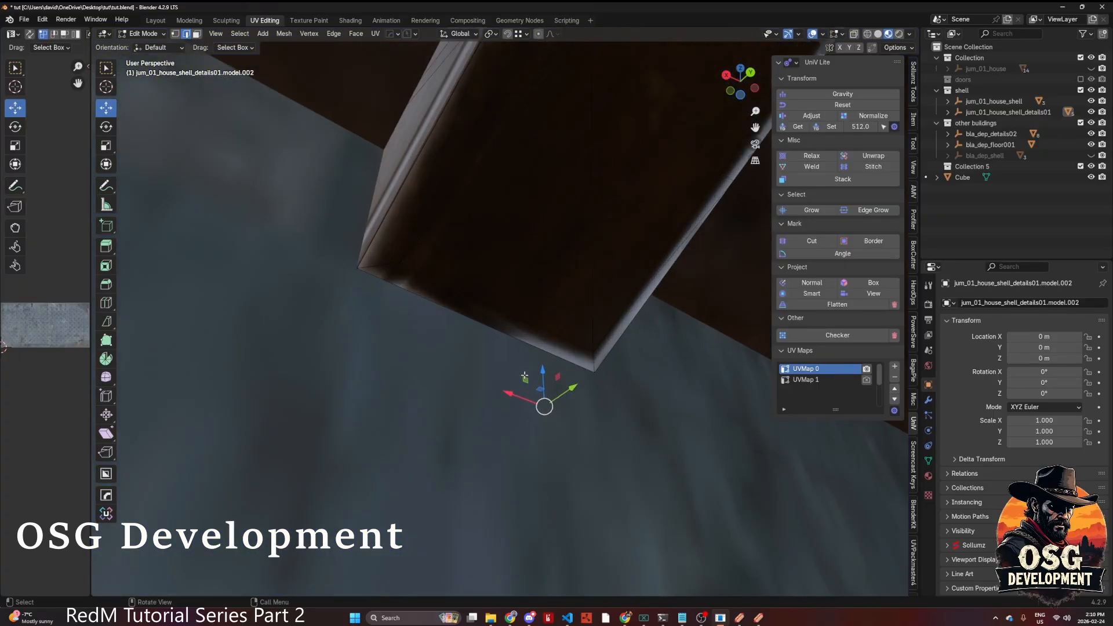
middle_drag(524, 376, 394, 327)
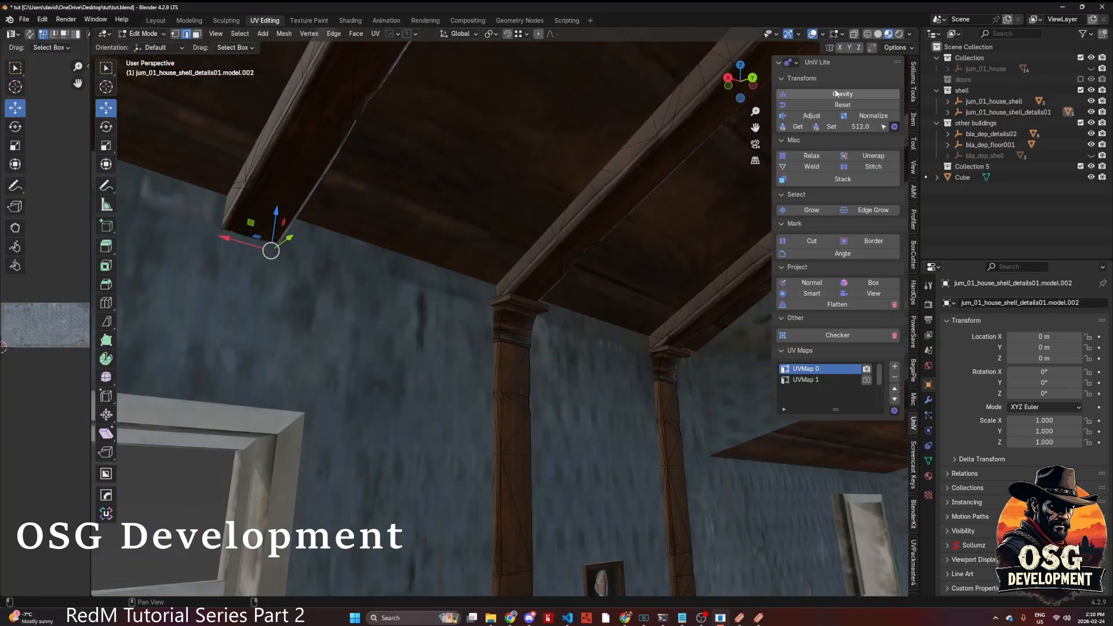
click(823, 34)
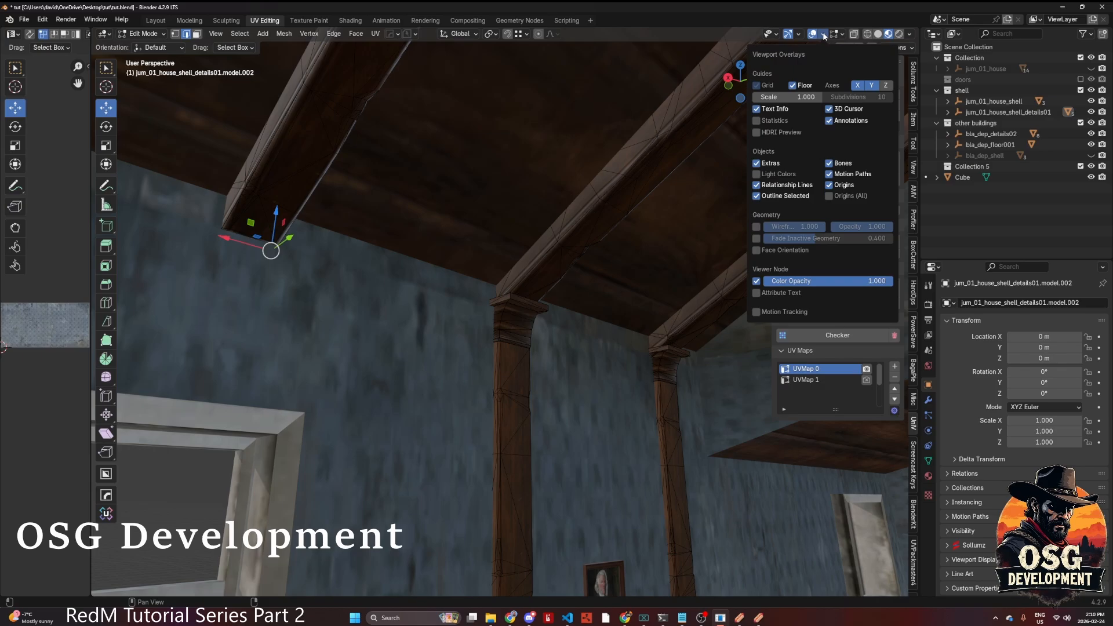
click(757, 250)
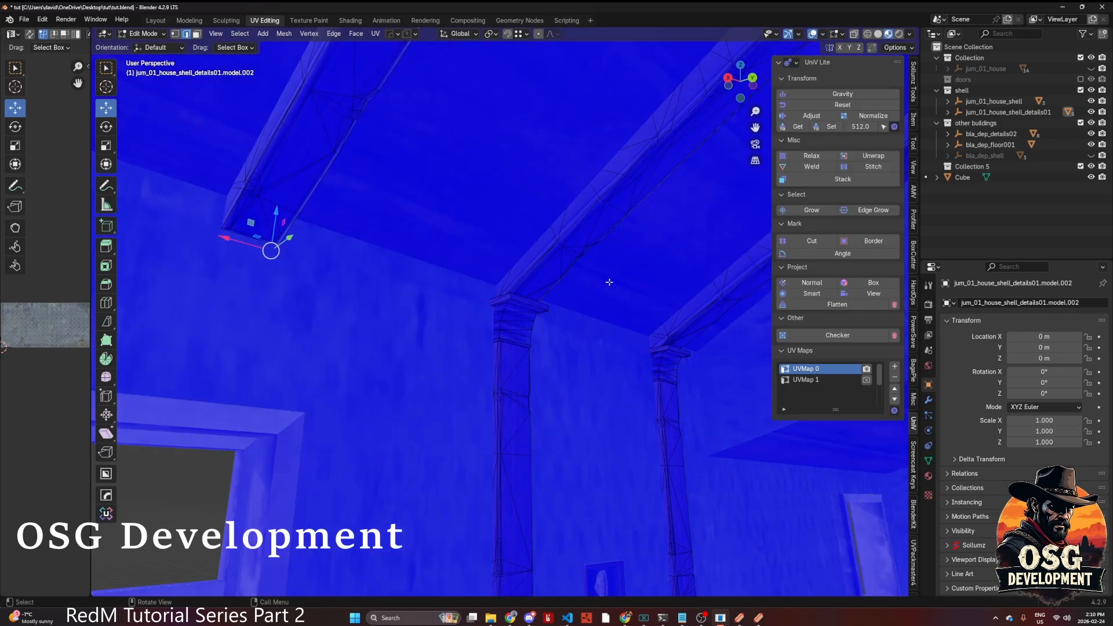
- Try to cap the open wall end of the far ceiling beam with a single face built from its end edges
middle_drag(609, 281, 371, 343)
click(261, 391)
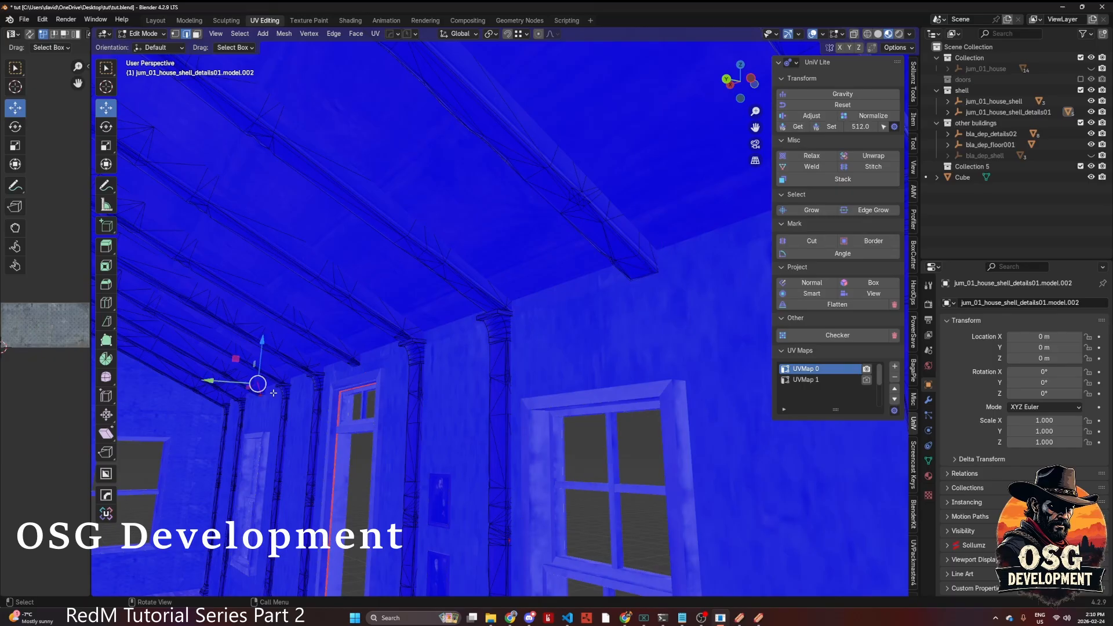
key(KP_Decimal)
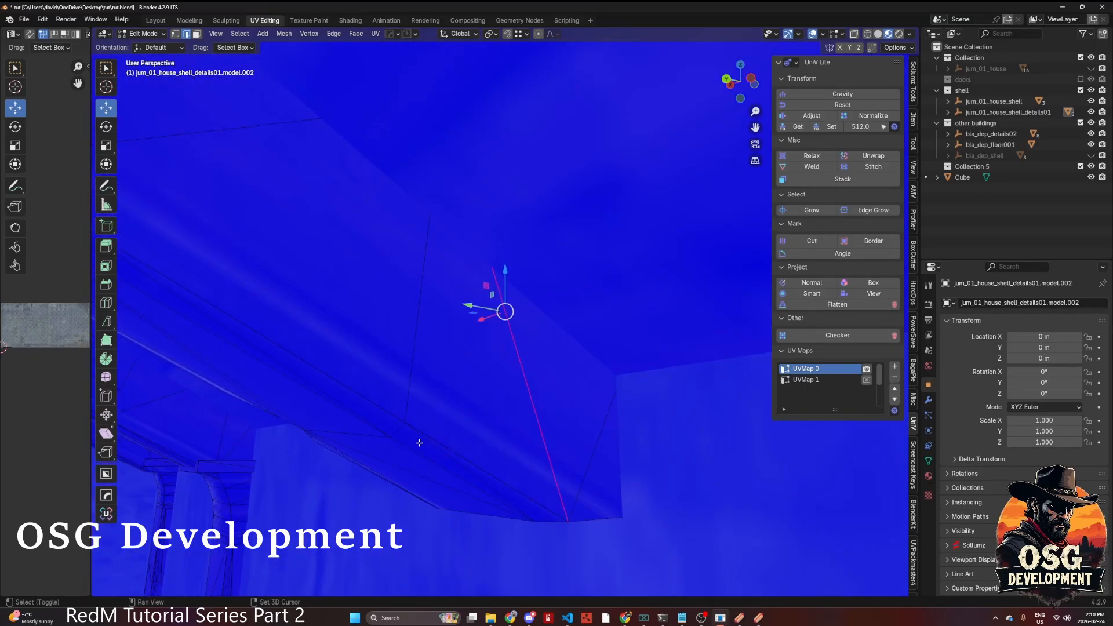
middle_drag(419, 443, 539, 115)
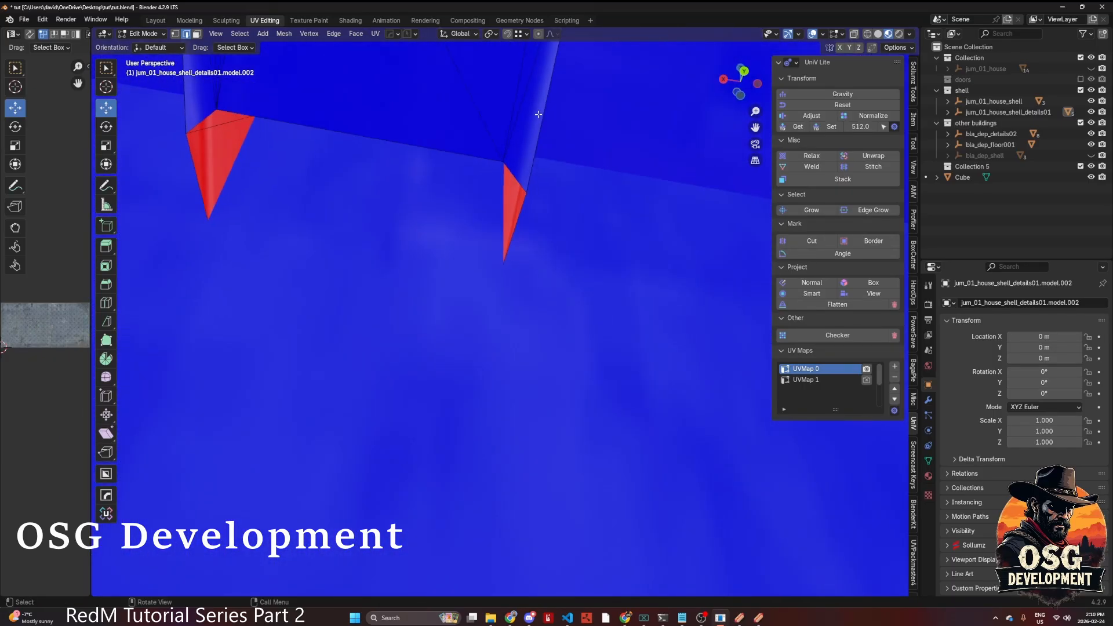
click(432, 146)
shift+click(513, 176)
shift+click(522, 208)
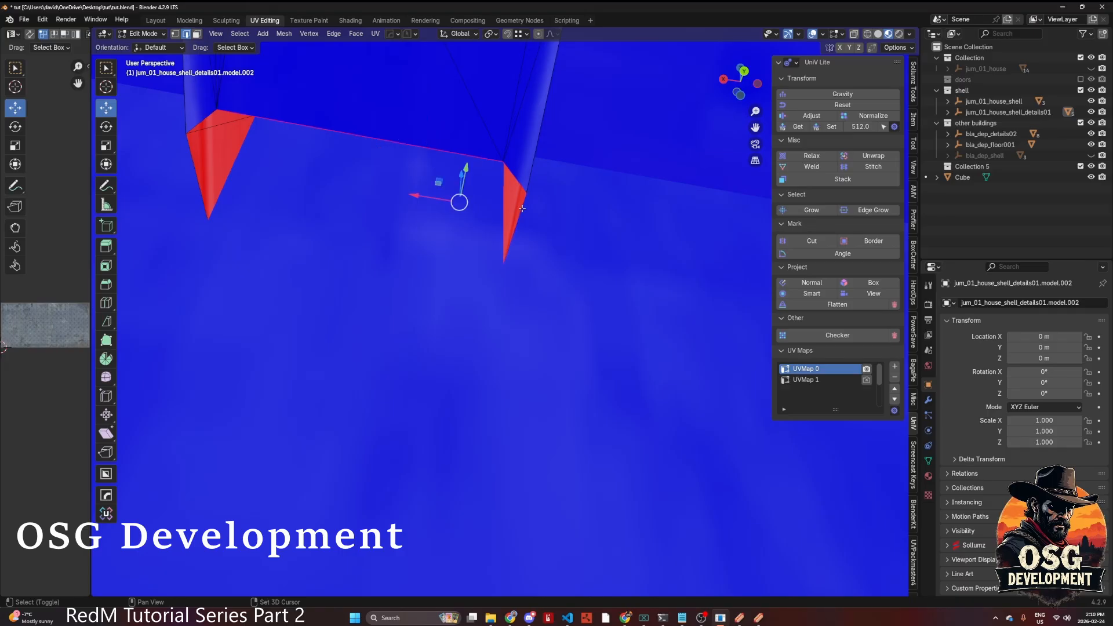
middle_drag(503, 213, 396, 236)
middle_drag(349, 329, 374, 320)
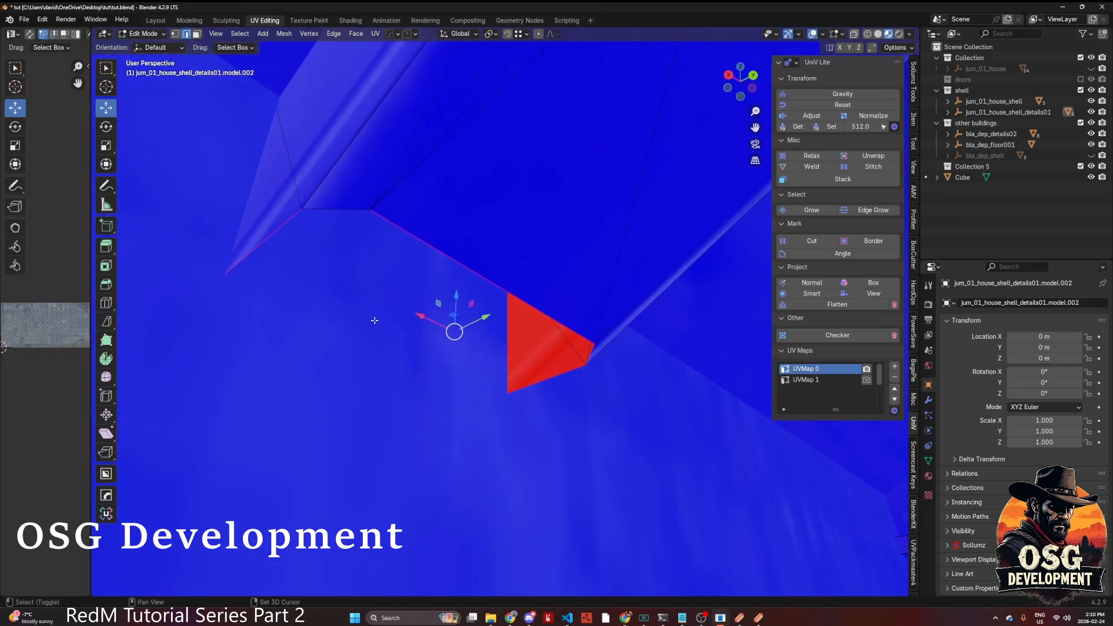
shift+click(347, 203)
key(f)
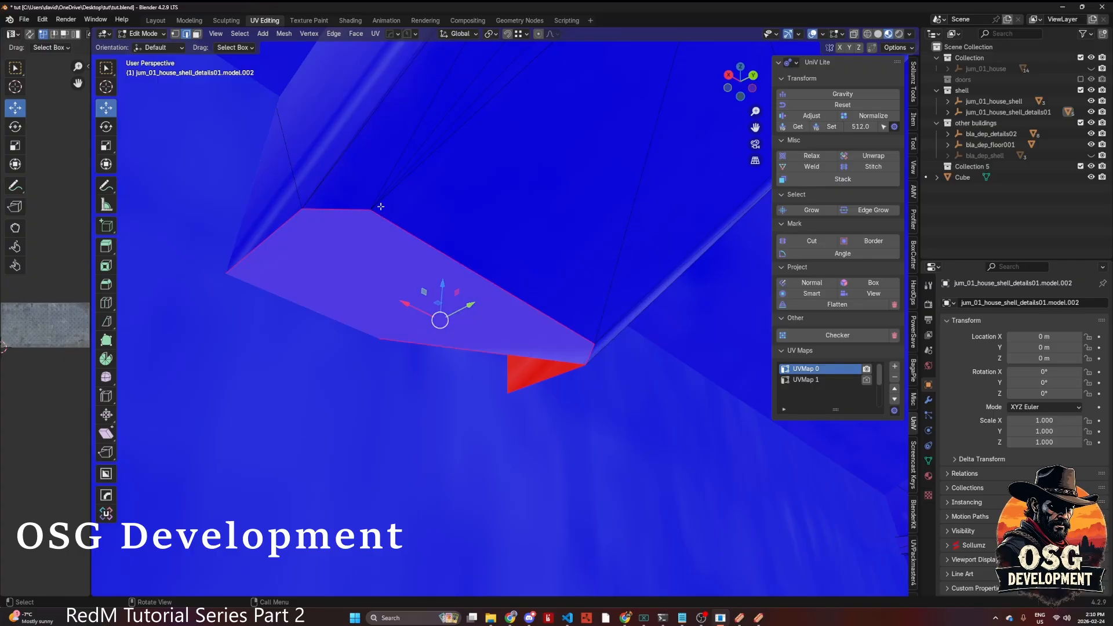
- Fill a face between the two lower side edges at the far beam's open wall end
middle_drag(466, 260, 635, 348)
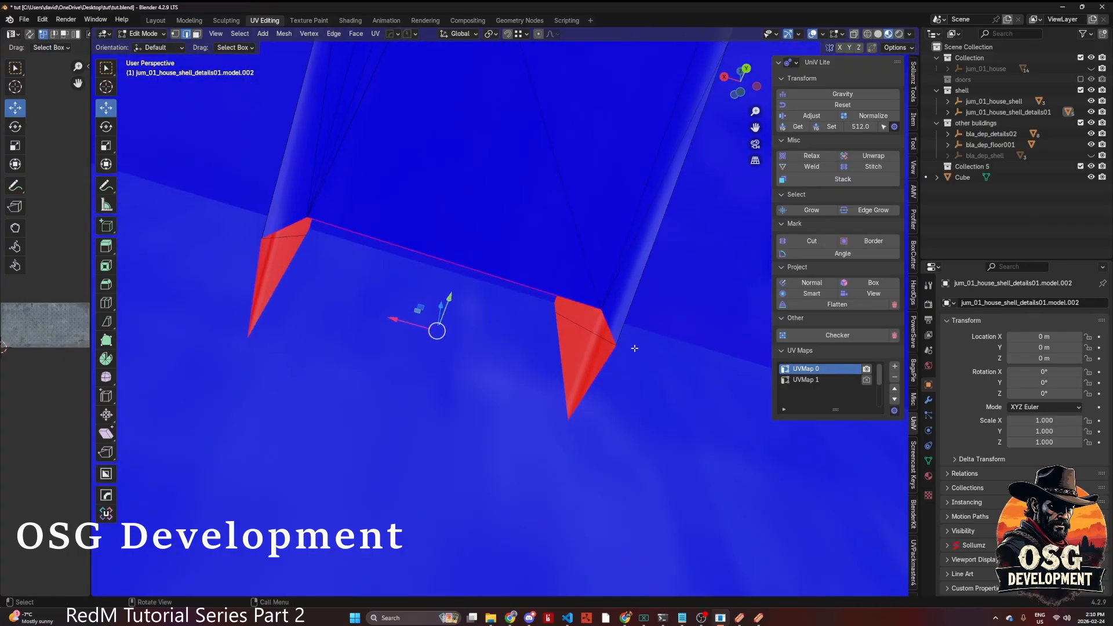
click(597, 378)
shift+click(252, 300)
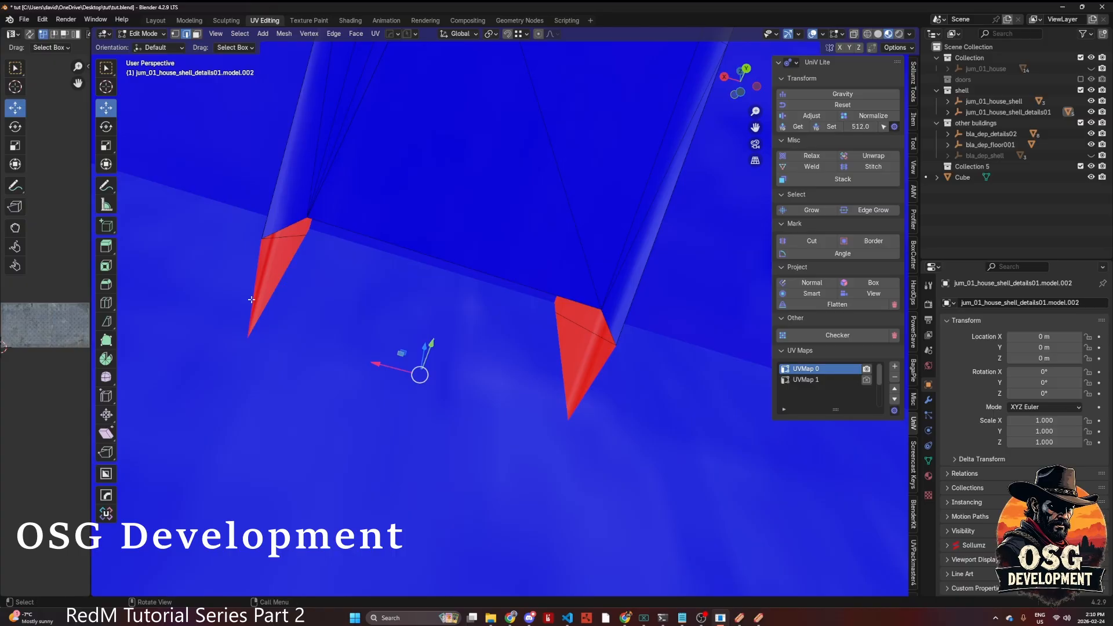
key(f)
- Select the edges around the remaining narrow gap at the far beam's end and fill it with a face
middle_drag(358, 214, 417, 255)
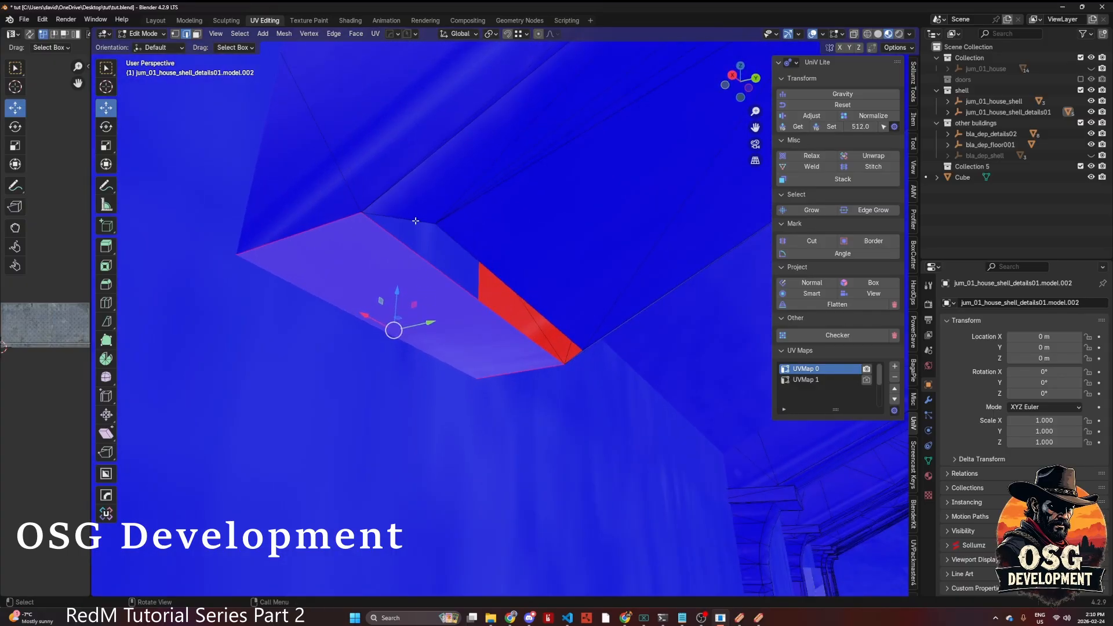
click(415, 221)
shift+click(469, 247)
middle_drag(548, 312, 577, 290)
shift+click(577, 289)
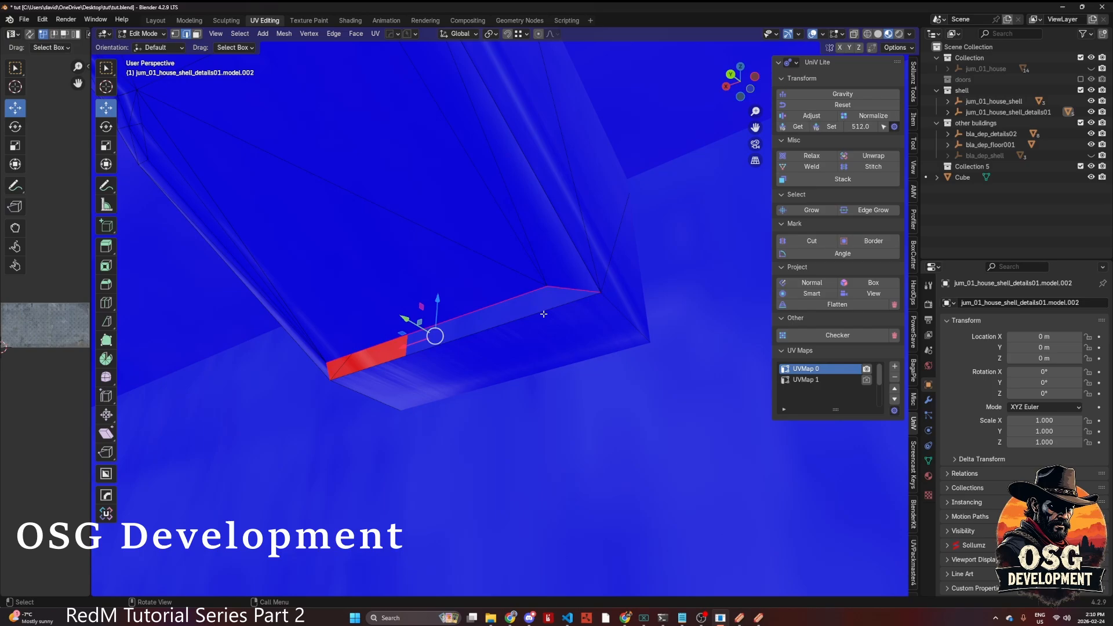
shift+click(543, 314)
shift+click(543, 314)
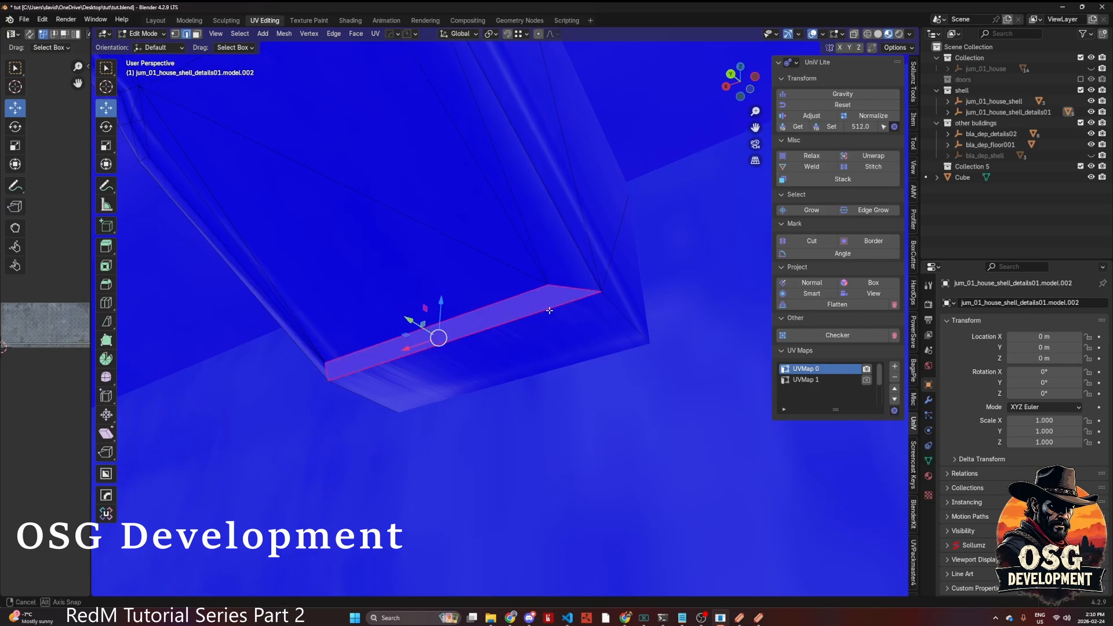
- Turn off the Face Orientation overlay and switch the beam trim back to Object Mode
middle_drag(543, 314, 575, 309)
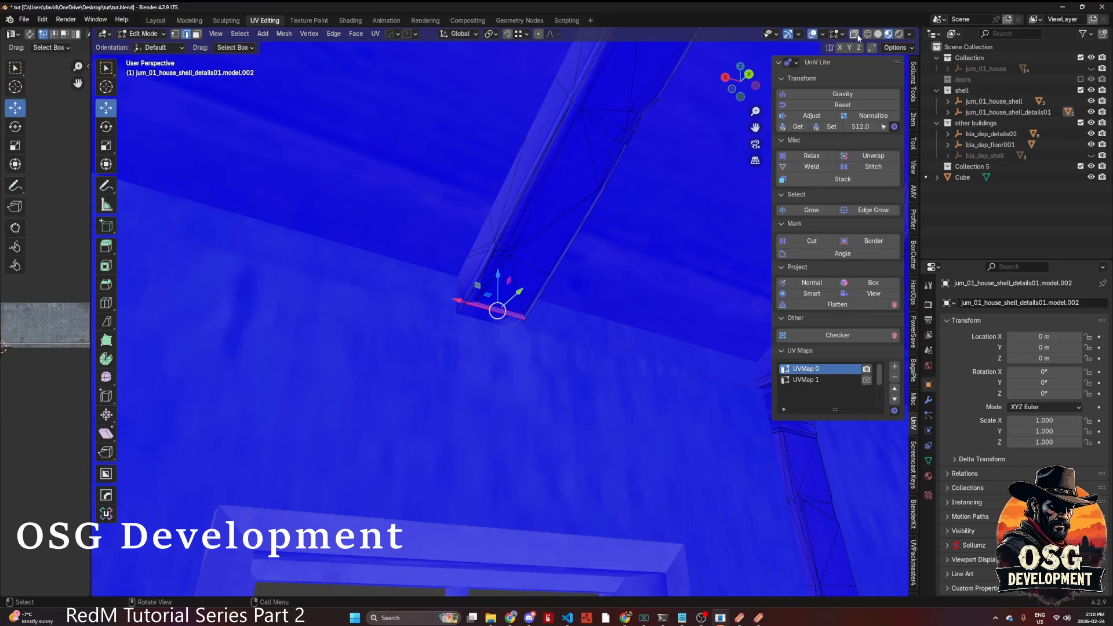
click(822, 34)
click(756, 250)
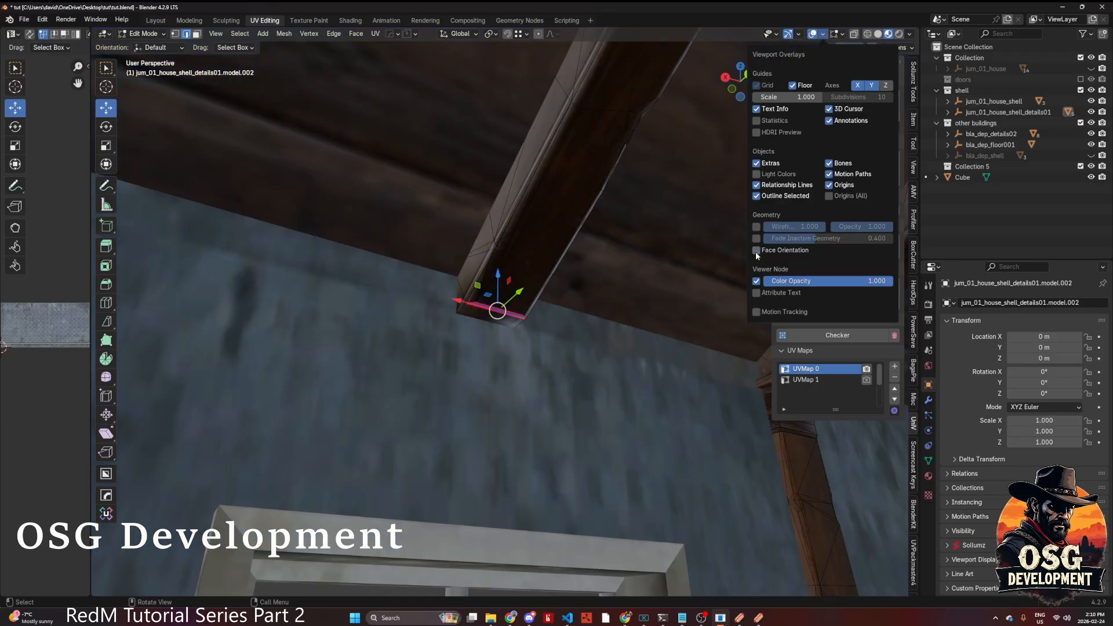
key(Tab)
click(559, 258)
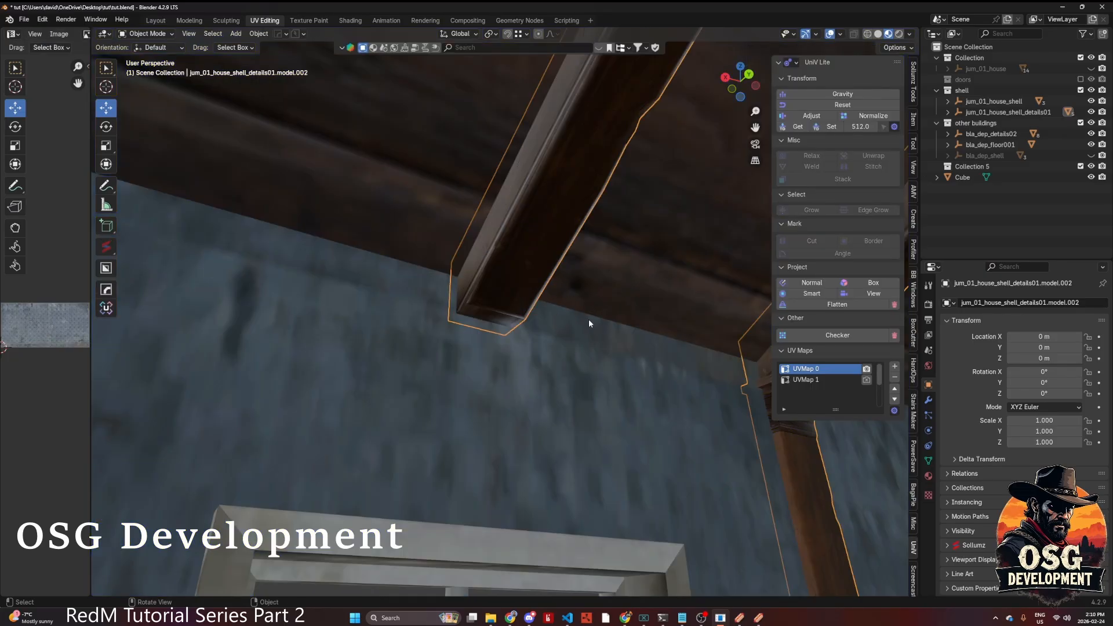
- Select the new large end face of the beam in face mode and project its UVs with UniV's Normal projection
middle_drag(589, 319, 535, 288)
scroll(478, 328, up, 5)
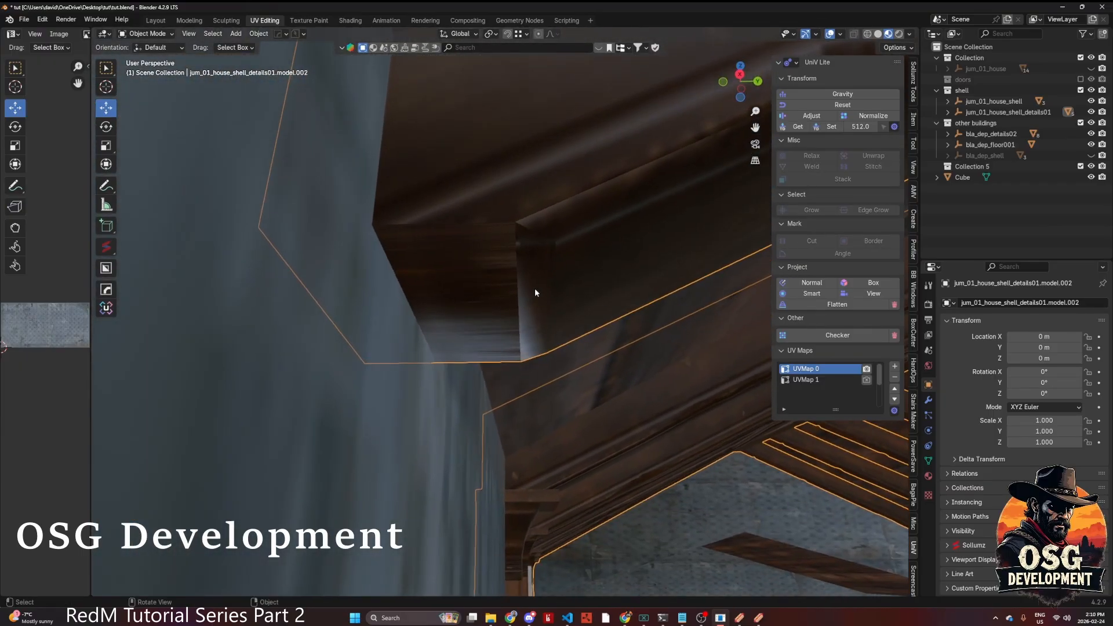
key(Tab)
click(597, 286)
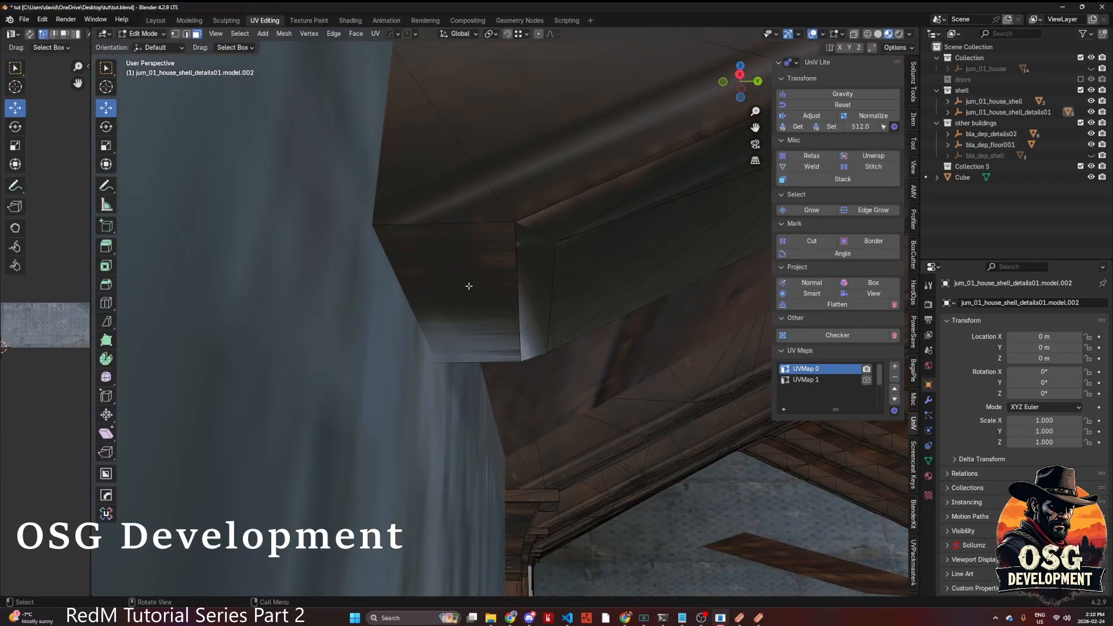
click(480, 269)
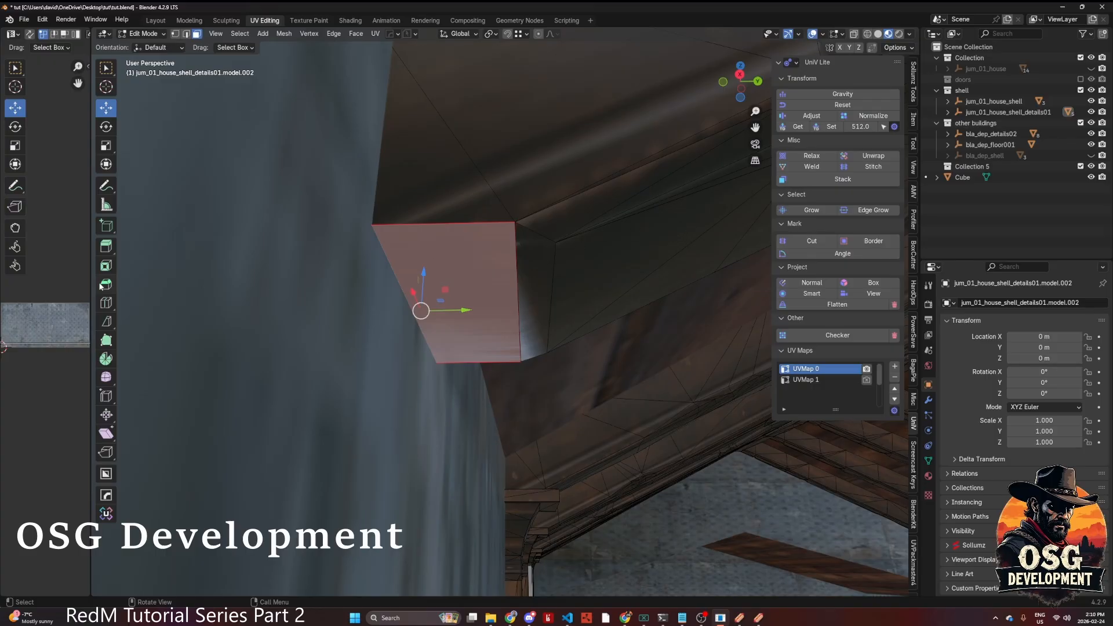
key(a)
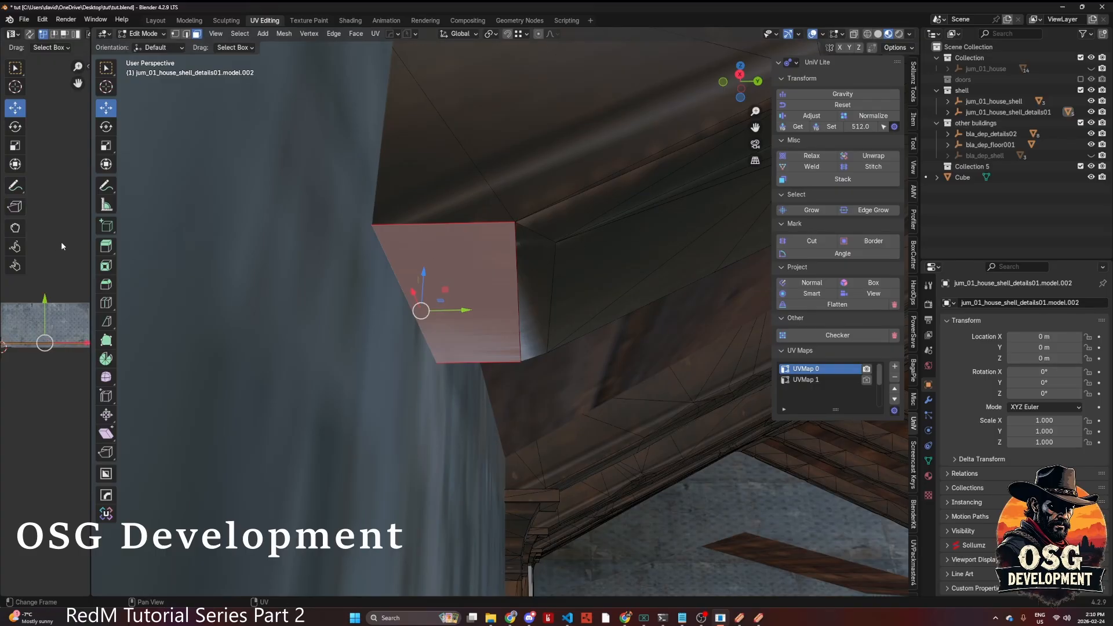
click(823, 283)
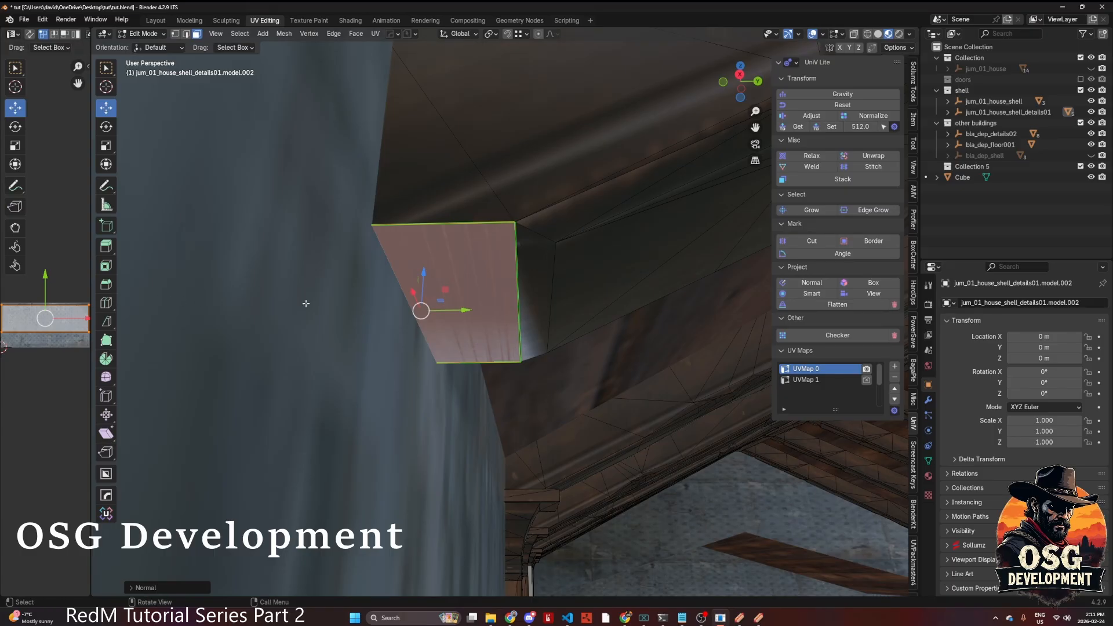
middle_drag(436, 324, 565, 412)
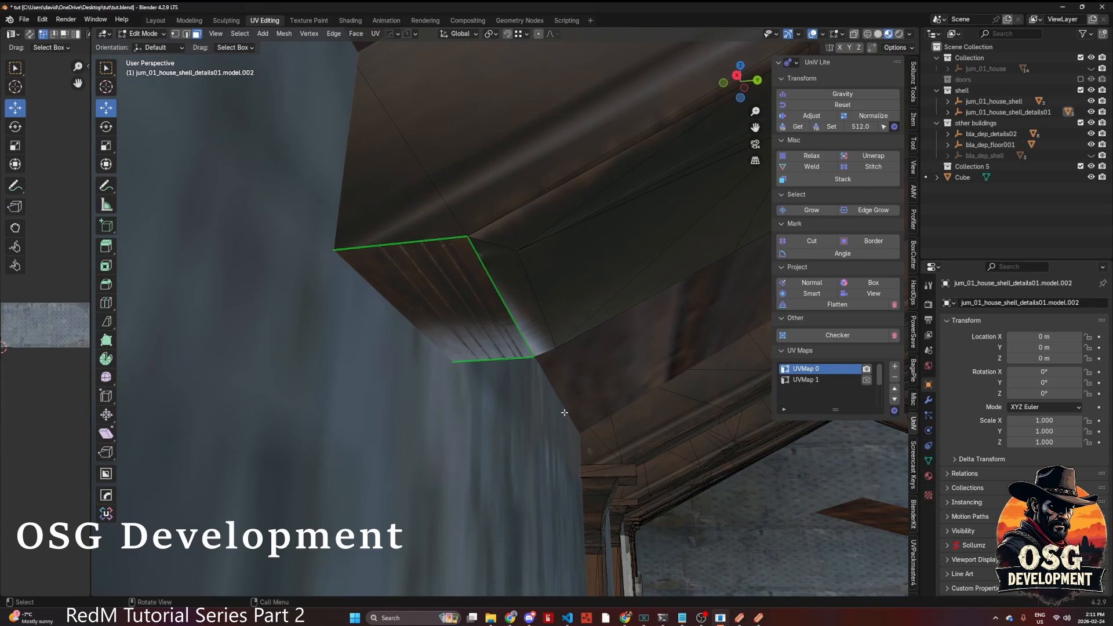
- Show the trim's material settings, widen the UV editor with the val_cs_salwoodtrim02_ab image loaded, and reselect the beam's end face
click(928, 475)
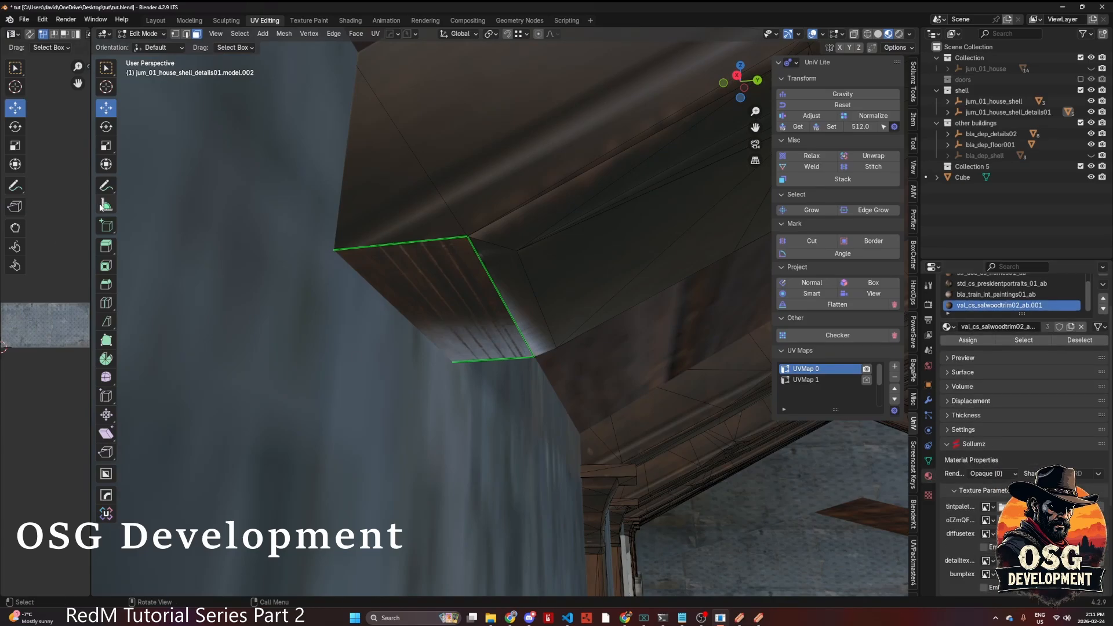
drag(91, 203, 387, 151)
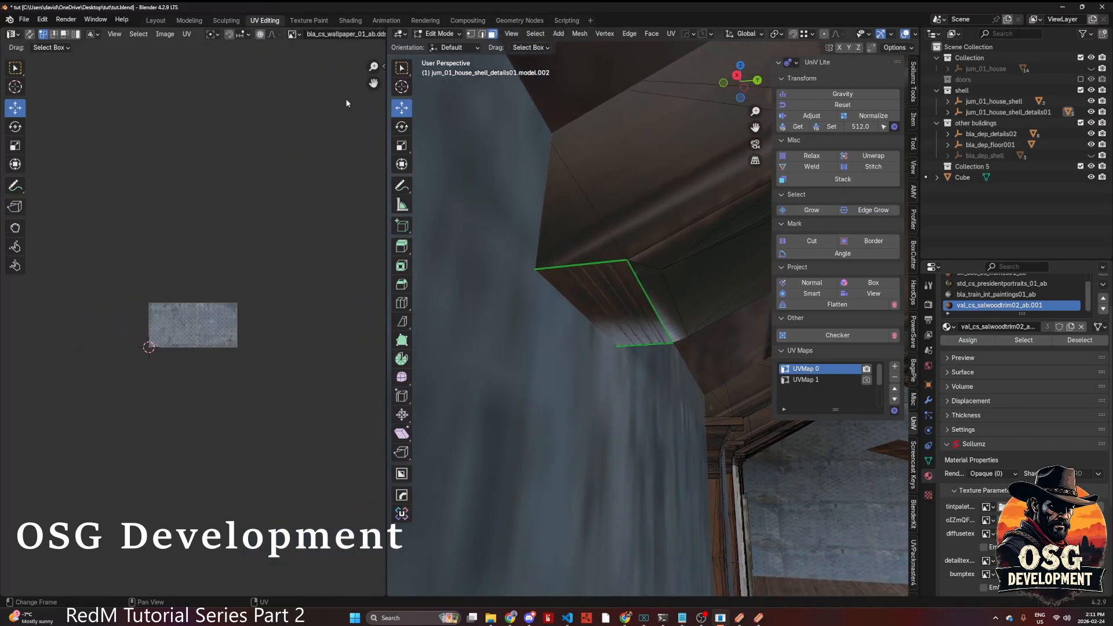
click(293, 35)
text(val_cs_salwoodtrim02_ab)
click(302, 50)
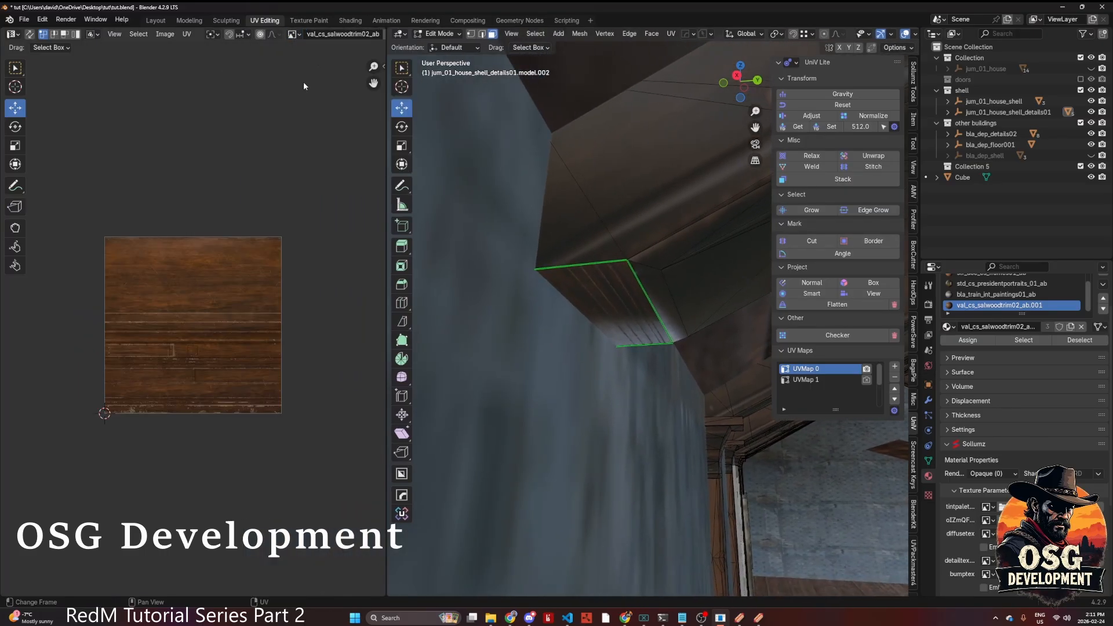
scroll(206, 227, up, 2)
click(618, 303)
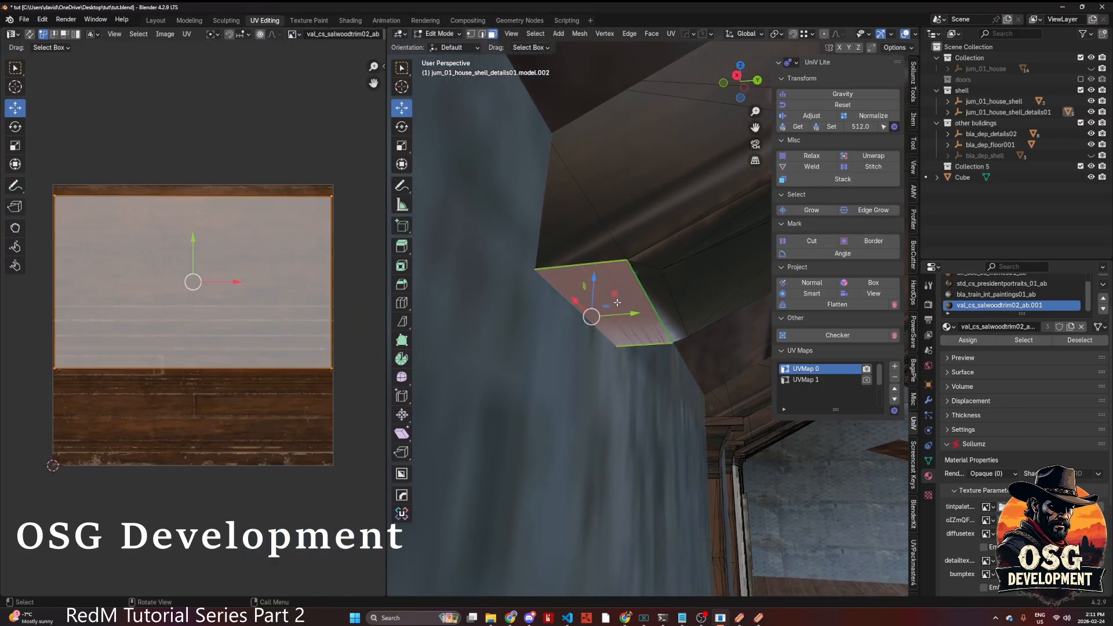
- Scale down the end face's UV island and move it up onto the plain planks of the wood trim texture
key(s)
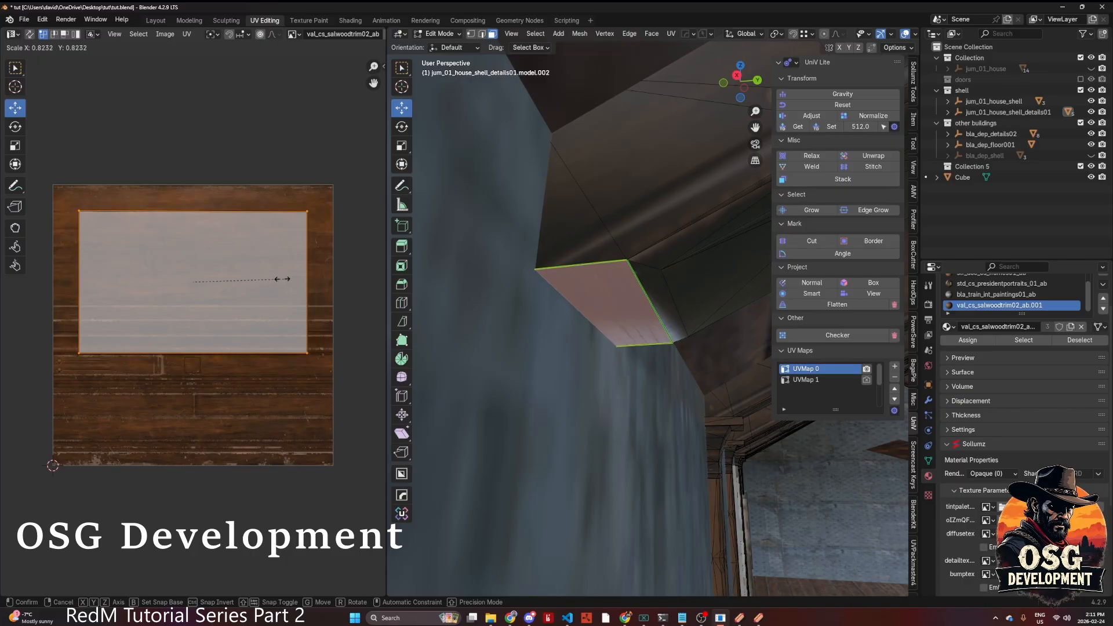
click(252, 284)
drag(193, 255, 194, 206)
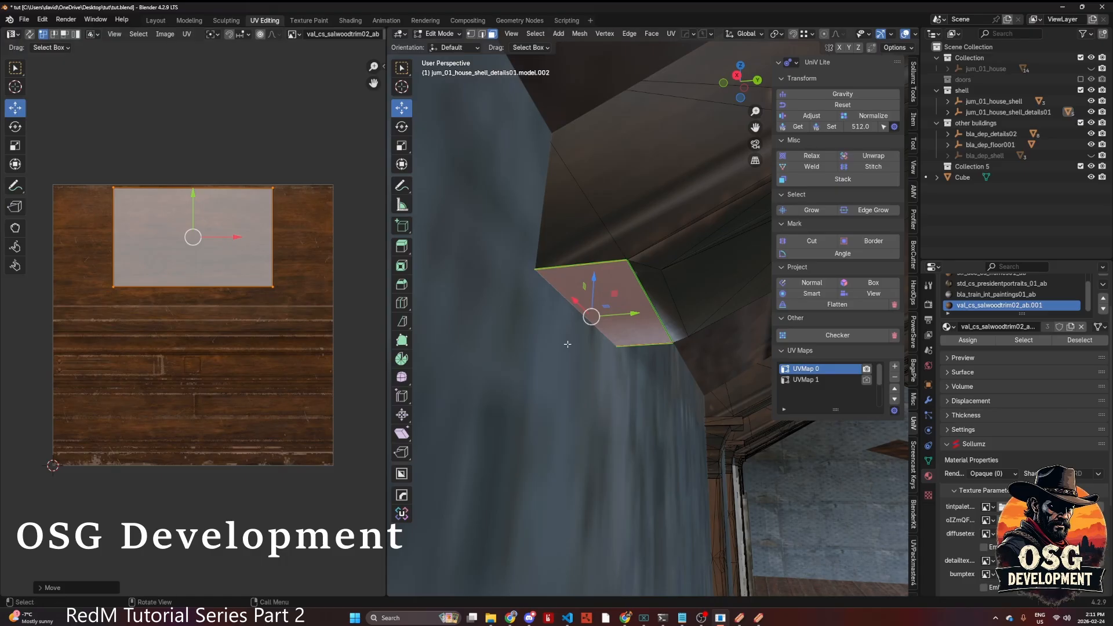
click(615, 379)
- Return the beam trim to Object Mode, widen the 3D viewport and turn on the Face Orientation overlay
middle_drag(586, 358, 472, 333)
key(ctrl+Tab)
middle_drag(494, 287, 499, 315)
scroll(539, 343, up, 1)
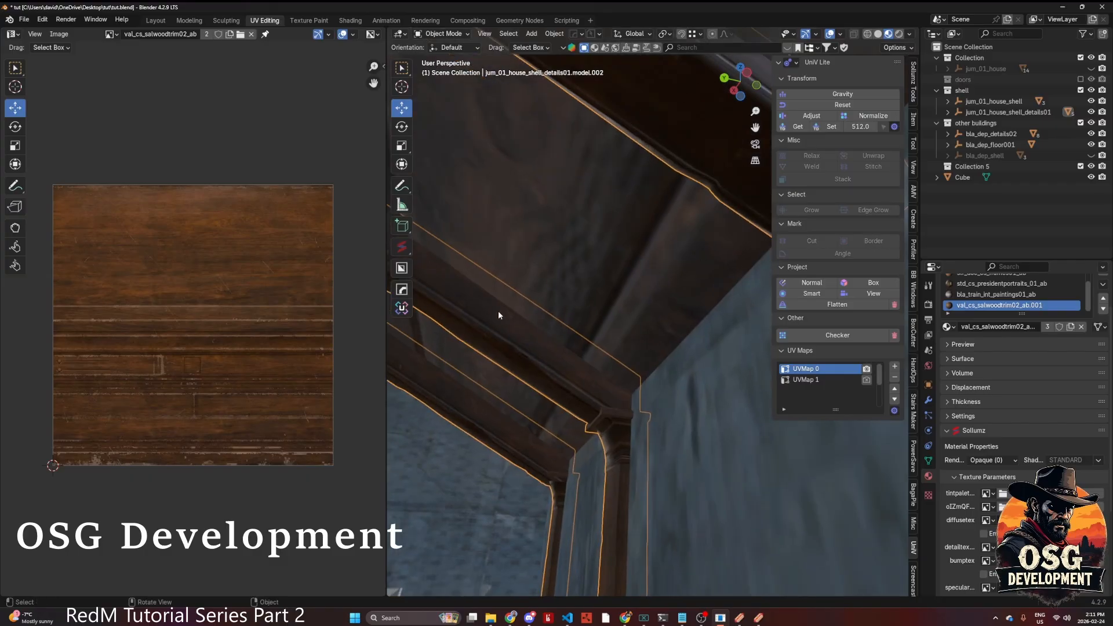
drag(383, 273, 68, 308)
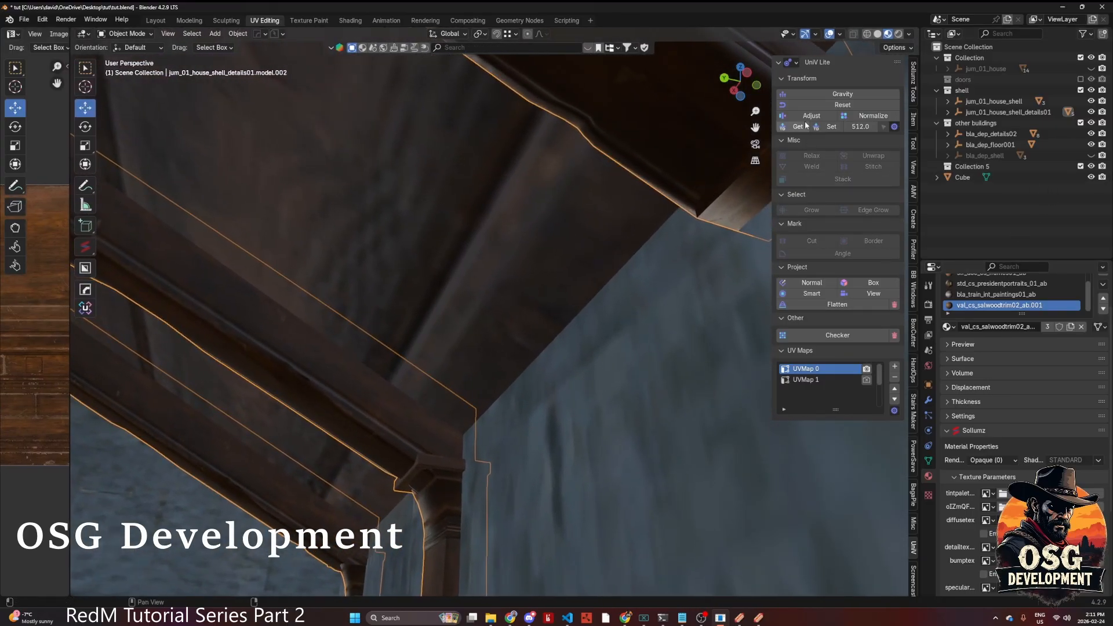
click(841, 34)
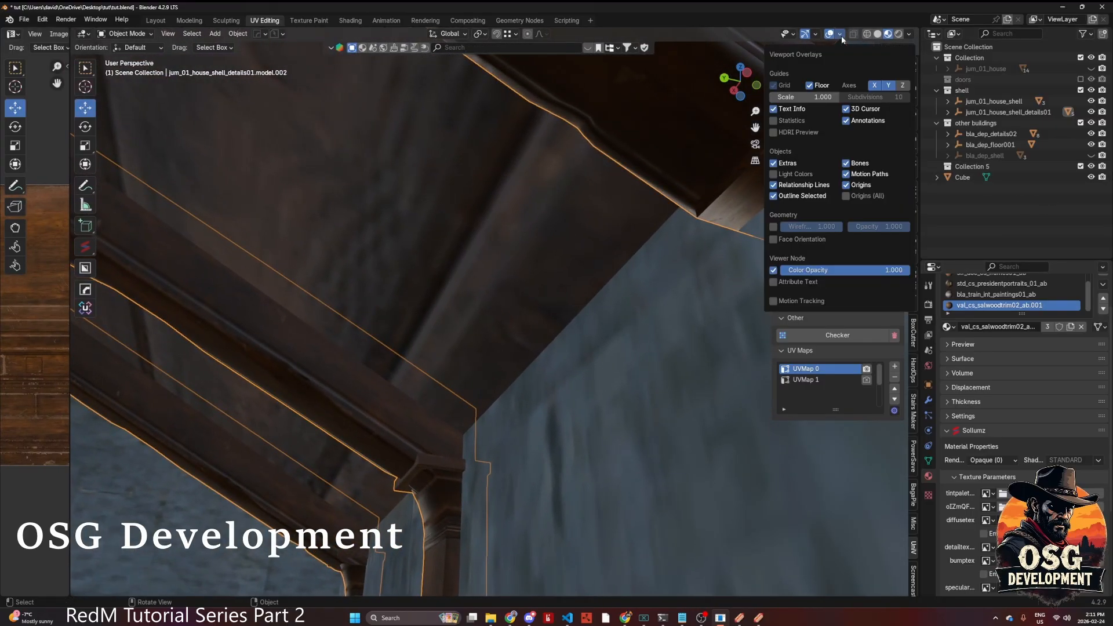
click(774, 240)
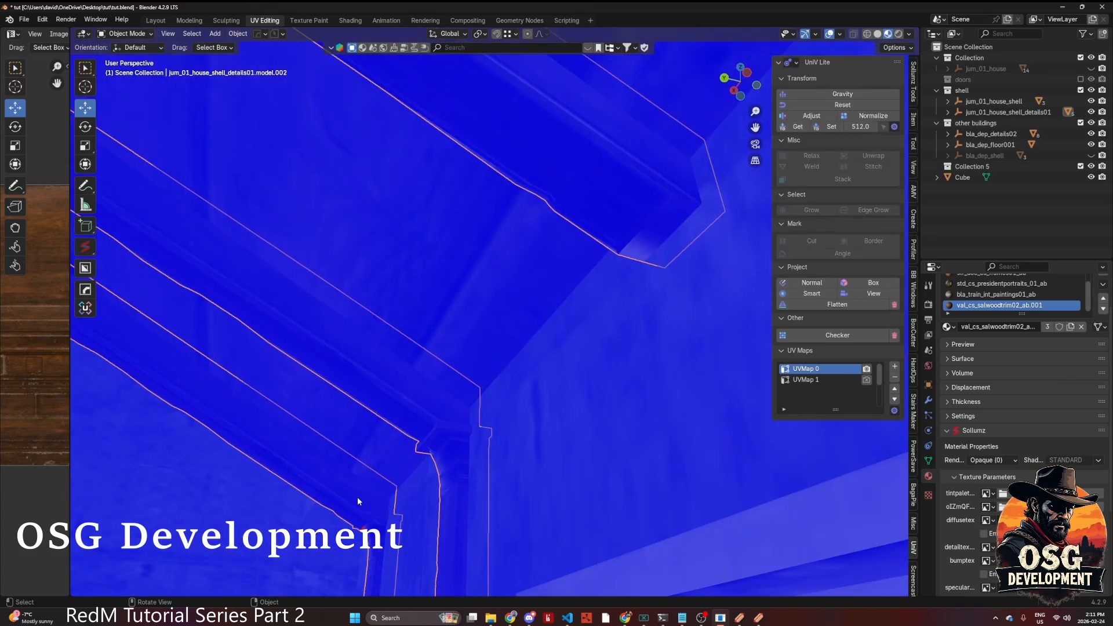
- In Edit Mode, select the outer edges around the open gap where the next beam meets its post and fill them with a face
key(Tab)
click(376, 561)
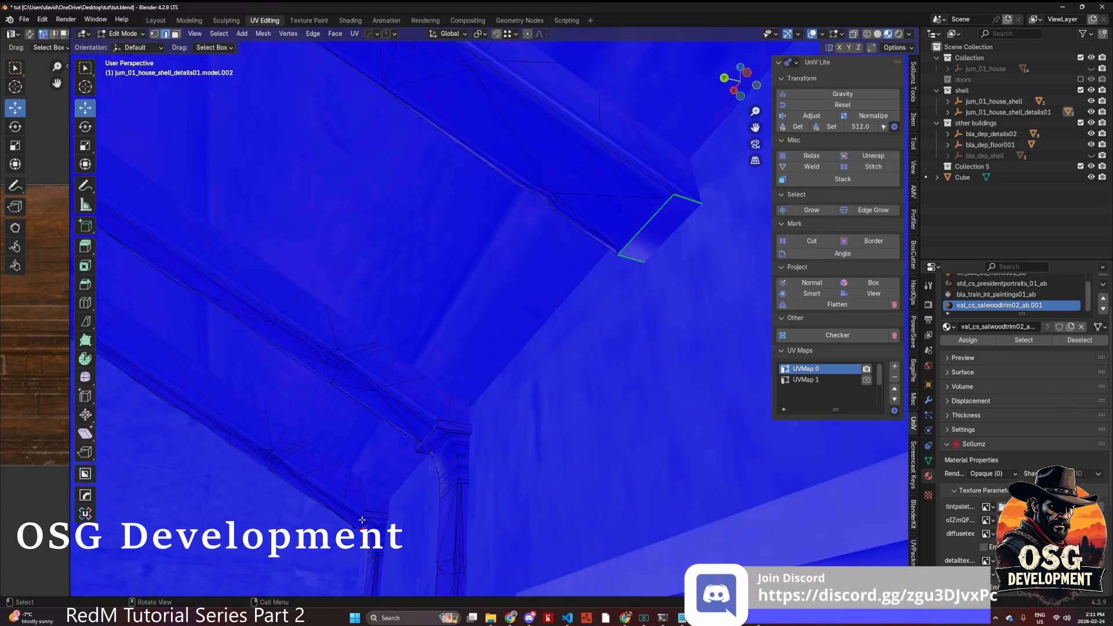
key(KP_Decimal)
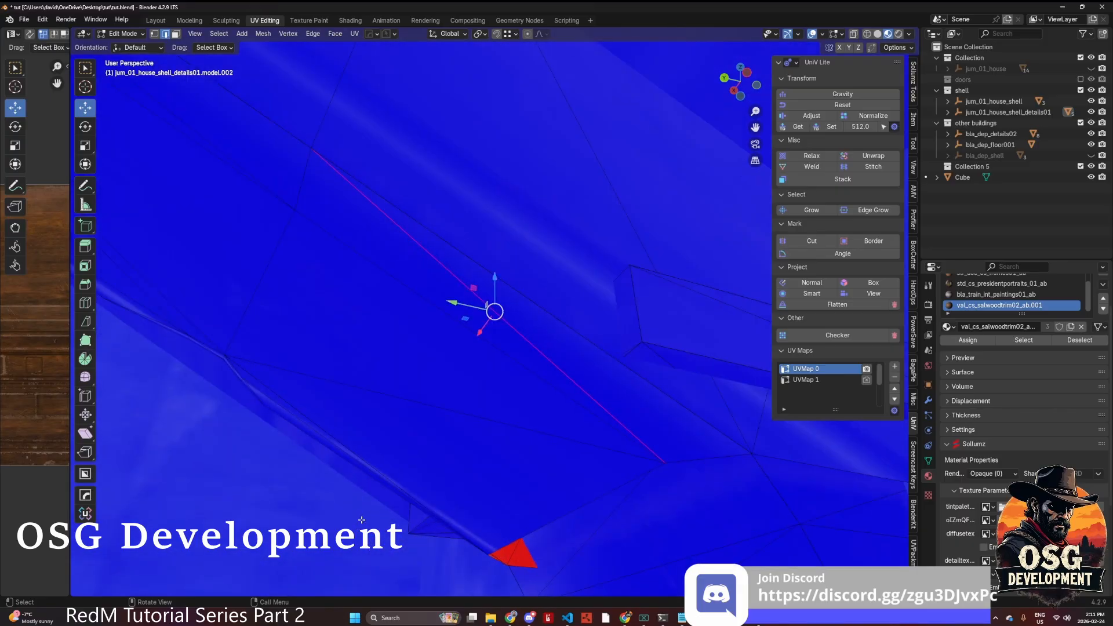
middle_drag(554, 578, 607, 282)
click(595, 274)
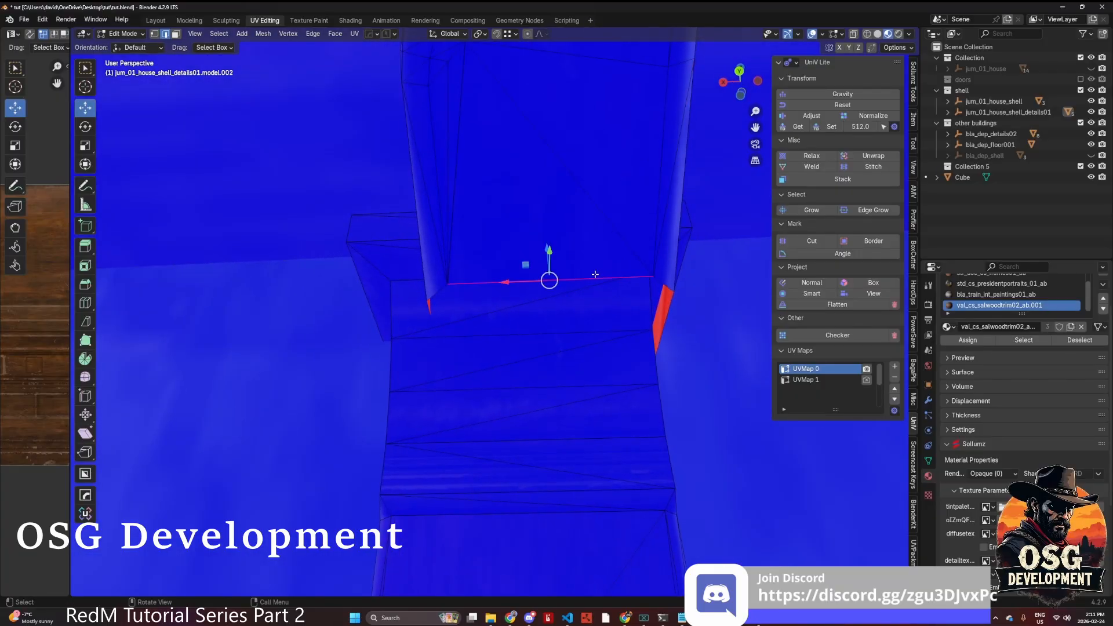
scroll(595, 274, up, 4)
middle_drag(640, 301, 539, 332)
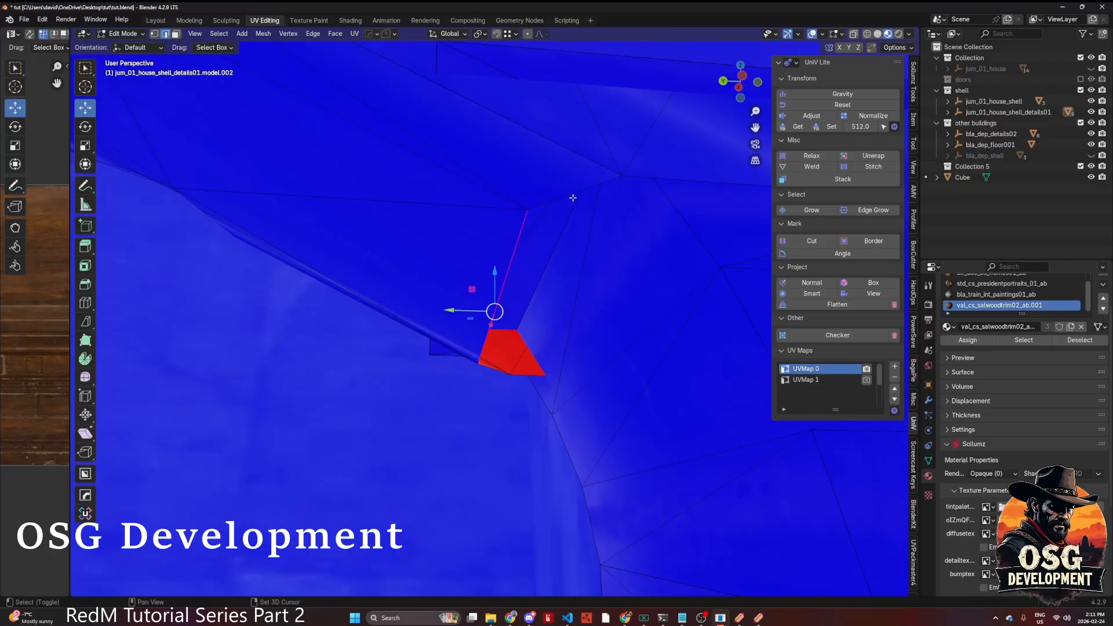
middle_drag(573, 195, 398, 238)
shift+click(364, 133)
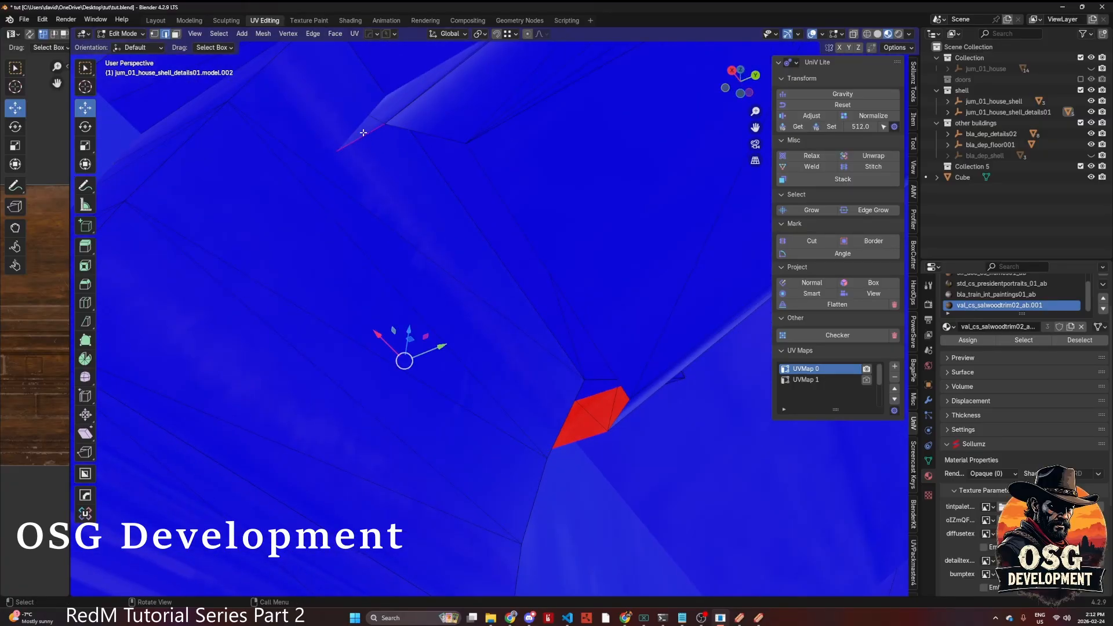
key(f)
- Select the two short edges on either side of the remaining strip at the beam's end and bridge them with a face
click(422, 130)
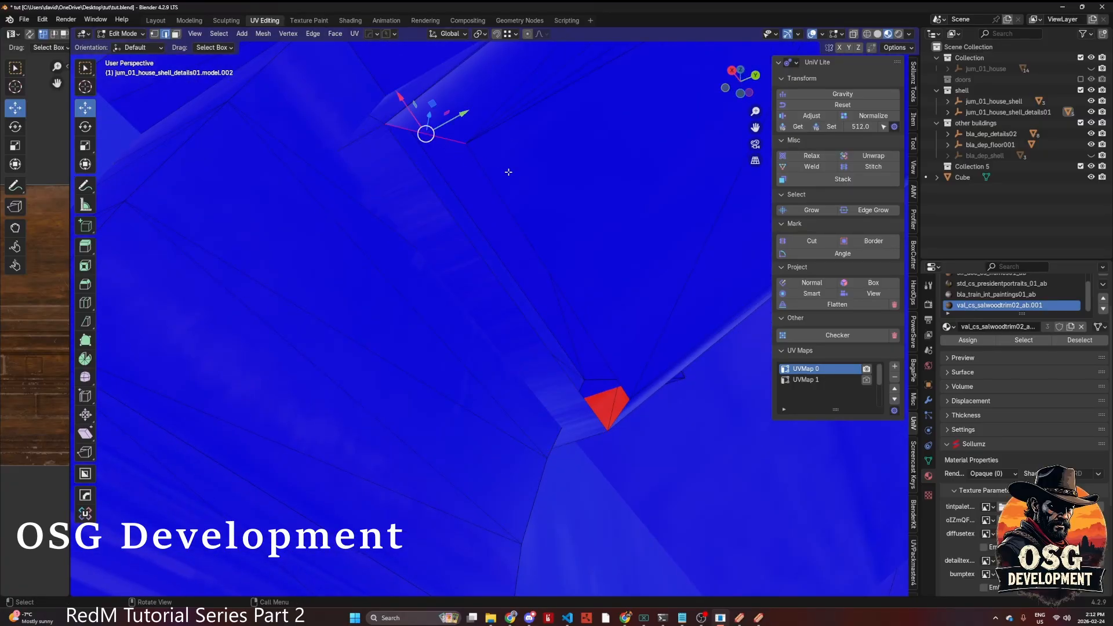
middle_drag(509, 172, 362, 281)
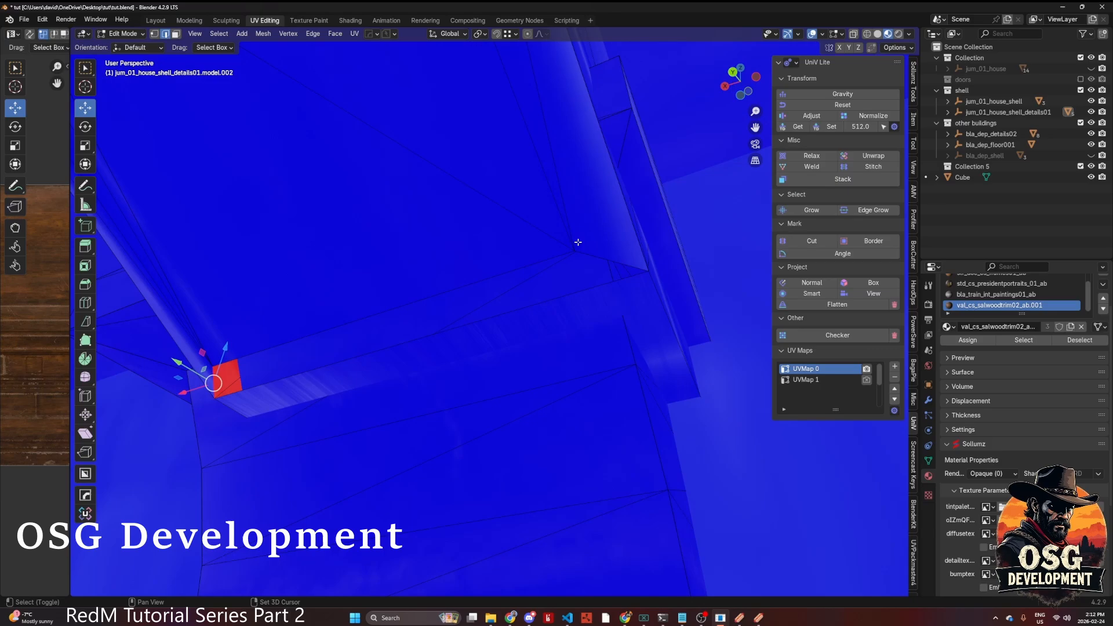
shift+click(618, 263)
key(f)
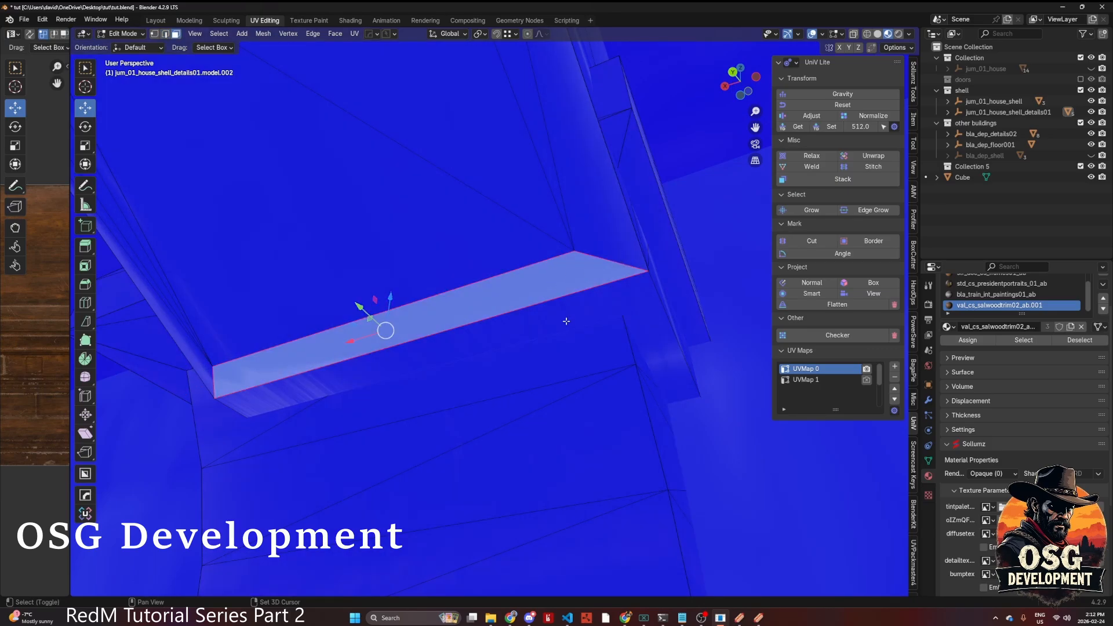
- Select both new end faces, turn off the Face Orientation overlay and project their UVs with UniV's Normal projection
shift+click(566, 321)
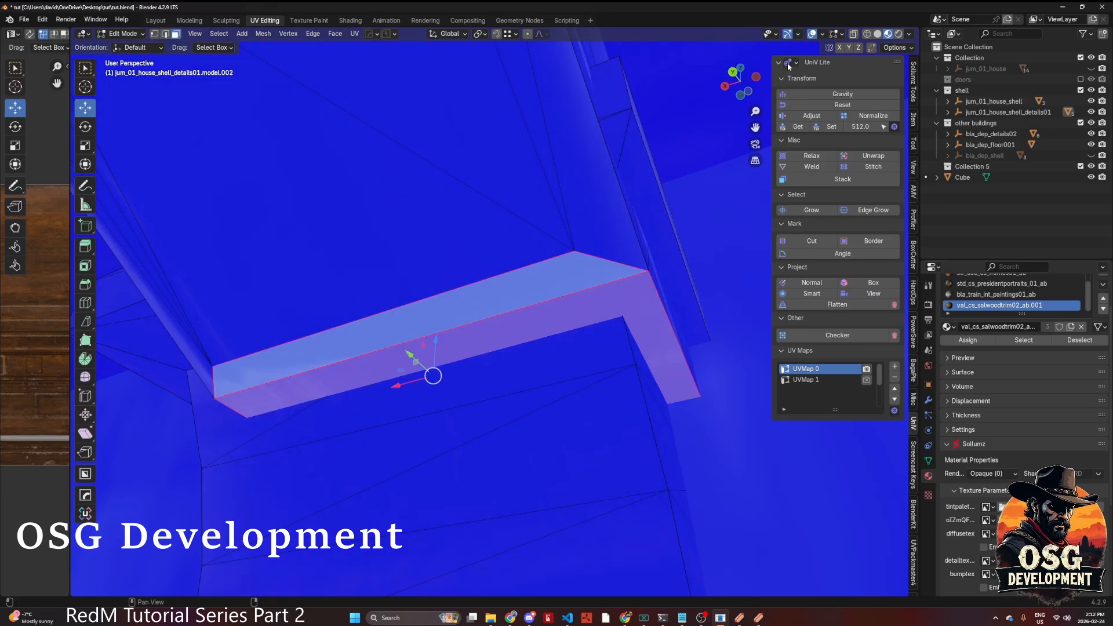
click(821, 34)
click(756, 250)
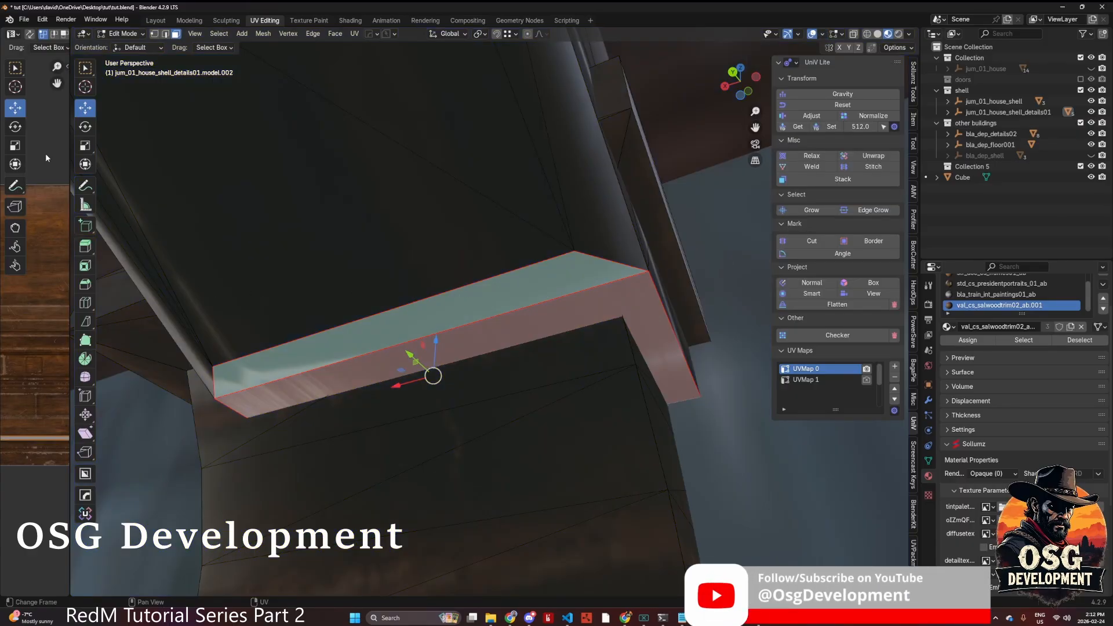
click(815, 283)
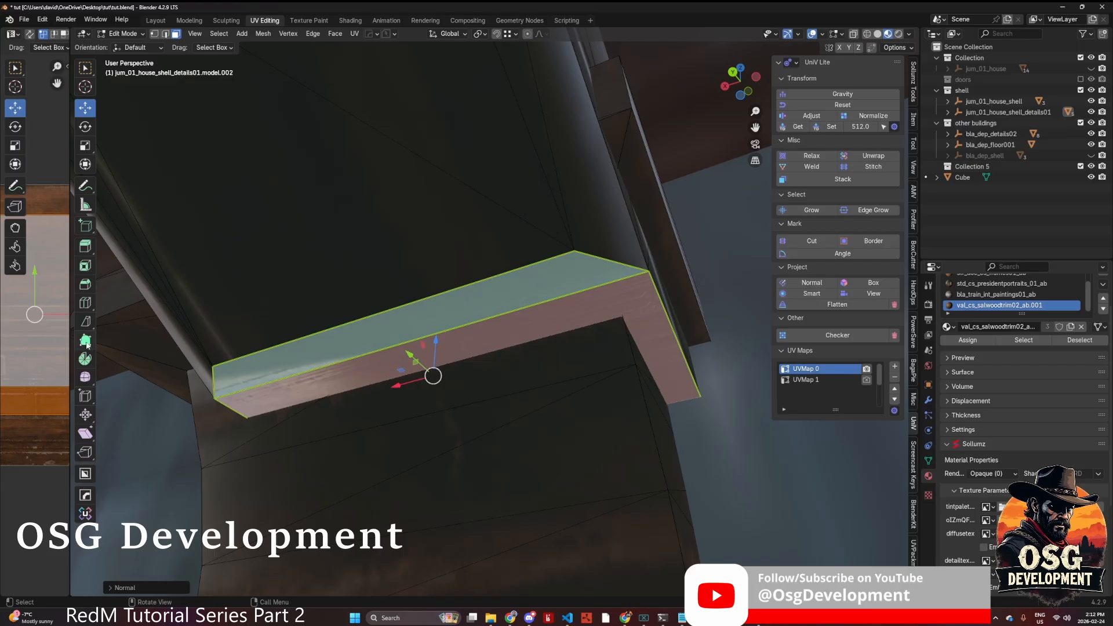
- Widen the UV editor, then shrink the two faces' UVs and fit them onto the plain planks near the texture's upper edge
scroll(59, 363, down, 2)
drag(70, 345, 296, 344)
key(s)
click(182, 319)
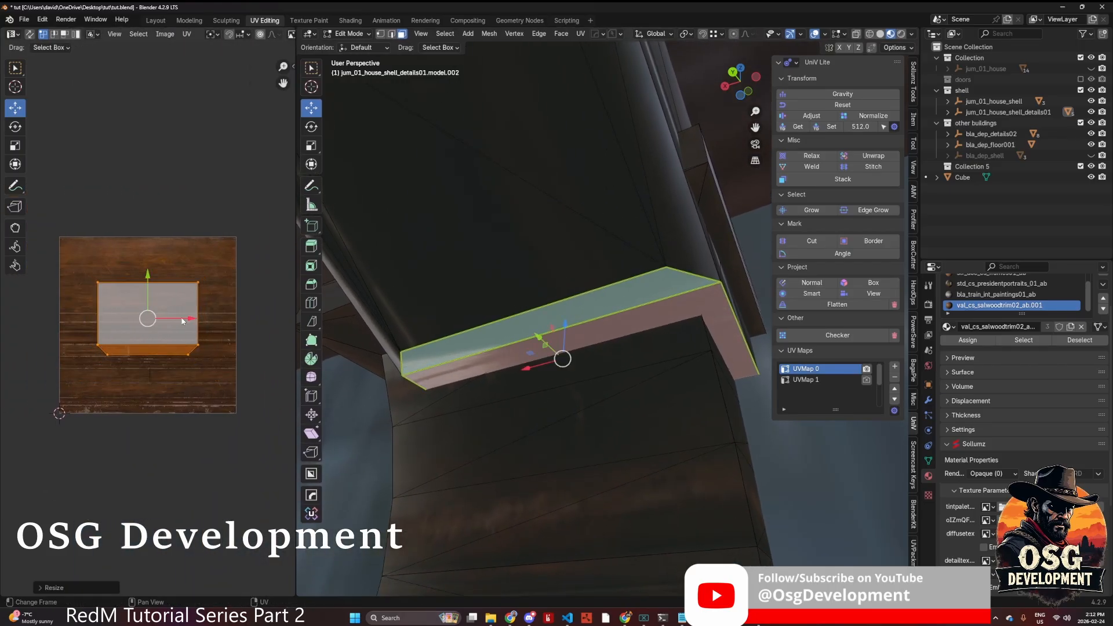
drag(154, 287, 147, 229)
key(s)
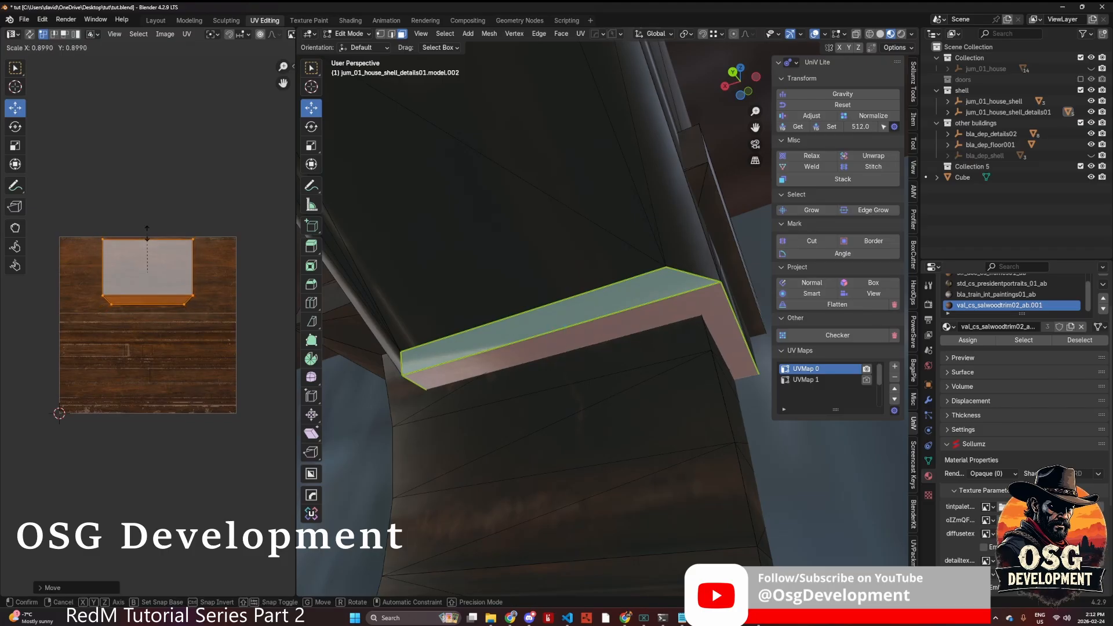
click(147, 235)
click(151, 238)
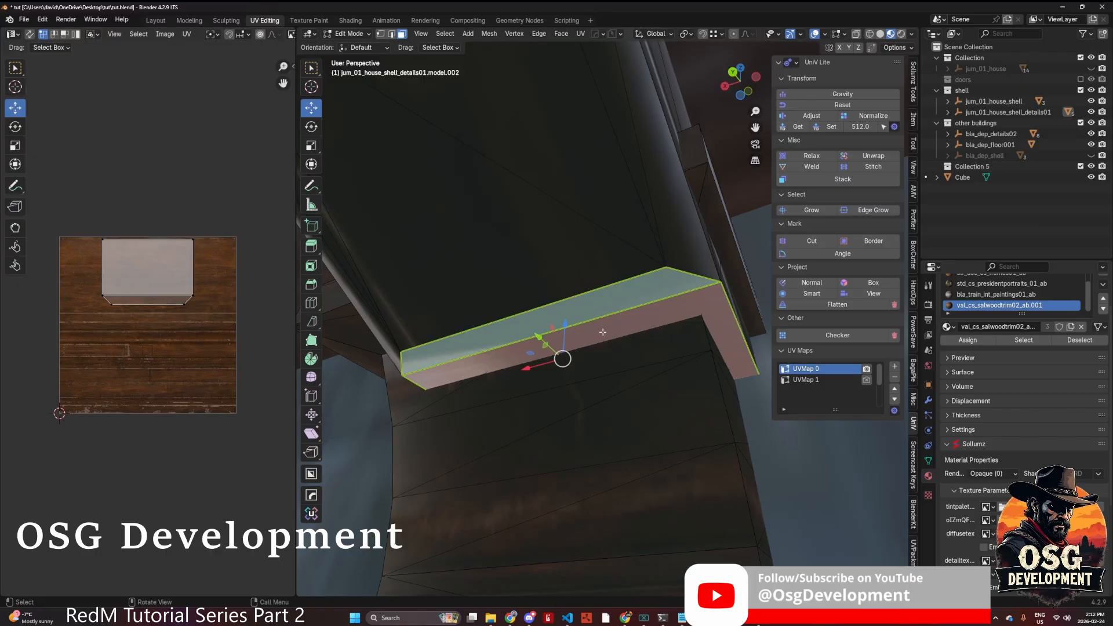
- Return the beam trim to Object Mode, enlarge the 3D viewport and examine the ceiling beams across the whole room
middle_drag(603, 332, 814, 357)
key(Tab)
click(722, 291)
scroll(493, 381, down, 3)
drag(295, 303, 21, 355)
scroll(216, 328, down, 9)
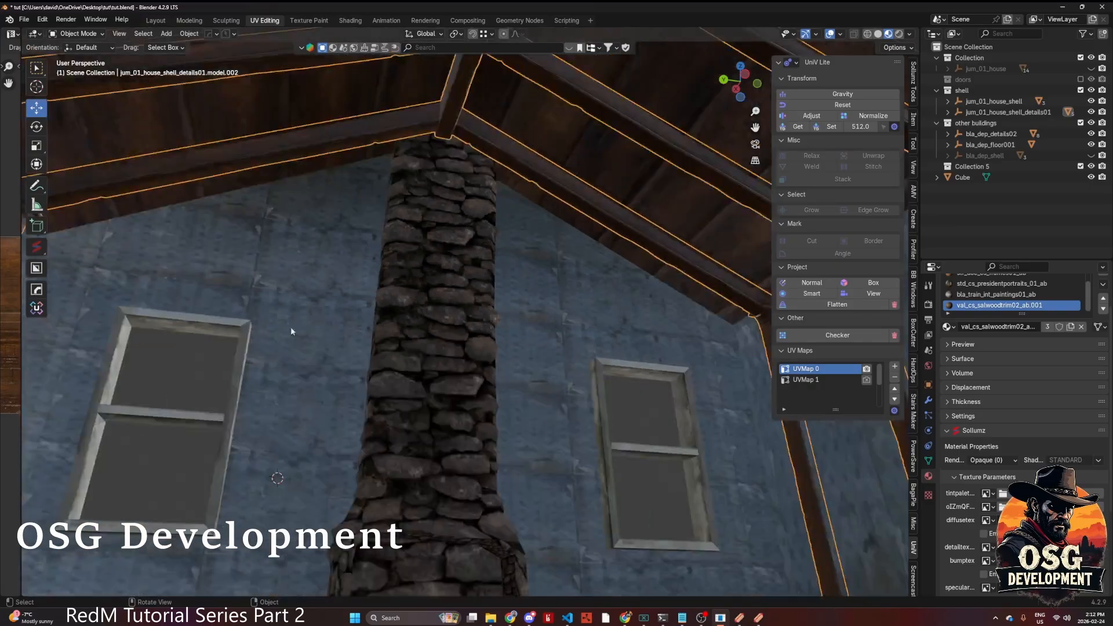
middle_drag(402, 326, 514, 351)
scroll(374, 351, up, 4)
scroll(422, 350, down, 2)
scroll(422, 350, down, 2)
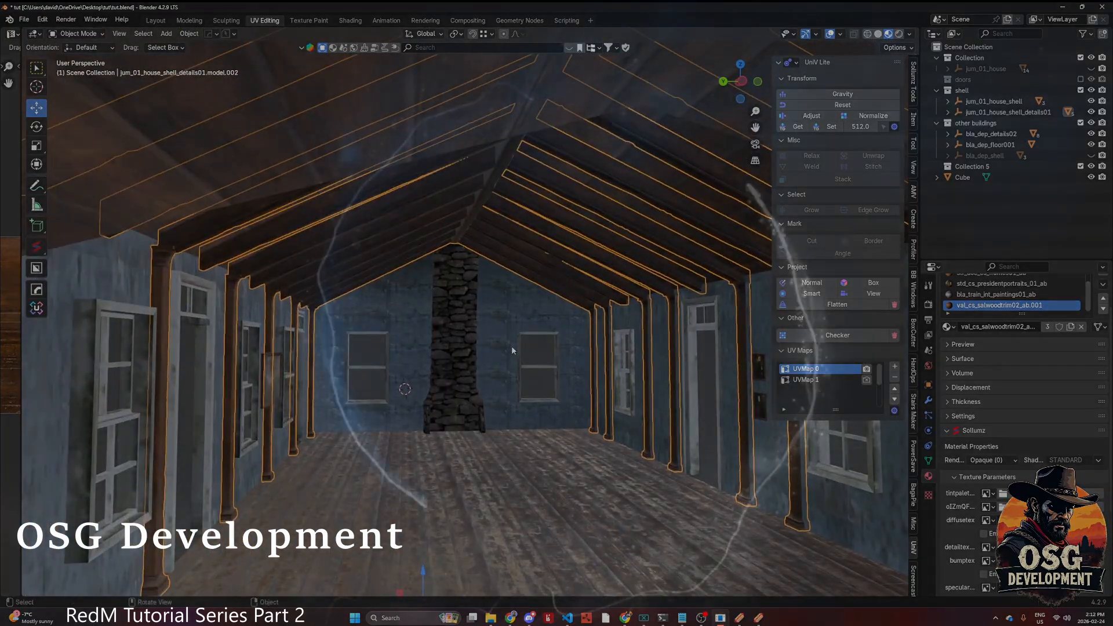